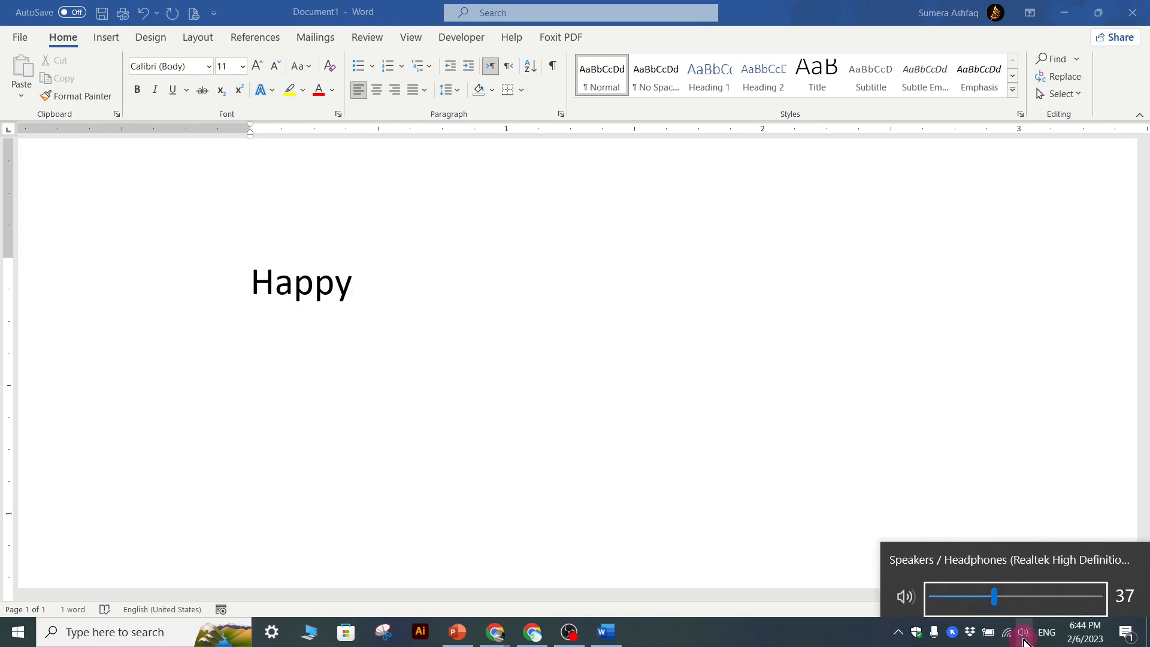
Add the misspelled word "Hapy" on a new line below "Happy"
{"action": "left_click_drag", "start_coordinate": [997, 598], "coordinate": [1009, 598]}
{"action": "left_click", "coordinate": [294, 313]}
{"action": "left_click", "coordinate": [344, 290]}
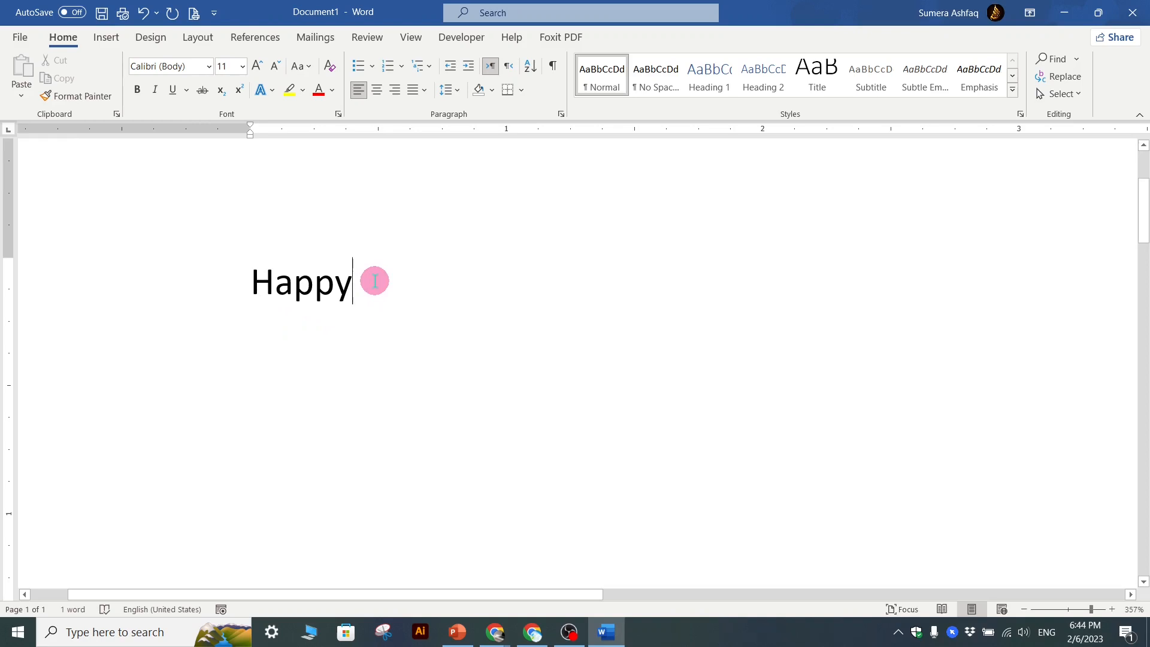
{"action": "key", "text": "Return"}
{"action": "type", "text": "hapy"}
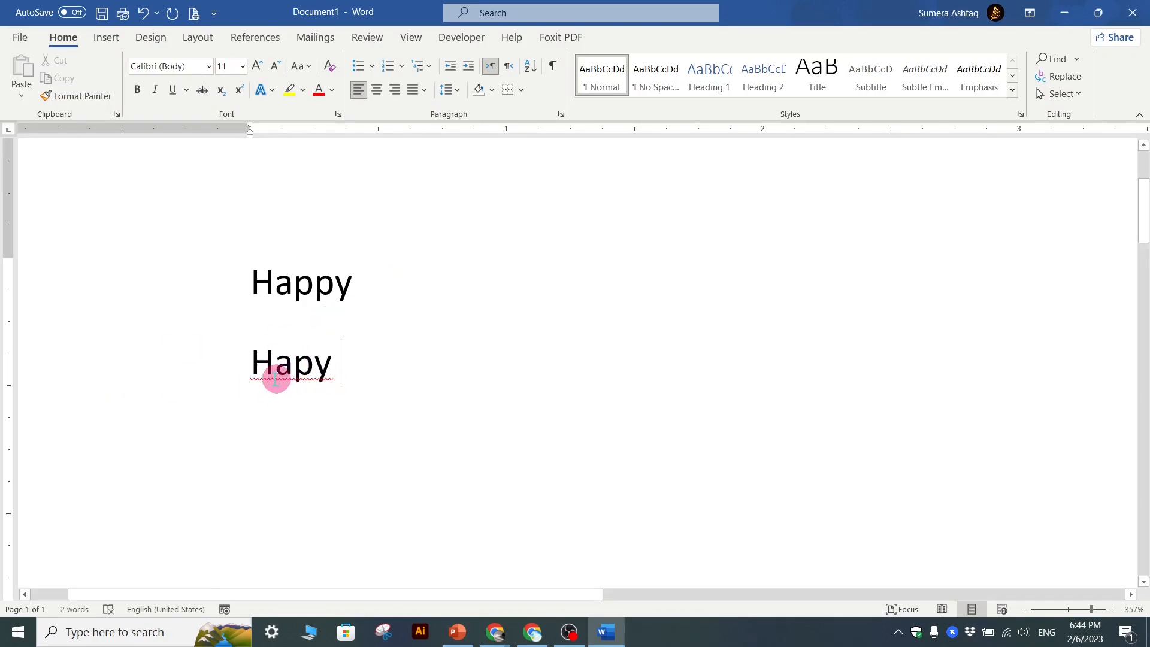
Write the sentence "This are ball" on a new line below "Hapy" and end the paragraph
{"action": "key", "text": "Return"}
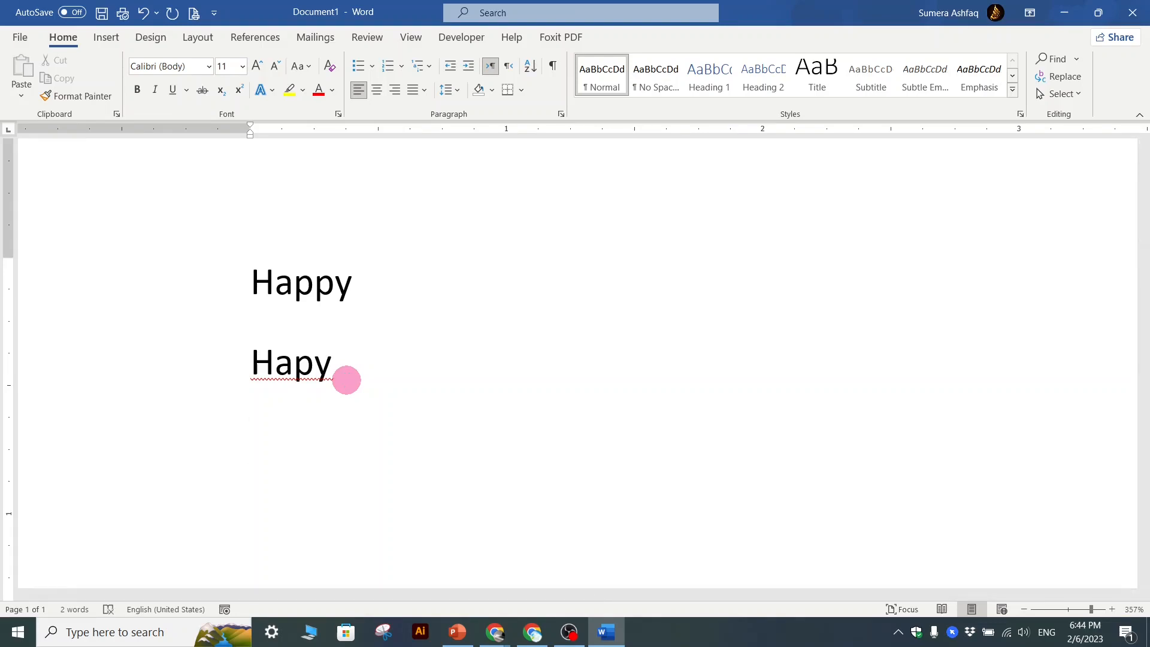
{"action": "type", "text": "this "}
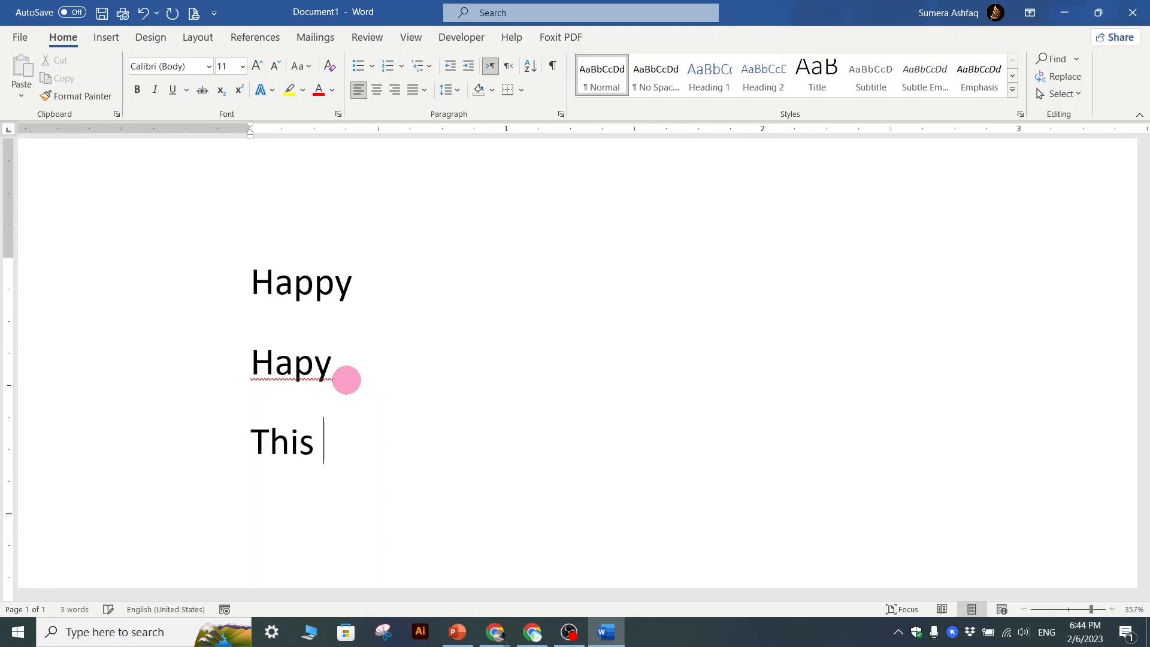
{"action": "type", "text": "are"}
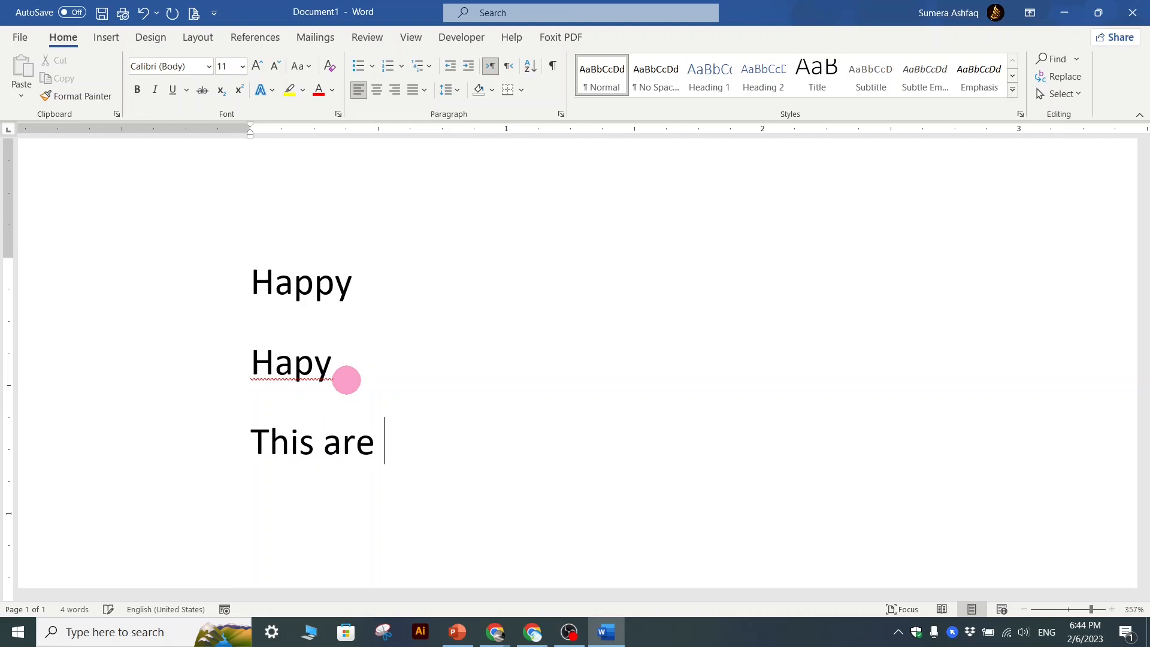
{"action": "type", "text": " ball"}
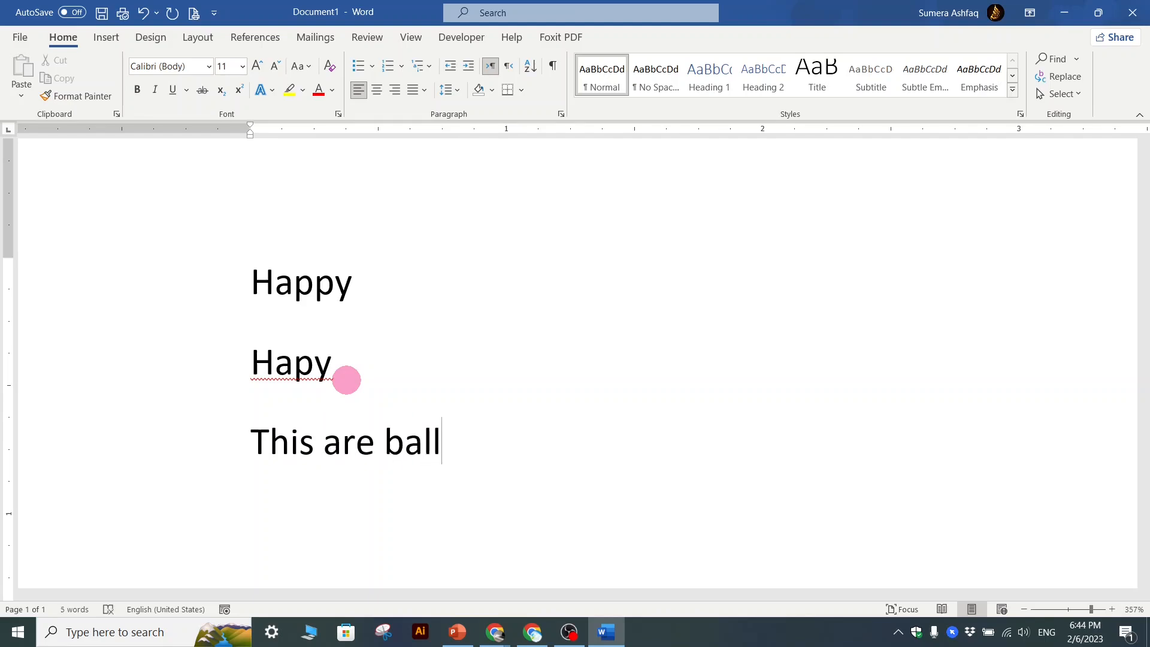
{"action": "key", "text": "Return"}
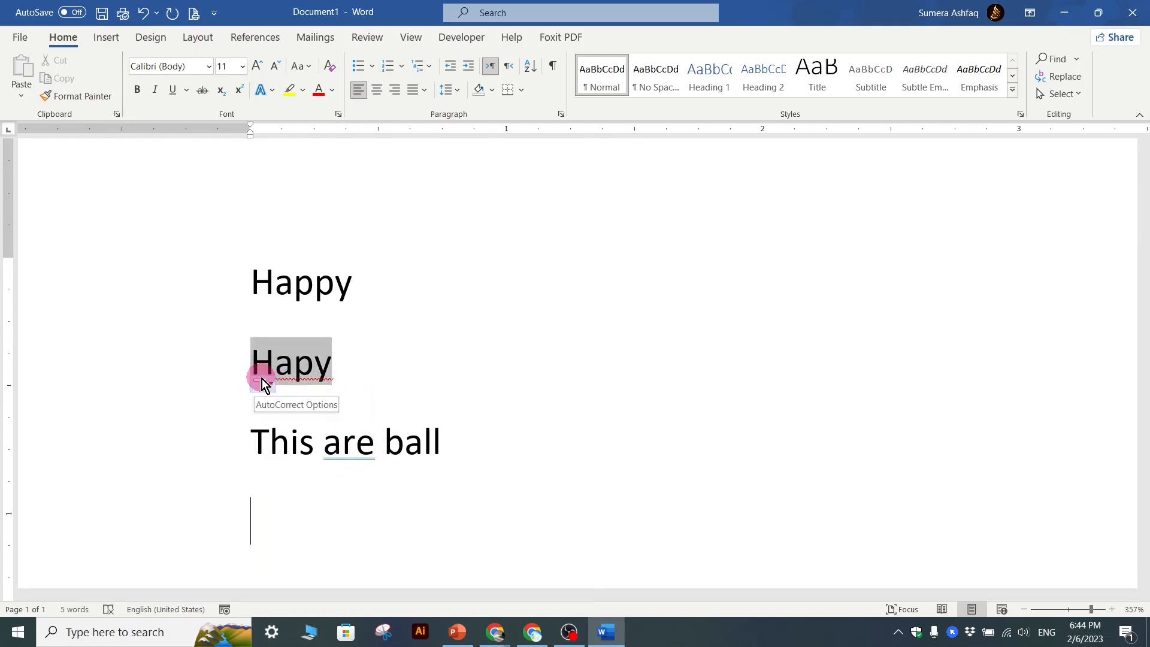
Try the suggested corrections "Happy" for "Hapy" and "is" for "are", and undo both replacements
{"action": "right_click", "coordinate": [293, 372]}
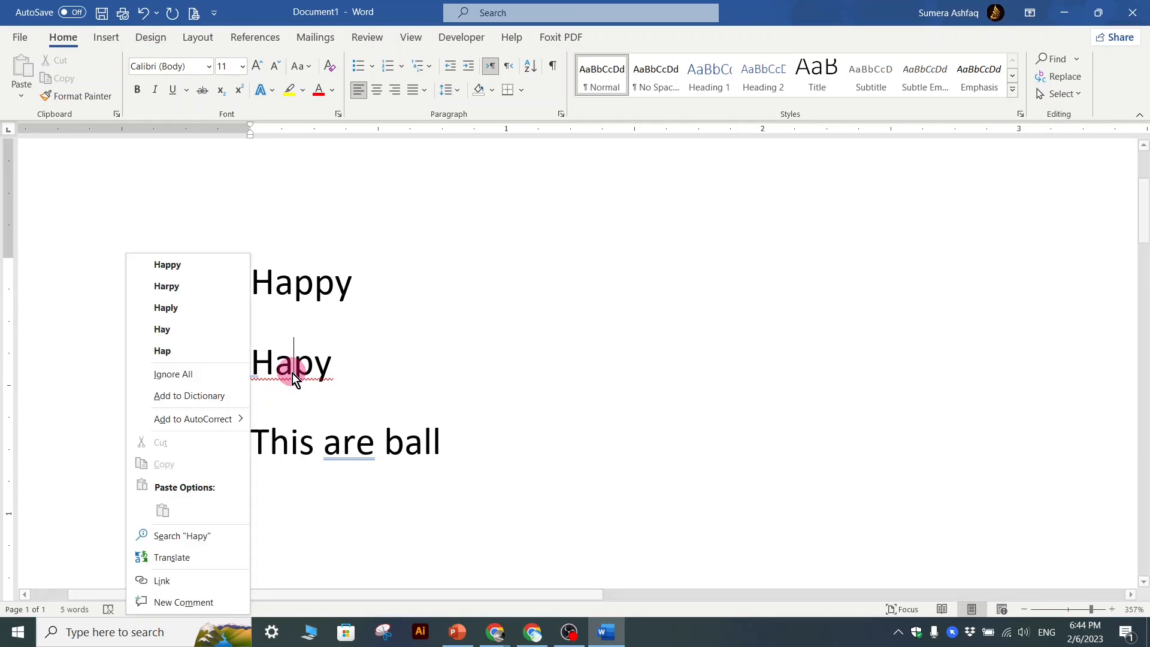
{"action": "left_click", "coordinate": [195, 267]}
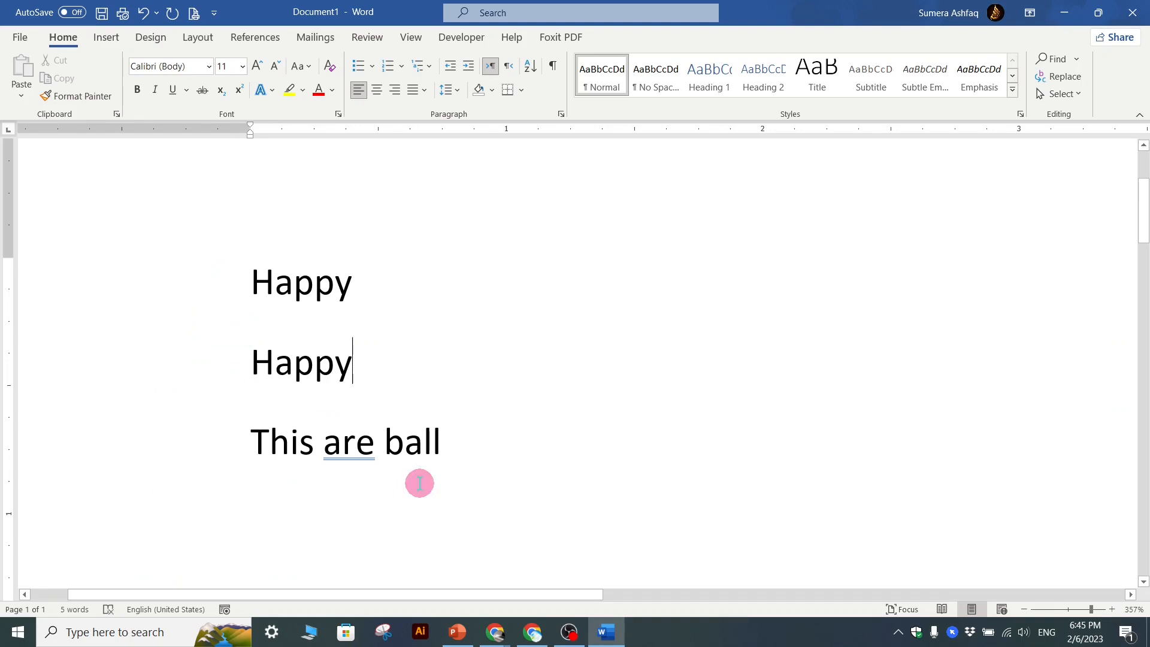
{"action": "right_click", "coordinate": [348, 451]}
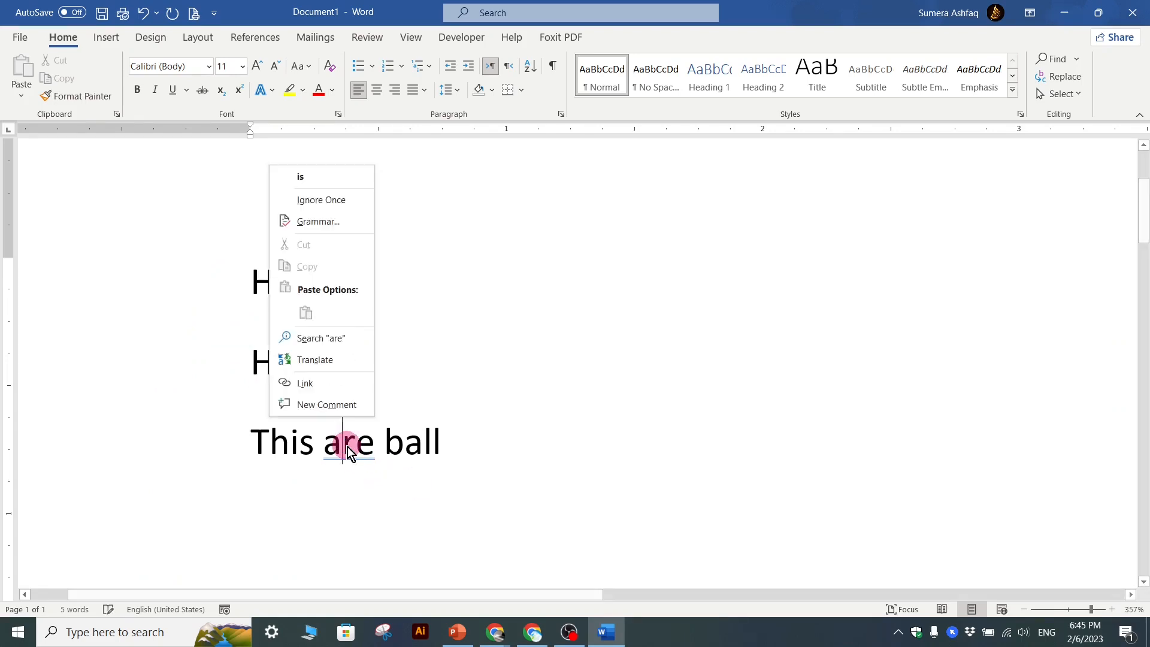
{"action": "left_click", "coordinate": [302, 182]}
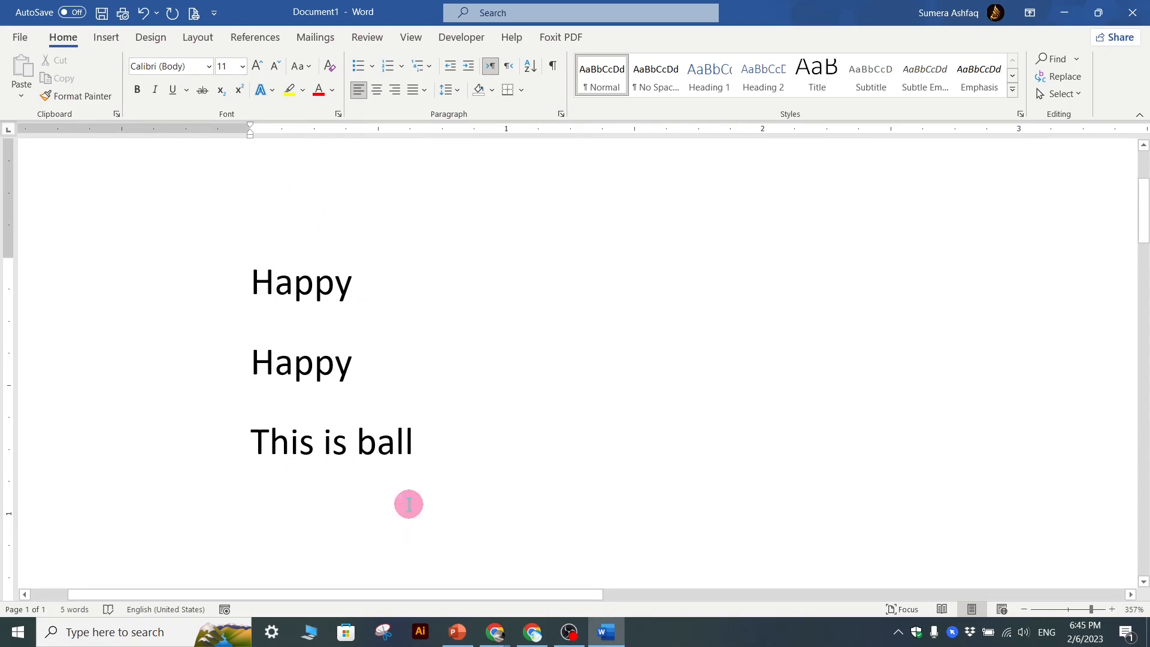
{"action": "key", "text": "ctrl+z"}
{"action": "key", "text": "ctrl+z"}
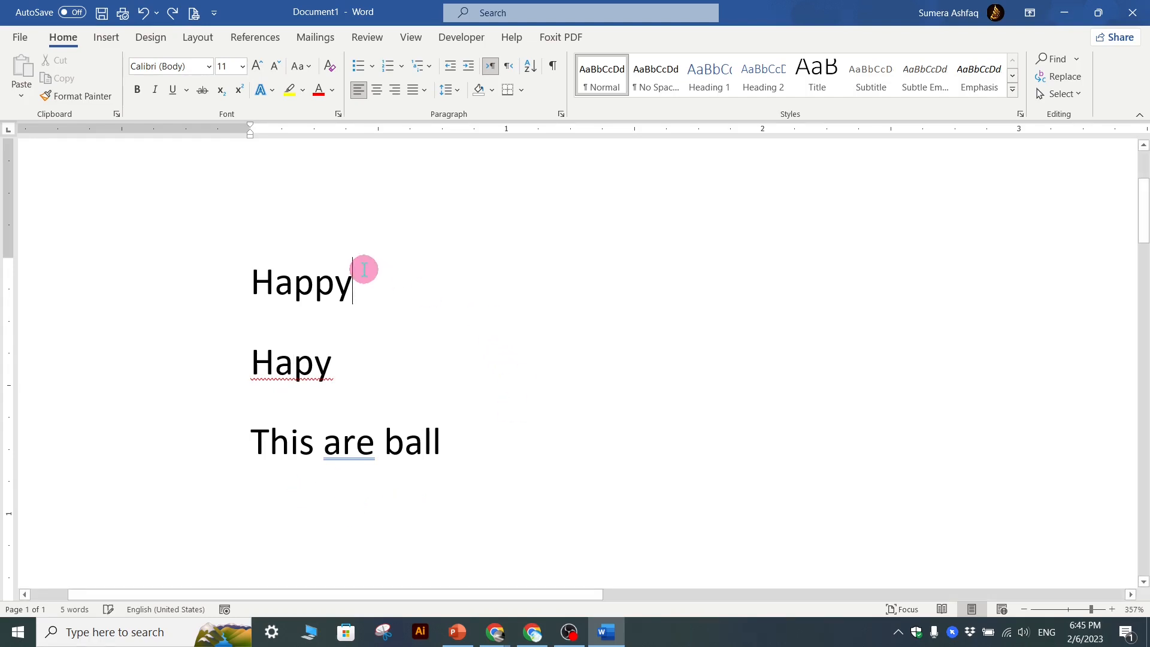
Show the review tools, and open The Unbelievable Cookie.docx from the Assignments All desktop folder to skim its first pages
{"action": "left_click", "coordinate": [367, 38]}
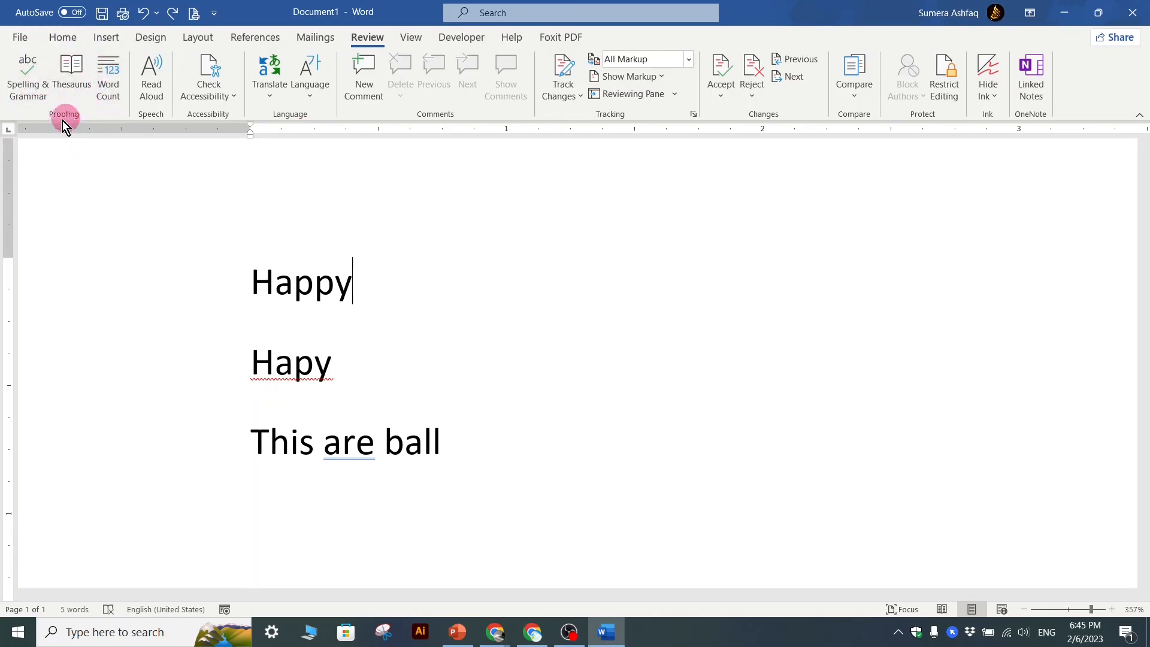
{"action": "left_click", "coordinate": [1058, 9]}
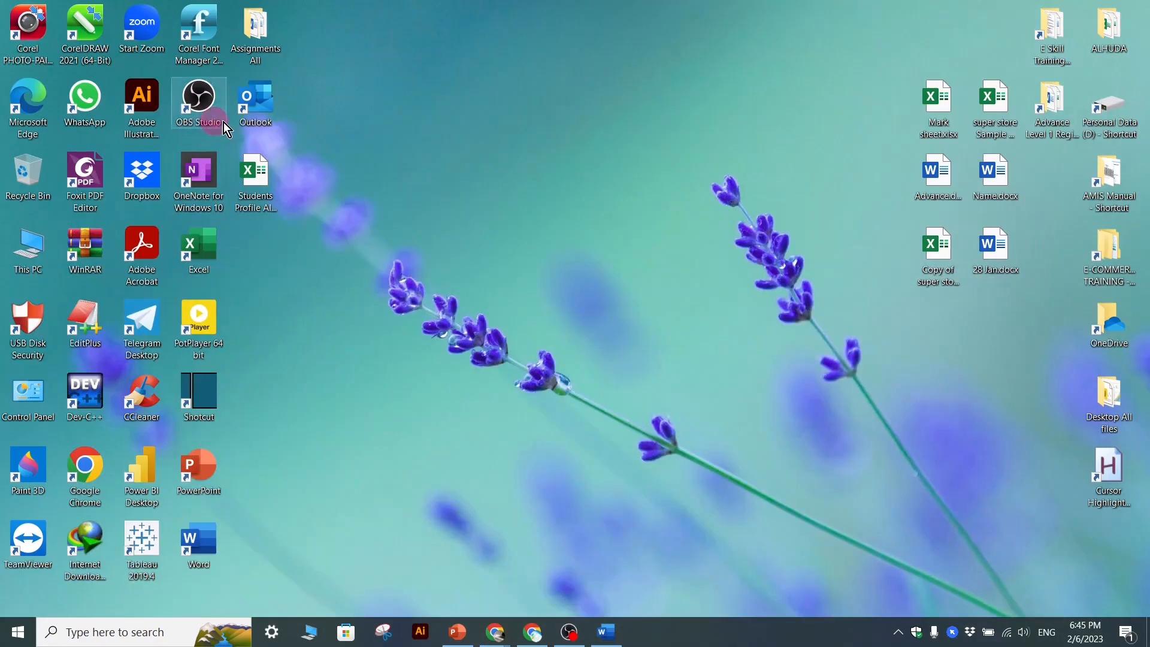
{"action": "double_click", "coordinate": [274, 56]}
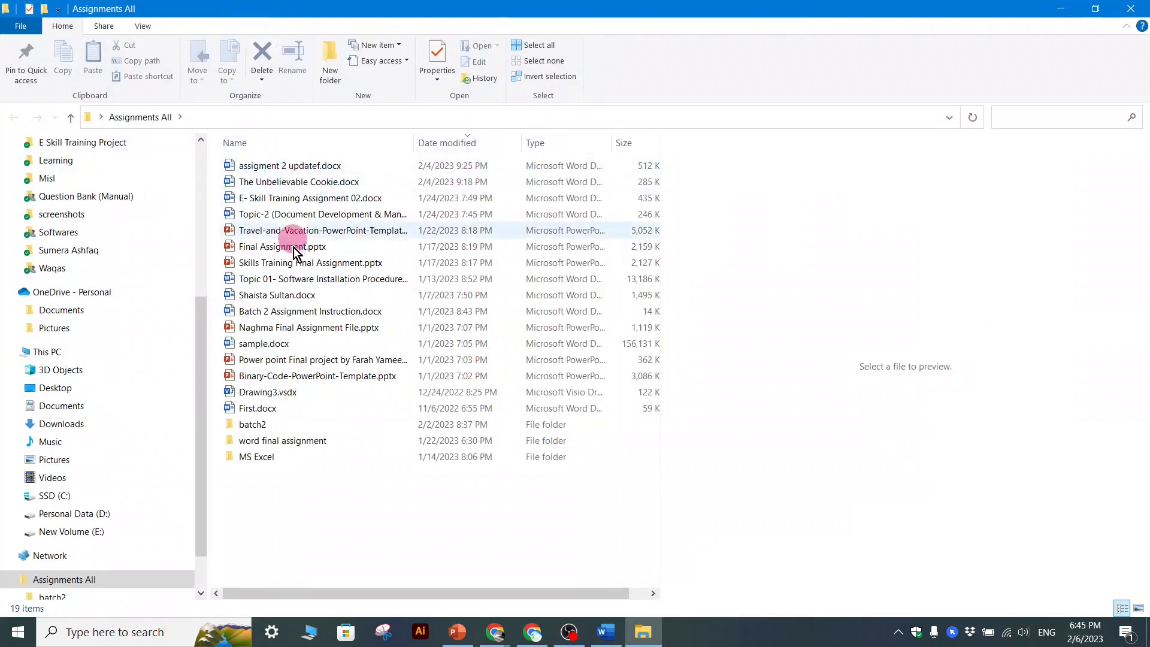
{"action": "double_click", "coordinate": [327, 182]}
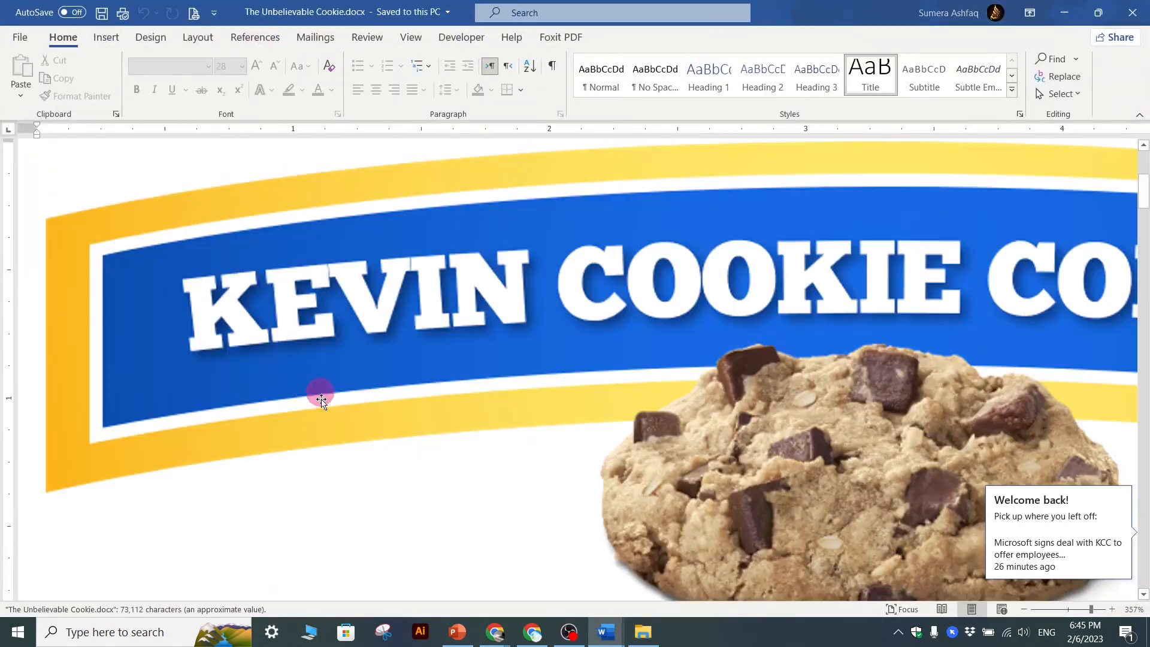
{"action": "scroll", "coordinate": [347, 435], "scroll_direction": "down", "scroll_amount": 20}
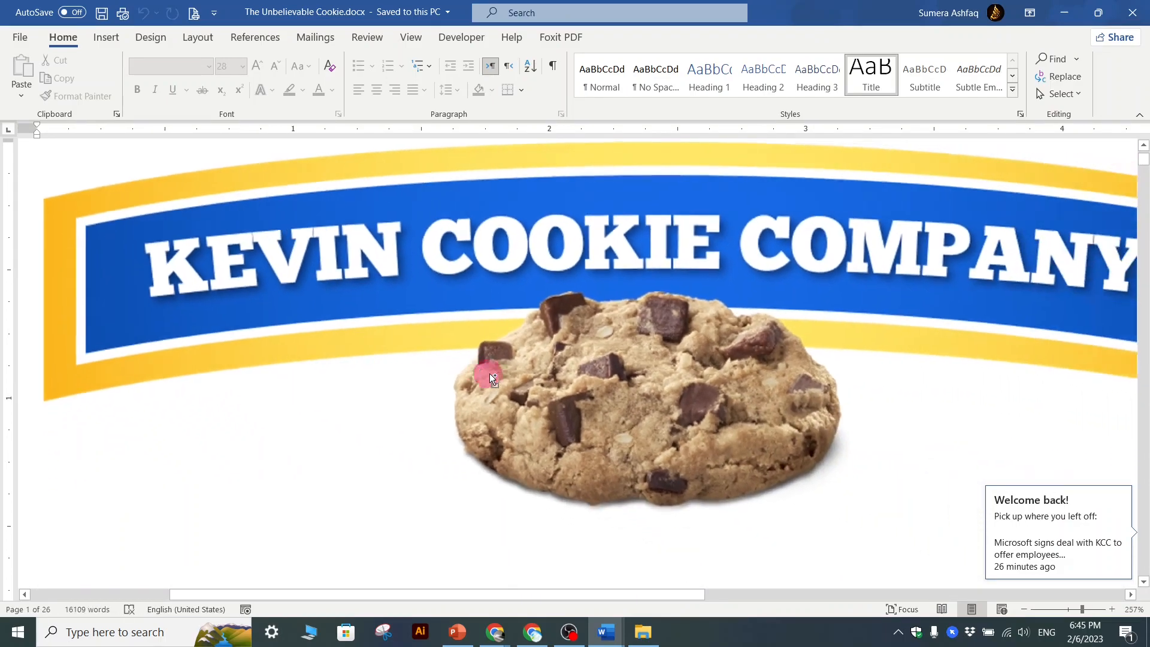
{"action": "scroll", "coordinate": [492, 369], "scroll_direction": "down", "scroll_amount": 5}
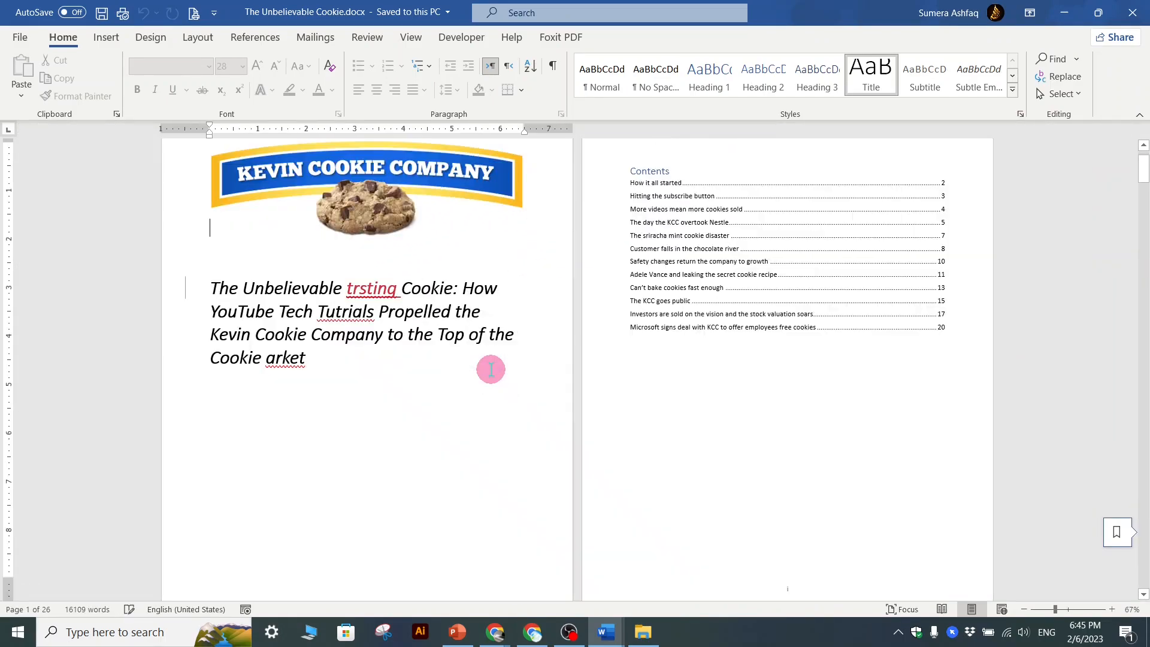
{"action": "scroll", "coordinate": [488, 367], "scroll_direction": "down", "scroll_amount": 10}
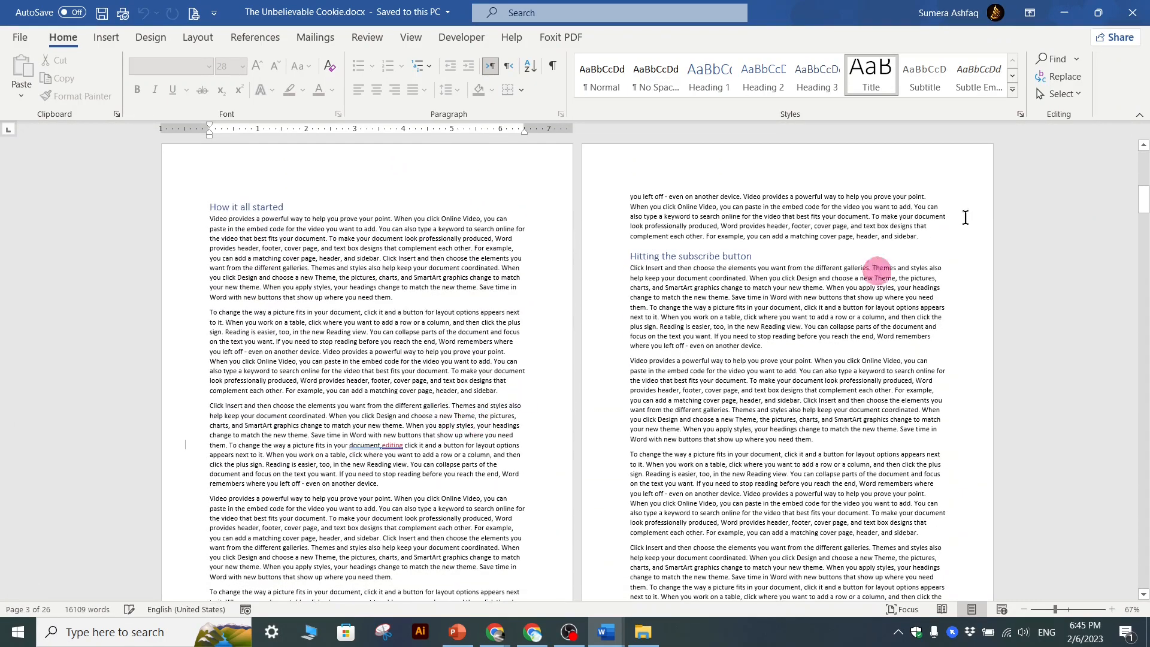
Return to Document1 and check its word count statistics
{"action": "left_click", "coordinate": [1063, 11]}
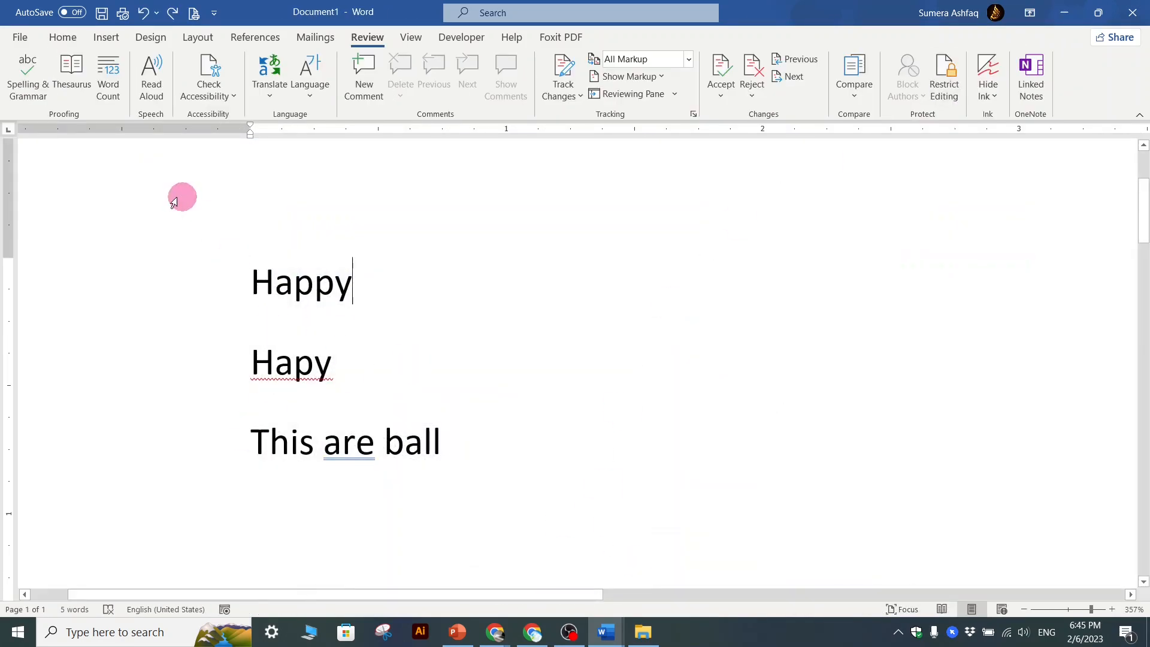
{"action": "left_click", "coordinate": [106, 95]}
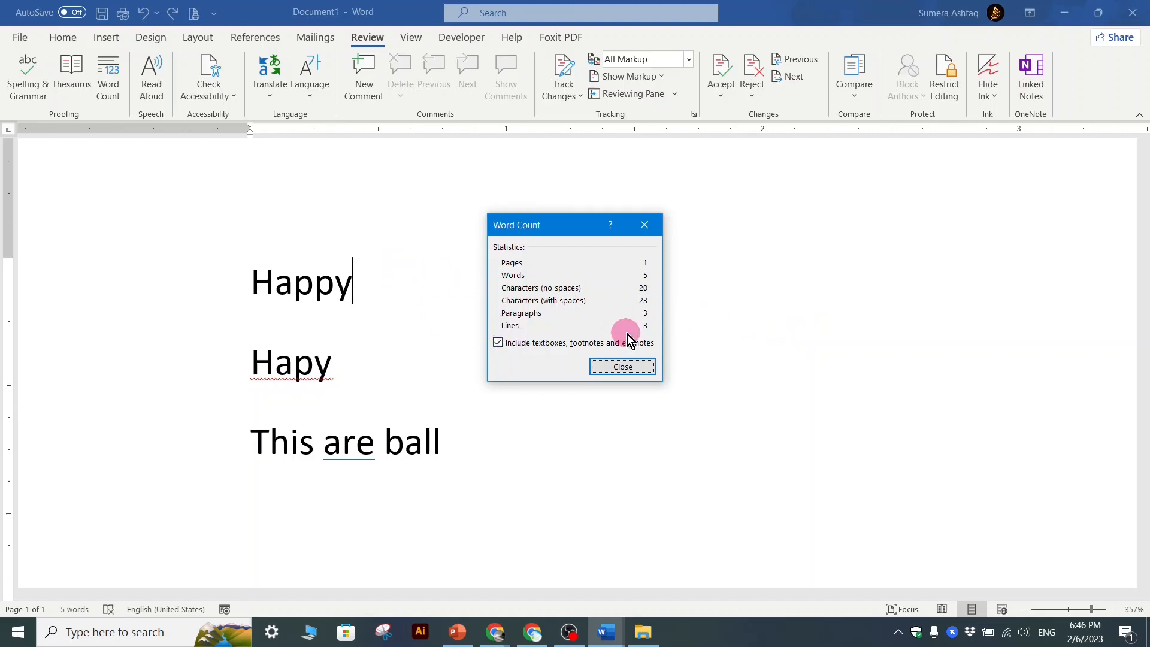
{"action": "left_click", "coordinate": [633, 372]}
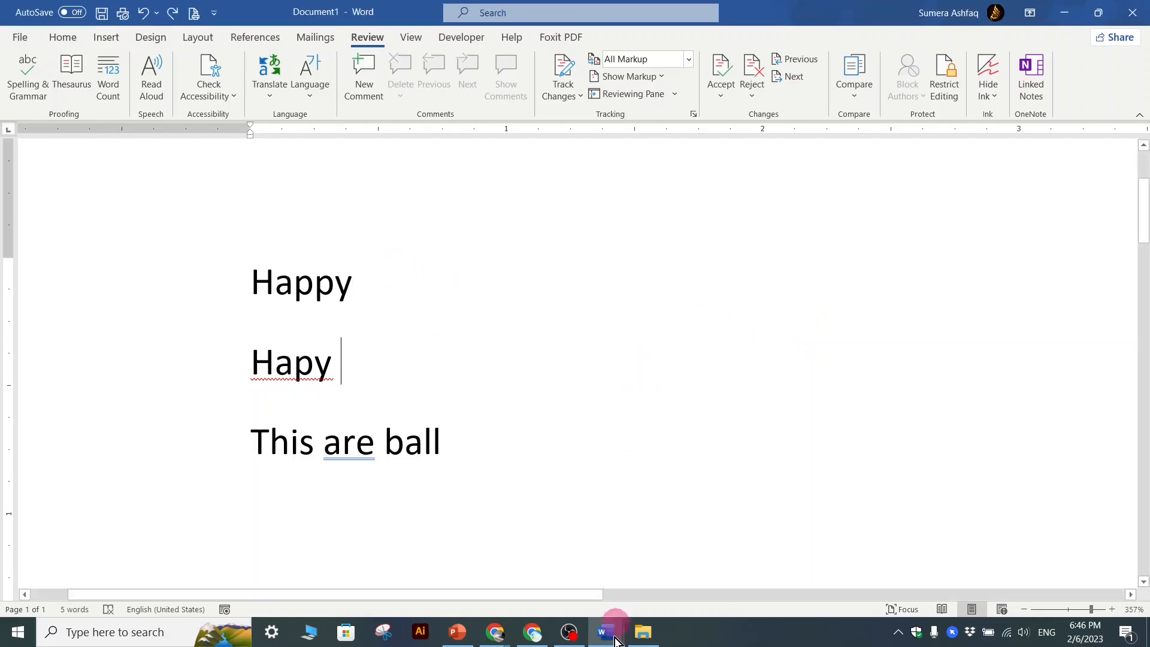
Switch to The Unbelievable Cookie.docx and check its word count statistics
{"action": "mouse_move", "coordinate": [606, 632]}
{"action": "left_click", "coordinate": [636, 587]}
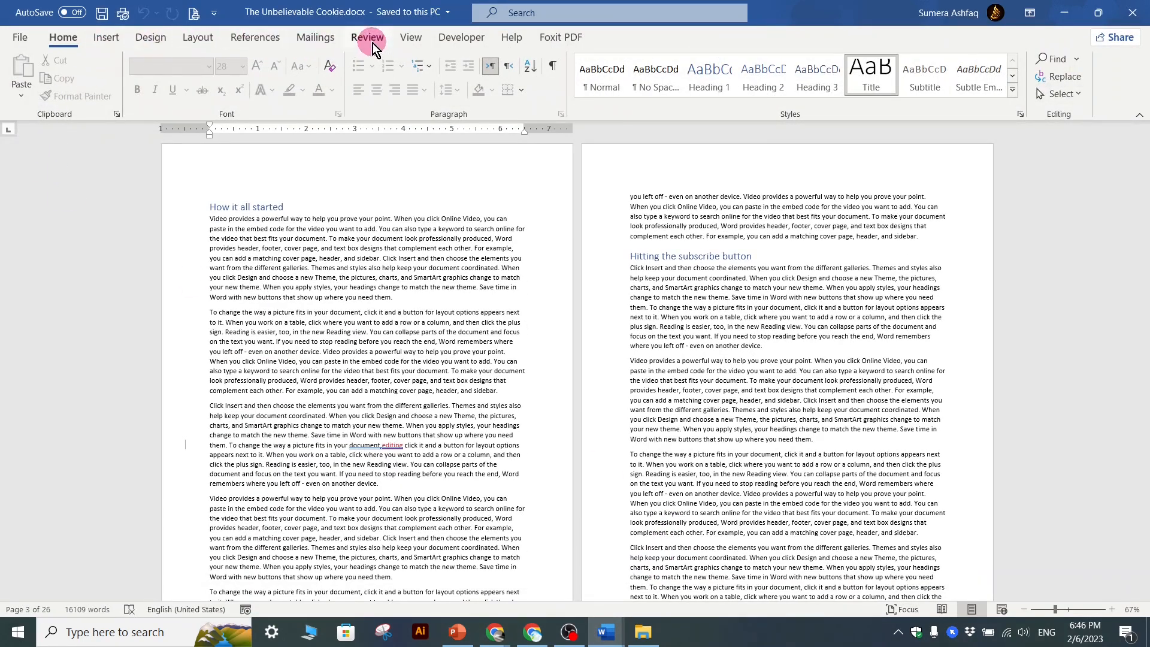
{"action": "left_click", "coordinate": [370, 43]}
{"action": "left_click", "coordinate": [108, 84]}
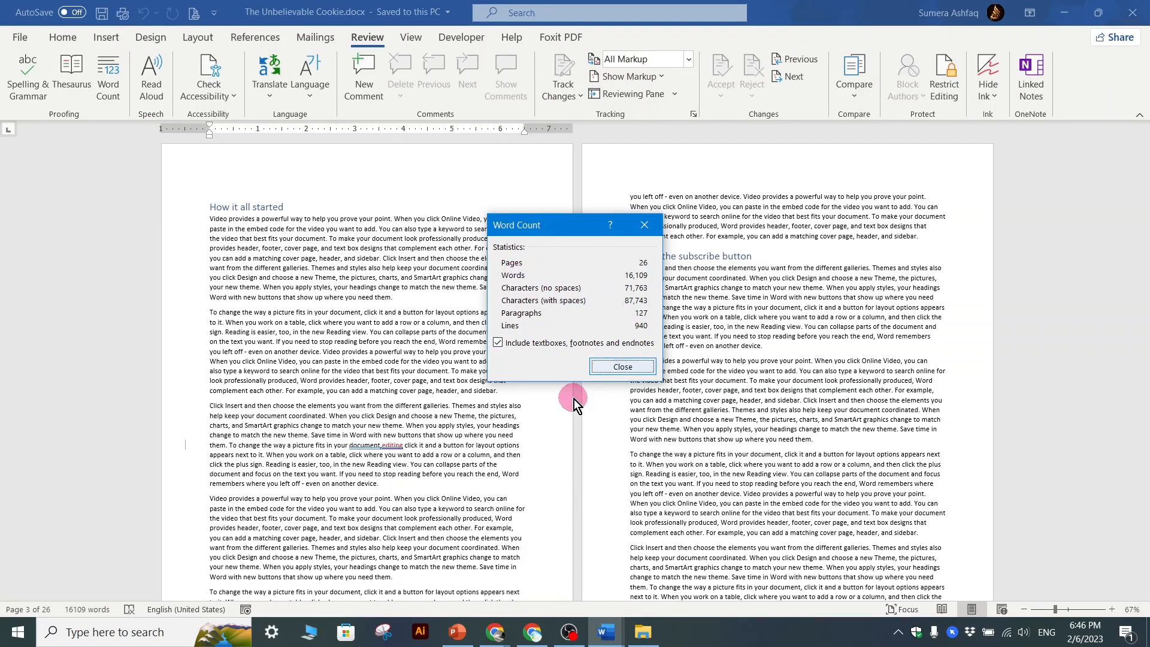
{"action": "left_click", "coordinate": [610, 368]}
Run the spelling and grammar check on Document1, accepting "Happy" for "Hapy" and "is" for "are"
{"action": "mouse_move", "coordinate": [606, 632]}
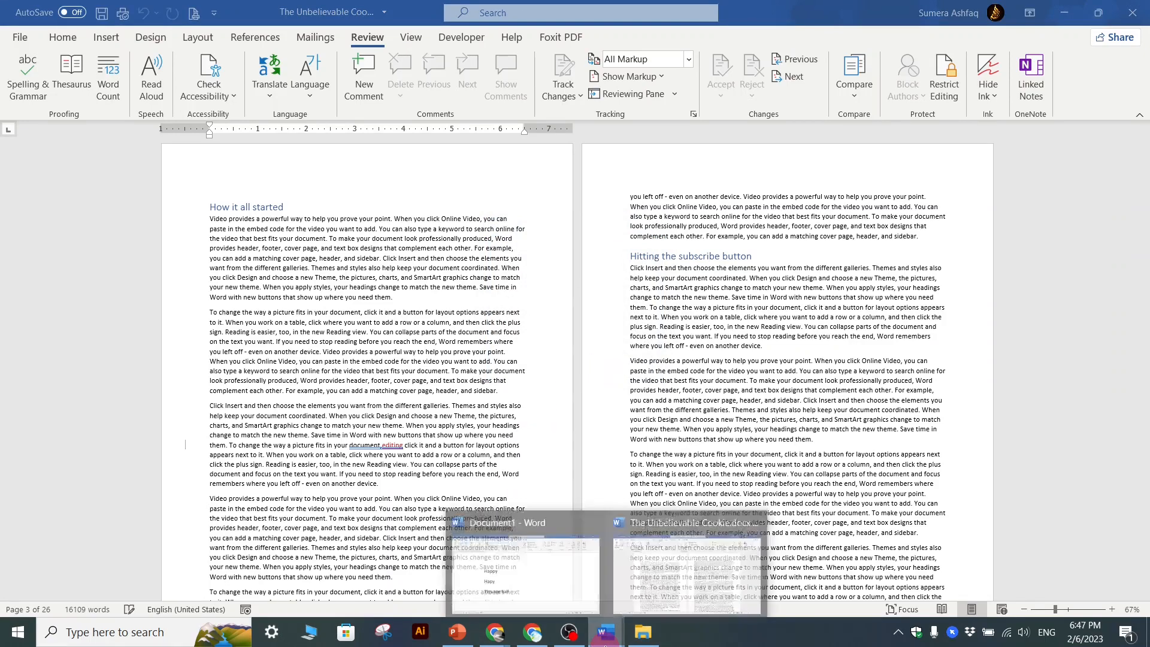
{"action": "left_click", "coordinate": [522, 592]}
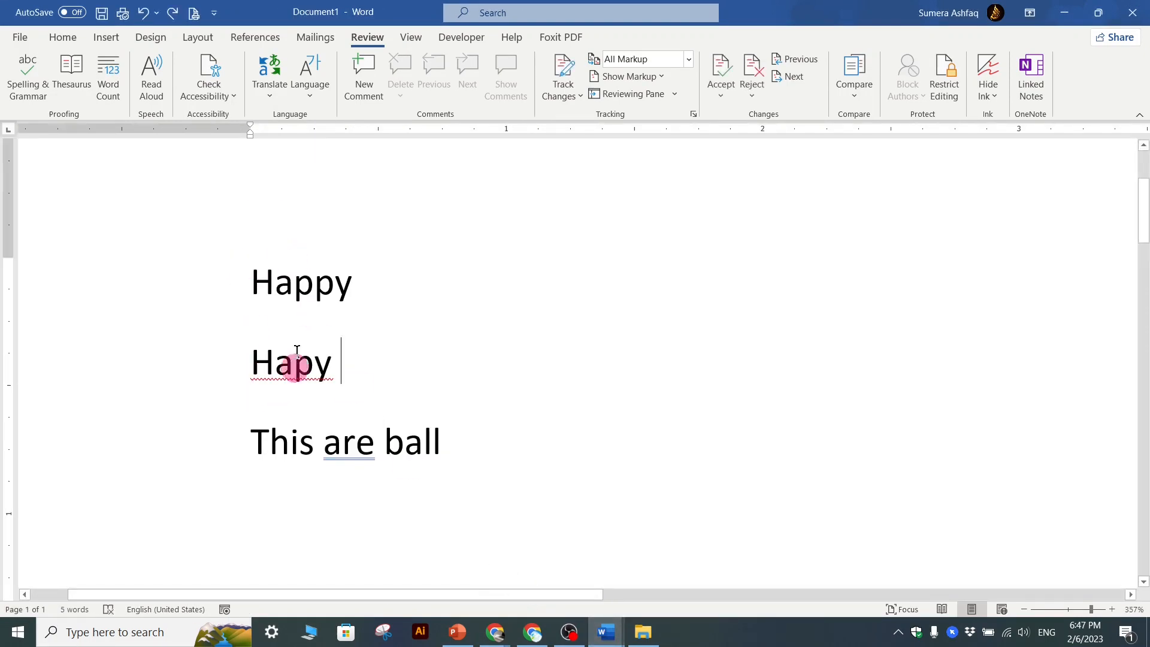
{"action": "left_click", "coordinate": [27, 95]}
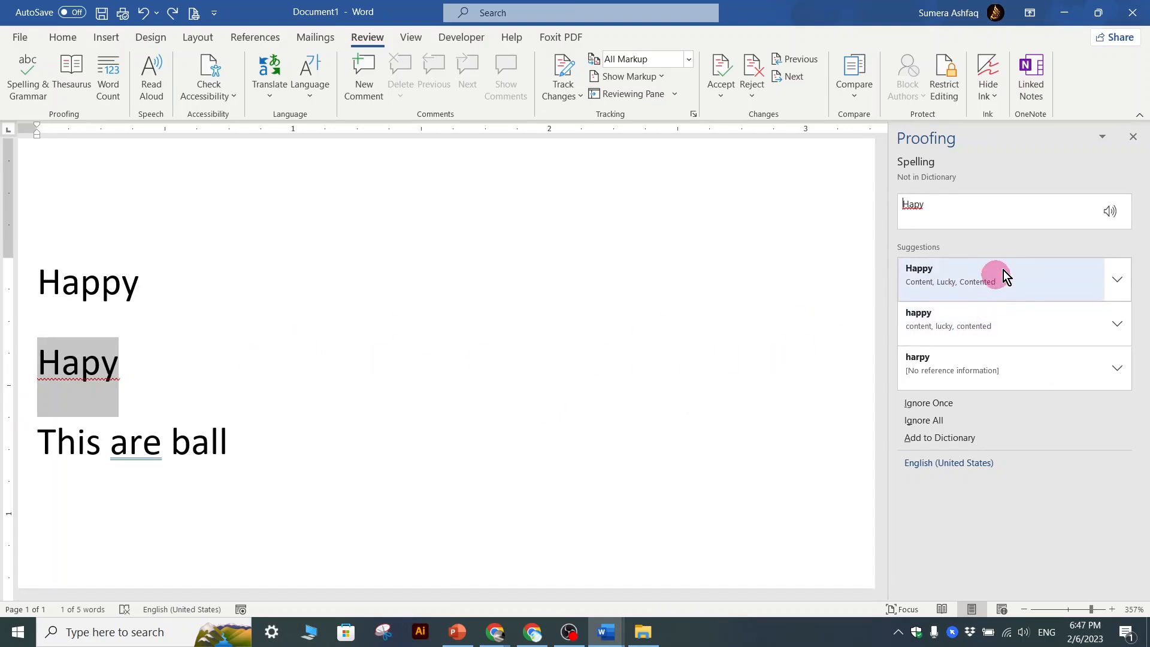
{"action": "left_click", "coordinate": [944, 287]}
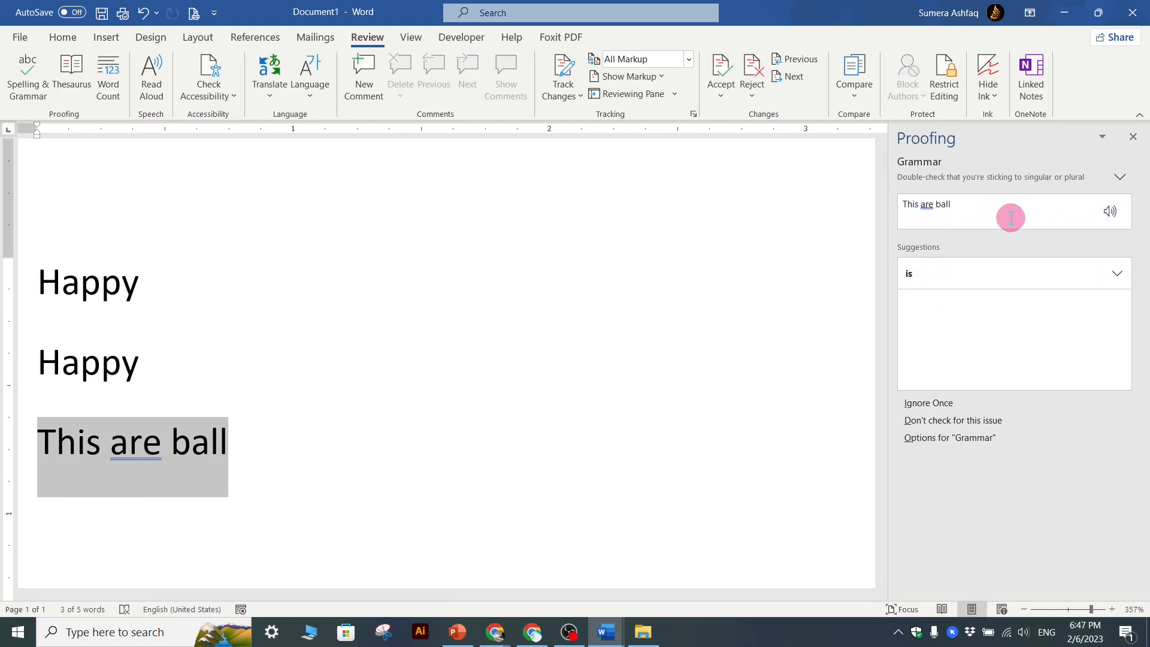
{"action": "left_click", "coordinate": [951, 289]}
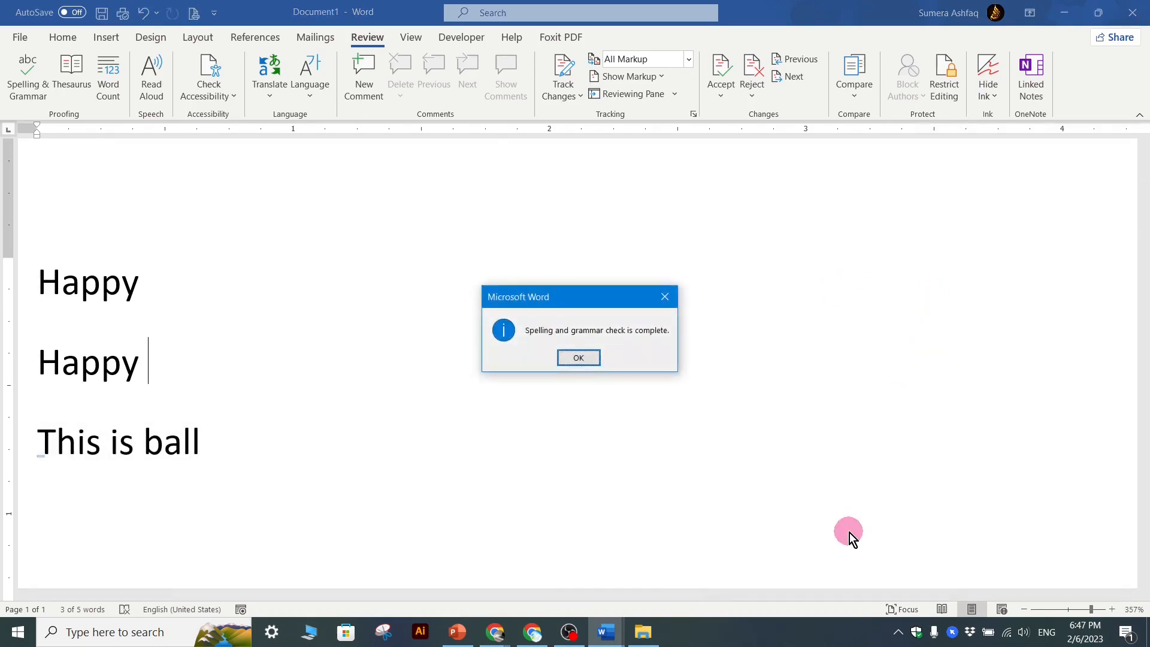
{"action": "left_click", "coordinate": [578, 358]}
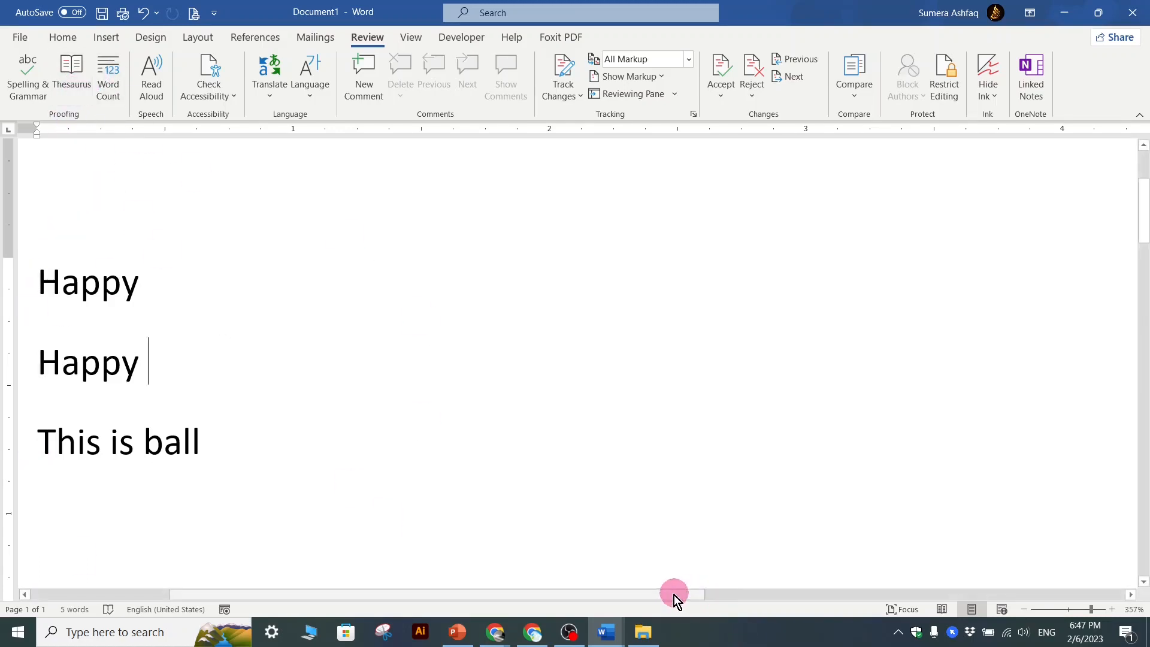
Open the Thesaurus beside Document1 and make its pane slightly narrower
{"action": "left_click_drag", "start_coordinate": [674, 594], "coordinate": [542, 596]}
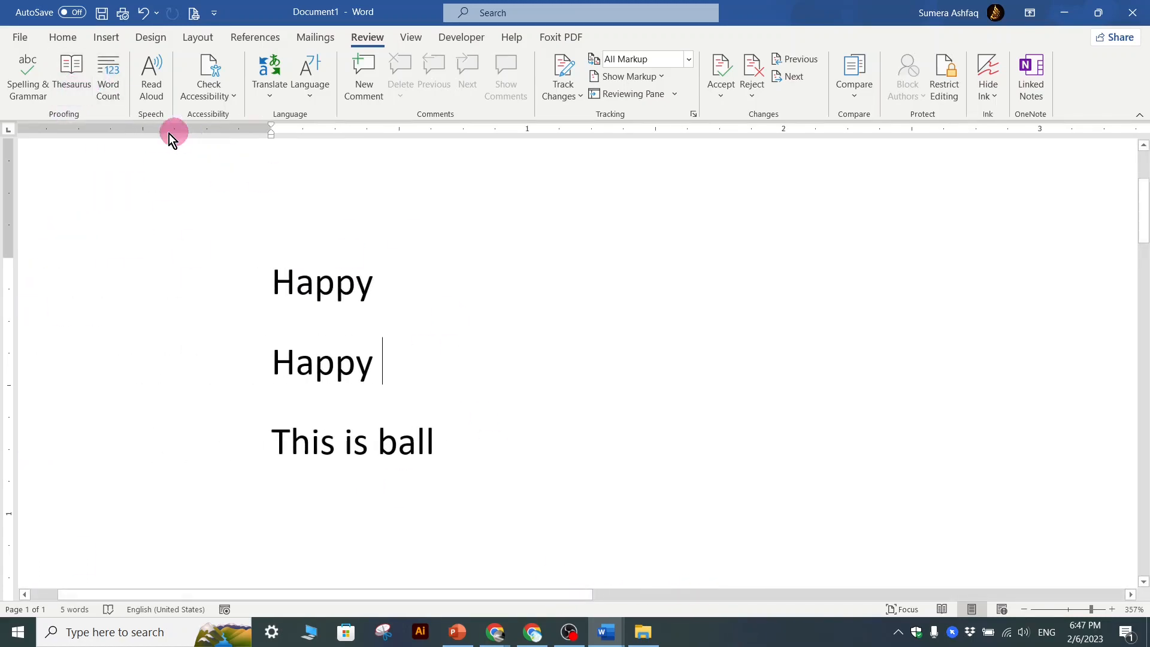
{"action": "left_click", "coordinate": [79, 87]}
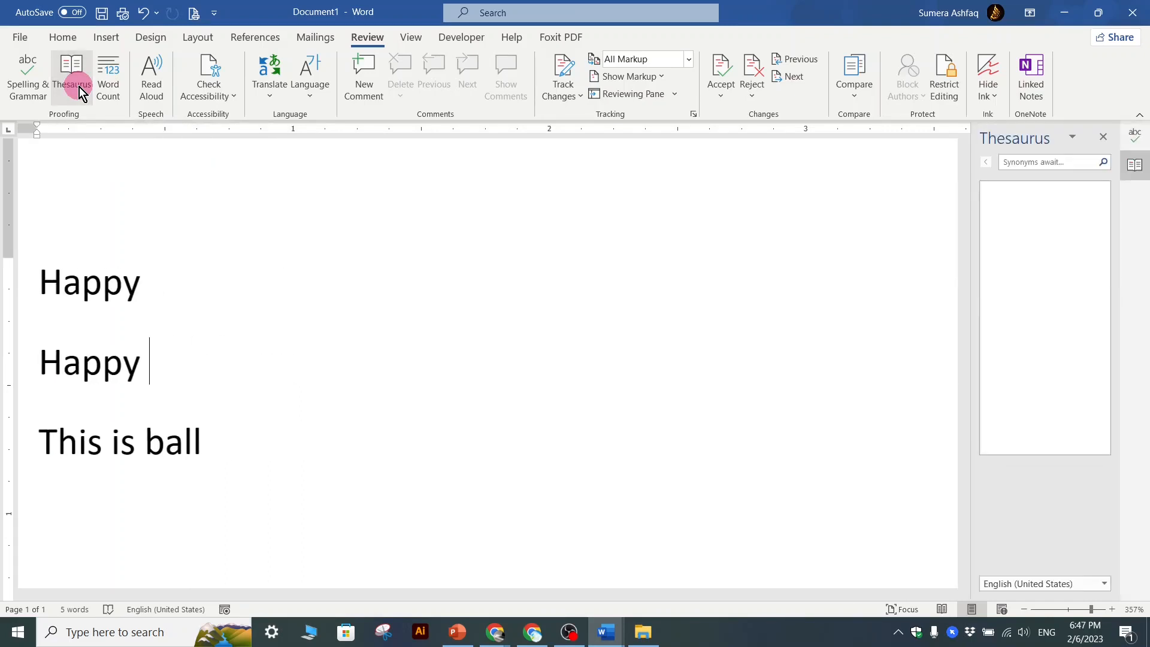
{"action": "left_click", "coordinate": [969, 337]}
{"action": "left_click_drag", "start_coordinate": [972, 336], "coordinate": [983, 309]}
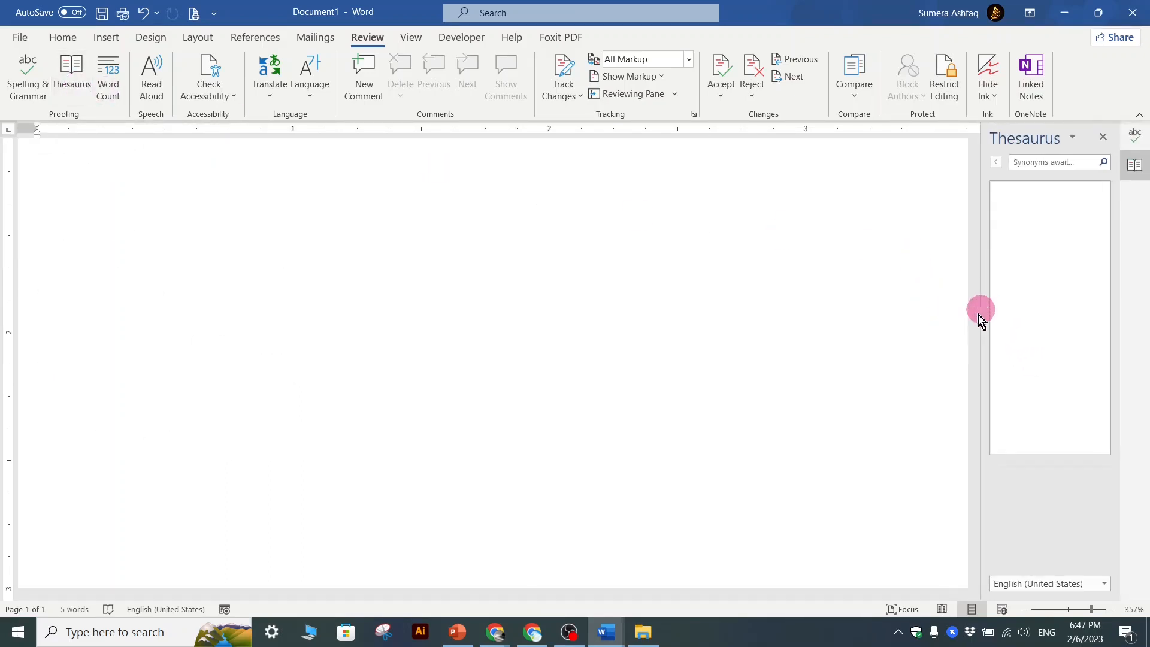
{"action": "scroll", "coordinate": [857, 336], "scroll_direction": "up", "scroll_amount": 10}
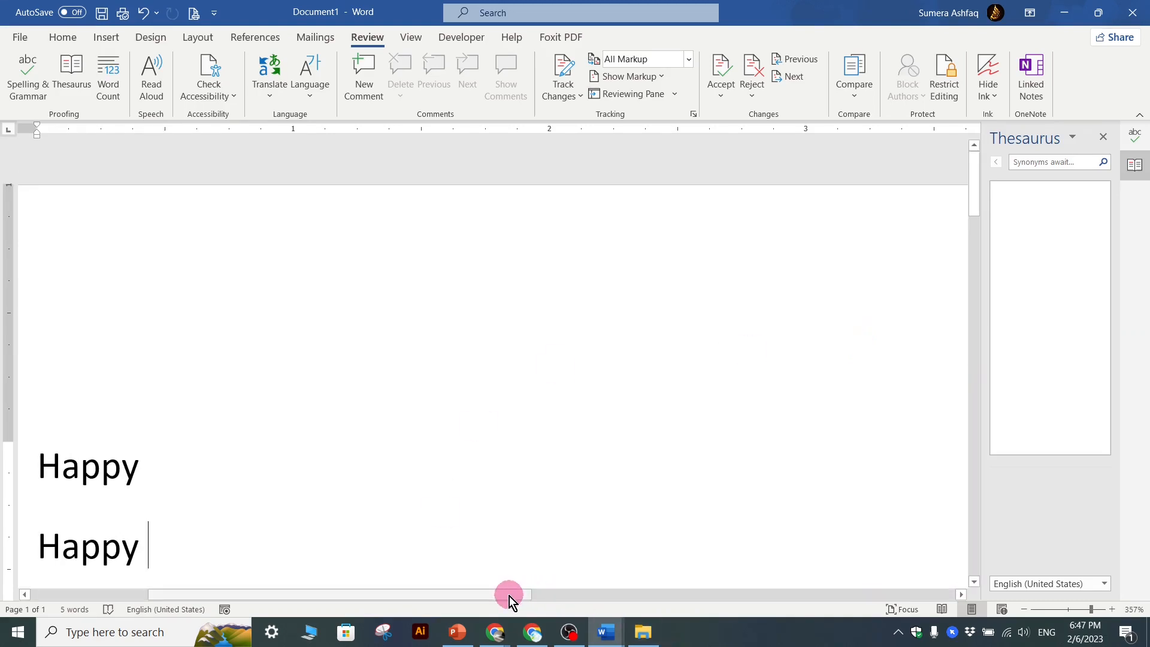
{"action": "left_click_drag", "start_coordinate": [509, 596], "coordinate": [331, 596]}
{"action": "scroll", "coordinate": [631, 460], "scroll_direction": "down", "scroll_amount": 3}
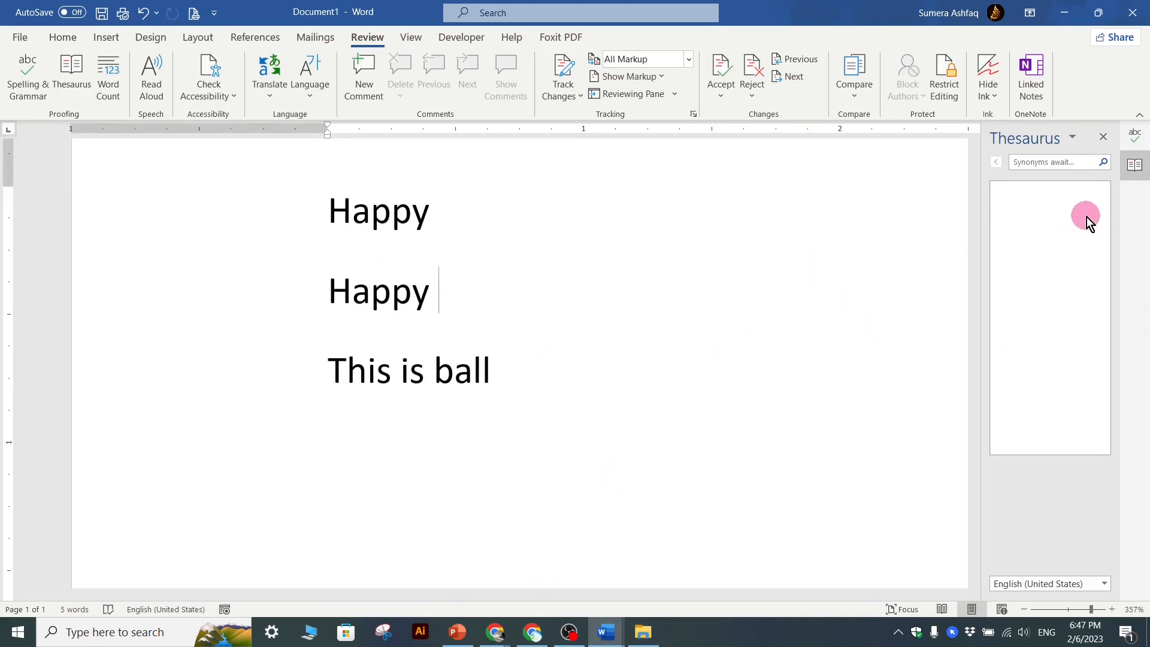
Look up the second "Happy" in the Thesaurus and go through its synonym list
{"action": "left_click", "coordinate": [1110, 137]}
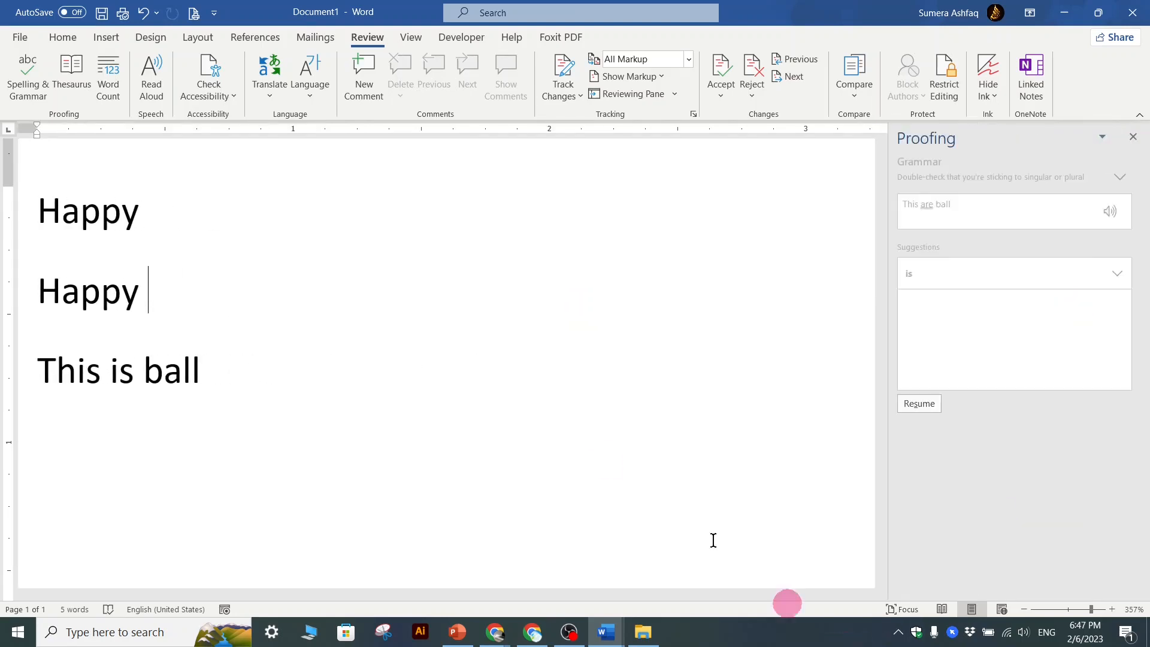
{"action": "left_click", "coordinate": [33, 300]}
{"action": "left_click_drag", "start_coordinate": [72, 292], "coordinate": [169, 290]}
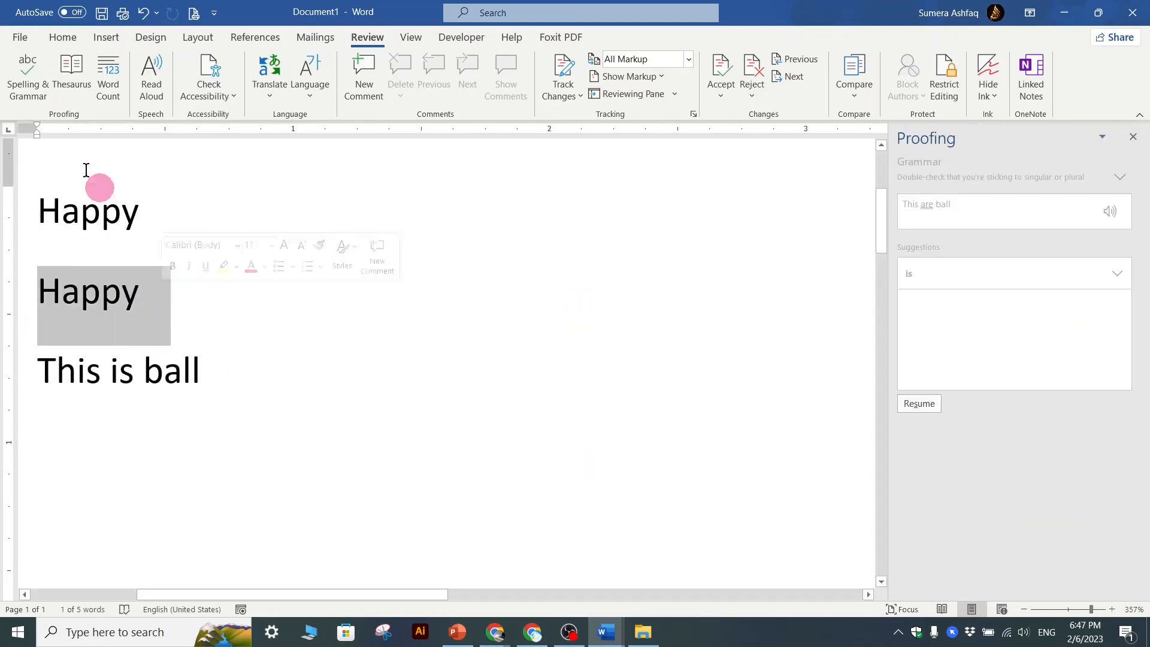
{"action": "left_click", "coordinate": [82, 91]}
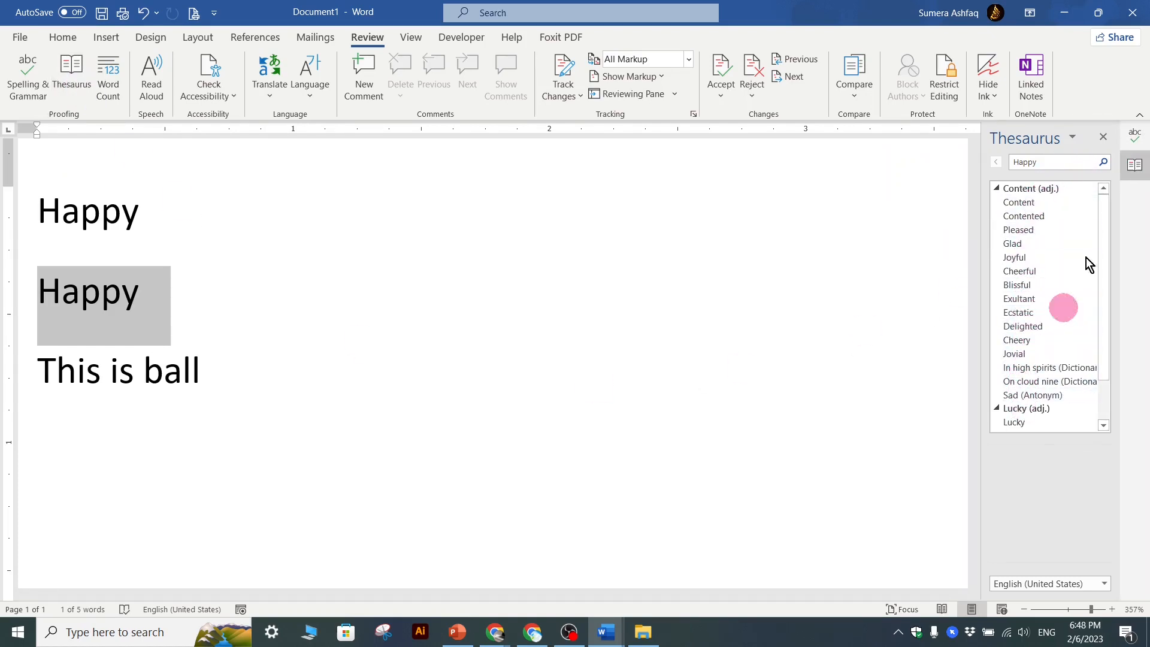
{"action": "scroll", "coordinate": [1042, 353], "scroll_direction": "down", "scroll_amount": 2}
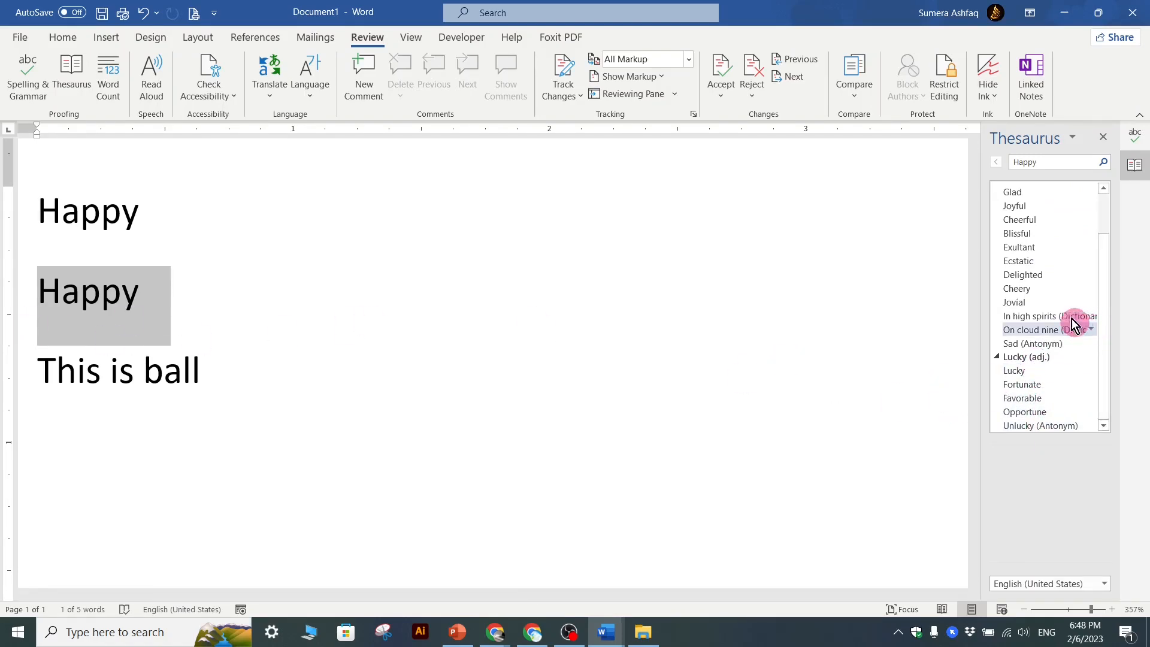
Explore related synonyms in the Thesaurus through Blissful, Delightful, Pleasant and Enjoyable
{"action": "left_click", "coordinate": [1047, 232]}
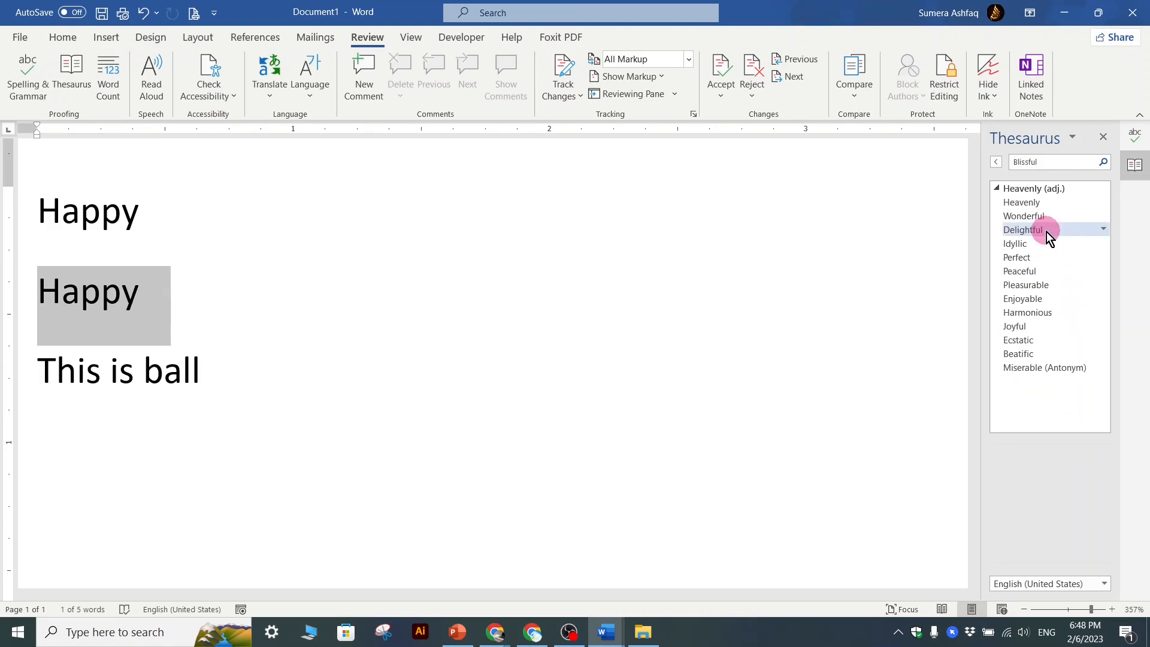
{"action": "left_click", "coordinate": [1041, 234]}
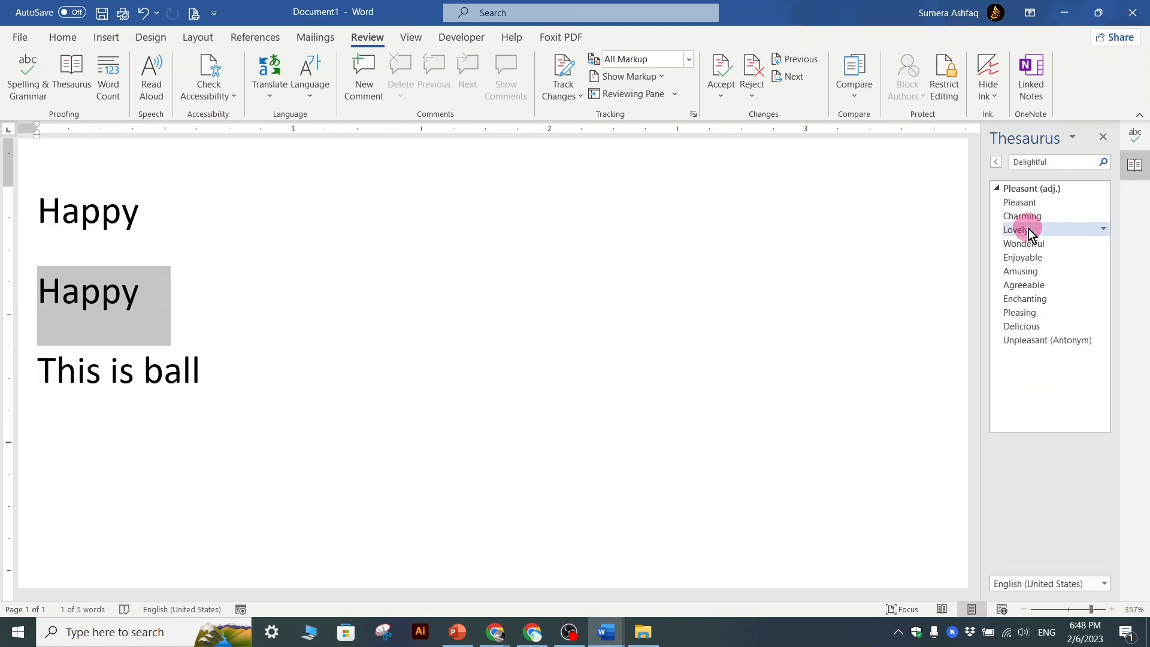
{"action": "left_click", "coordinate": [1026, 203]}
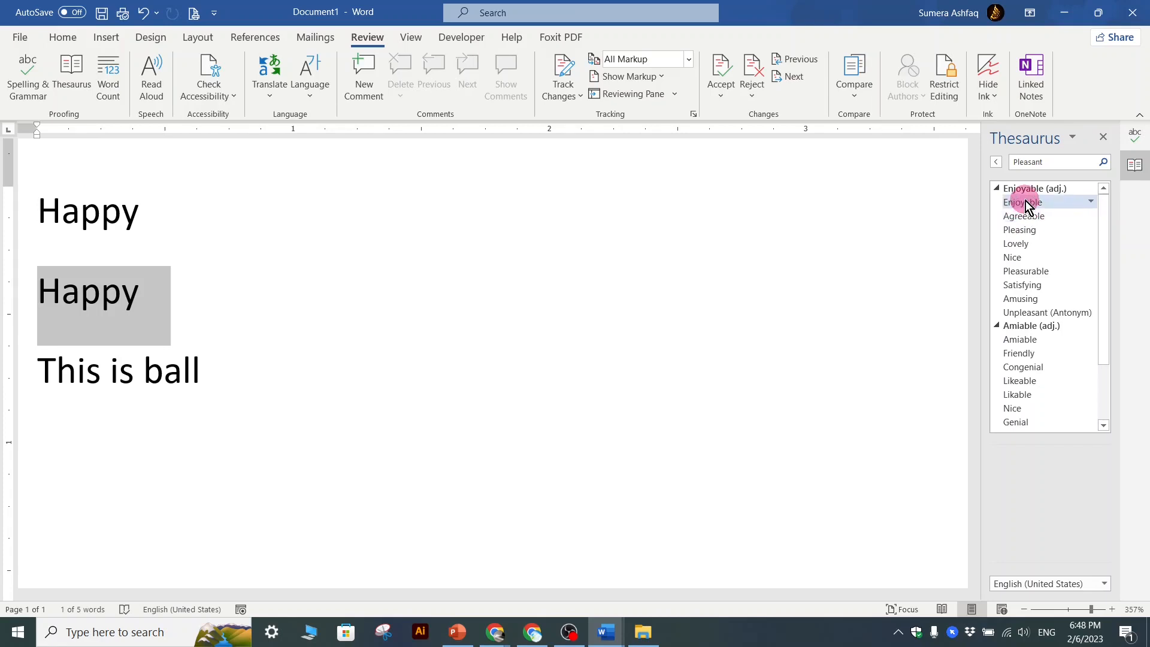
{"action": "left_click", "coordinate": [1025, 203]}
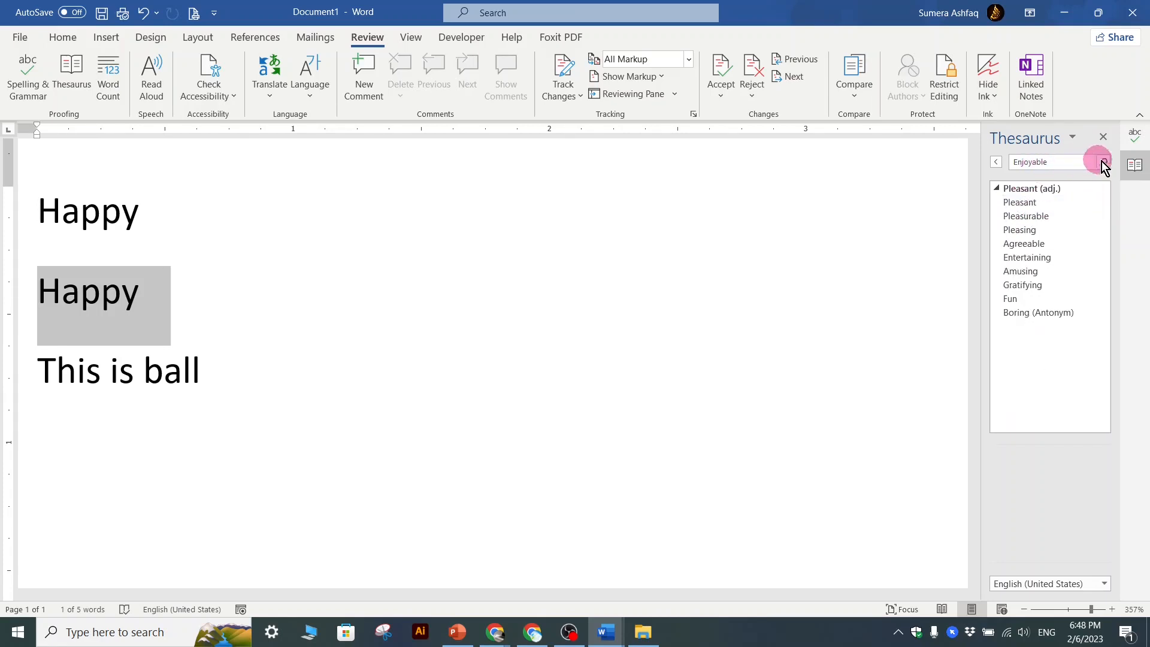
{"action": "left_click", "coordinate": [997, 162]}
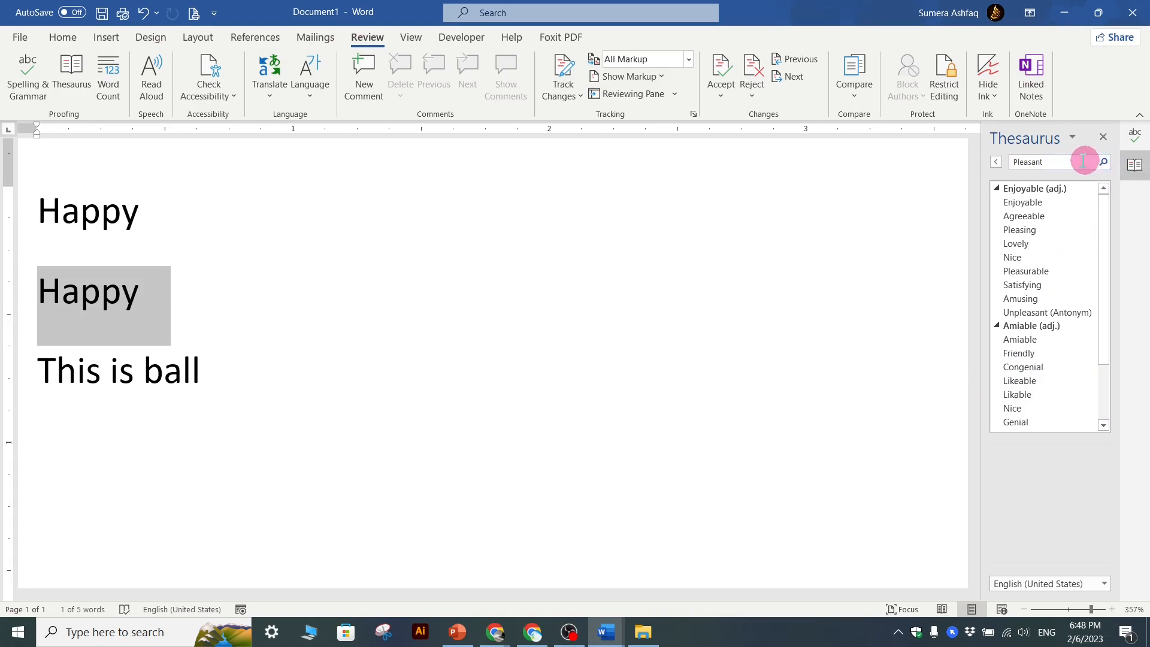
{"action": "left_click", "coordinate": [1030, 205]}
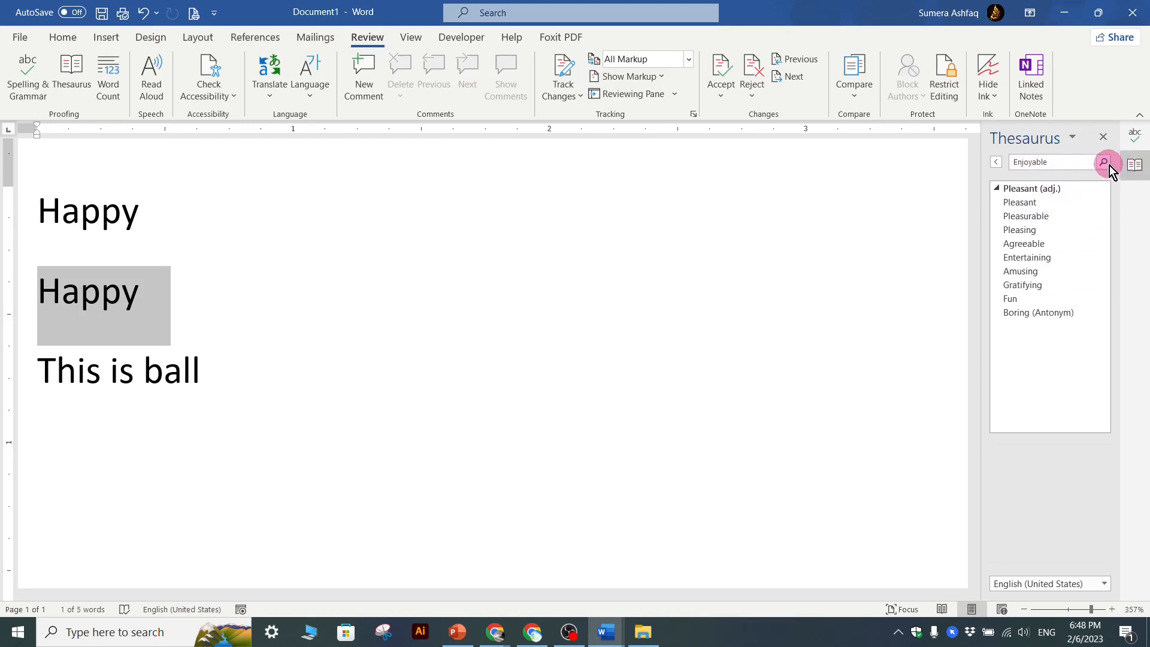
Replace the second "Happy" with its suggested synonym "Glad"
{"action": "right_click", "coordinate": [98, 300]}
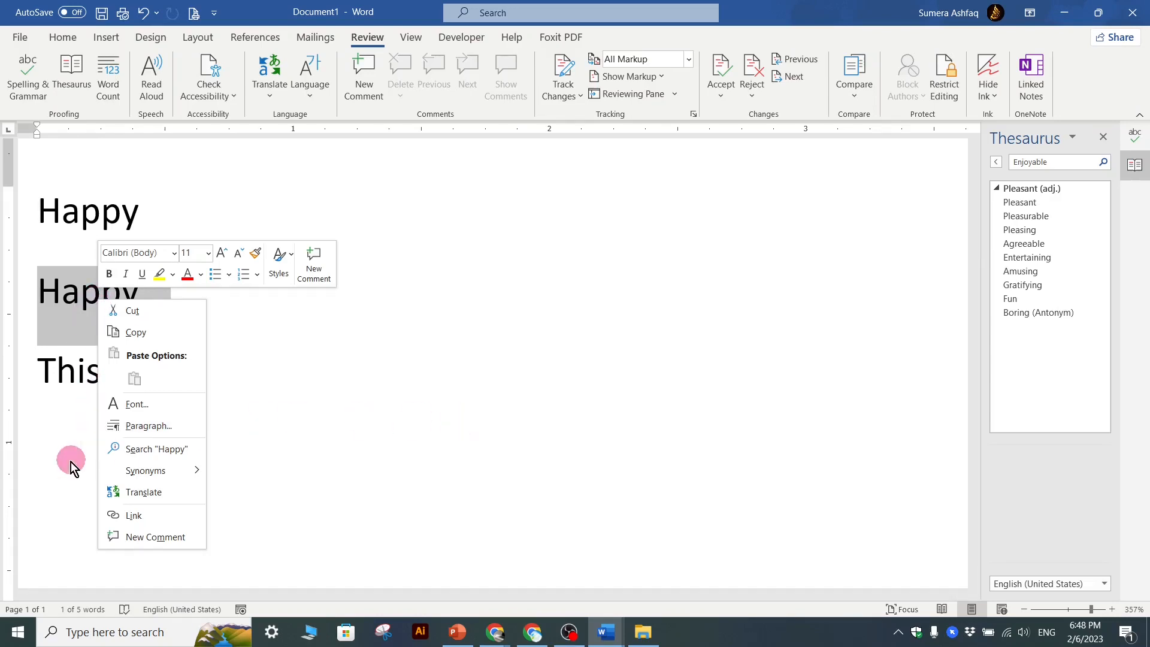
{"action": "mouse_move", "coordinate": [172, 476]}
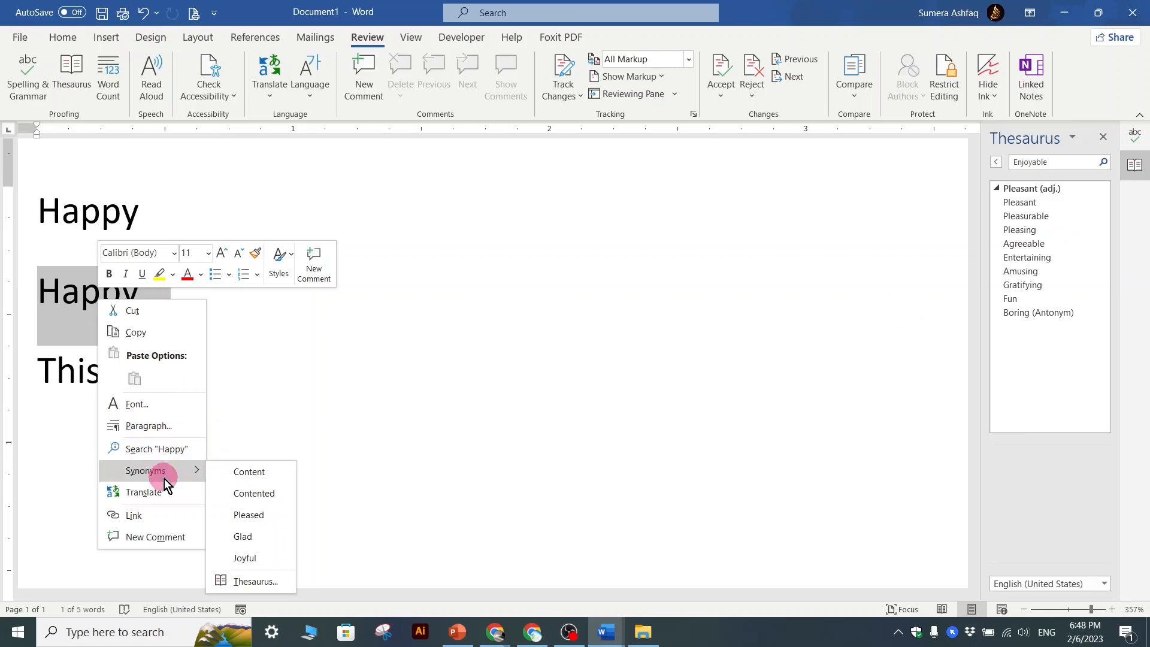
{"action": "left_click", "coordinate": [243, 536]}
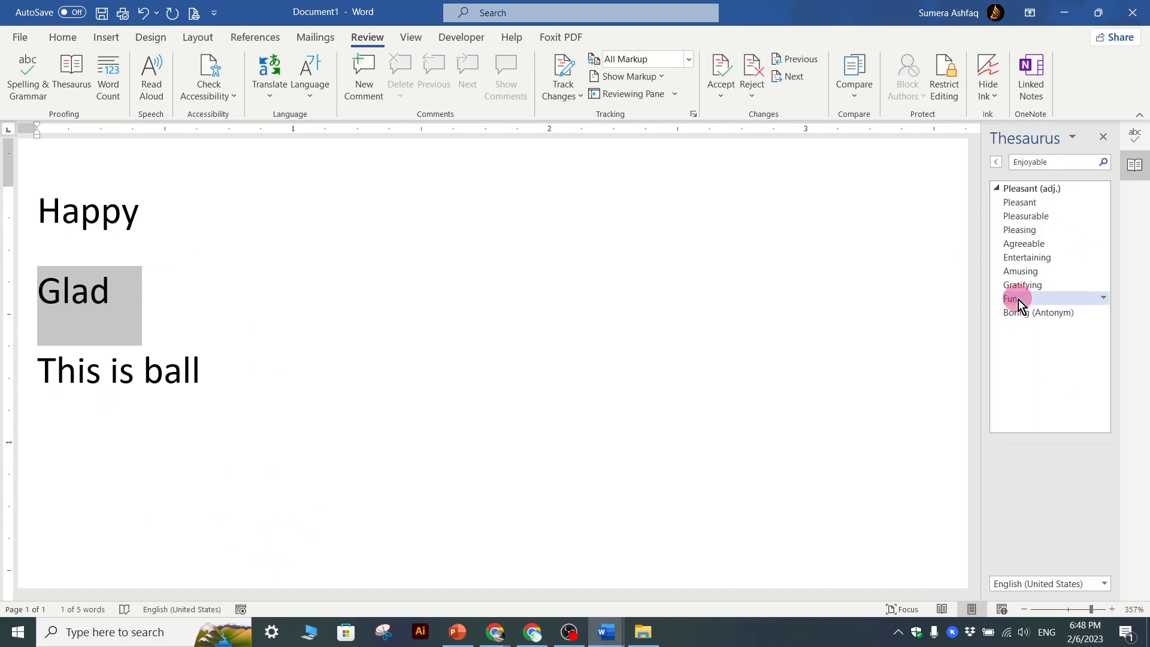
Replace "ball" in the third line with the suggested synonym "sphere"
{"action": "left_click", "coordinate": [103, 372]}
{"action": "left_click_drag", "start_coordinate": [142, 372], "coordinate": [195, 376]}
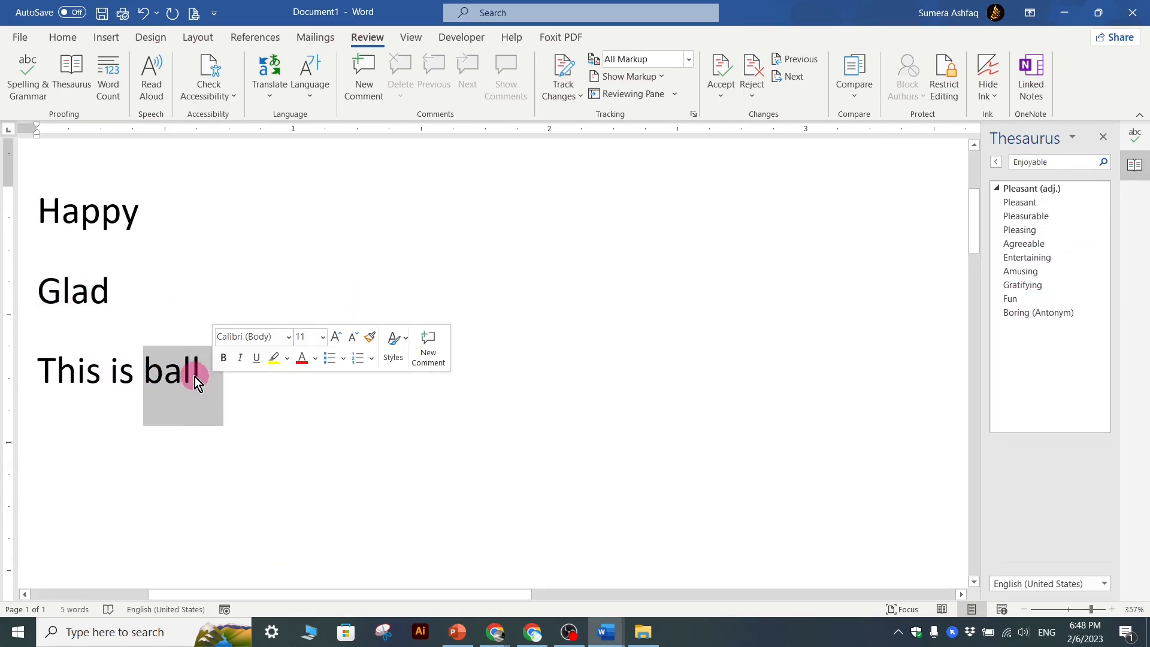
{"action": "right_click", "coordinate": [196, 376]}
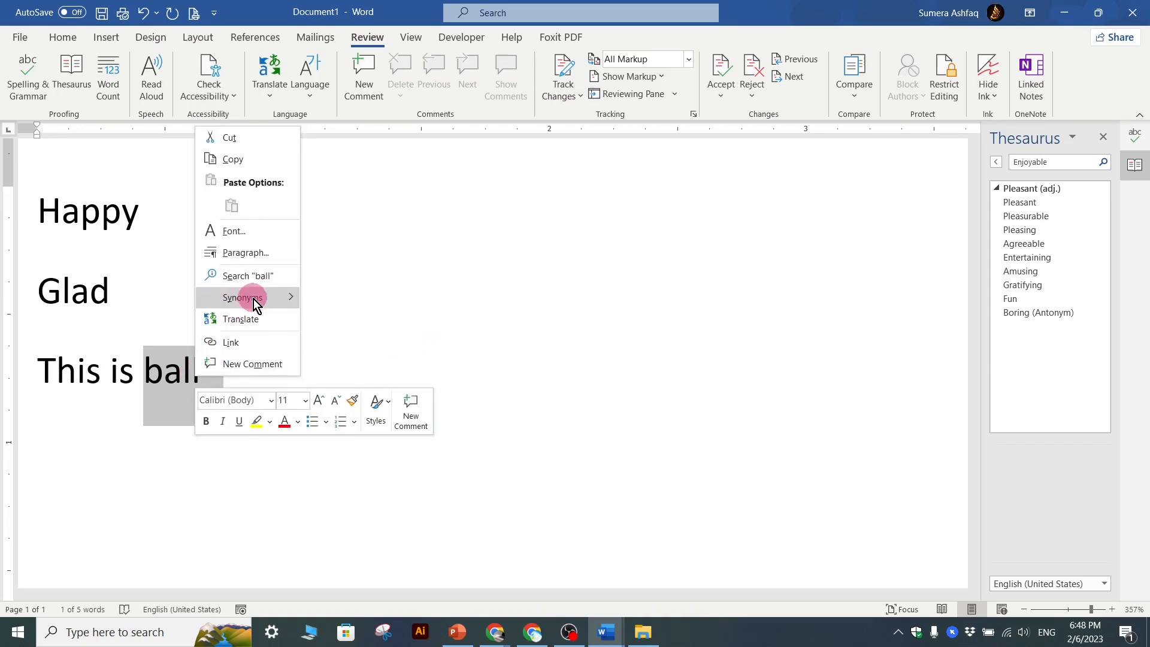
{"action": "mouse_move", "coordinate": [255, 301]}
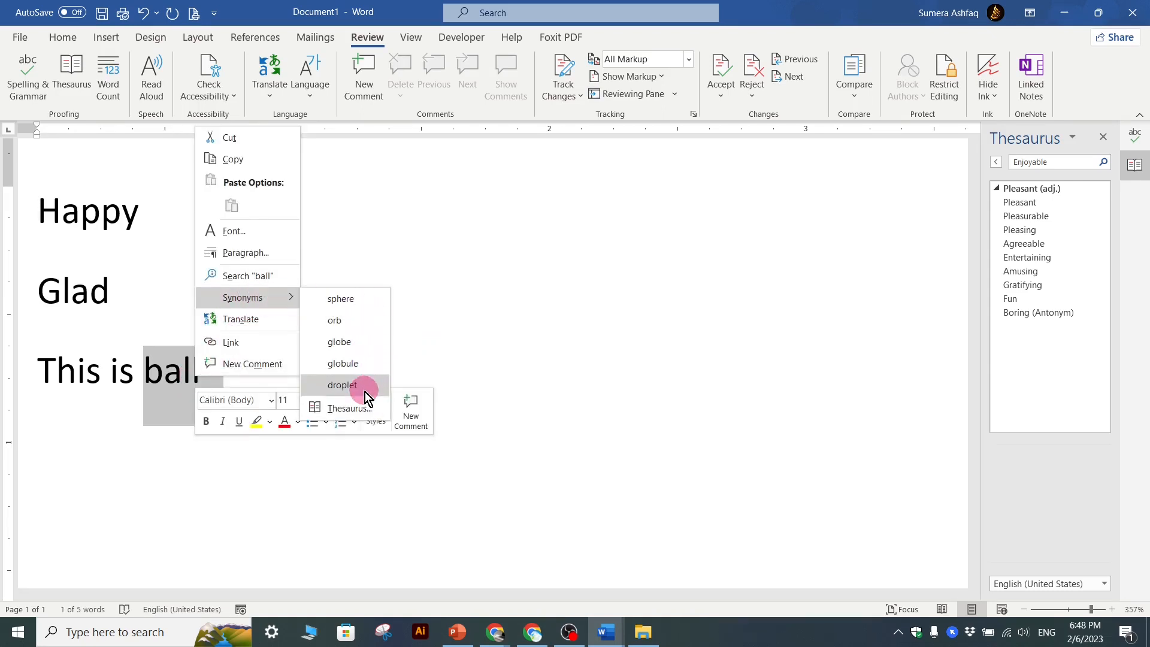
{"action": "left_click", "coordinate": [368, 296]}
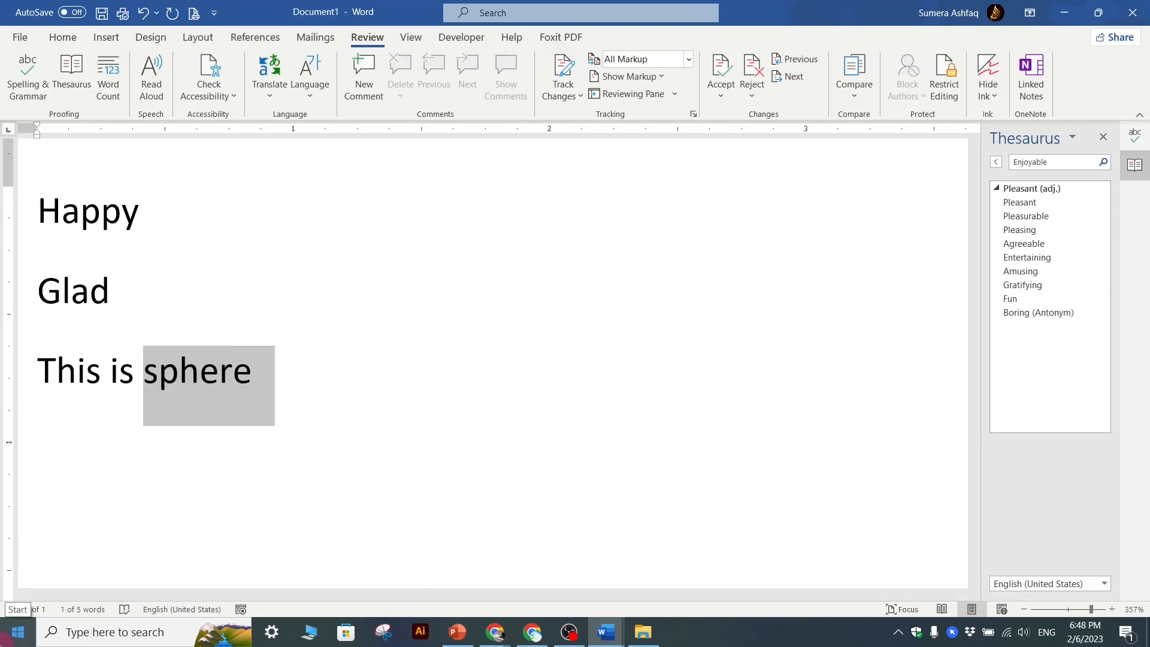
View the suggested synonyms for "is" in the third line without applying any
{"action": "left_click_drag", "start_coordinate": [109, 372], "coordinate": [126, 378]}
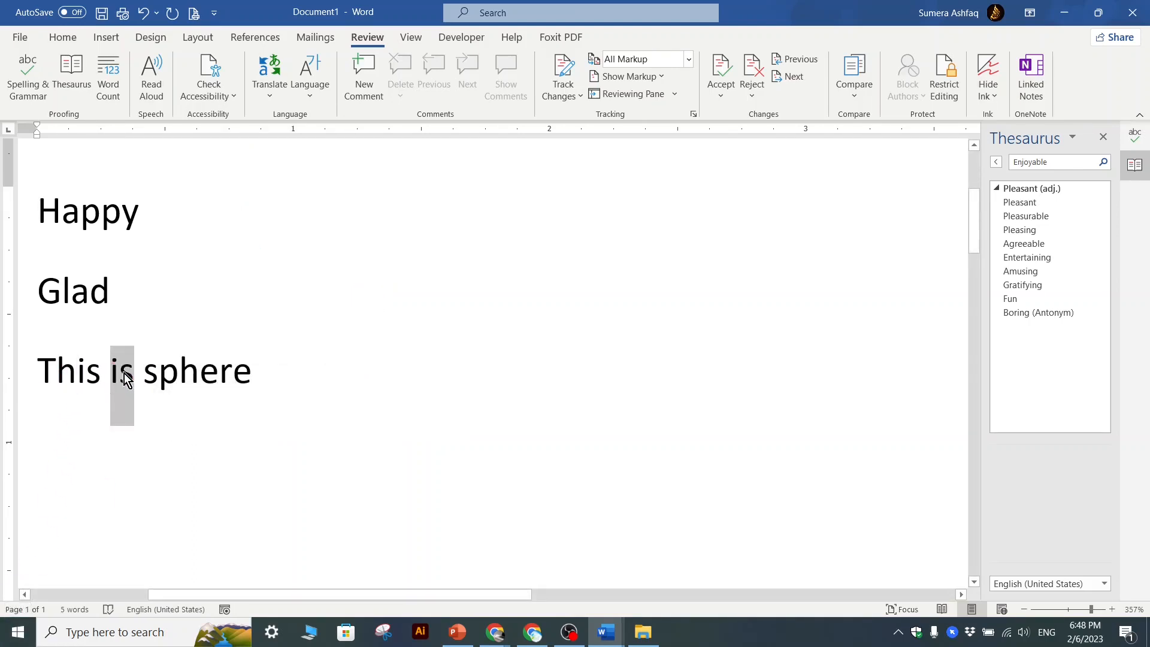
{"action": "right_click", "coordinate": [126, 377]}
{"action": "left_click", "coordinate": [180, 294]}
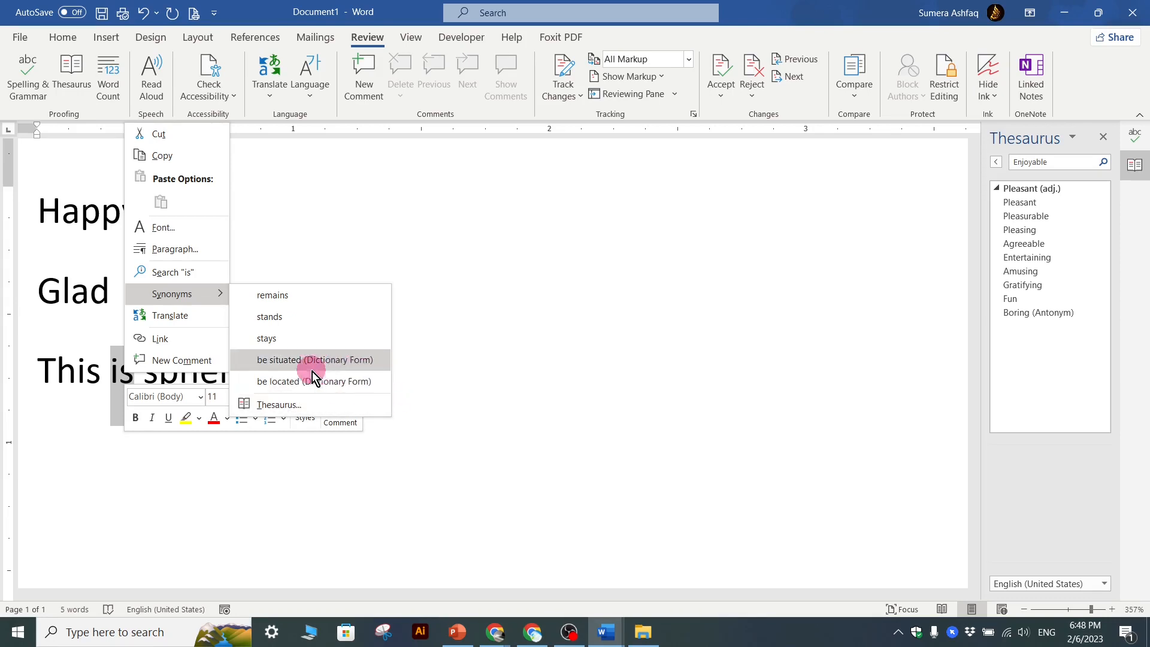
{"action": "left_click", "coordinate": [548, 427]}
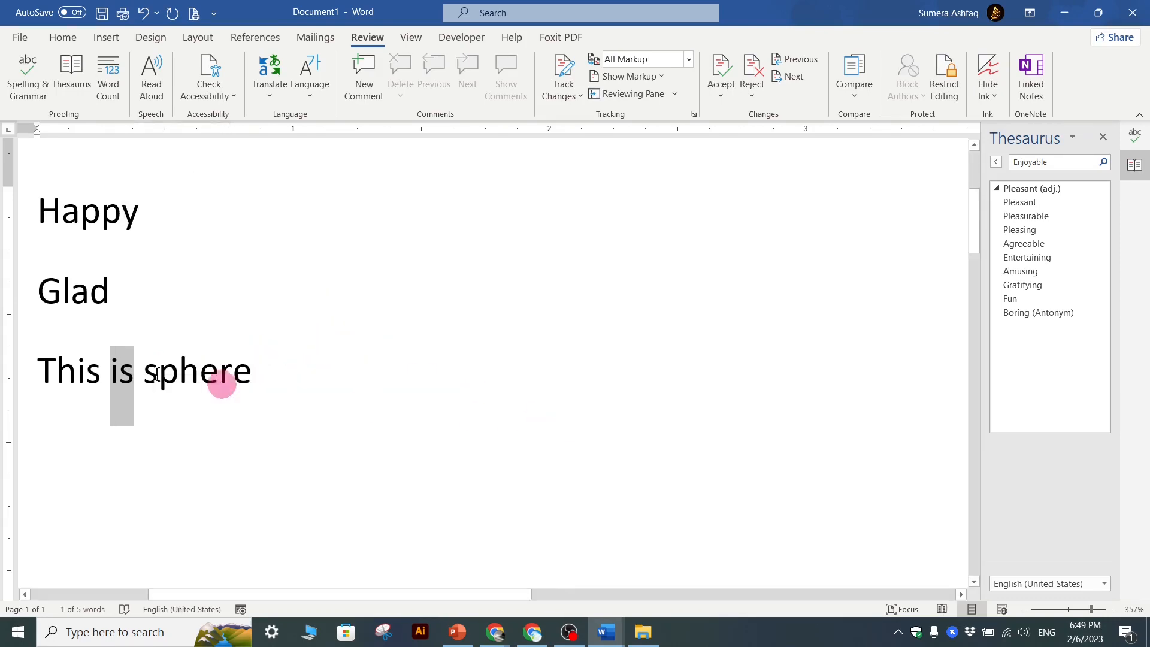
Select the whole line "This is sphere" and close the Thesaurus and Proofing panes
{"action": "left_click", "coordinate": [36, 378]}
{"action": "left_click_drag", "start_coordinate": [261, 382], "coordinate": [42, 380]}
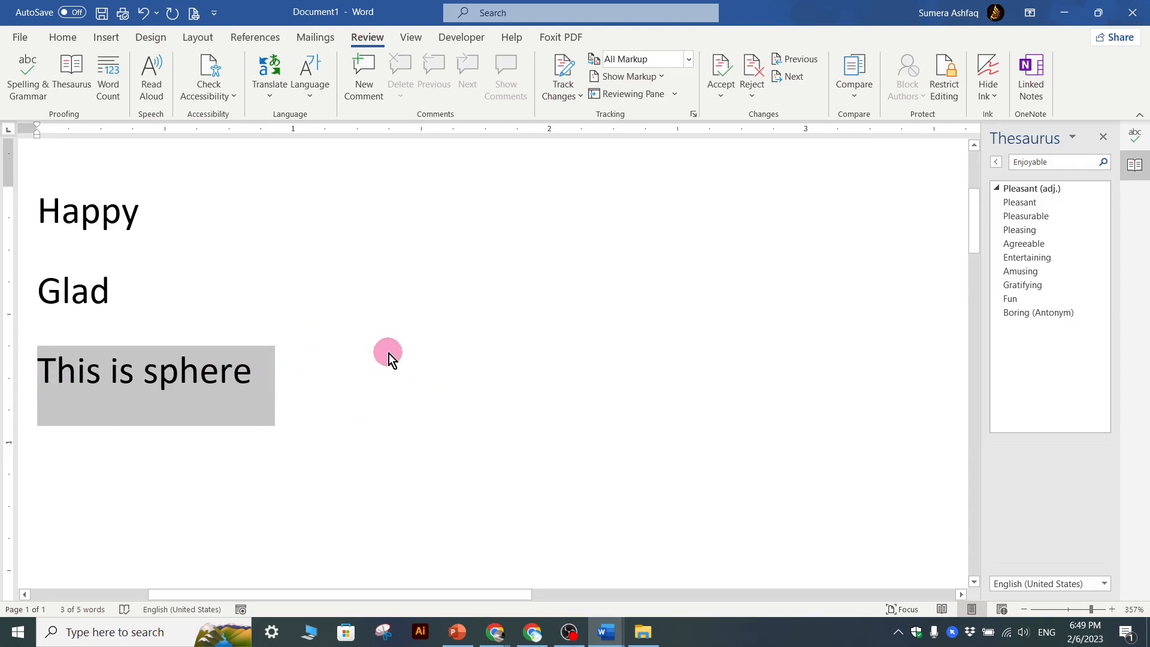
{"action": "left_click", "coordinate": [1103, 137]}
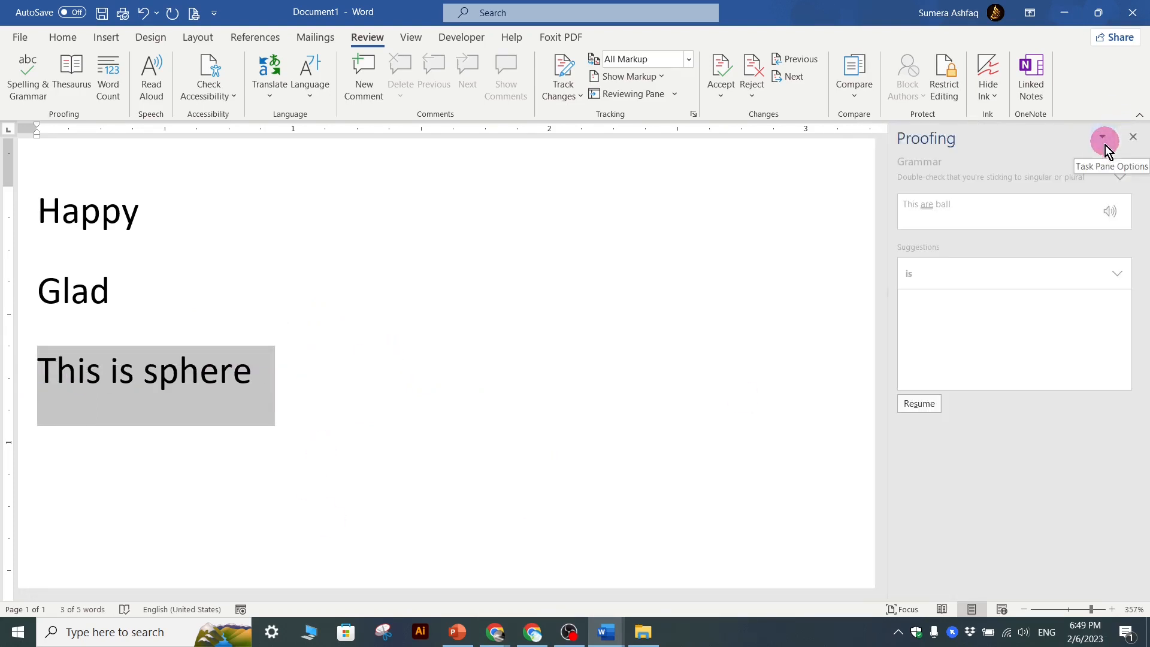
{"action": "left_click", "coordinate": [1133, 138]}
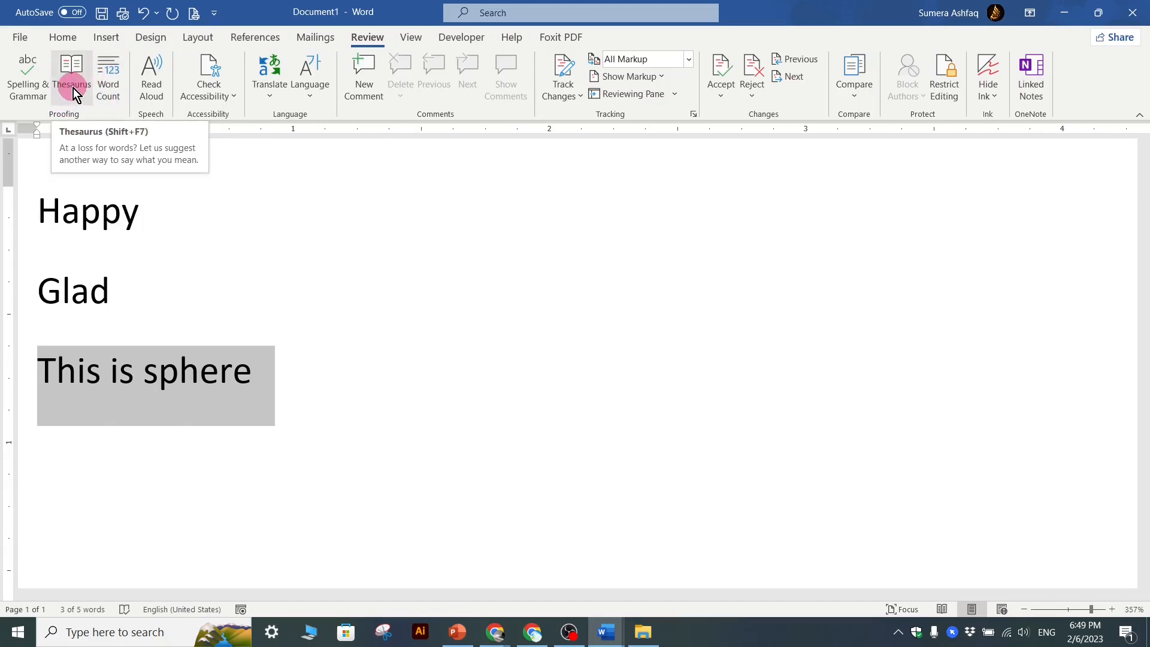
Add two first names on separate new lines below "This is sphere"
{"action": "left_click_drag", "start_coordinate": [655, 593], "coordinate": [530, 532]}
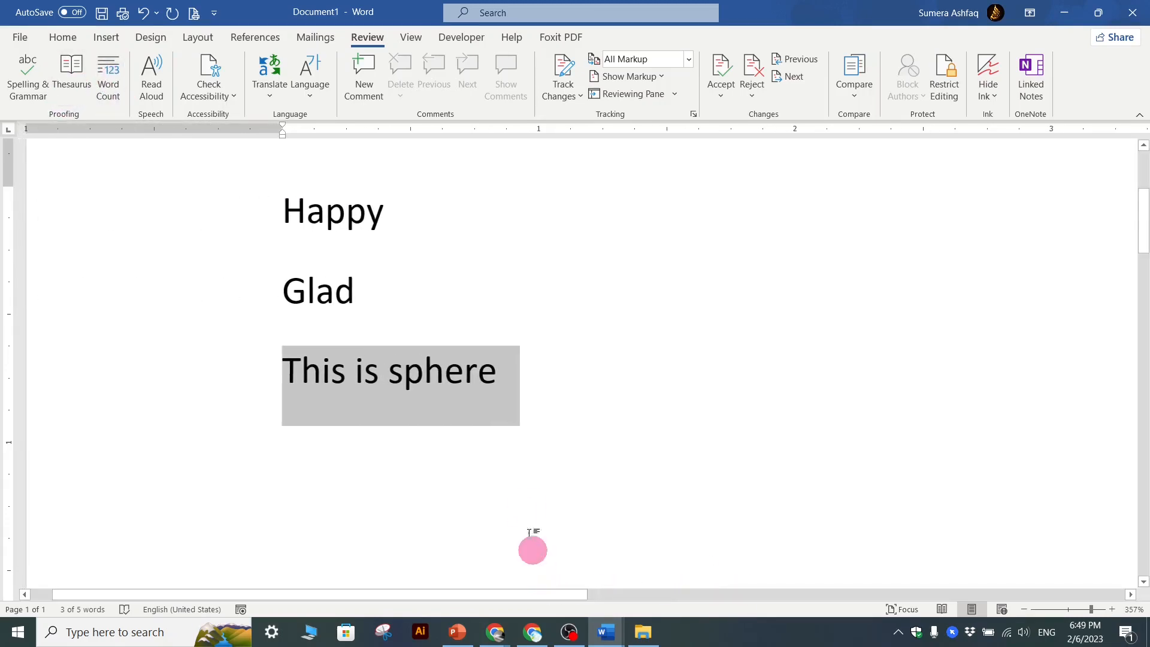
{"action": "left_click", "coordinate": [525, 388]}
{"action": "key", "text": "Return"}
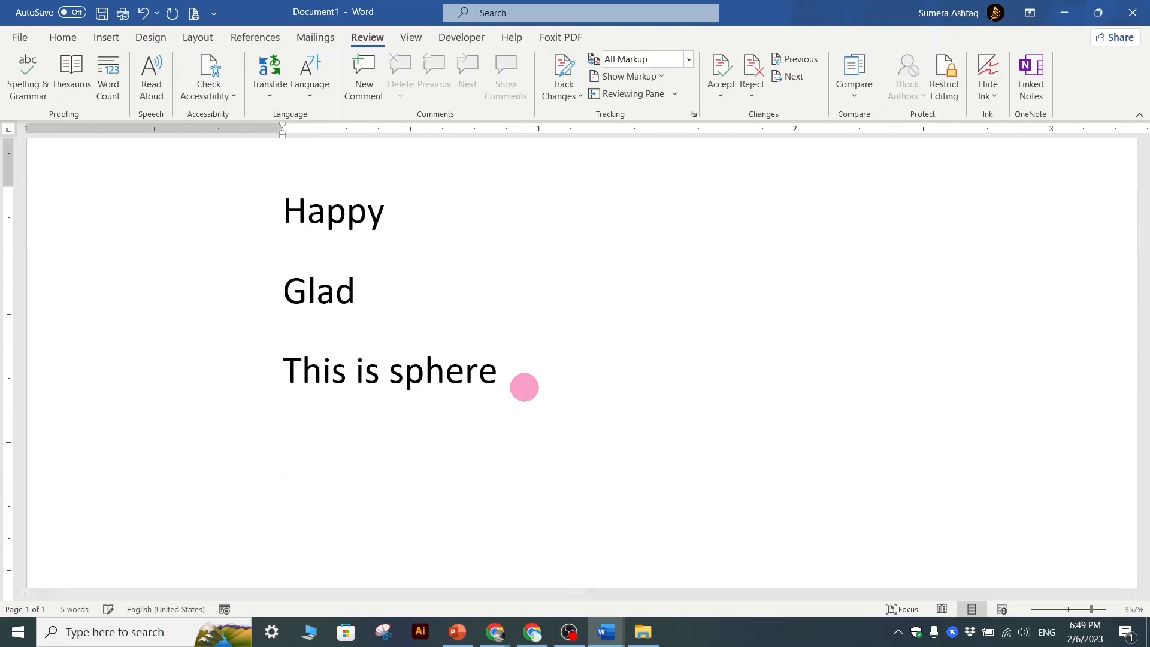
{"action": "type", "text": "Sumera"}
{"action": "key", "text": "Return"}
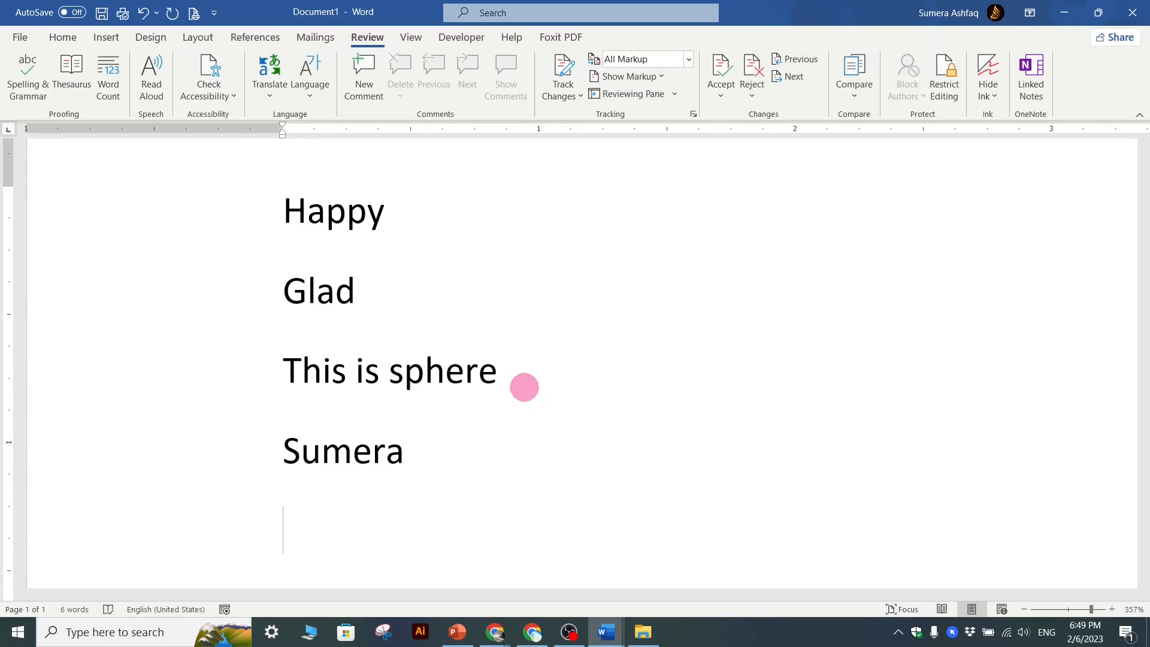
{"action": "type", "text": "Hina"}
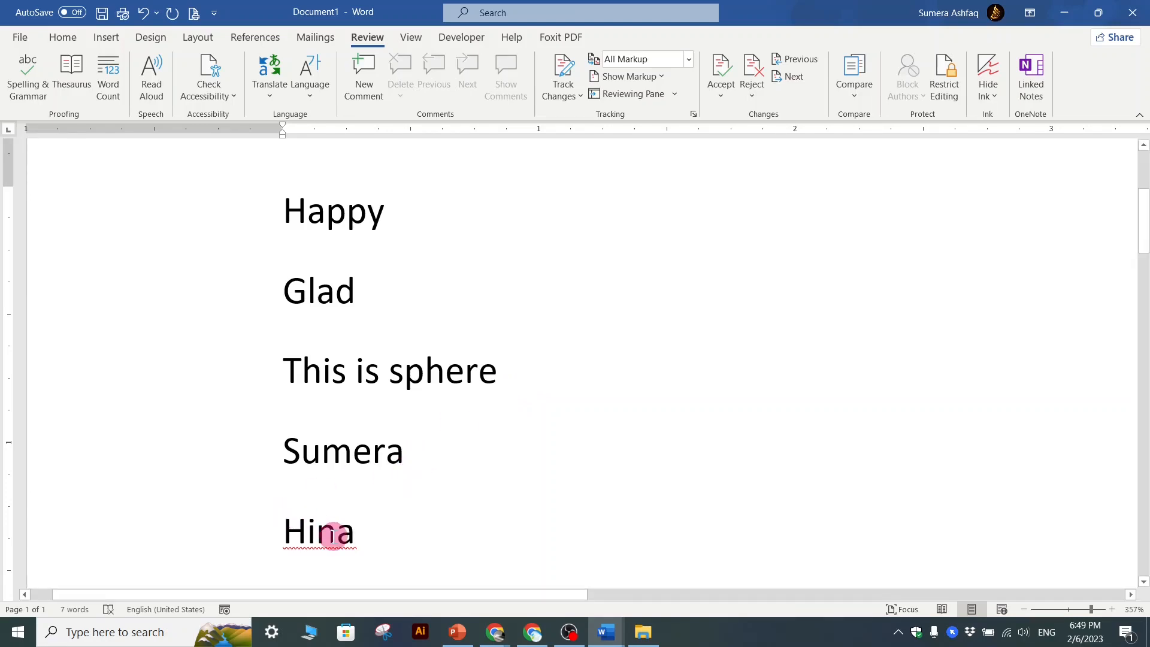
Add the name underlined as misspelled on the last line to the dictionary
{"action": "scroll", "coordinate": [342, 448], "scroll_direction": "down", "scroll_amount": 5}
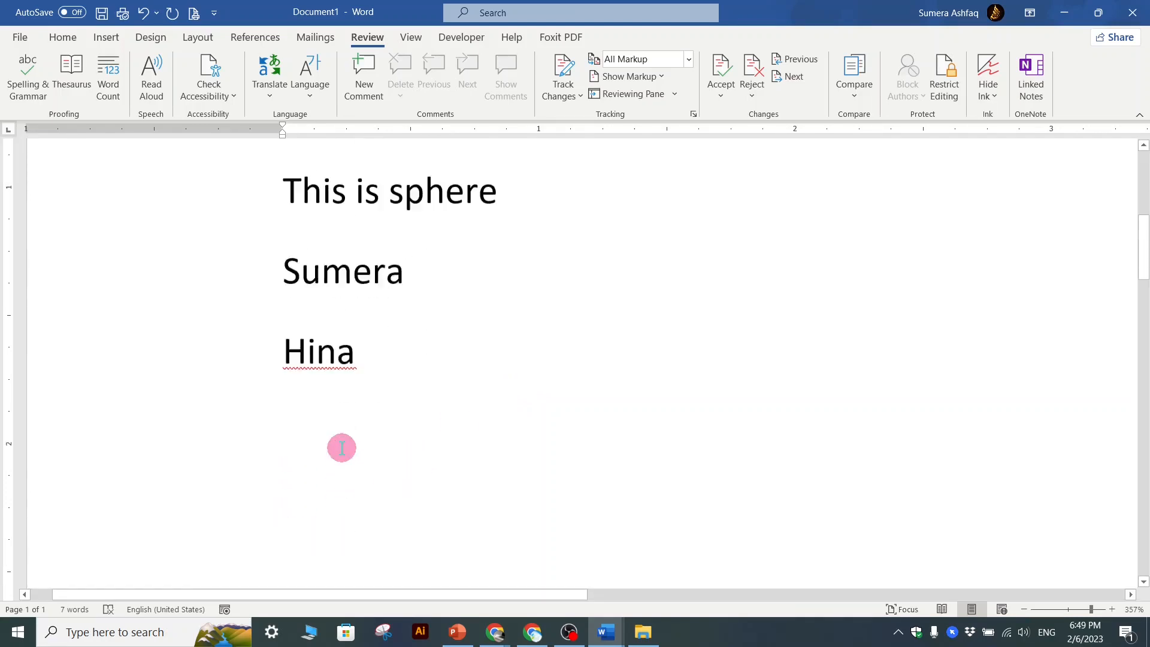
{"action": "scroll", "coordinate": [341, 448], "scroll_direction": "up", "scroll_amount": 4}
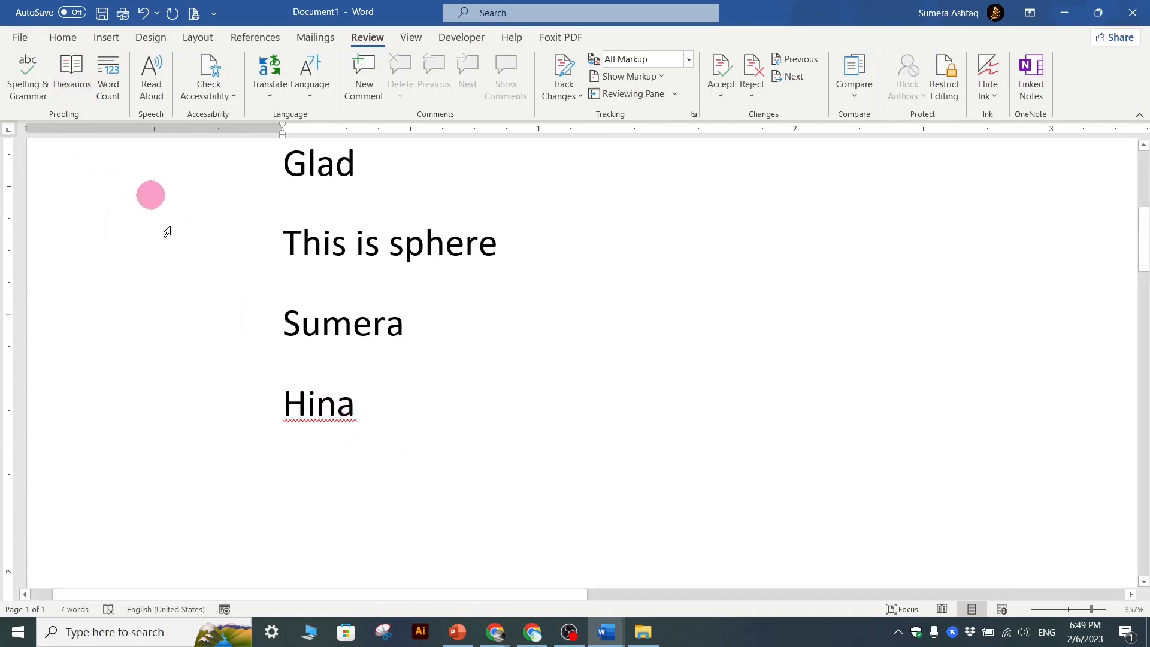
{"action": "left_click", "coordinate": [316, 405]}
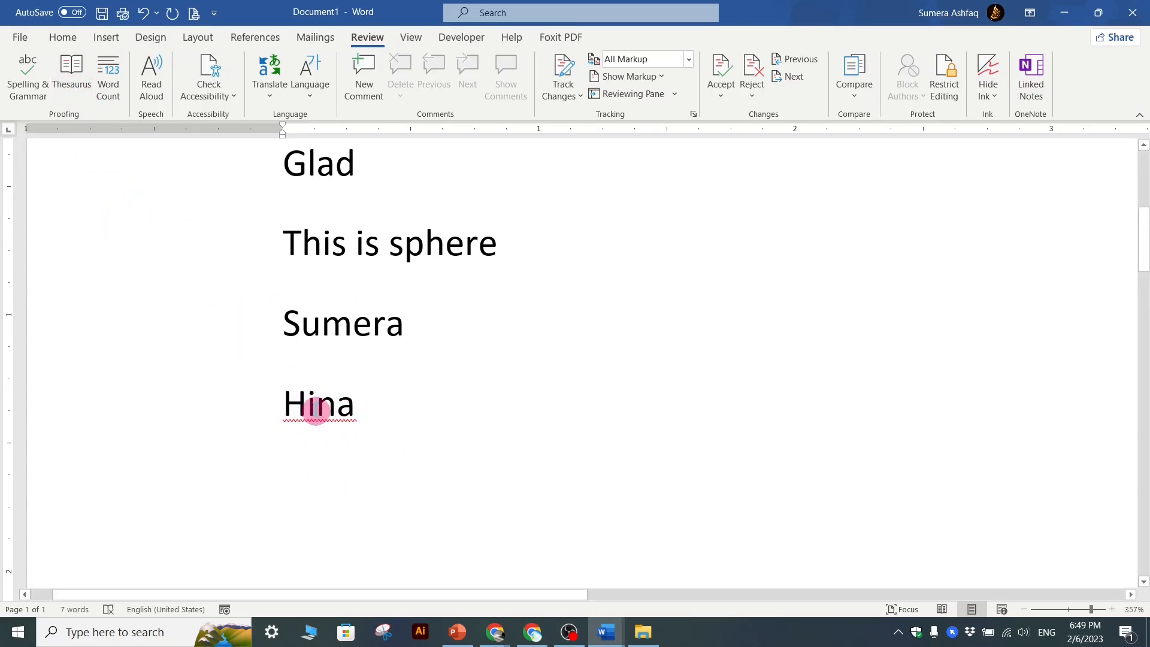
{"action": "right_click", "coordinate": [315, 405]}
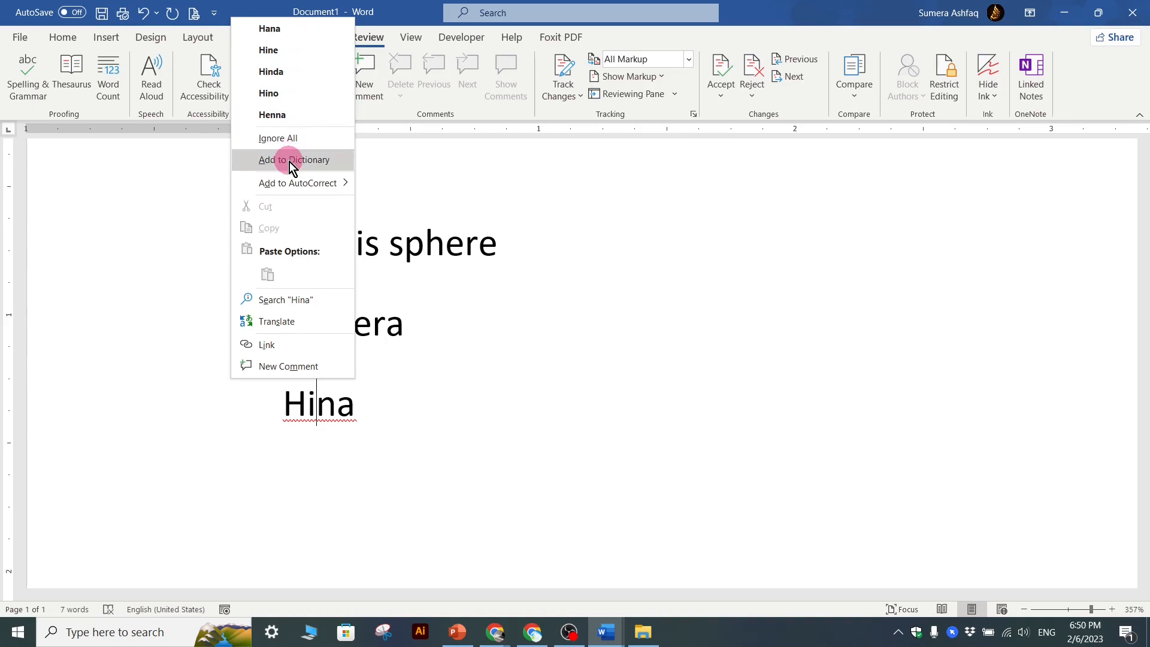
{"action": "mouse_move", "coordinate": [299, 182]}
{"action": "left_click", "coordinate": [298, 160]}
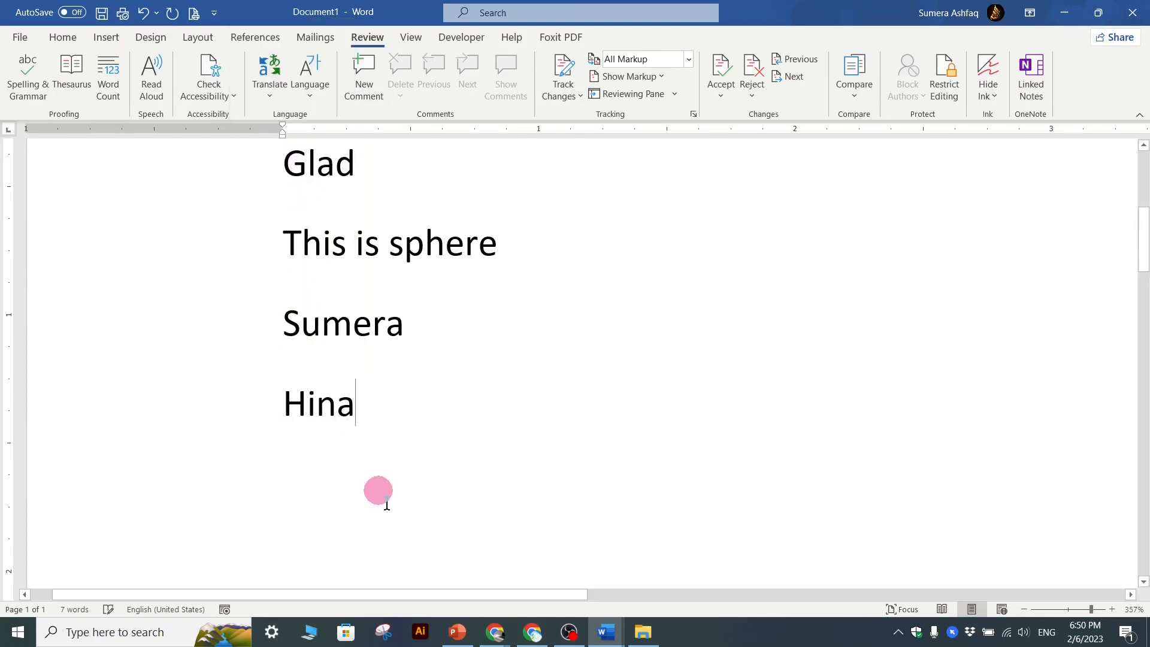
Enter the name just added to the dictionary again on a new line below it
{"action": "key", "text": "Return"}
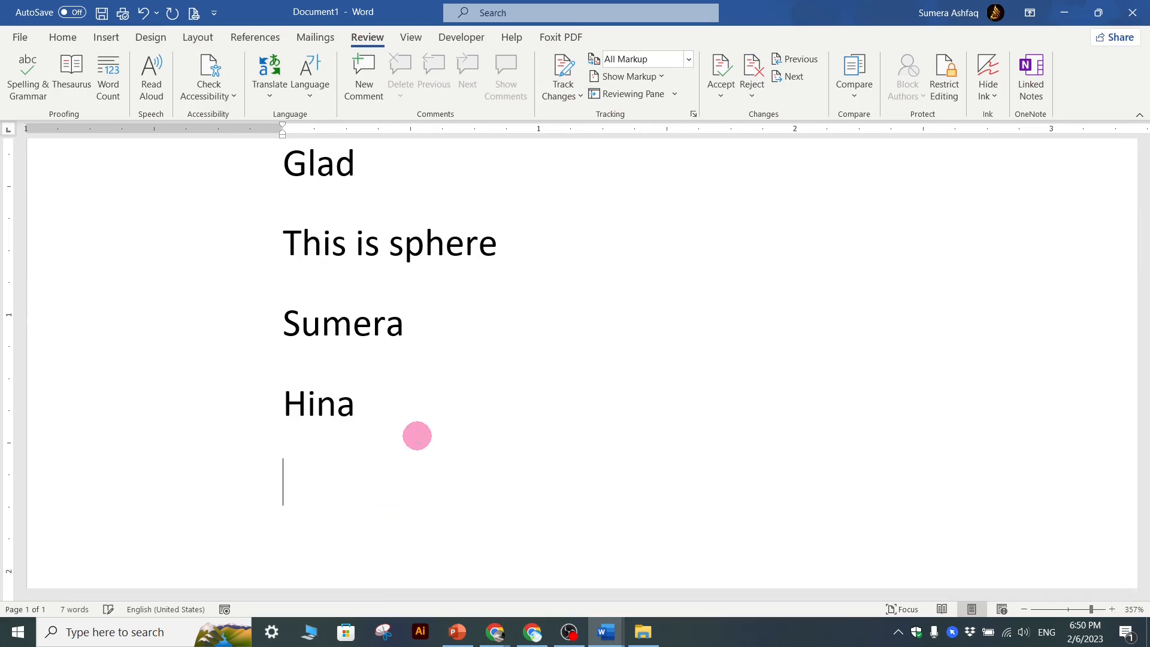
{"action": "type", "text": "hina"}
{"action": "key", "text": "Return"}
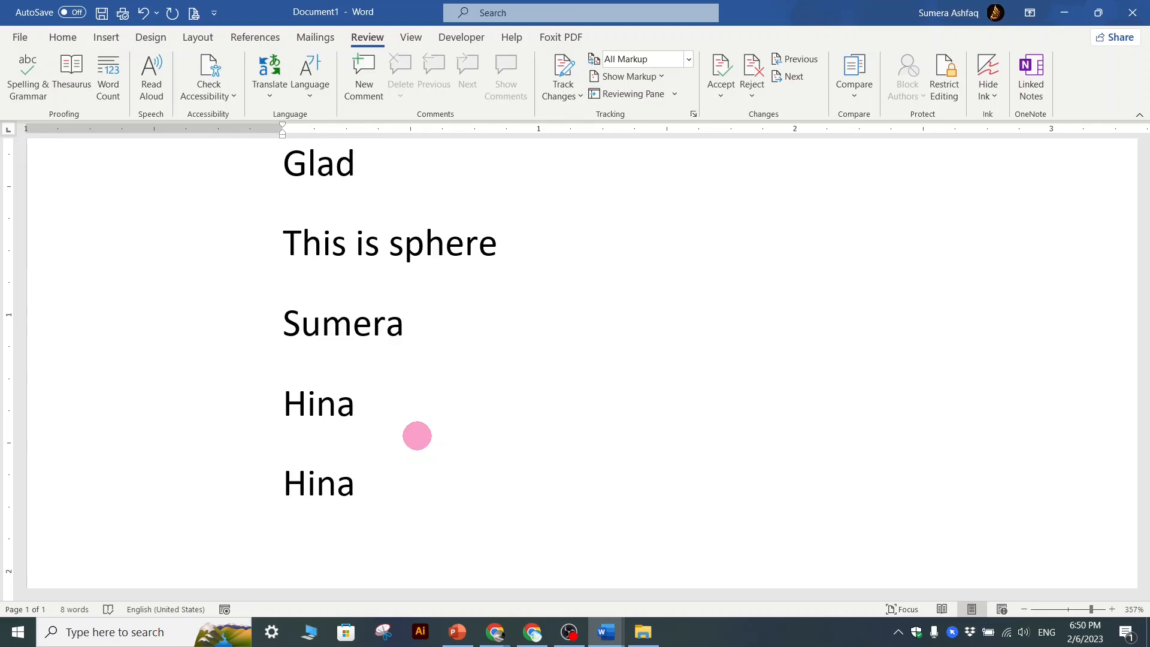
{"action": "left_click_drag", "start_coordinate": [383, 488], "coordinate": [245, 190]}
{"action": "right_click", "coordinate": [351, 331]}
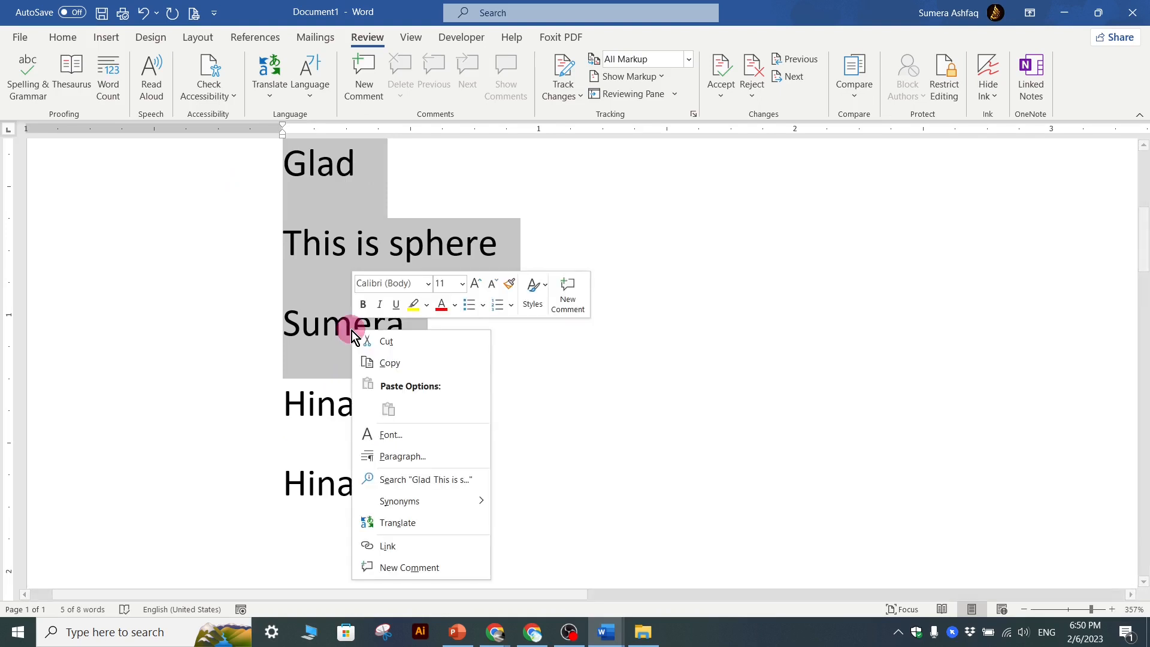
{"action": "left_click", "coordinate": [290, 384]}
{"action": "left_click", "coordinate": [311, 401]}
{"action": "right_click", "coordinate": [314, 404]}
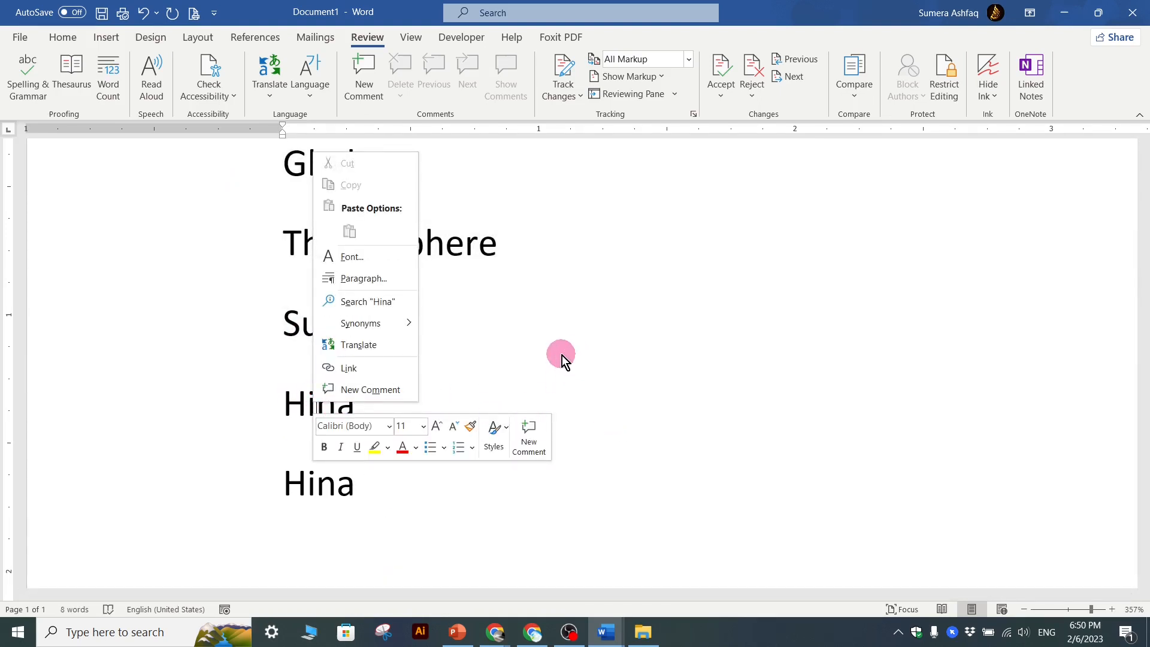
{"action": "left_click", "coordinate": [521, 396]}
{"action": "left_click", "coordinate": [396, 487]}
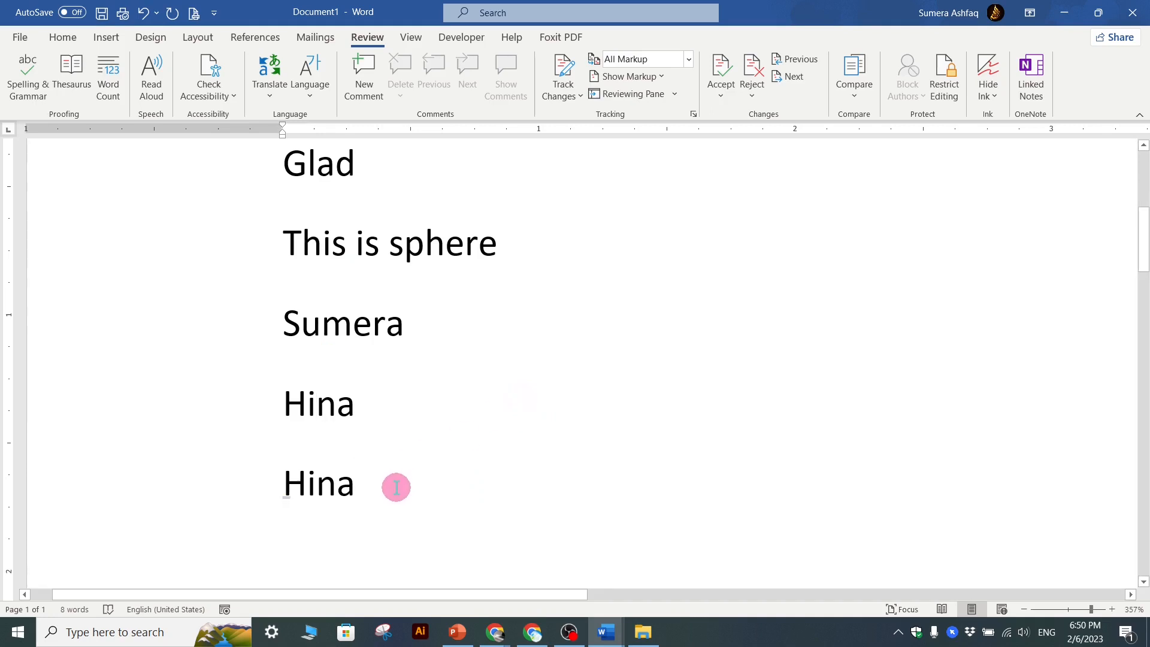
Clear the whole document and enter the word "Bad"
{"action": "key", "text": "ctrl+a"}
{"action": "key", "text": "Delete"}
{"action": "type", "text": "H"}
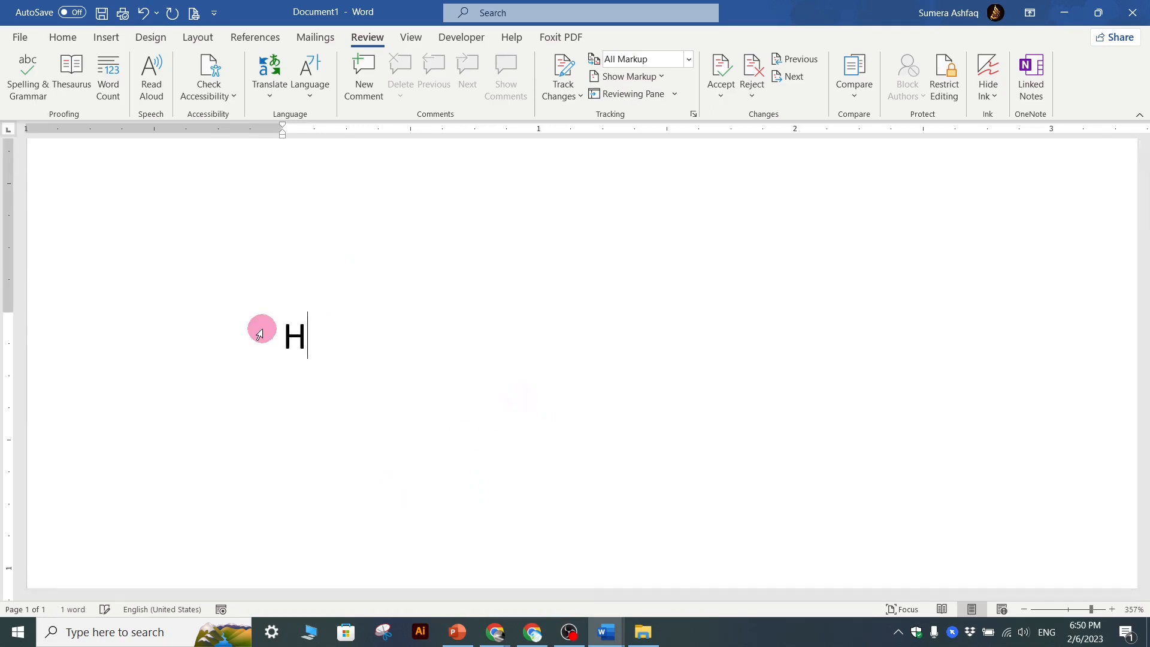
{"action": "key", "text": "BackSpace"}
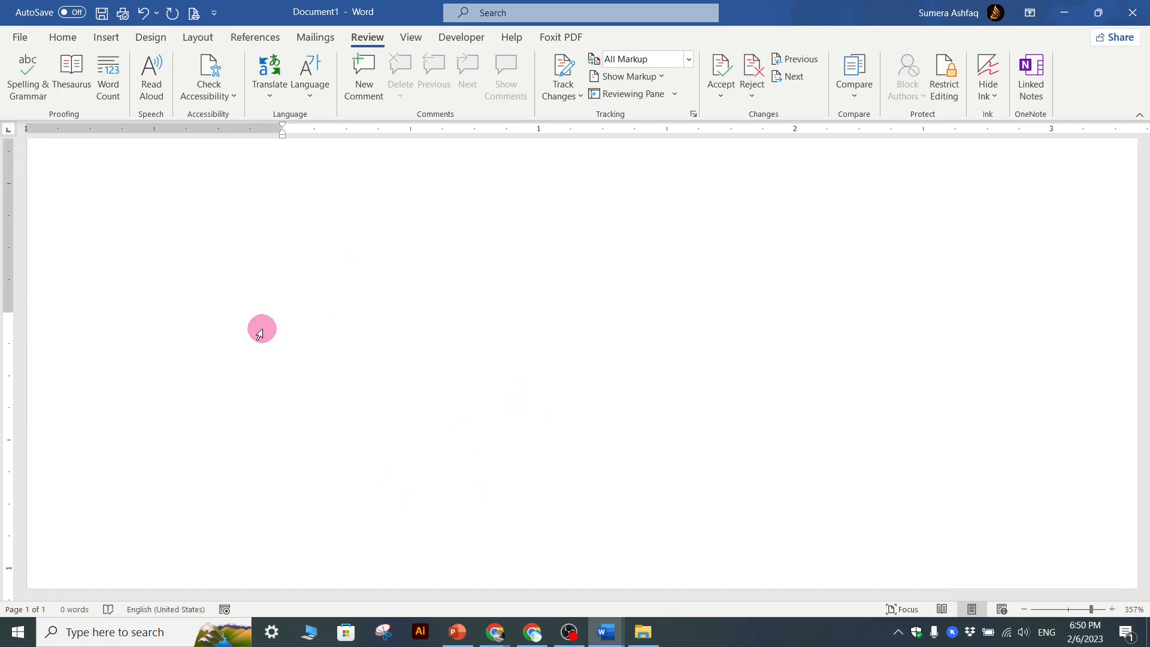
{"action": "type", "text": "Bad"}
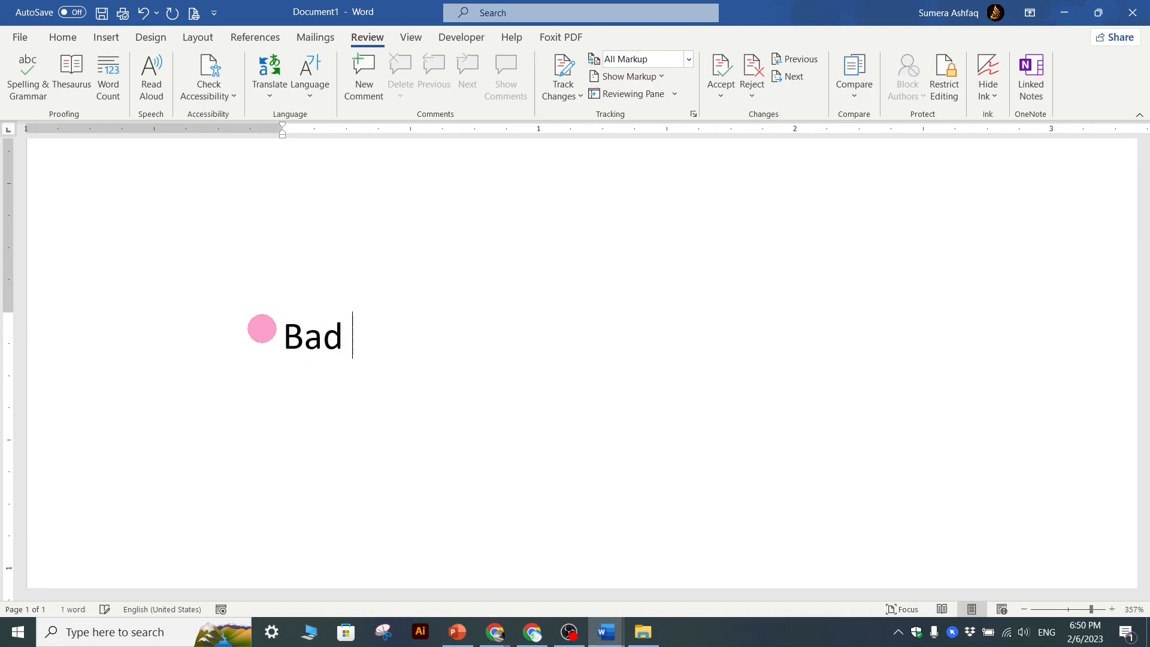
Replace the word "Bad" with its synonym "Corrupt"
{"action": "right_click", "coordinate": [327, 338]}
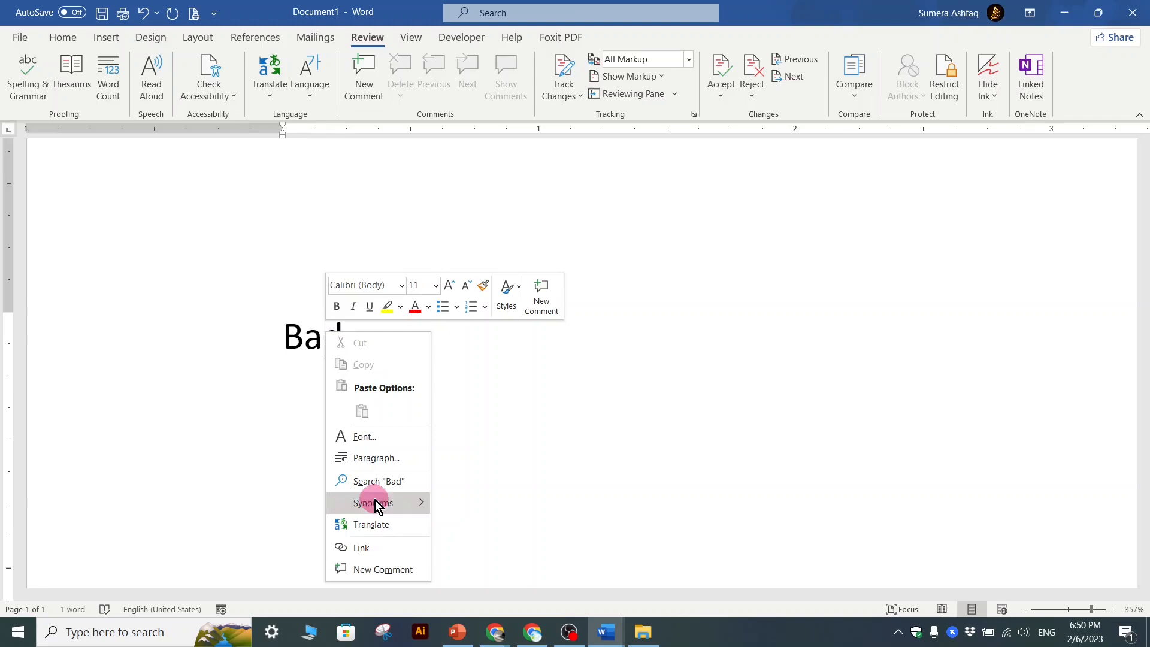
{"action": "mouse_move", "coordinate": [375, 505]}
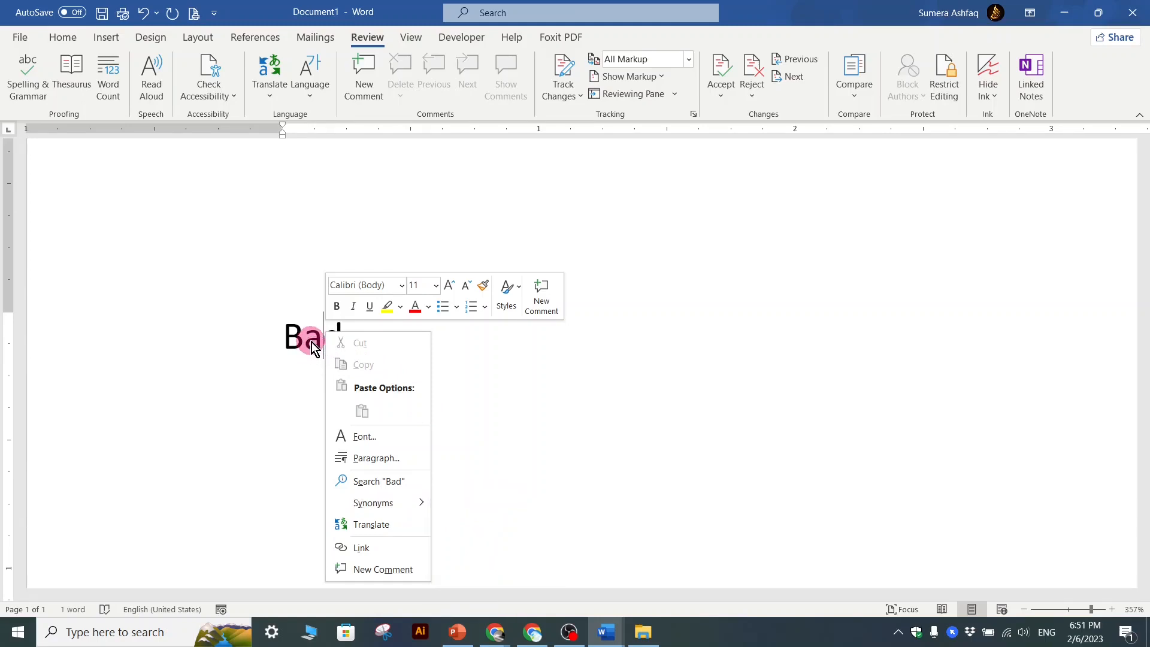
{"action": "scroll", "coordinate": [316, 336], "scroll_direction": "up", "scroll_amount": 2}
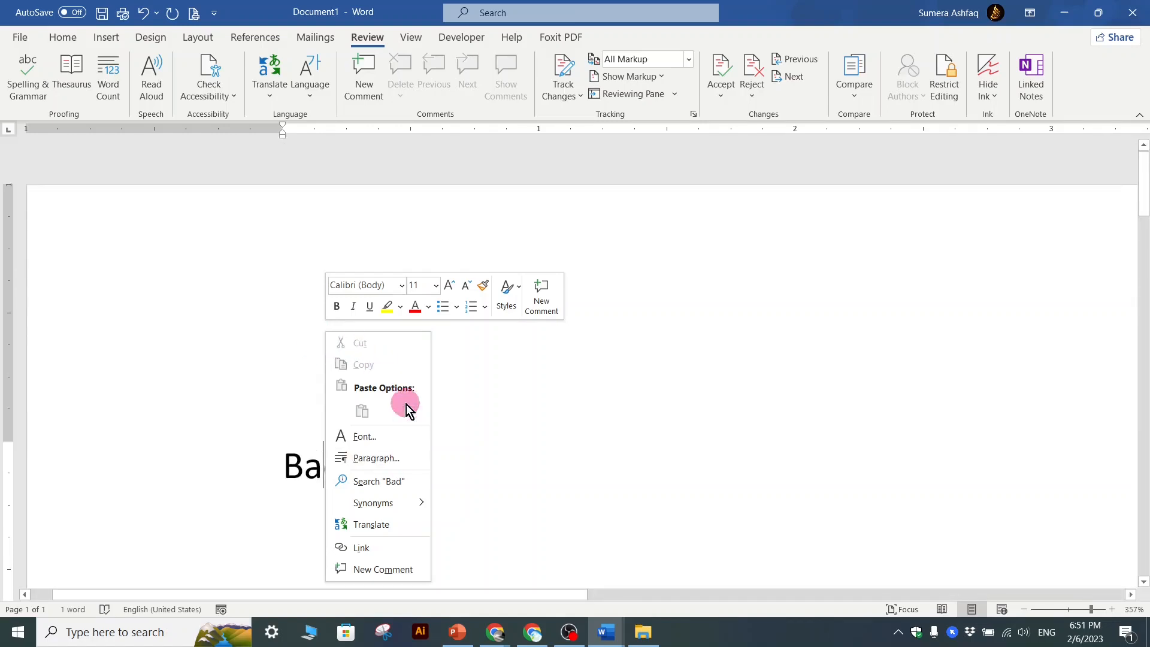
{"action": "scroll", "coordinate": [377, 444], "scroll_direction": "down", "scroll_amount": 2}
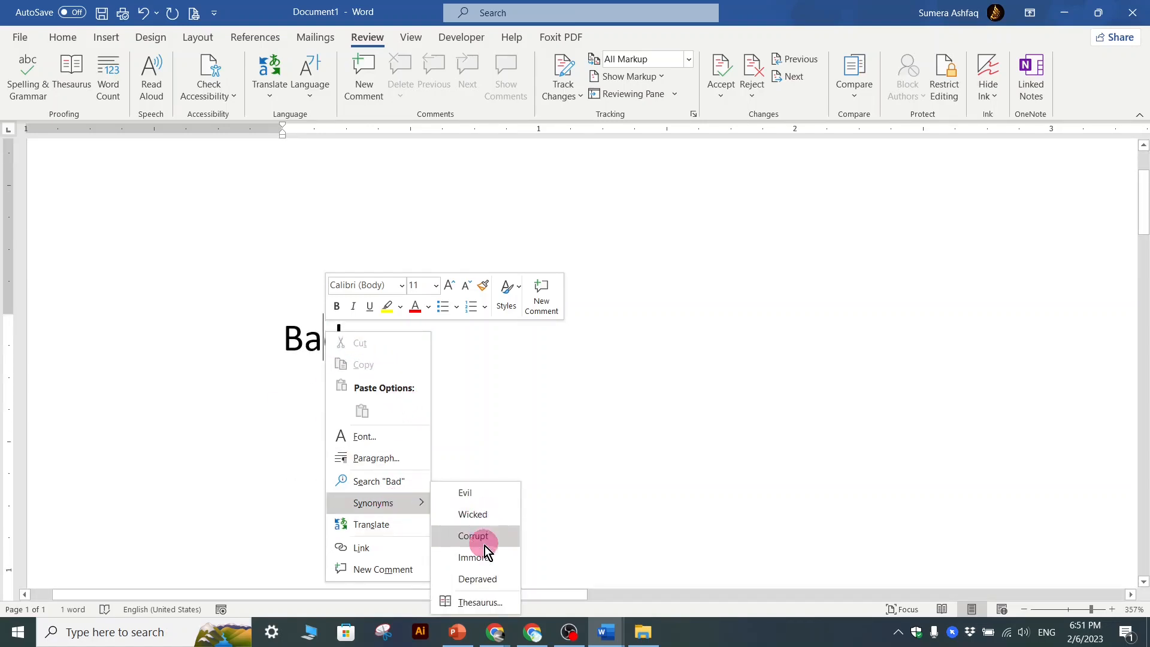
{"action": "left_click", "coordinate": [473, 537]}
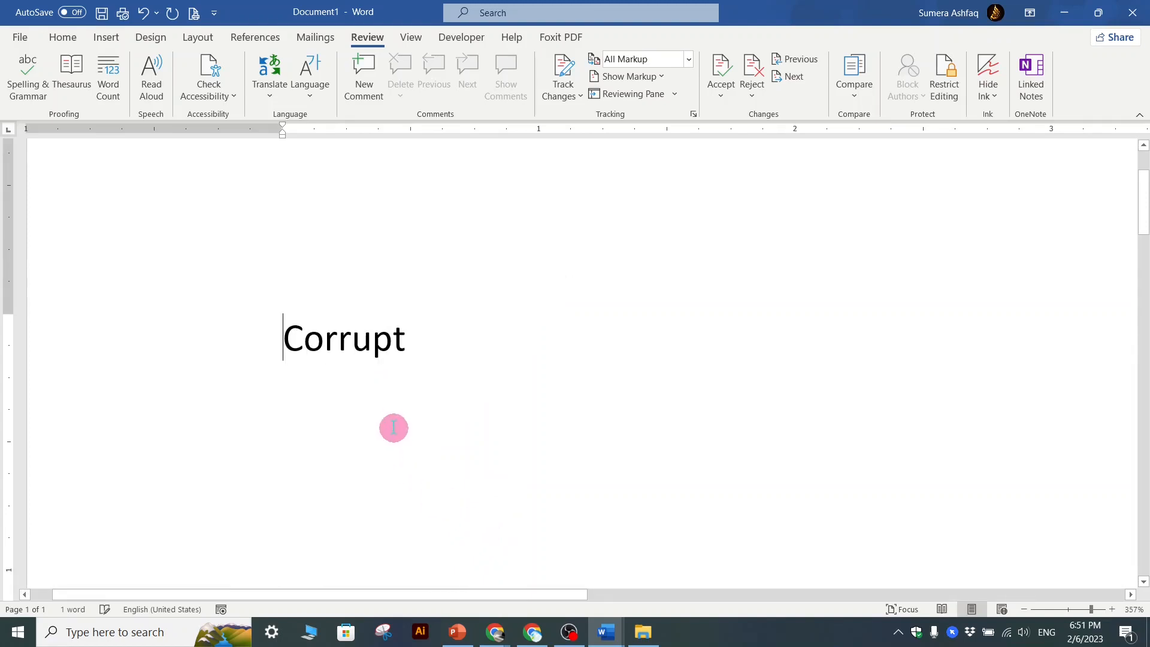
Misspell "Corrupt" by deleting its final "t" and start a new line below it
{"action": "left_click", "coordinate": [351, 336]}
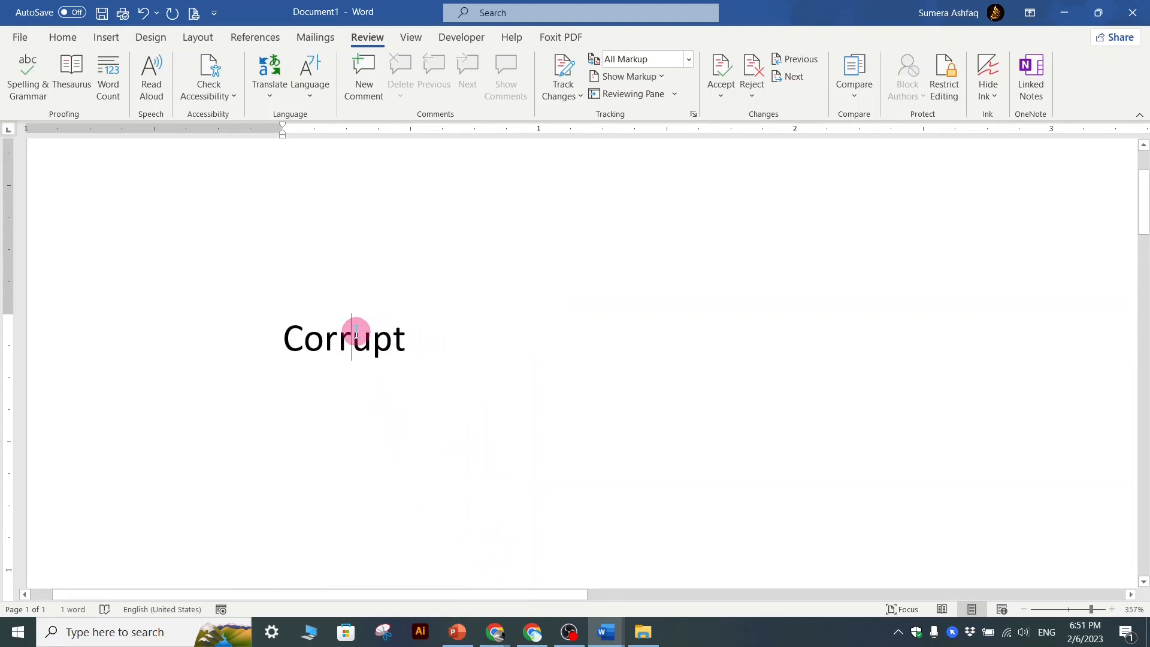
{"action": "left_click", "coordinate": [415, 344]}
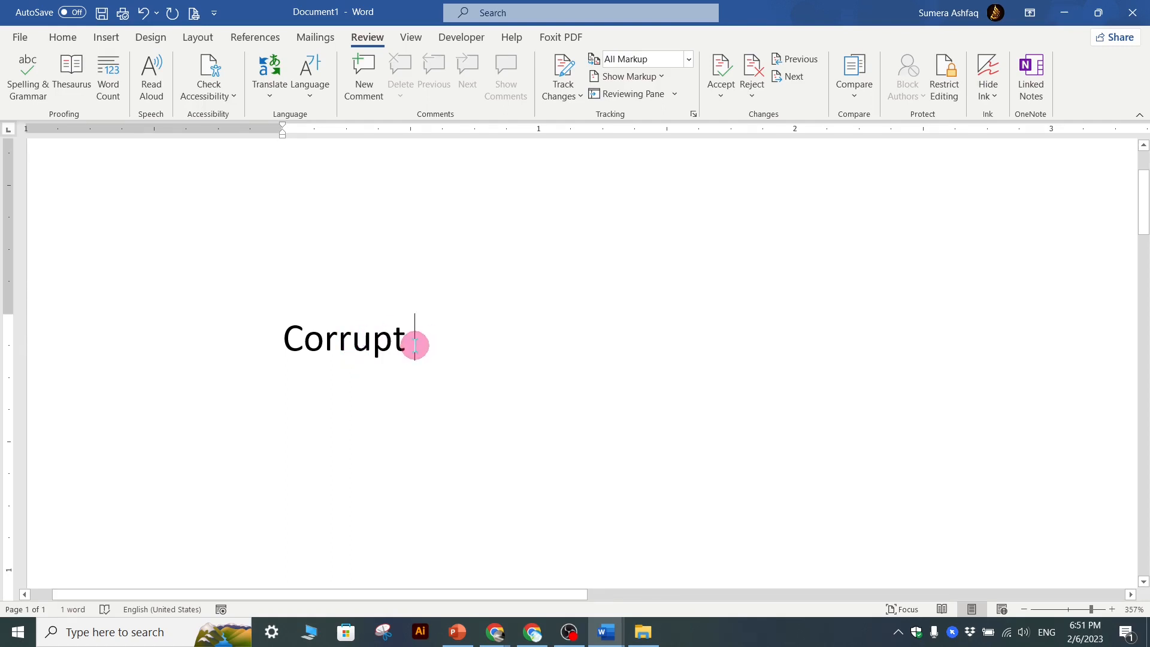
{"action": "key", "text": "BackSpace"}
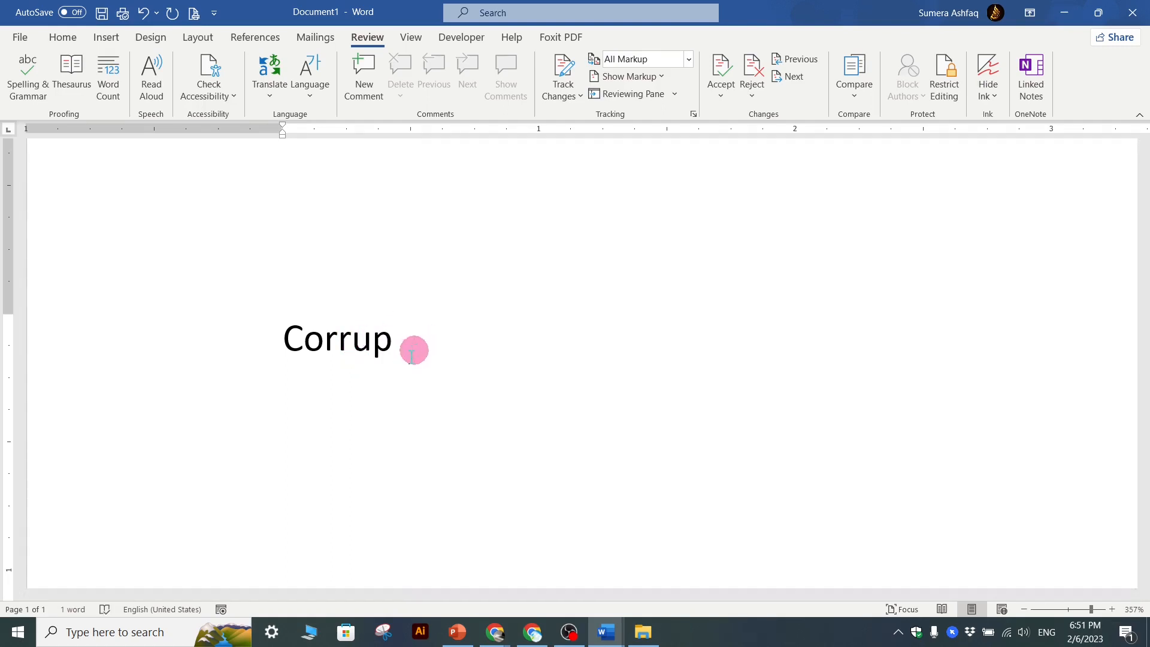
{"action": "key", "text": "Return"}
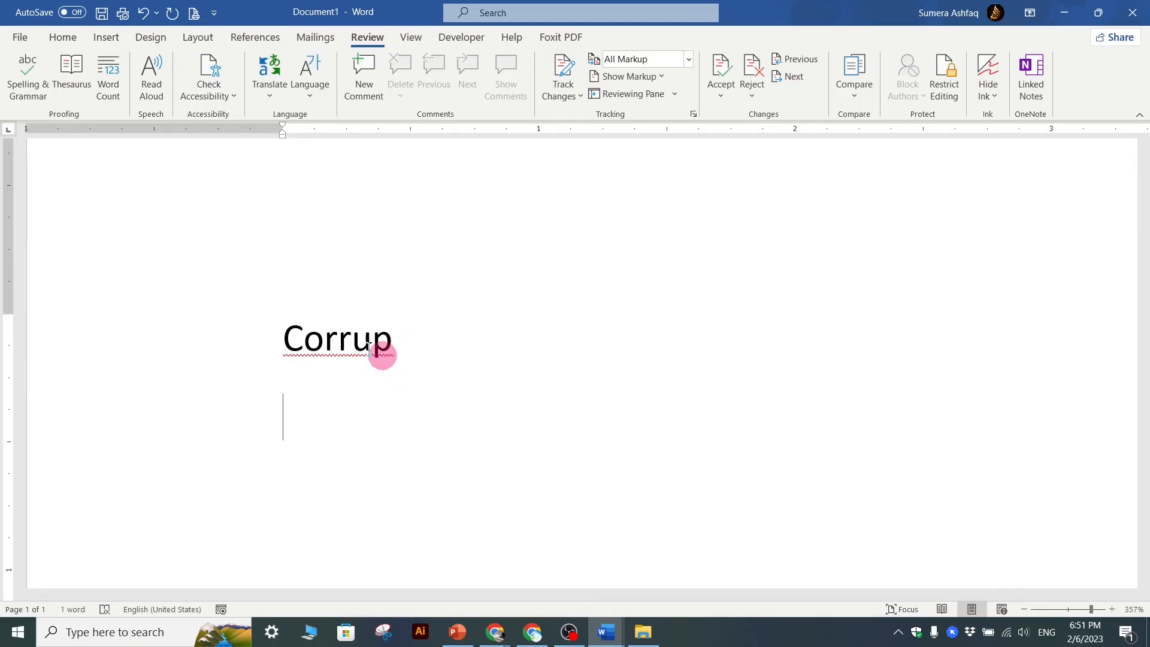
View the AutoCorrect options for the misspelled word "Corrup" and leave them without changes
{"action": "right_click", "coordinate": [336, 344]}
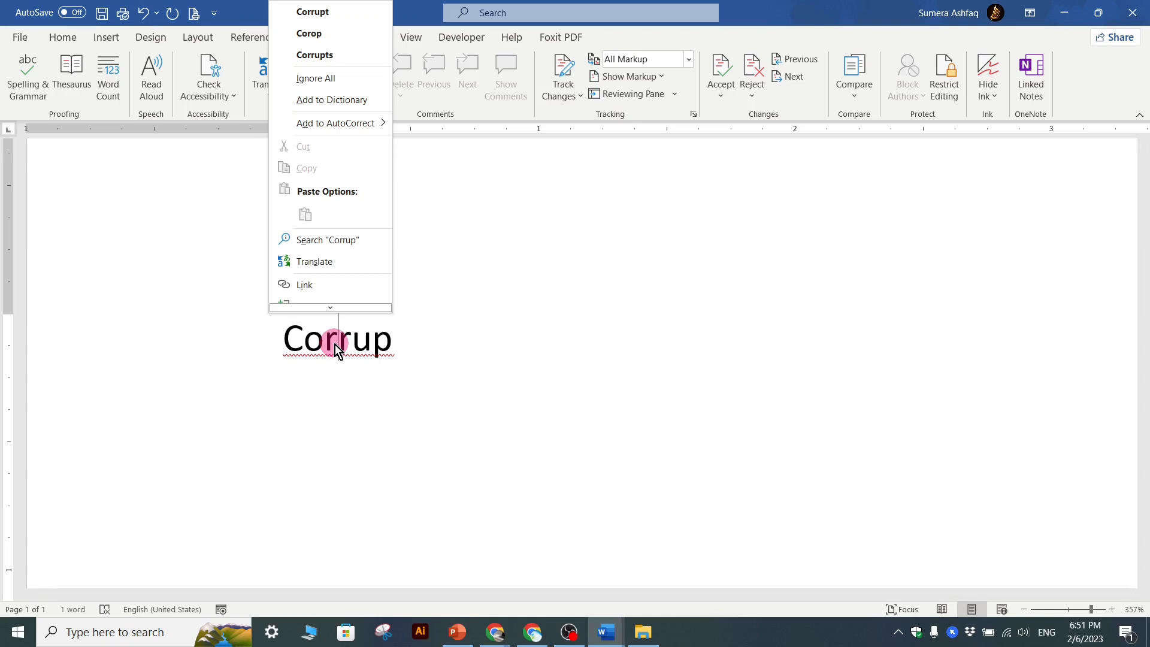
{"action": "mouse_move", "coordinate": [363, 127]}
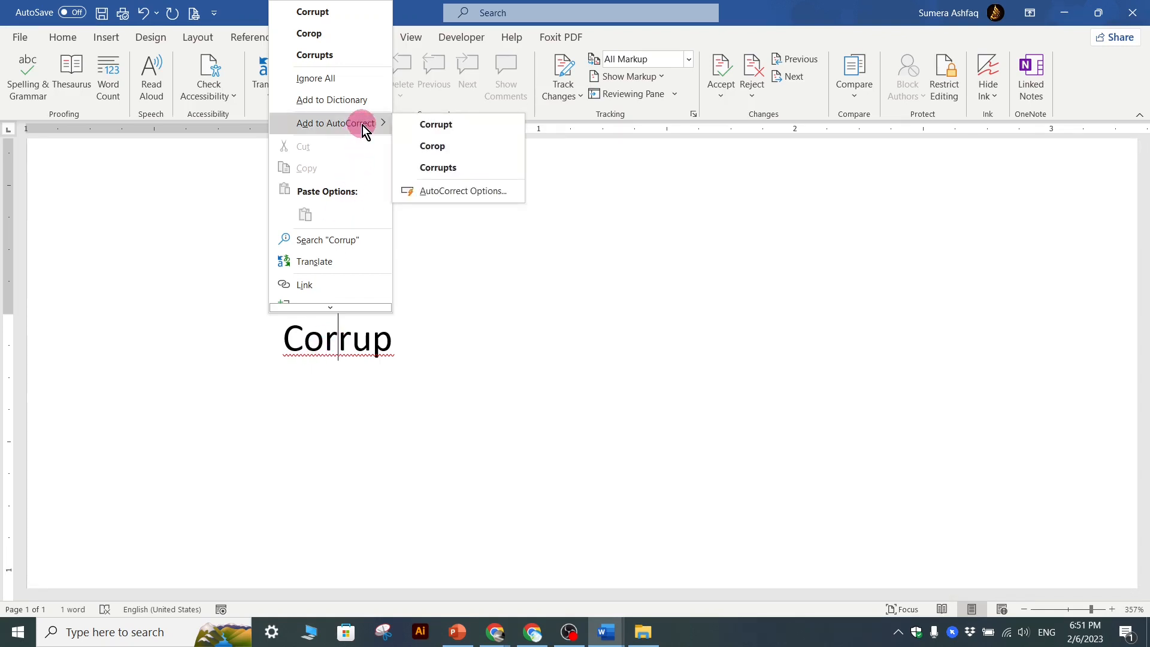
{"action": "left_click", "coordinate": [465, 193]}
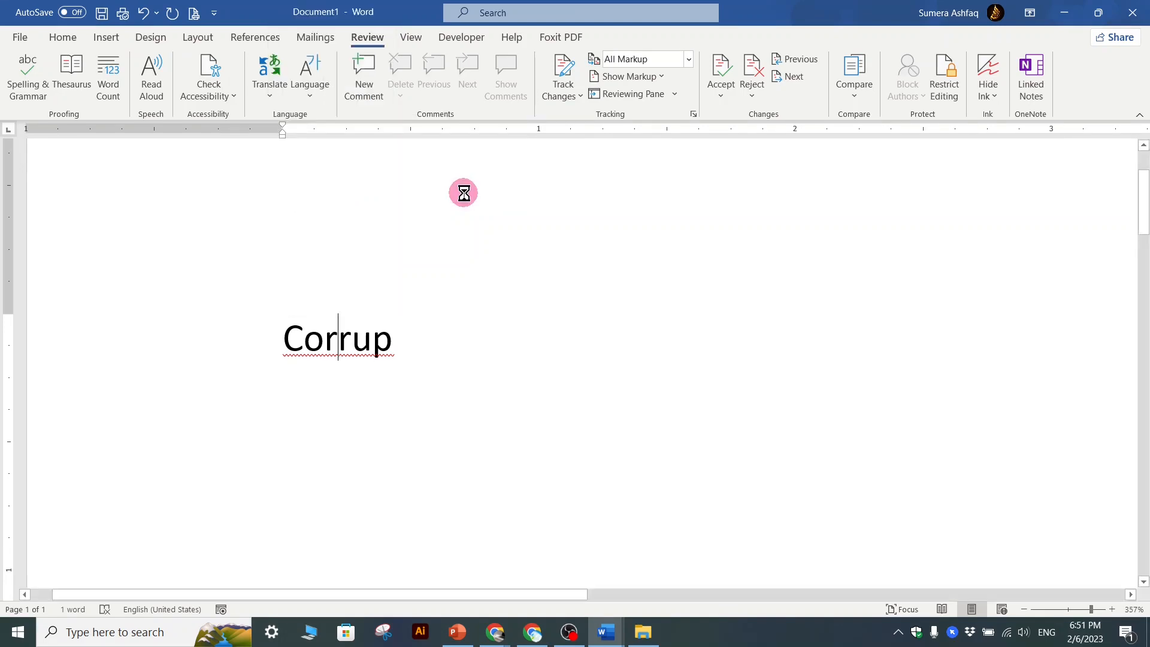
{"action": "left_click", "coordinate": [723, 475]}
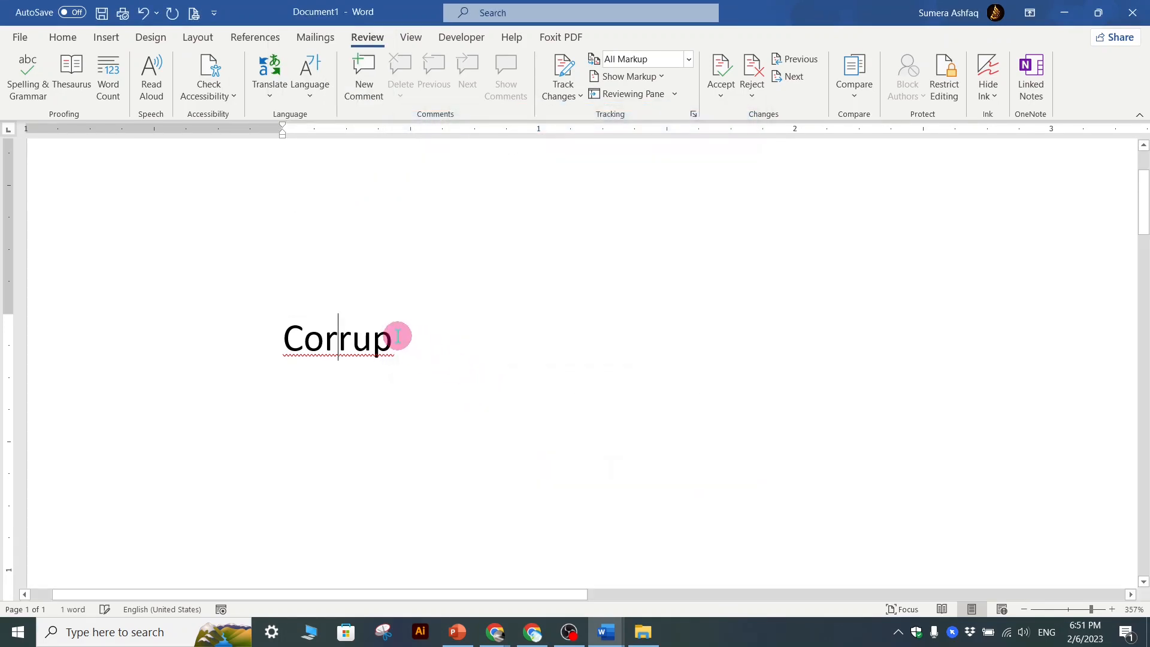
Delete the word "Corrup" and enter "material" in its place
{"action": "left_click_drag", "start_coordinate": [410, 339], "coordinate": [269, 338]}
{"action": "key", "text": "Delete"}
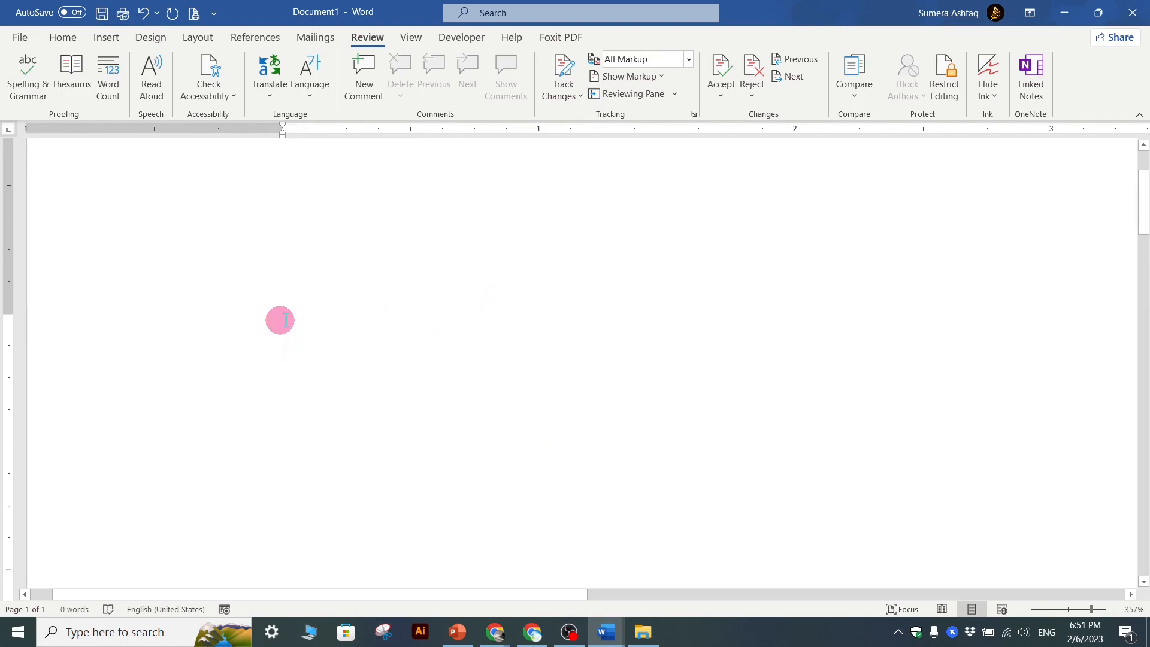
{"action": "type", "text": "mat"}
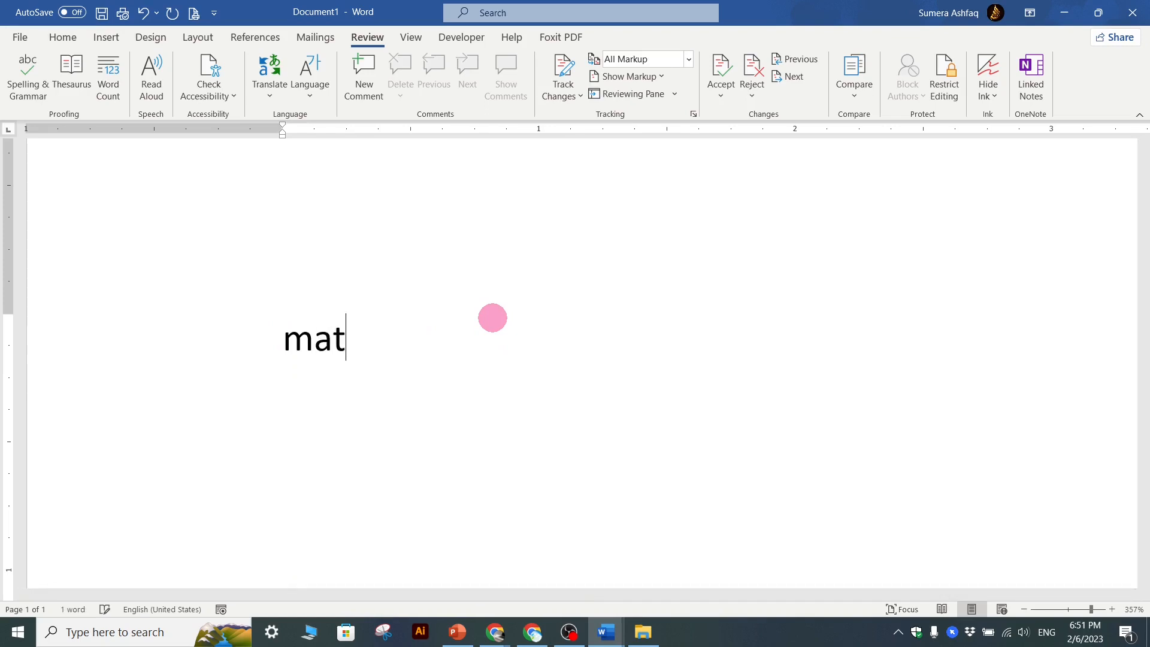
{"action": "type", "text": "erial"}
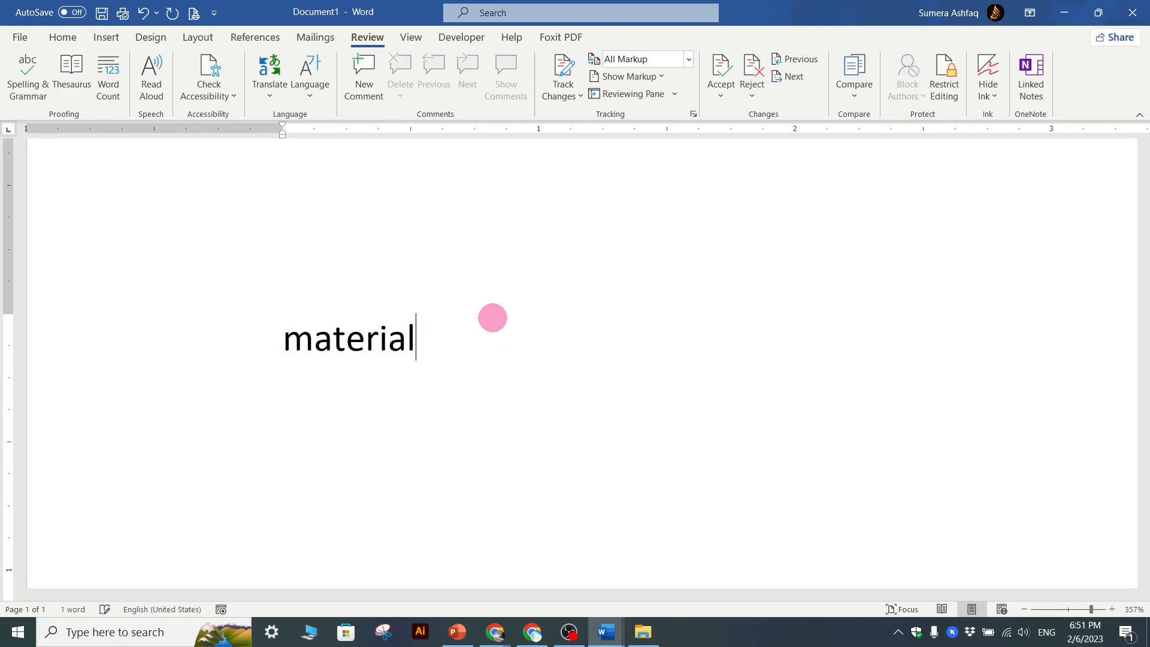
Misspell the word "Material" as "Matrial" and place the cursor after it
{"action": "left_click", "coordinate": [370, 339]}
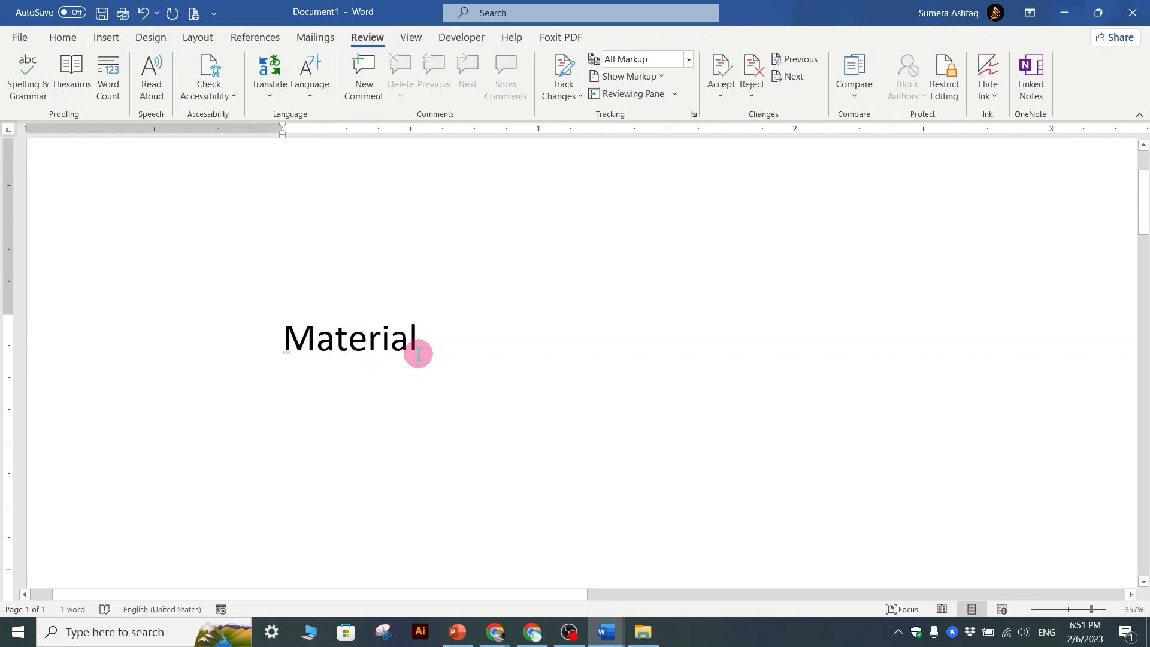
{"action": "key", "text": "BackSpace"}
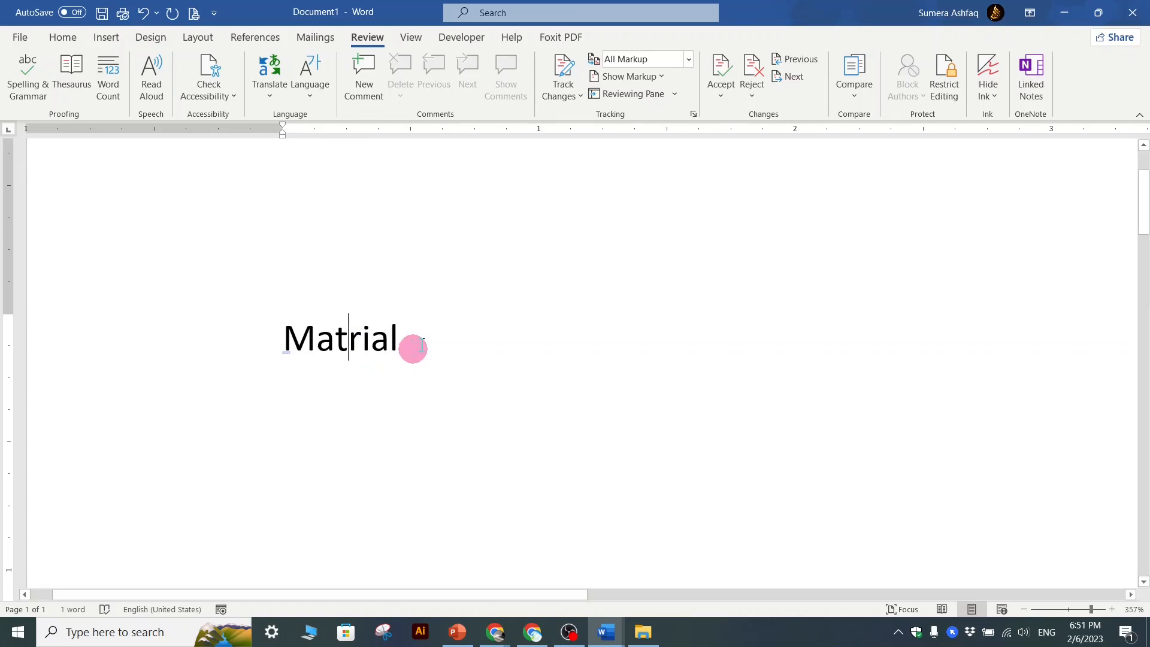
{"action": "left_click", "coordinate": [423, 346]}
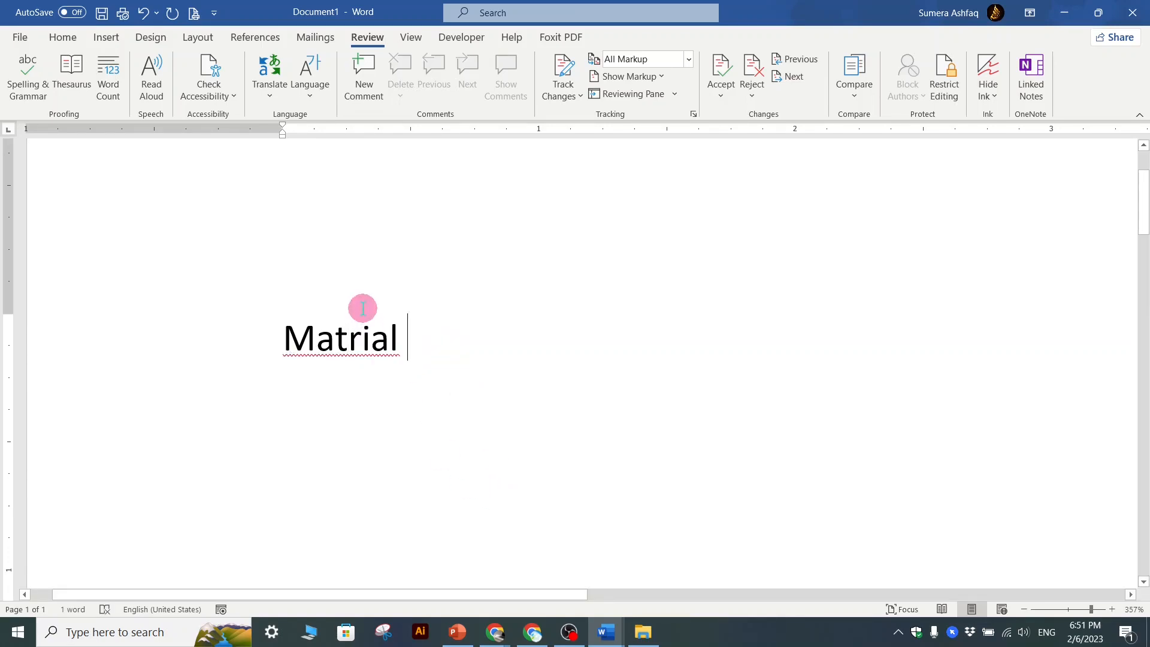
Try to set up an AutoCorrect entry with "matrial" as the text to replace, and cancel the dialog
{"action": "right_click", "coordinate": [348, 340]}
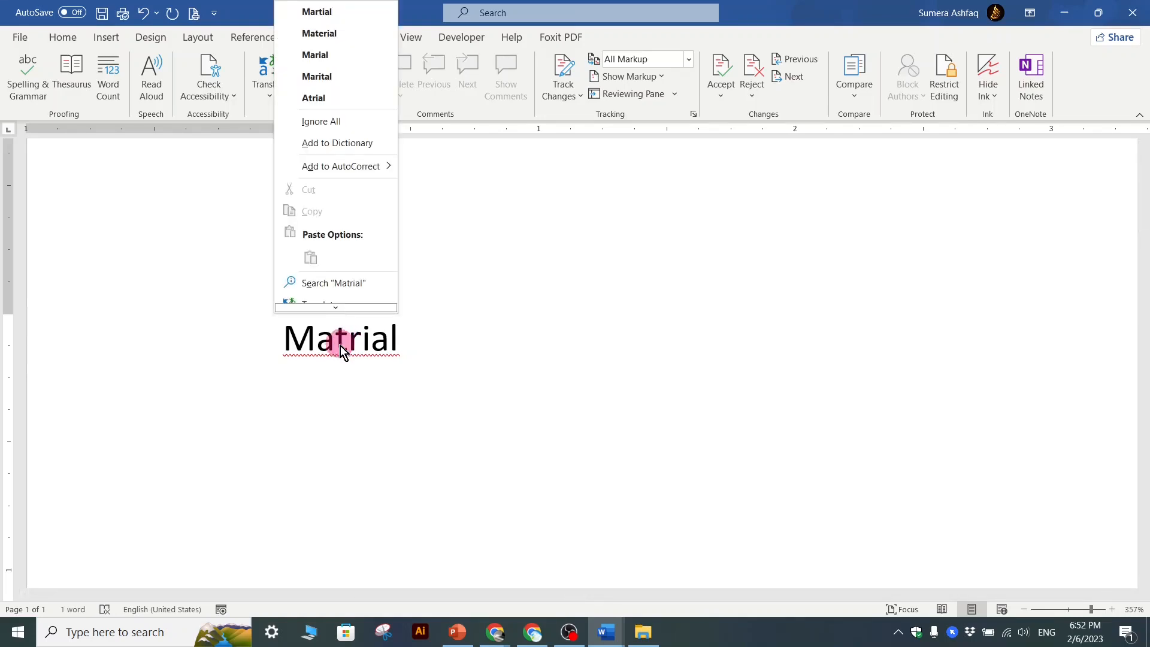
{"action": "mouse_move", "coordinate": [365, 163]}
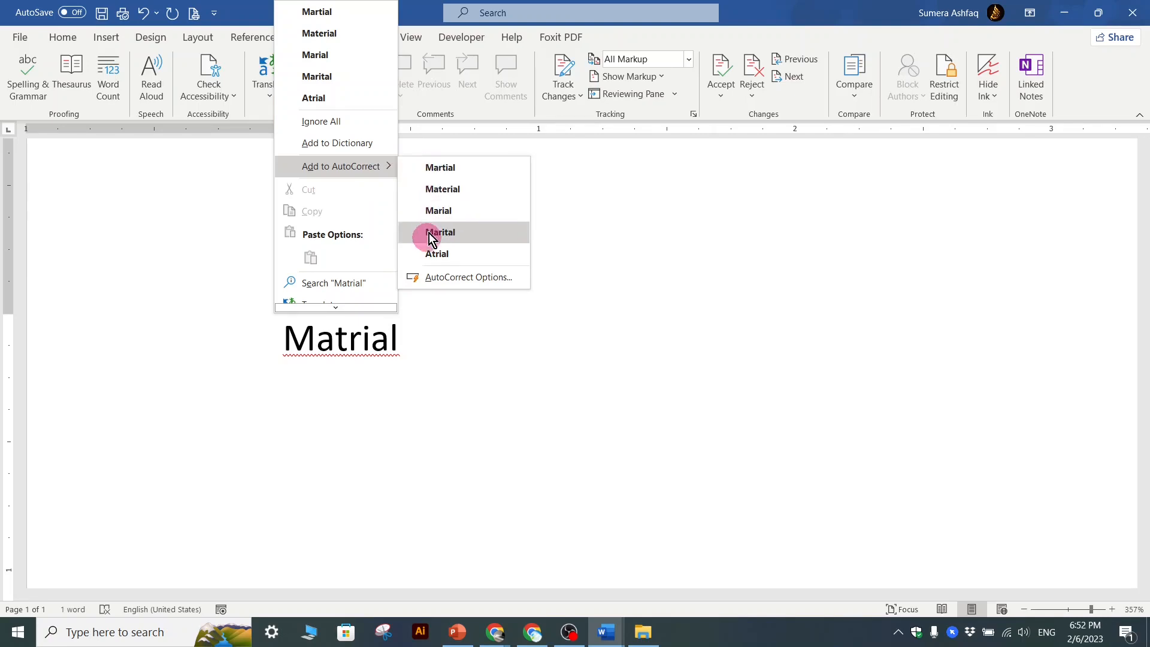
{"action": "left_click", "coordinate": [455, 277]}
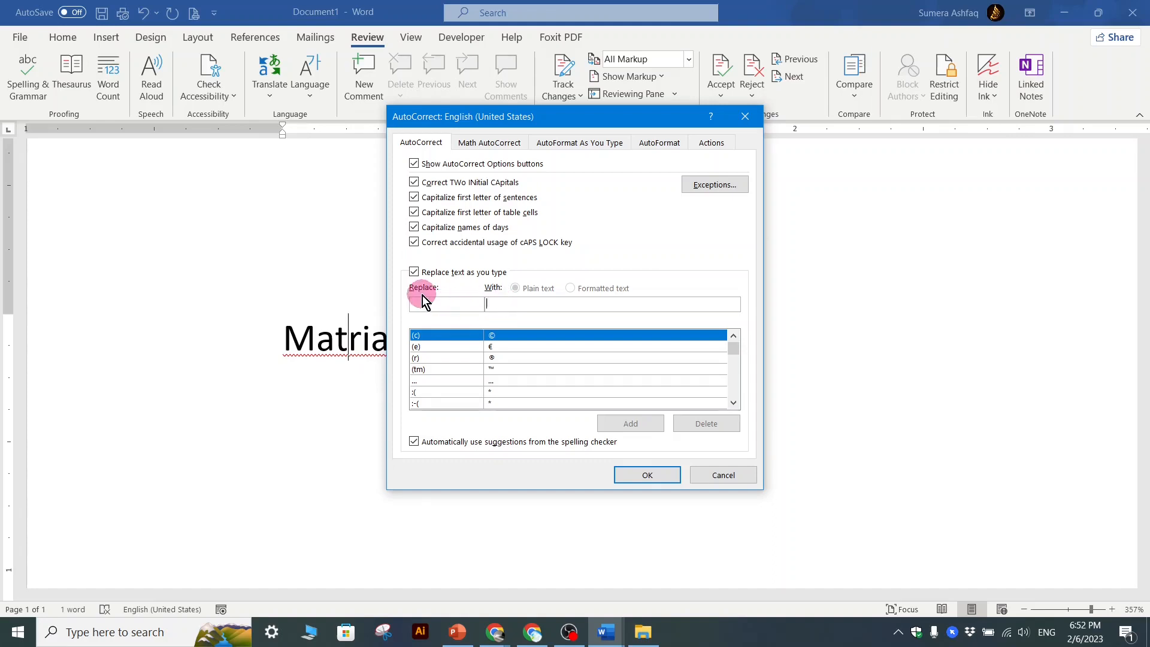
{"action": "left_click_drag", "start_coordinate": [491, 121], "coordinate": [549, 145]}
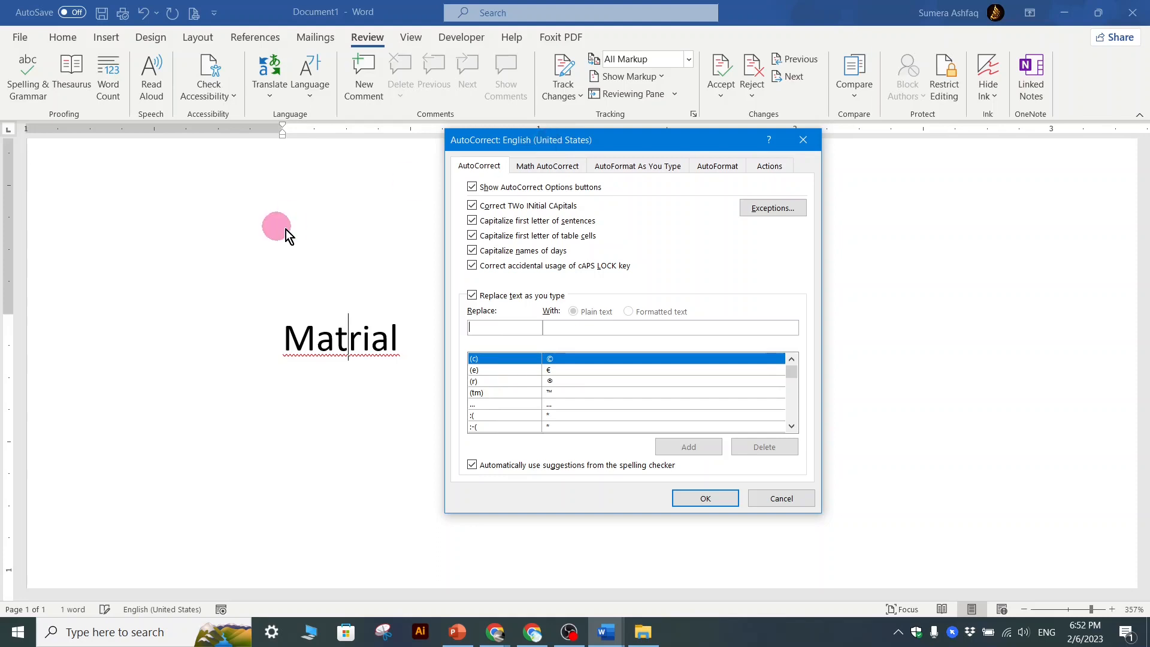
{"action": "type", "text": "mat"}
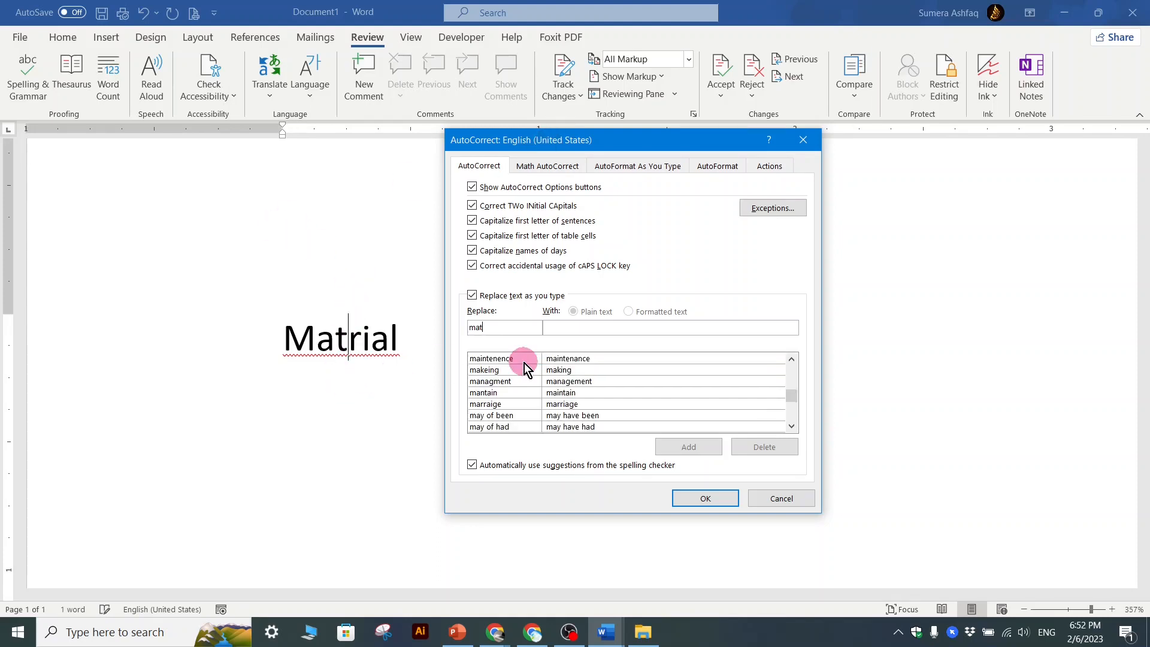
{"action": "type", "text": "rial"}
{"action": "left_click", "coordinate": [776, 501]}
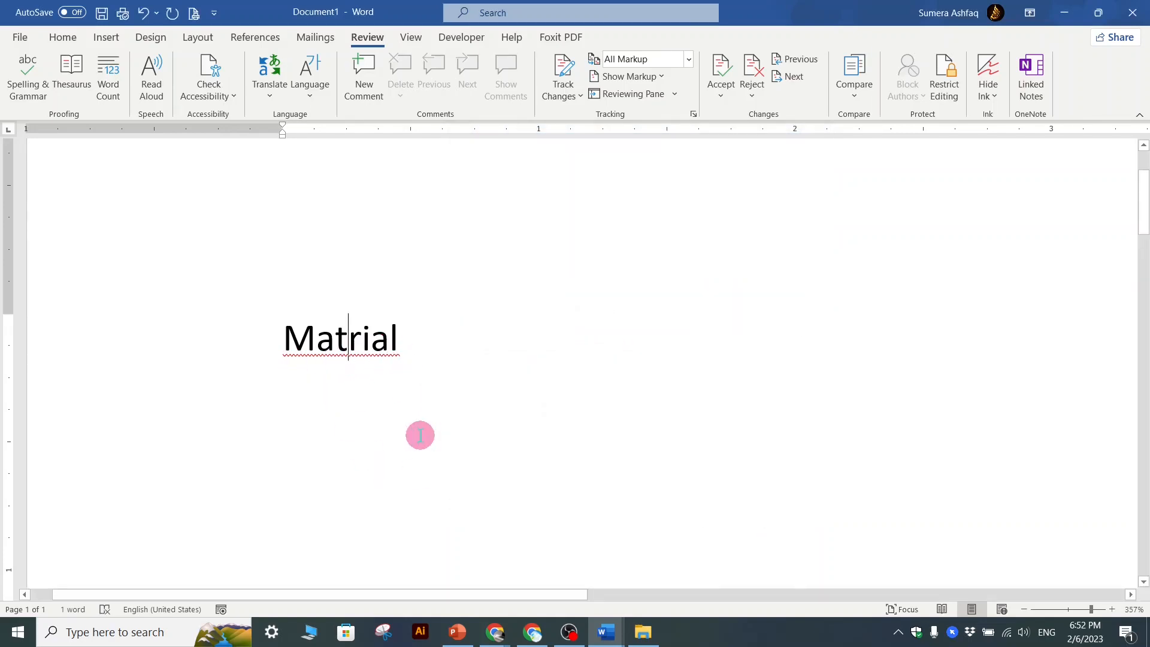
Check the AutoCorrect suggestions for "Matrial" and delete the first "a" from the word
{"action": "left_click", "coordinate": [414, 337]}
{"action": "right_click", "coordinate": [342, 343]}
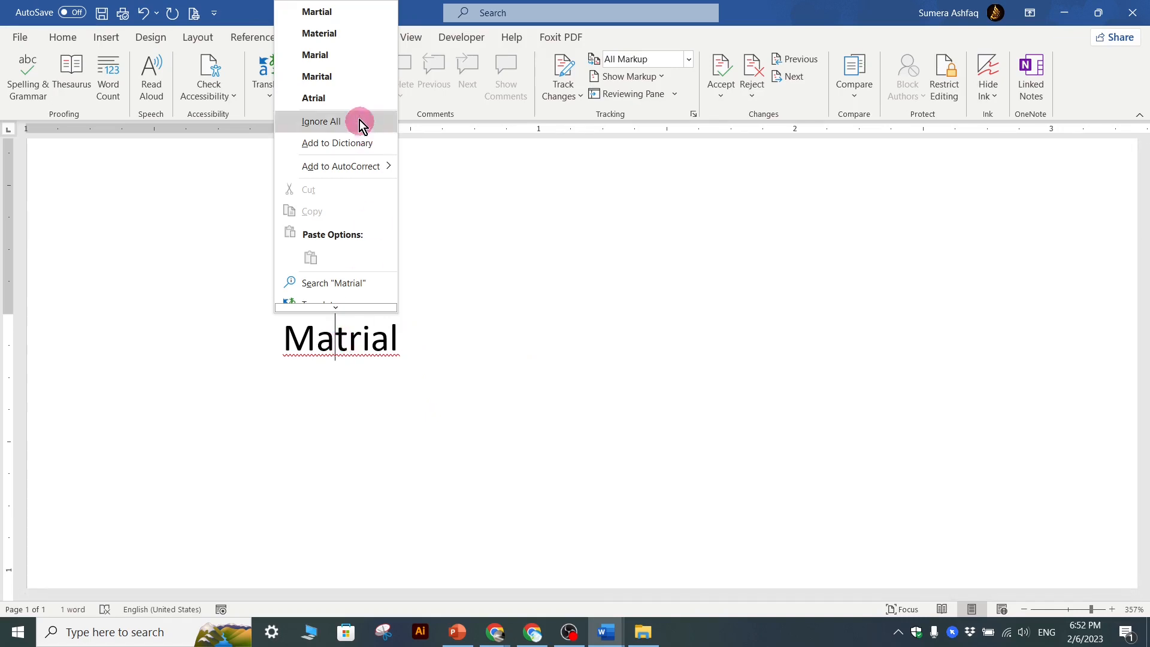
{"action": "mouse_move", "coordinate": [358, 168]}
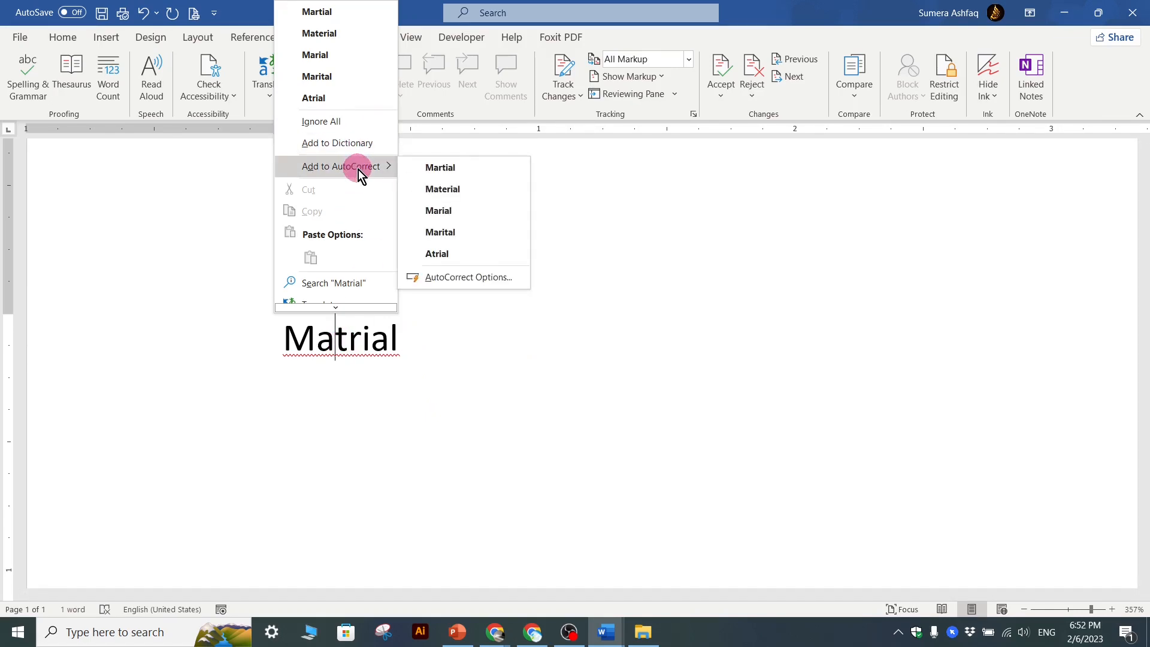
{"action": "left_click", "coordinate": [392, 356]}
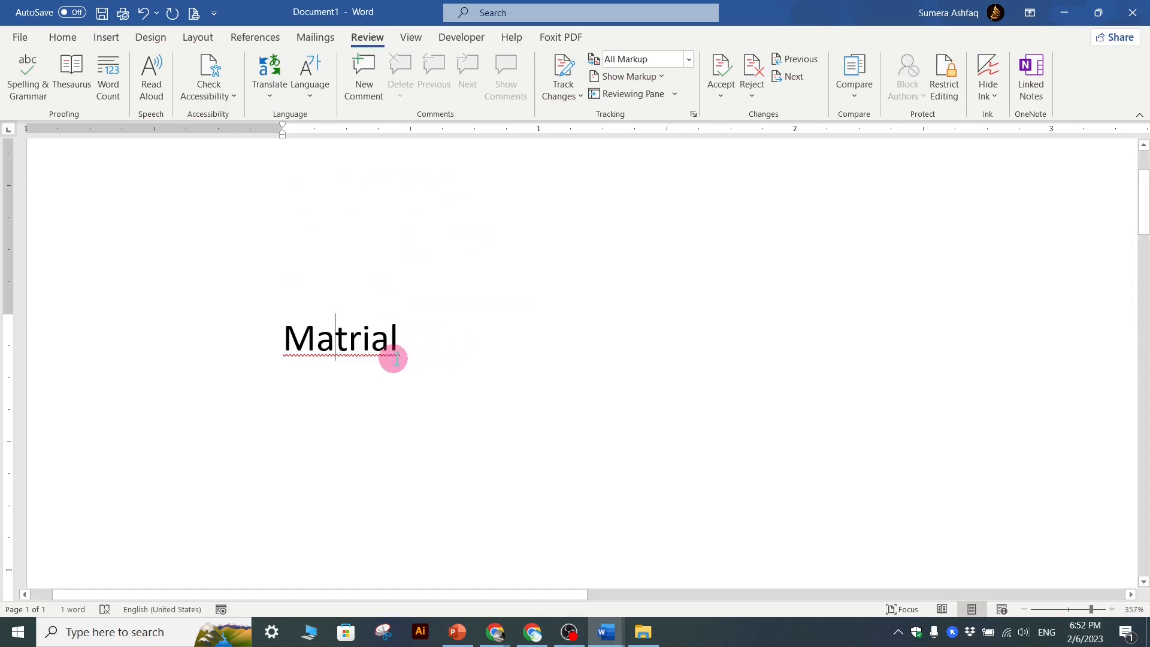
{"action": "key", "text": "BackSpace"}
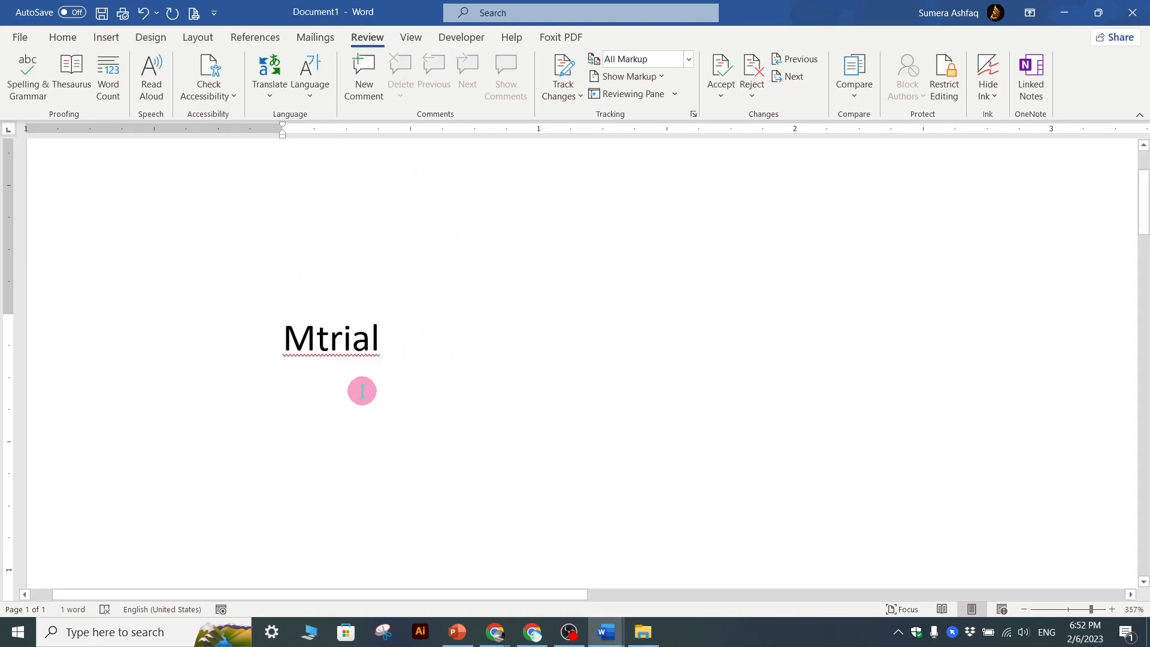
Check the spelling suggestions for "Mtrial" and undo the letter deletions in the word
{"action": "right_click", "coordinate": [354, 338]}
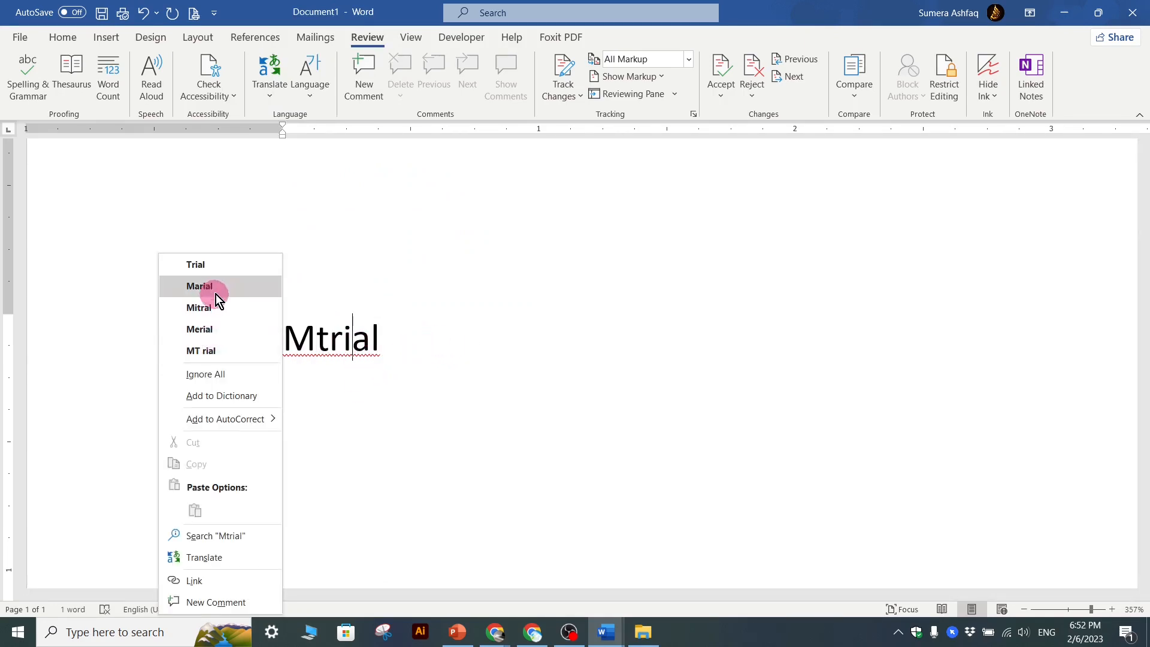
{"action": "left_click", "coordinate": [398, 354]}
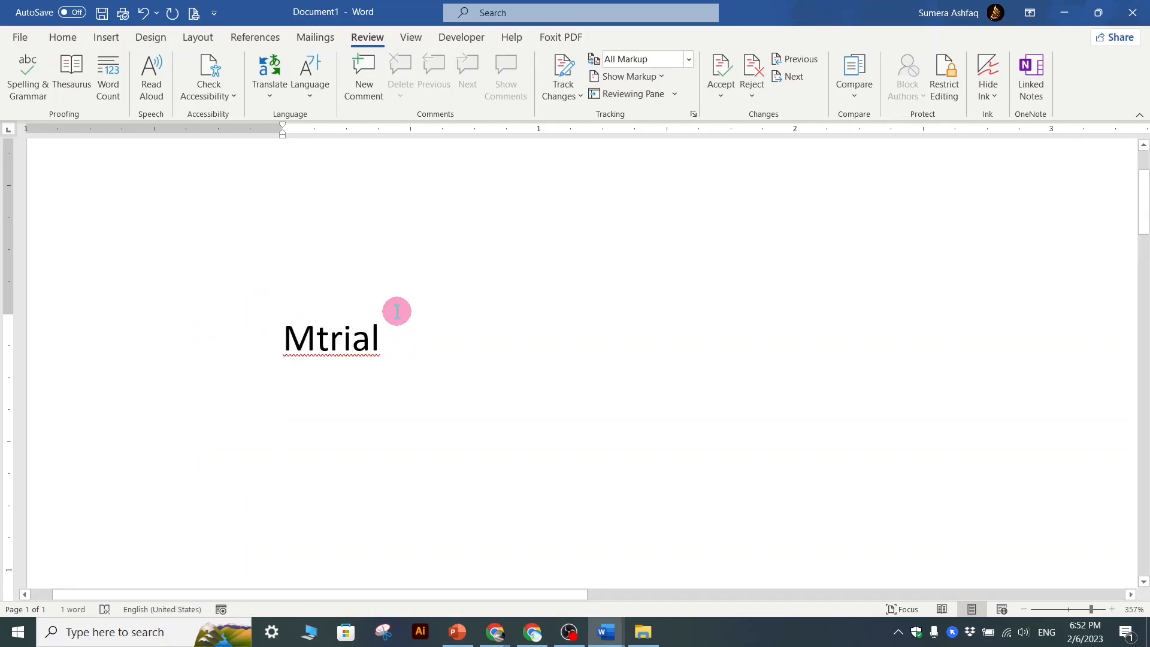
{"action": "key", "text": "ctrl+z"}
{"action": "key", "text": "ctrl+z"}
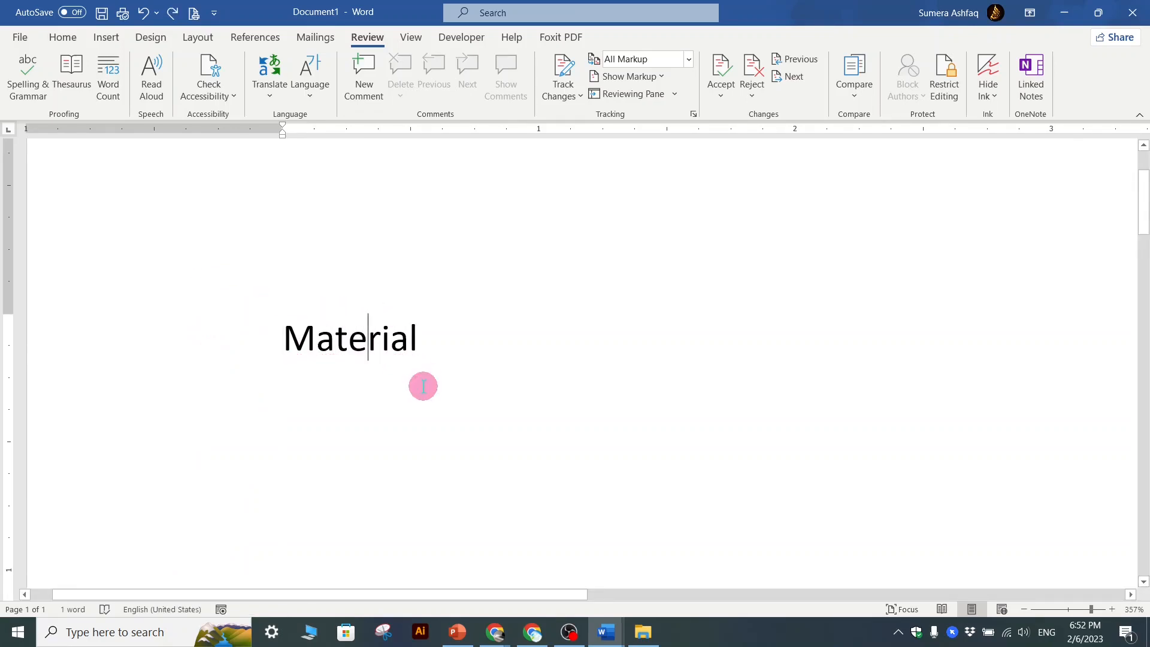
Remove the "e" from "Material" to misspell it as "Matrial" and view the word's context options
{"action": "key", "text": "BackSpace"}
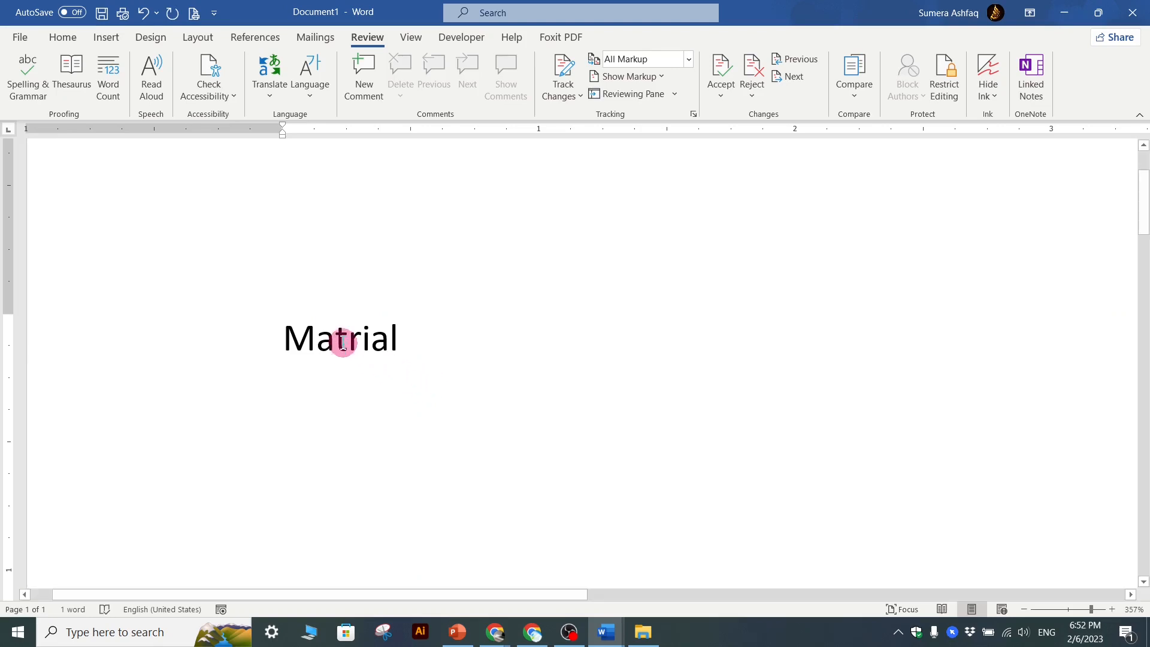
{"action": "right_click", "coordinate": [344, 343]}
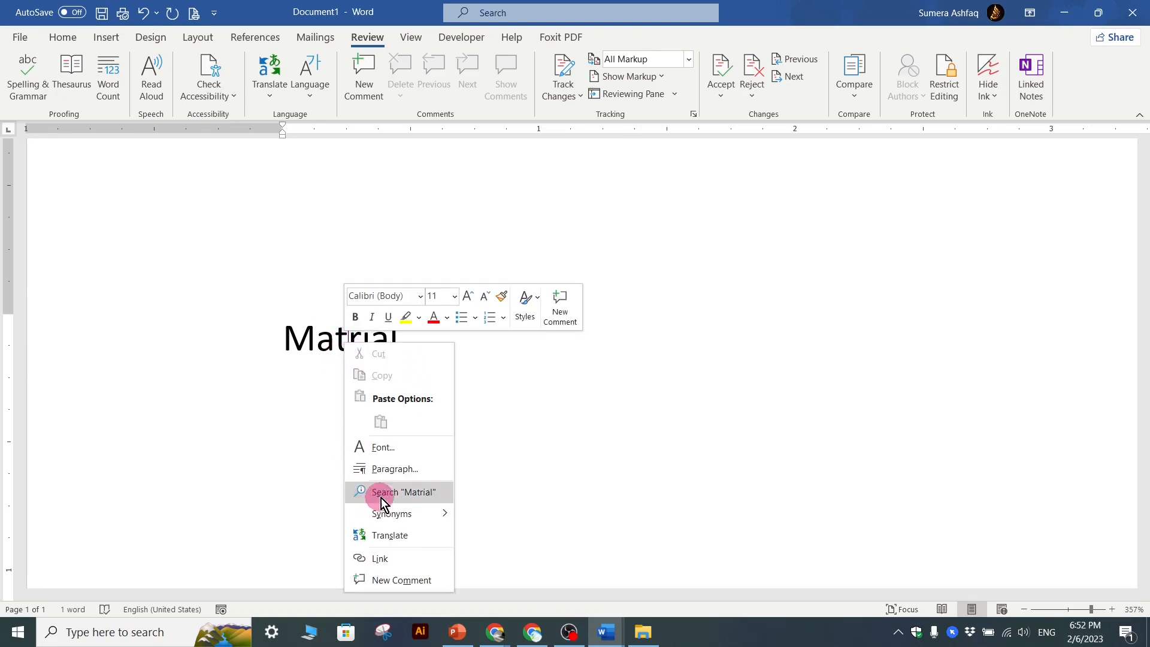
{"action": "left_click", "coordinate": [308, 431]}
{"action": "left_click", "coordinate": [429, 317]}
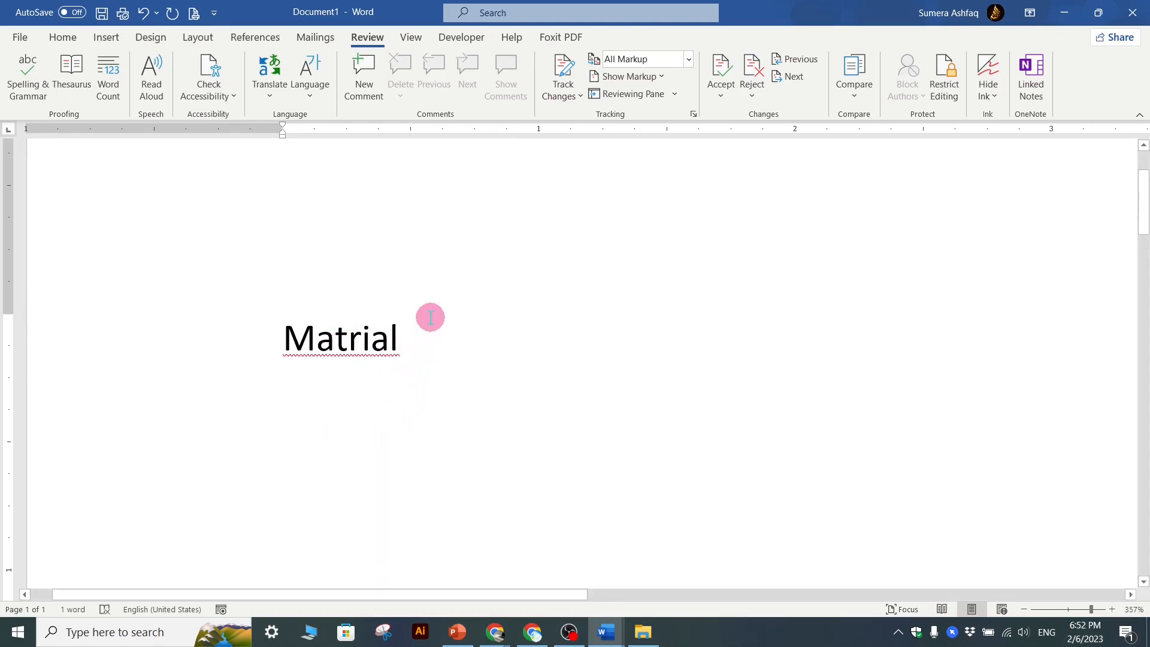
Add an AutoCorrect entry that replaces "matrial" with "Material" and confirm the AutoCorrect settings
{"action": "right_click", "coordinate": [361, 337]}
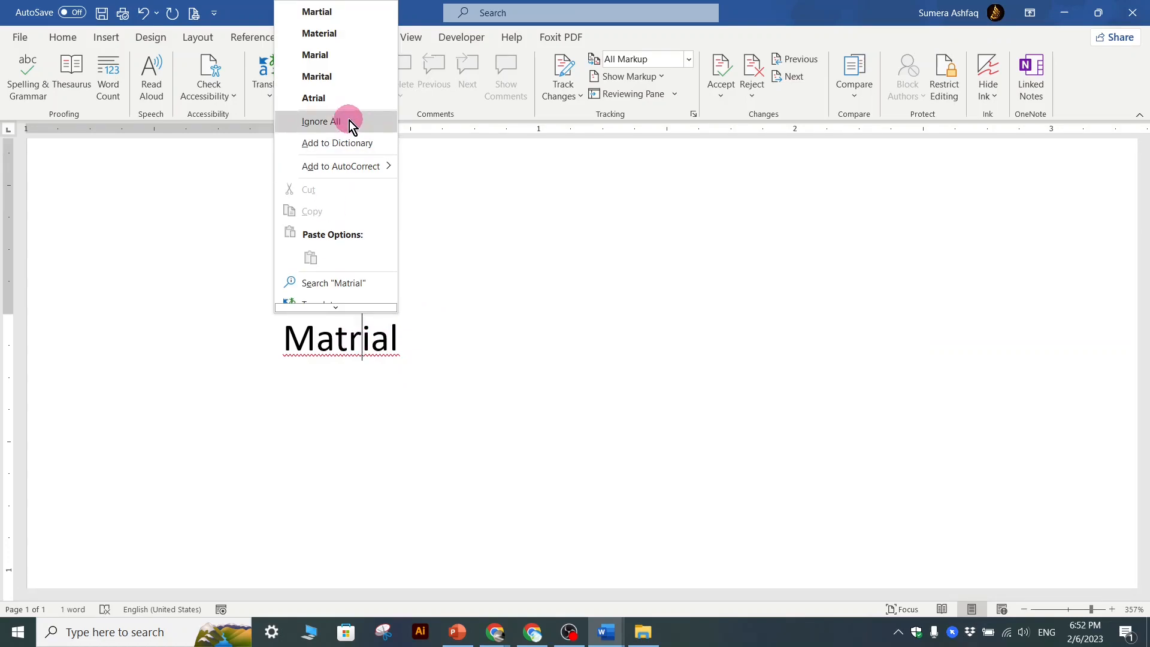
{"action": "mouse_move", "coordinate": [360, 166]}
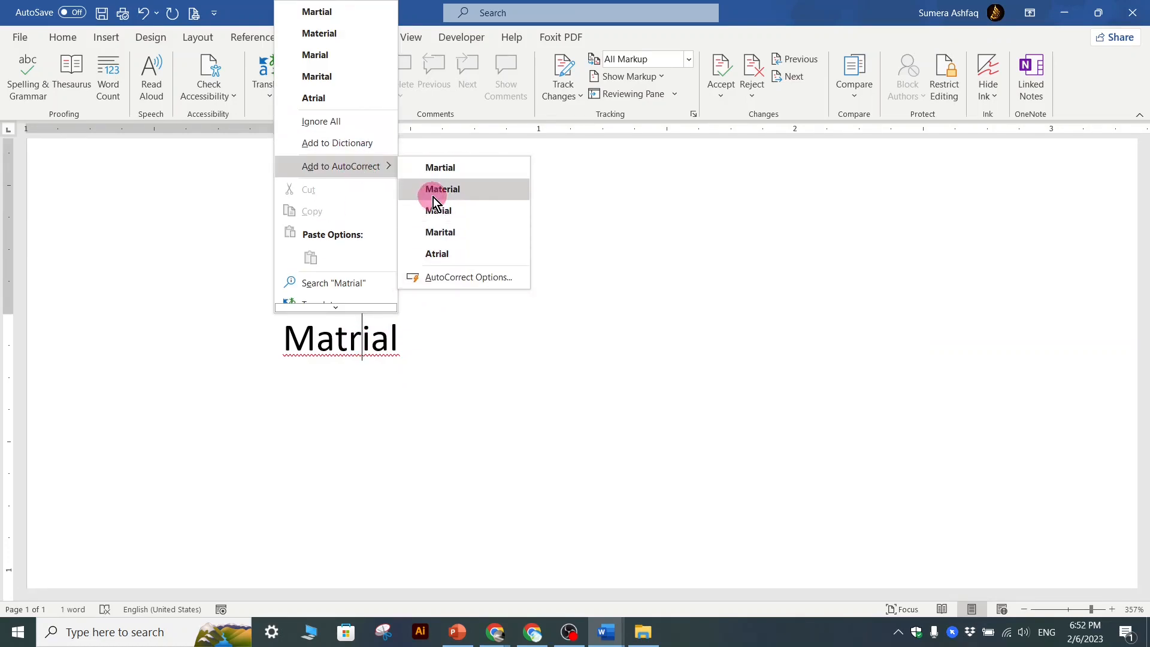
{"action": "left_click", "coordinate": [466, 279]}
{"action": "left_click", "coordinate": [497, 331]}
{"action": "type", "text": "m"}
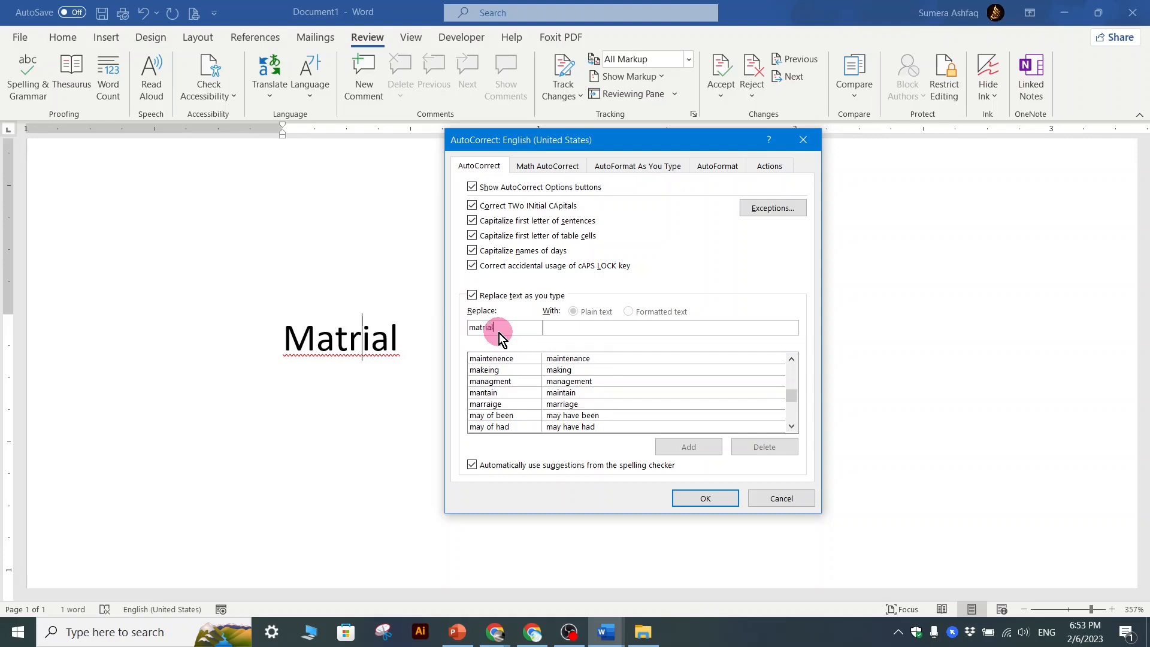
{"action": "type", "text": "atrial"}
{"action": "left_click", "coordinate": [559, 327]}
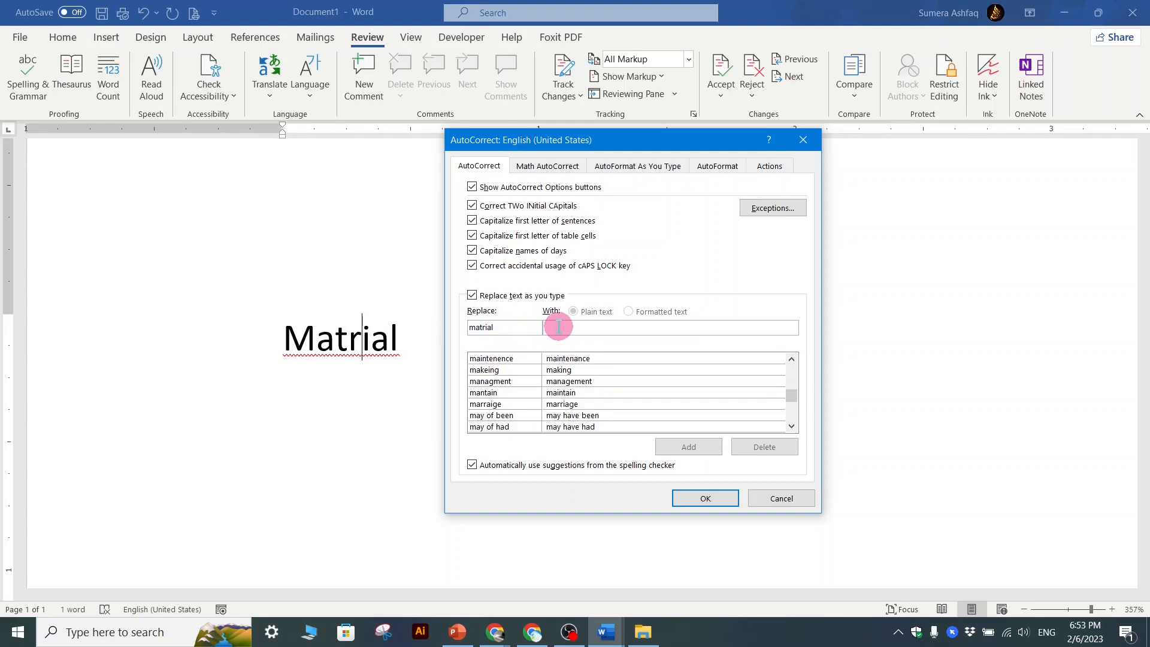
{"action": "type", "text": "Material"}
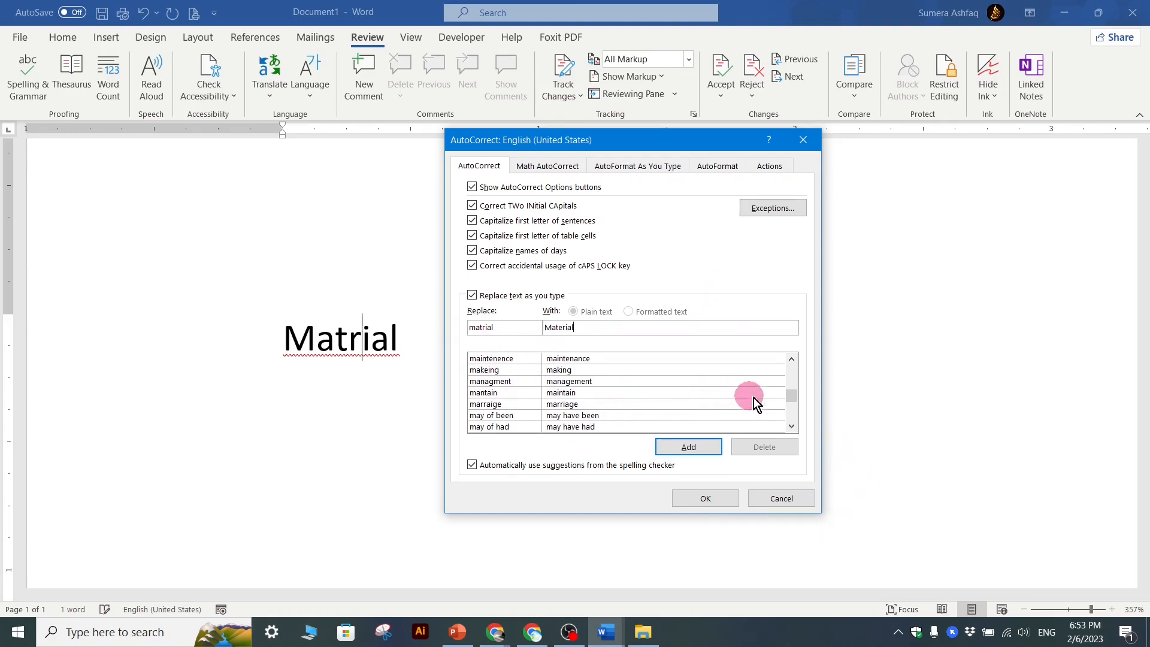
{"action": "left_click_drag", "start_coordinate": [789, 397], "coordinate": [793, 365]}
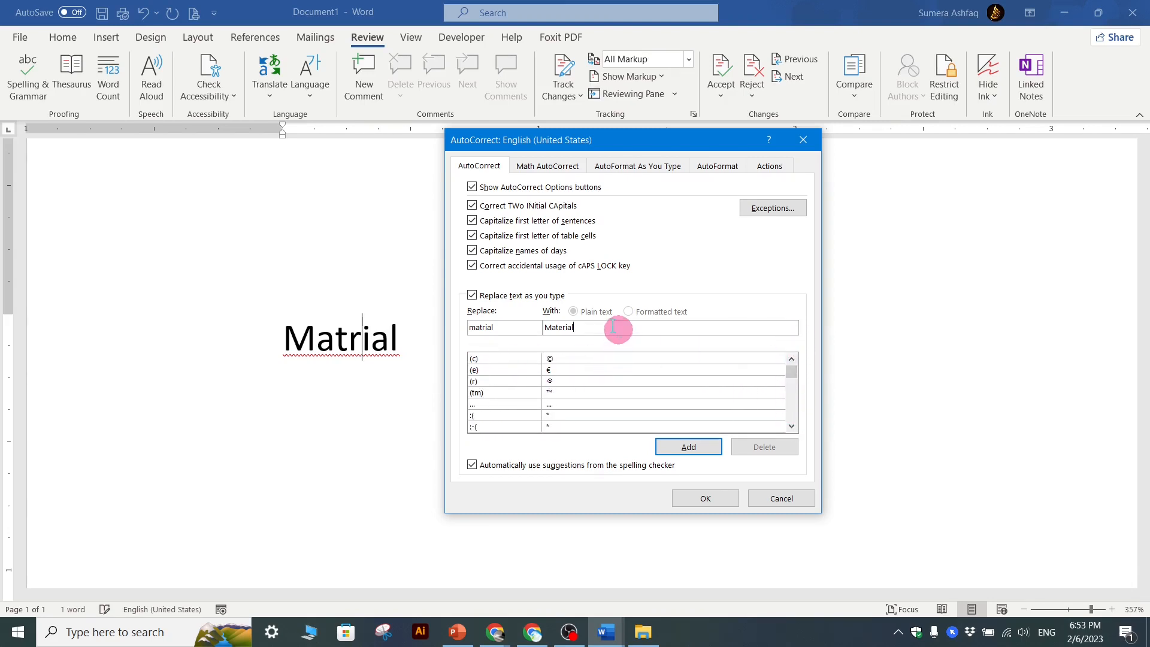
{"action": "left_click", "coordinate": [683, 447]}
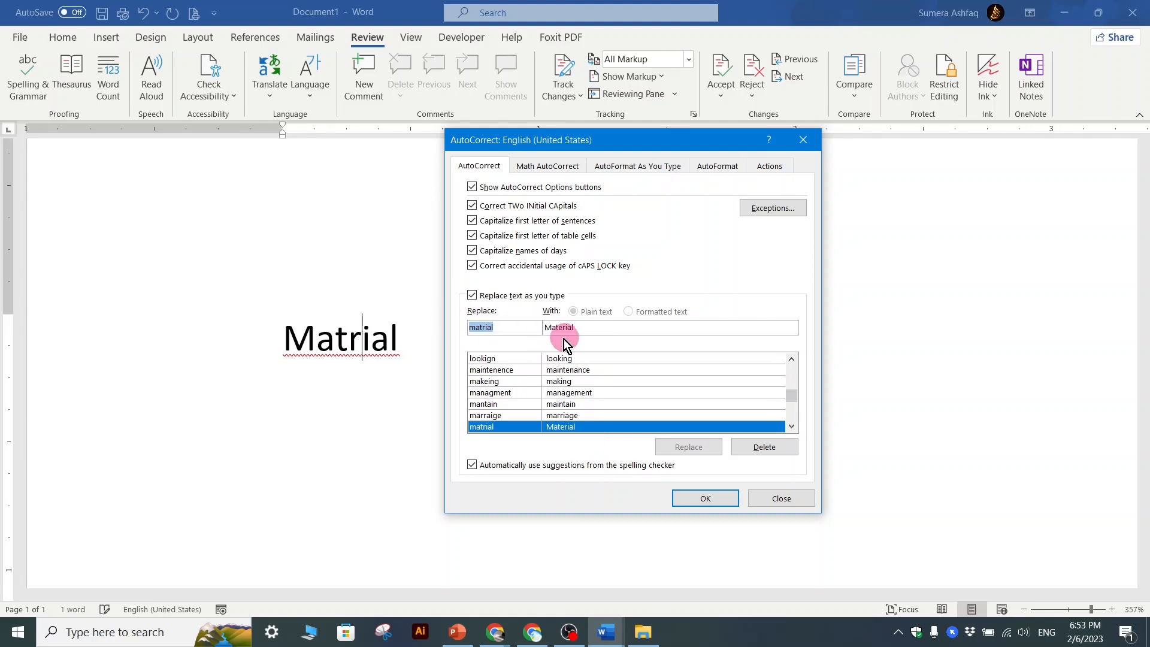
{"action": "left_click", "coordinate": [704, 500]}
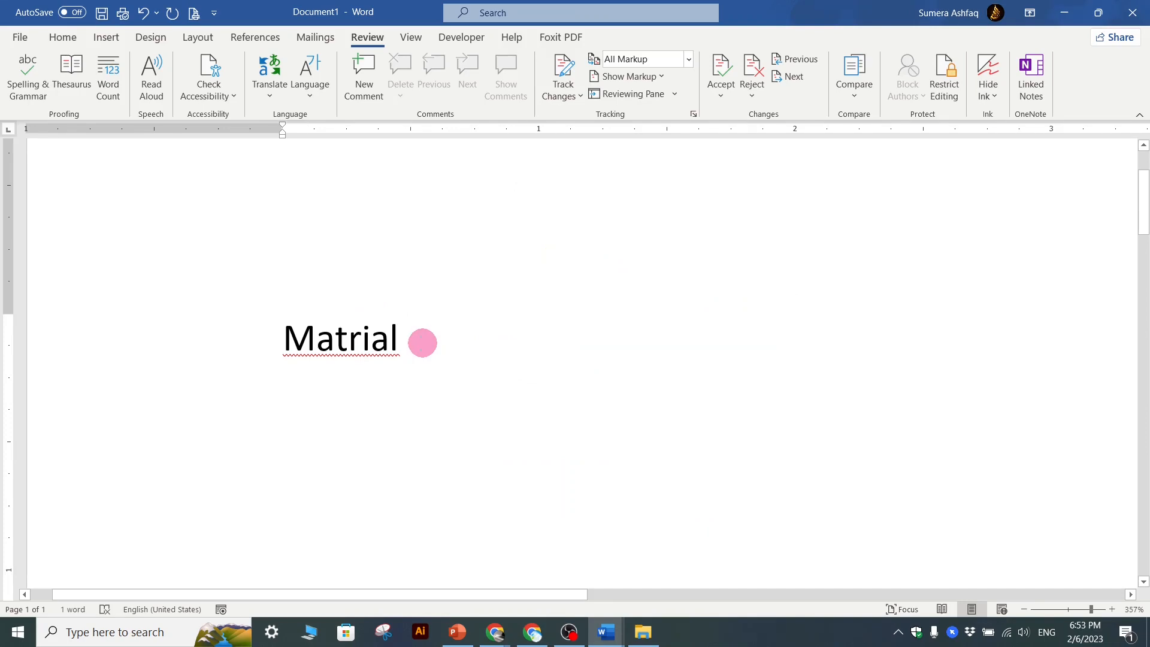
Test the AutoCorrect entry by entering "matrial" on two new lines below "Matrial"
{"action": "key", "text": "Return"}
{"action": "type", "text": "ma"}
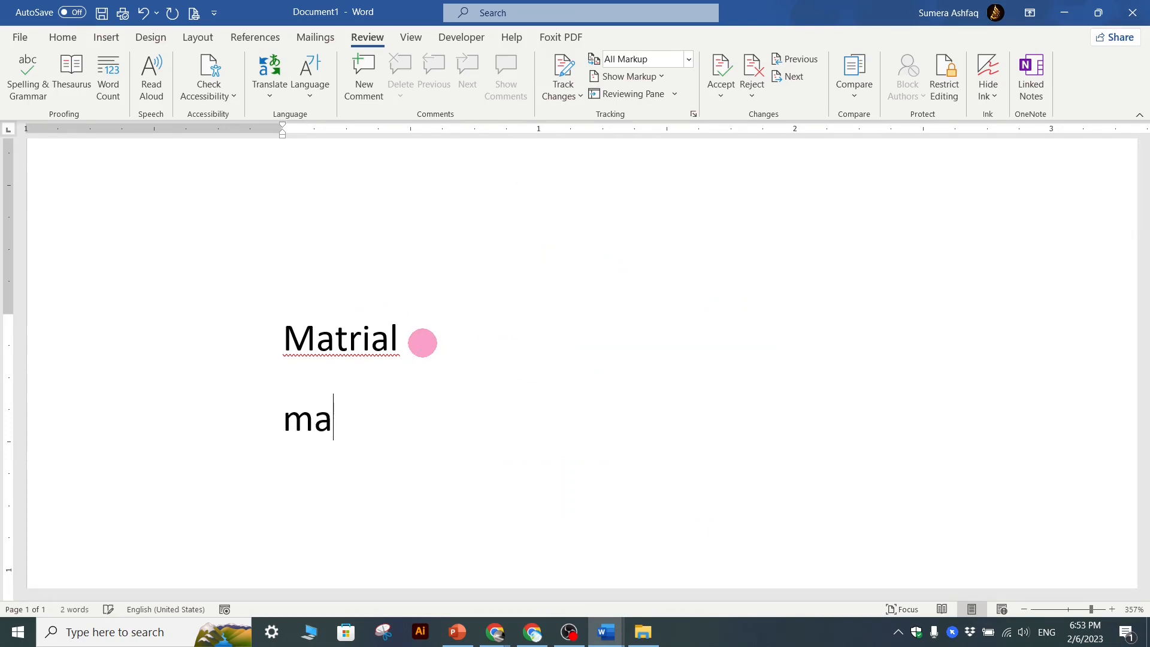
{"action": "type", "text": "trial"}
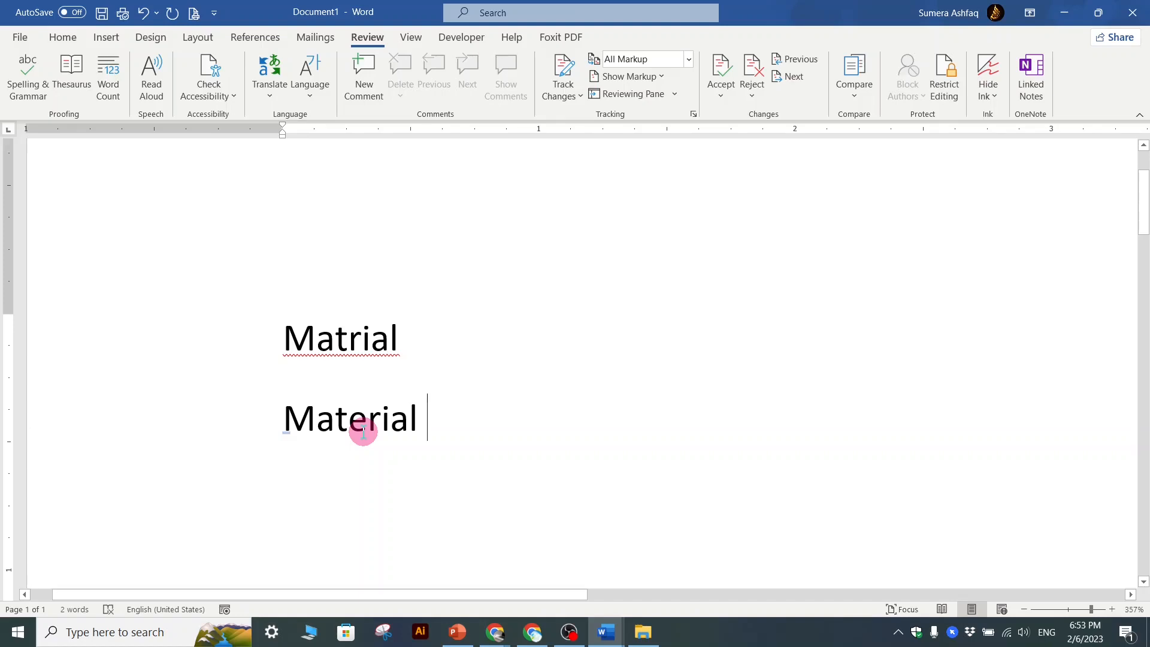
{"action": "key", "text": "Return"}
{"action": "type", "text": "ma"}
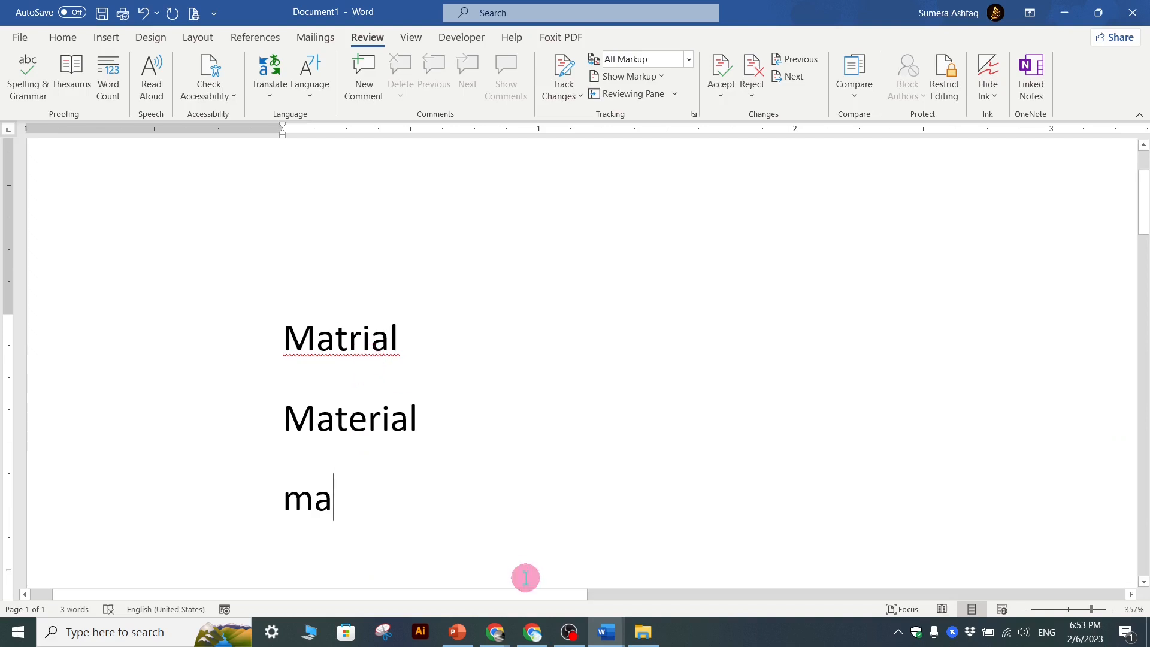
{"action": "type", "text": "tr"}
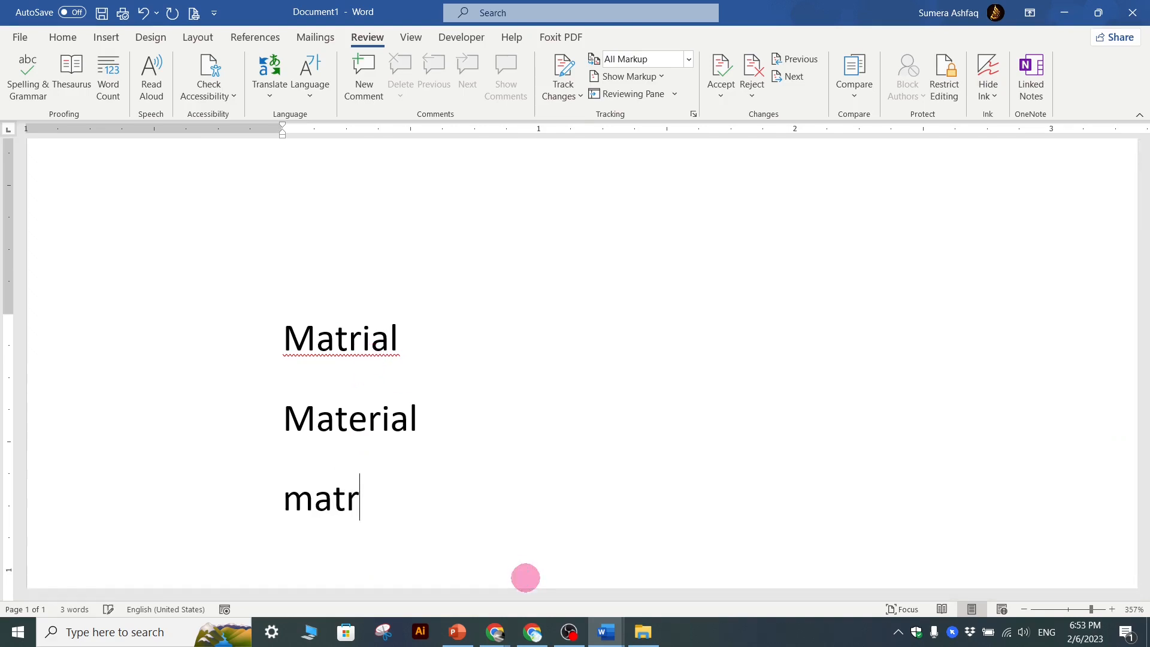
{"action": "type", "text": "ial"}
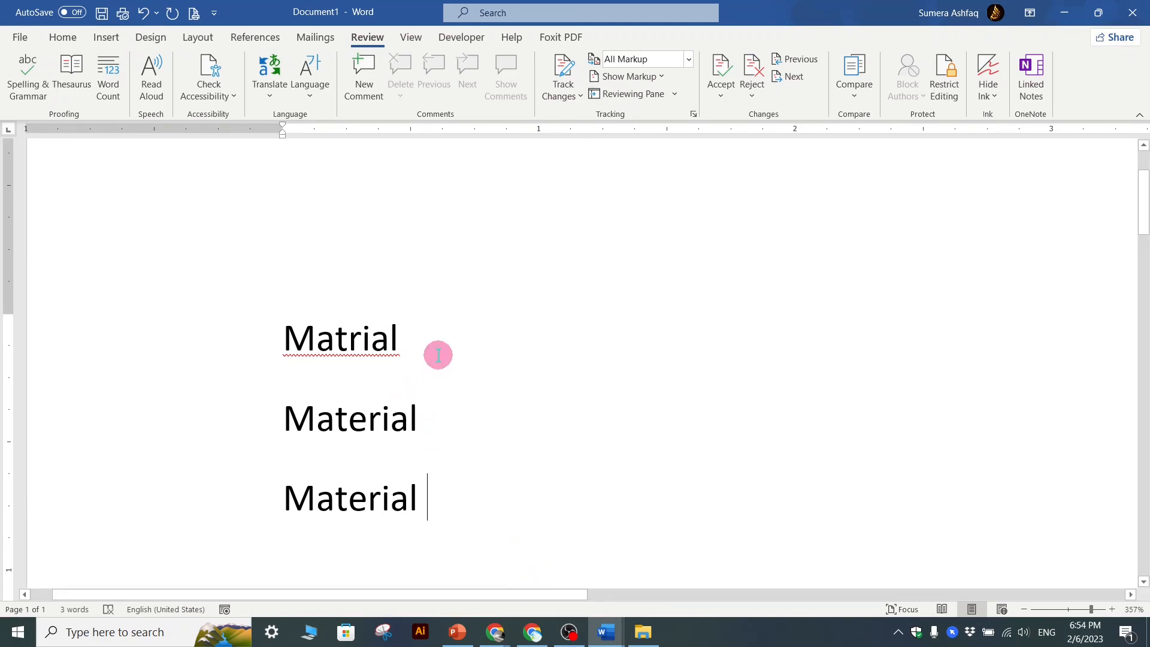
Enter the misspelled word "goood" on a new line below the last "Material"
{"action": "scroll", "coordinate": [450, 415], "scroll_direction": "down", "scroll_amount": 5}
{"action": "scroll", "coordinate": [469, 261], "scroll_direction": "up", "scroll_amount": 5}
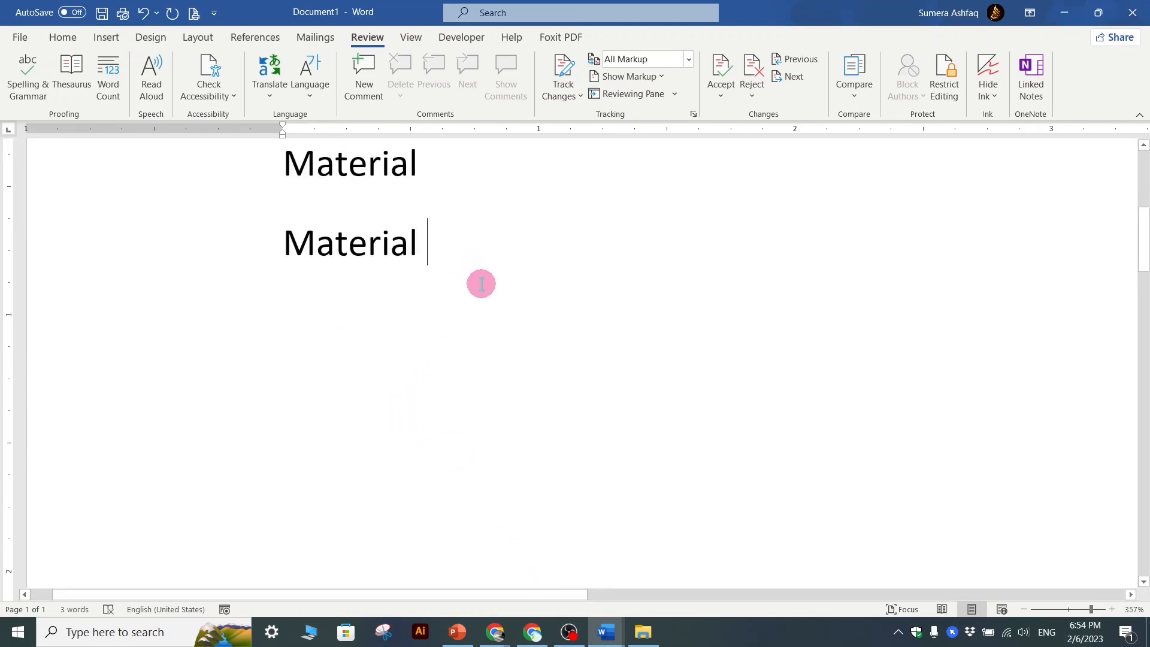
{"action": "type", "text": "gooo"}
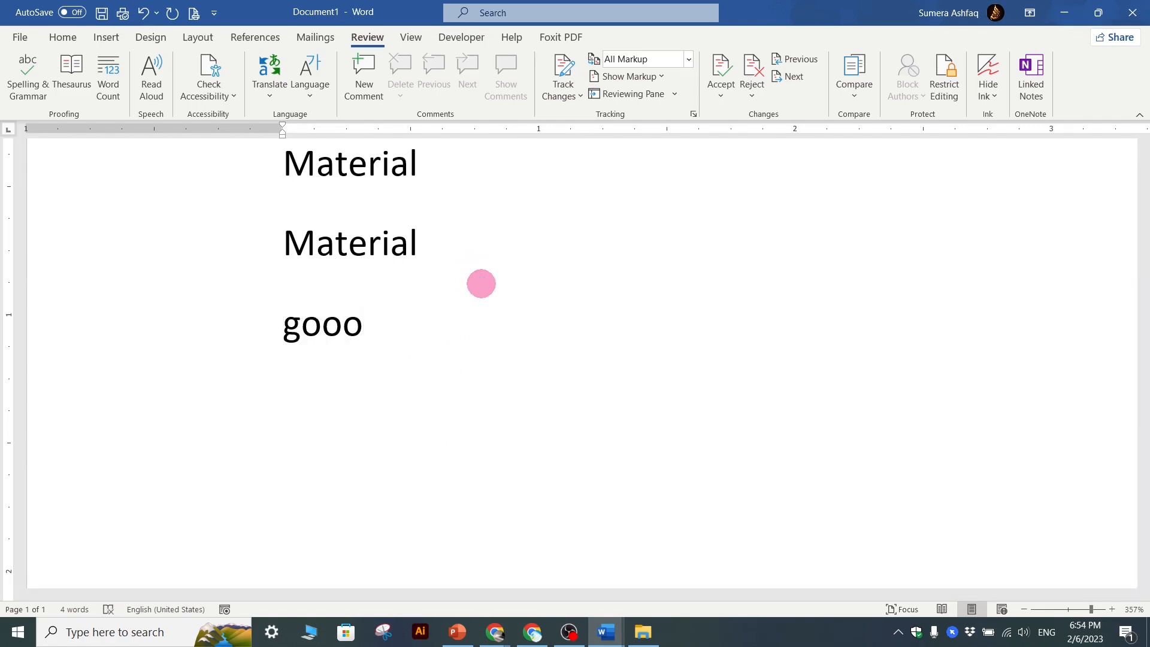
{"action": "type", "text": "d"}
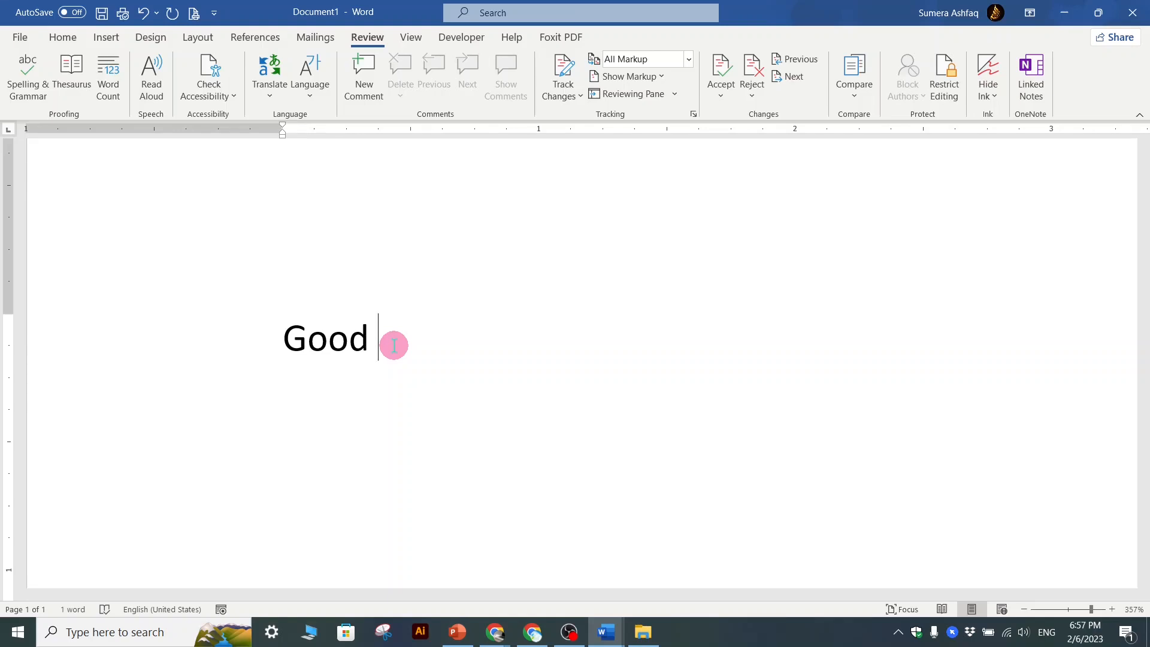
View the context options for "Good" and retype its ending to misspell it as "Goood"
{"action": "right_click", "coordinate": [329, 336]}
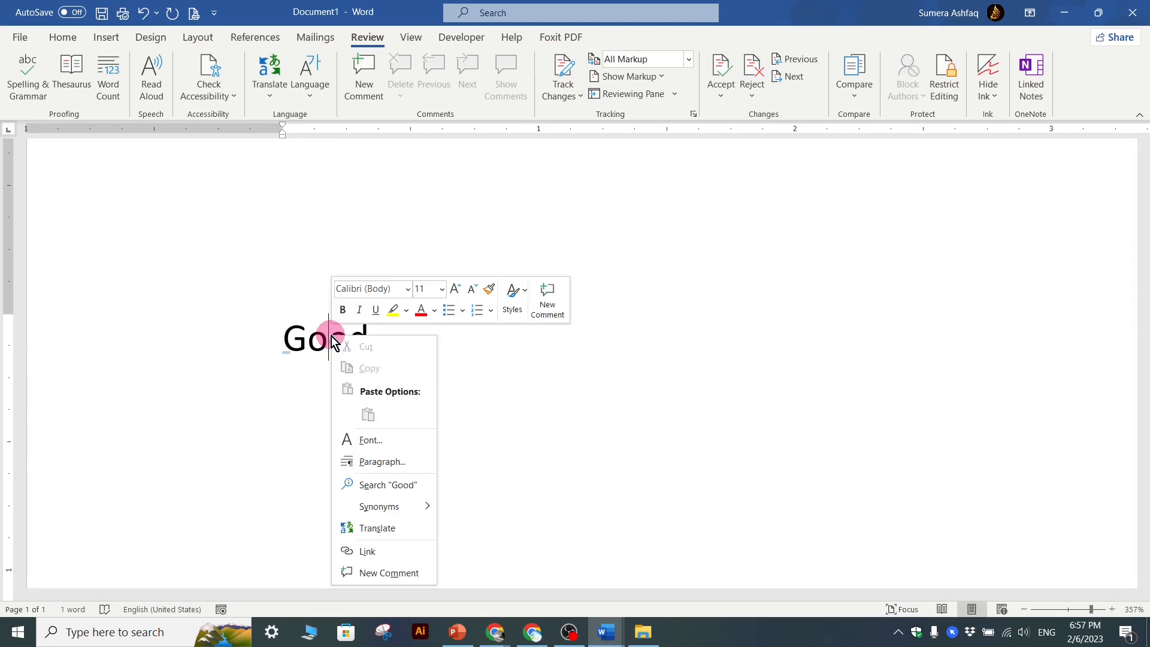
{"action": "left_click", "coordinate": [401, 344]}
{"action": "left_click", "coordinate": [380, 336]}
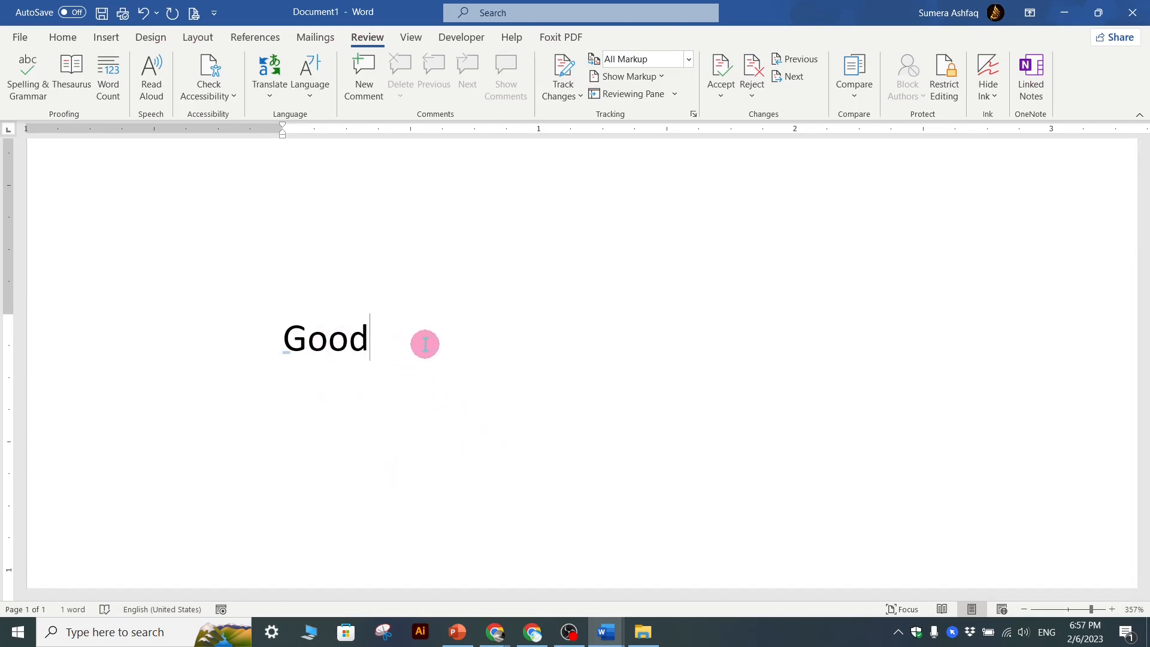
{"action": "key", "text": "BackSpace"}
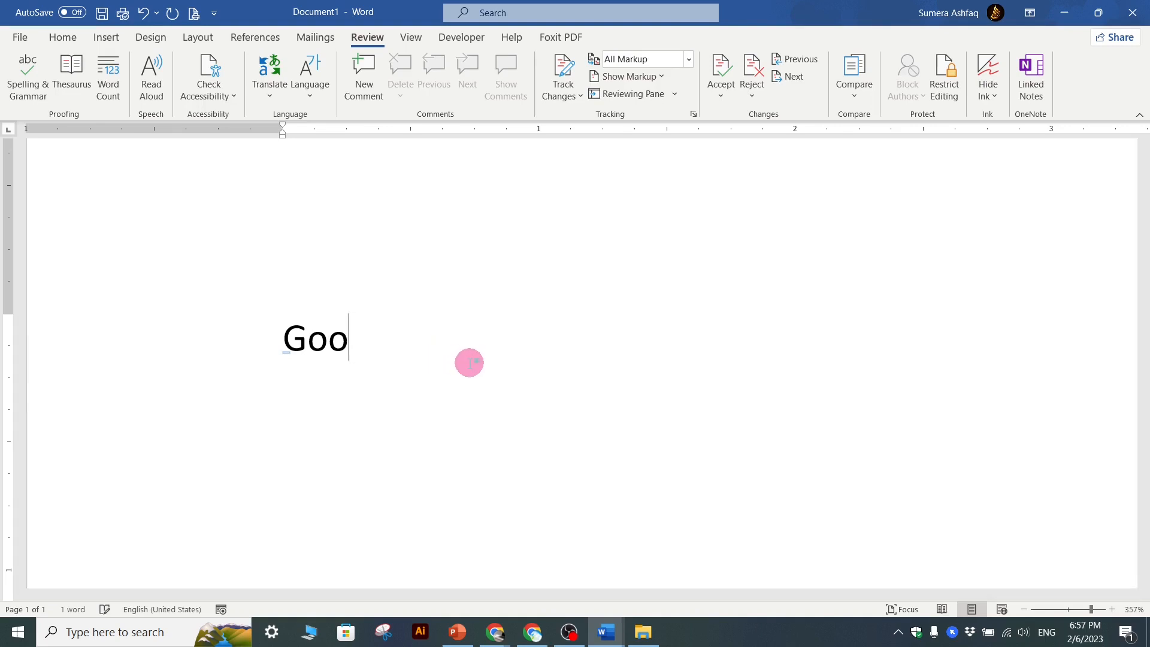
{"action": "key", "text": "BackSpace"}
{"action": "type", "text": "oog"}
{"action": "key", "text": "BackSpace"}
{"action": "type", "text": "d"}
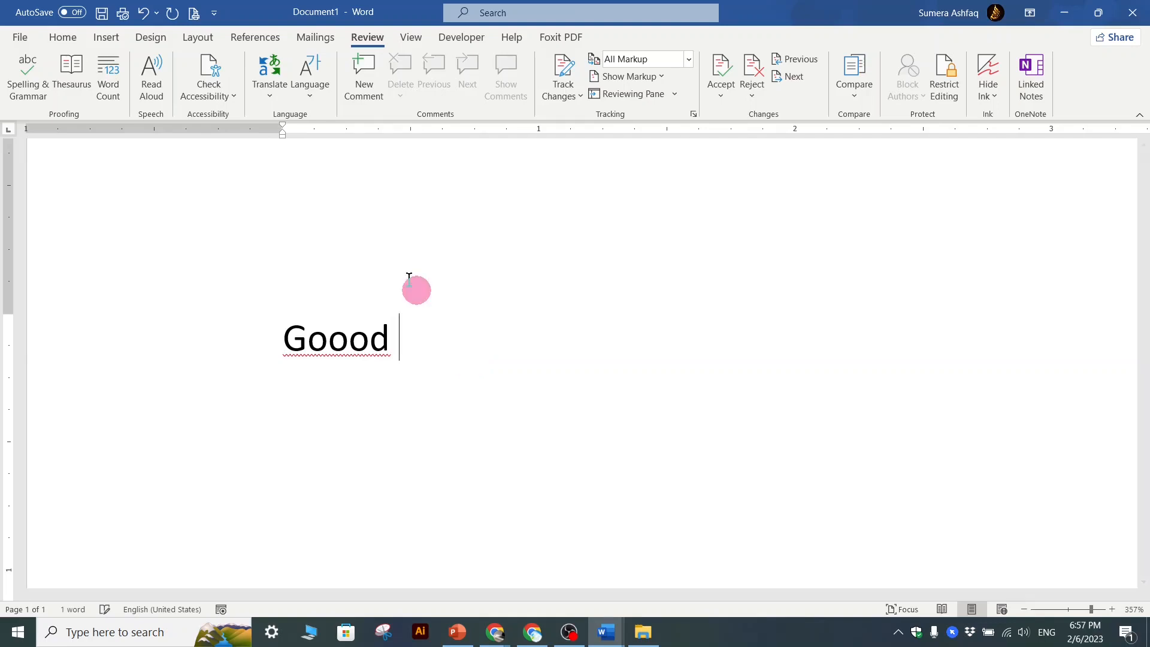
Examine the existing AutoCorrect replacement list, select the "yuo" entry in it, and cancel the dialog
{"action": "left_click", "coordinate": [376, 338]}
{"action": "right_click", "coordinate": [376, 339]}
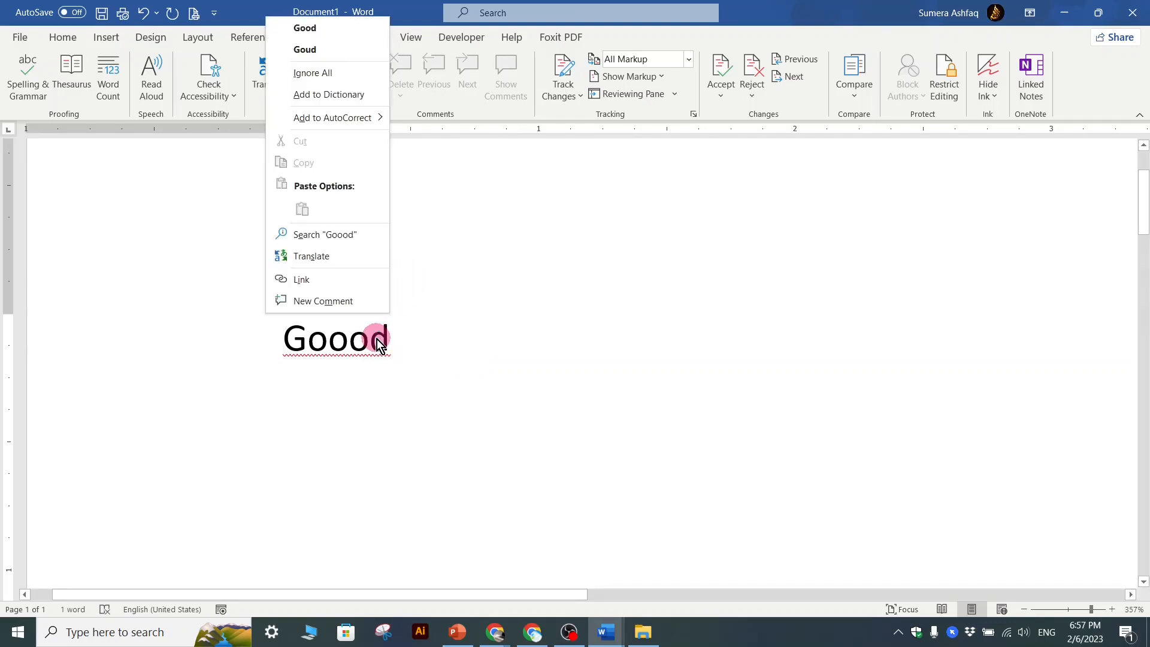
{"action": "mouse_move", "coordinate": [343, 120]}
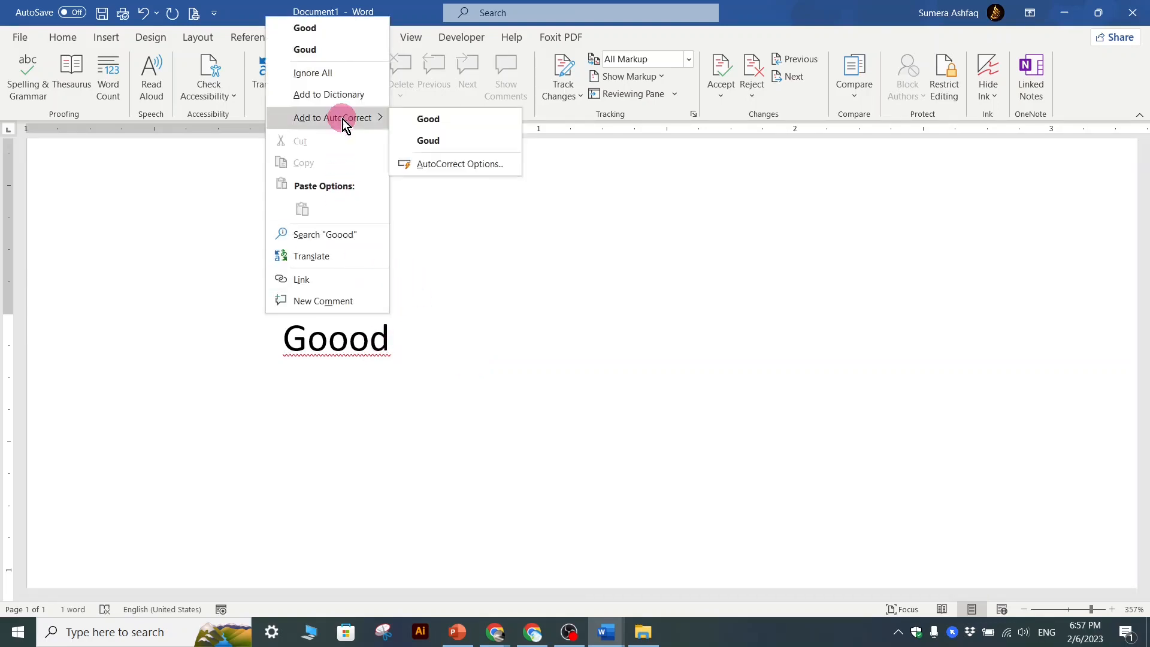
{"action": "left_click", "coordinate": [436, 164]}
{"action": "left_click_drag", "start_coordinate": [793, 375], "coordinate": [688, 415]}
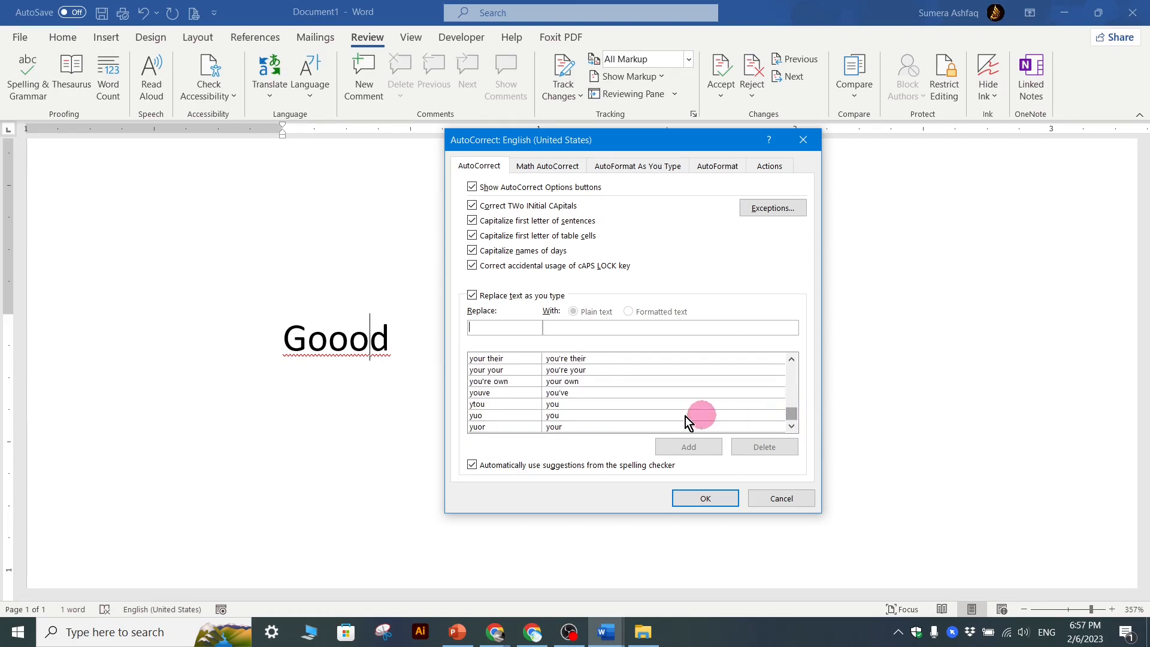
{"action": "left_click", "coordinate": [480, 416]}
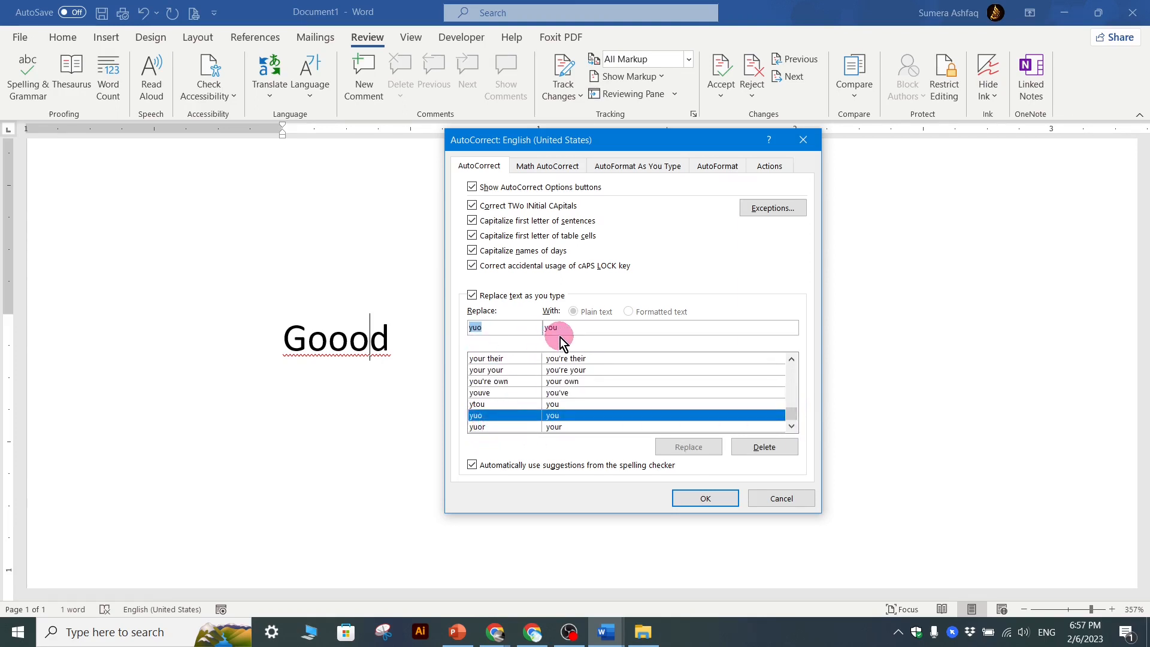
{"action": "left_click", "coordinate": [778, 497]}
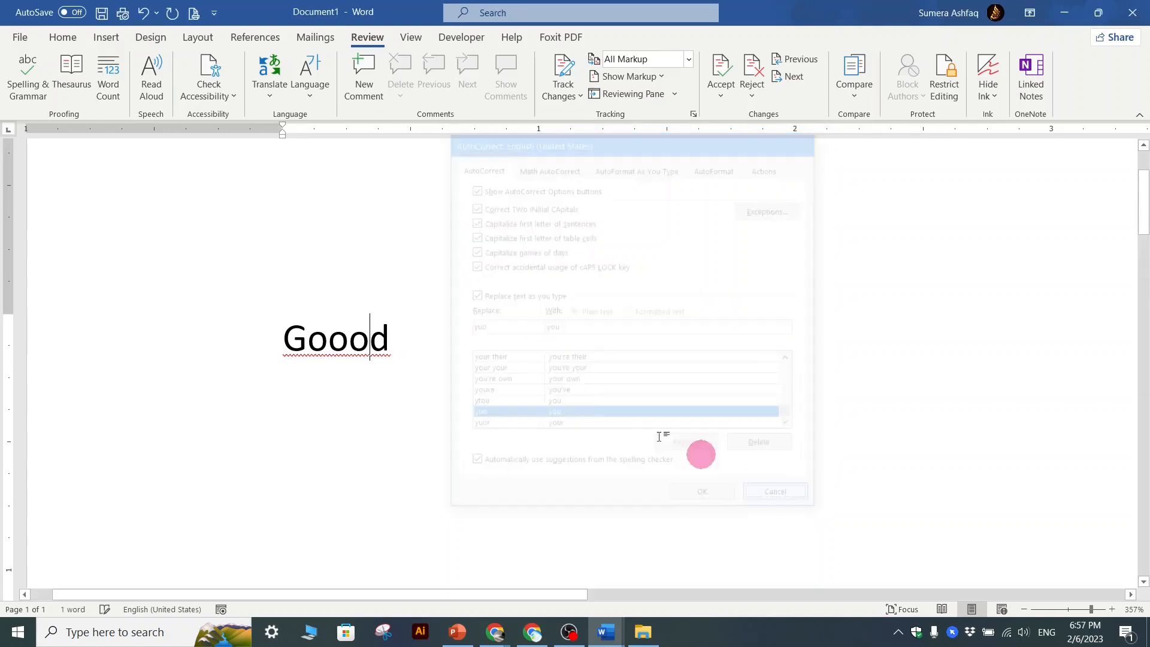
Enter "yuo" on a new line below "Goood" to test its AutoCorrect entry, and delete both lines
{"action": "left_click", "coordinate": [474, 351]}
{"action": "key", "text": "Return"}
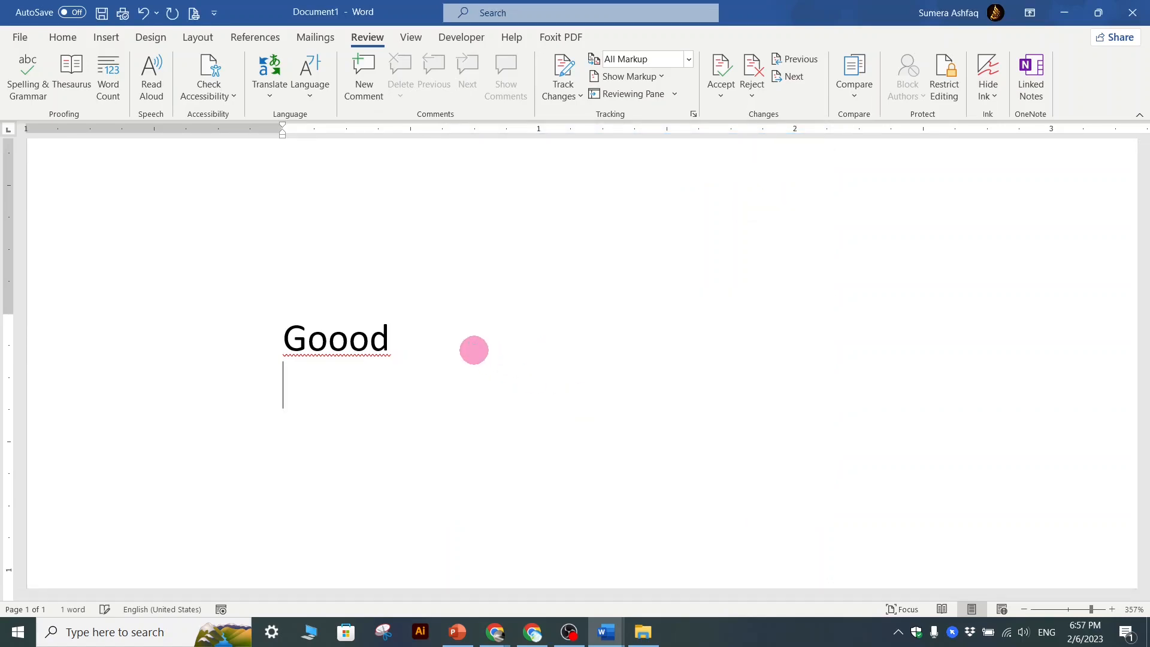
{"action": "type", "text": "yup"}
{"action": "key", "text": "BackSpace"}
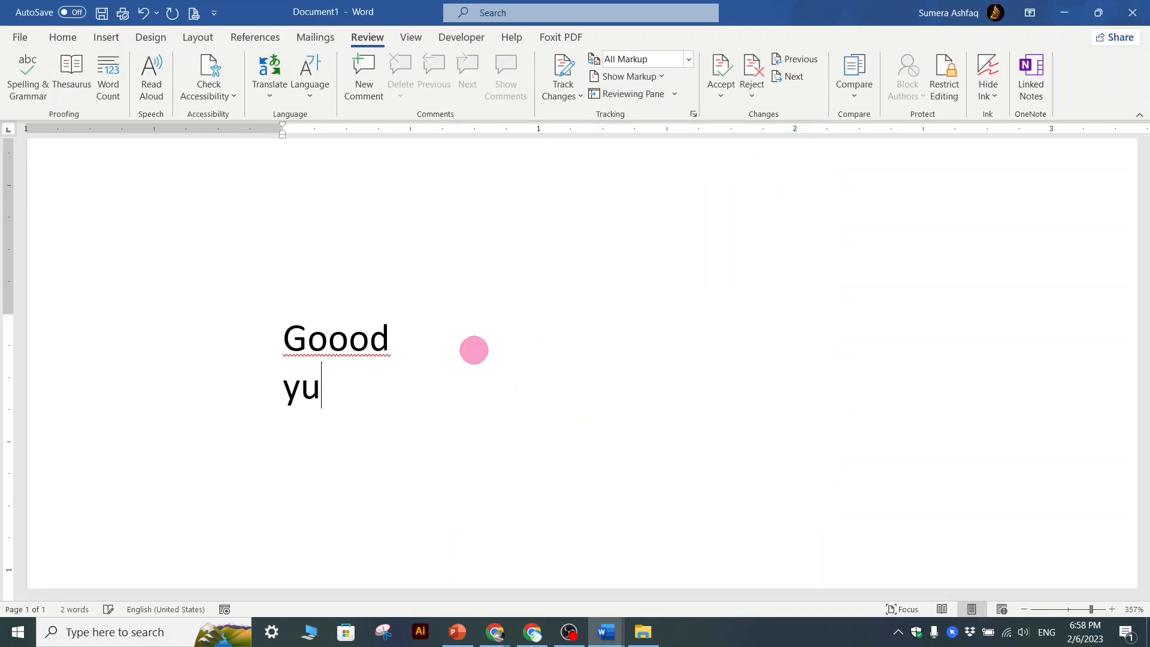
{"action": "type", "text": "o"}
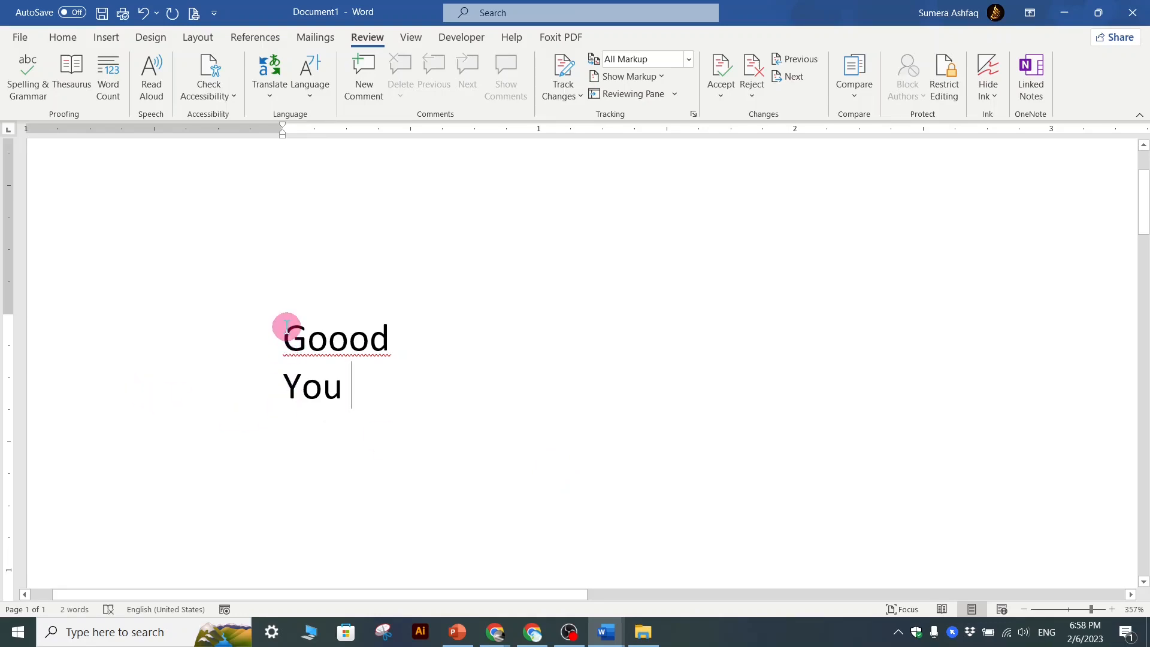
{"action": "left_click_drag", "start_coordinate": [287, 329], "coordinate": [368, 418]}
{"action": "key", "text": "Delete"}
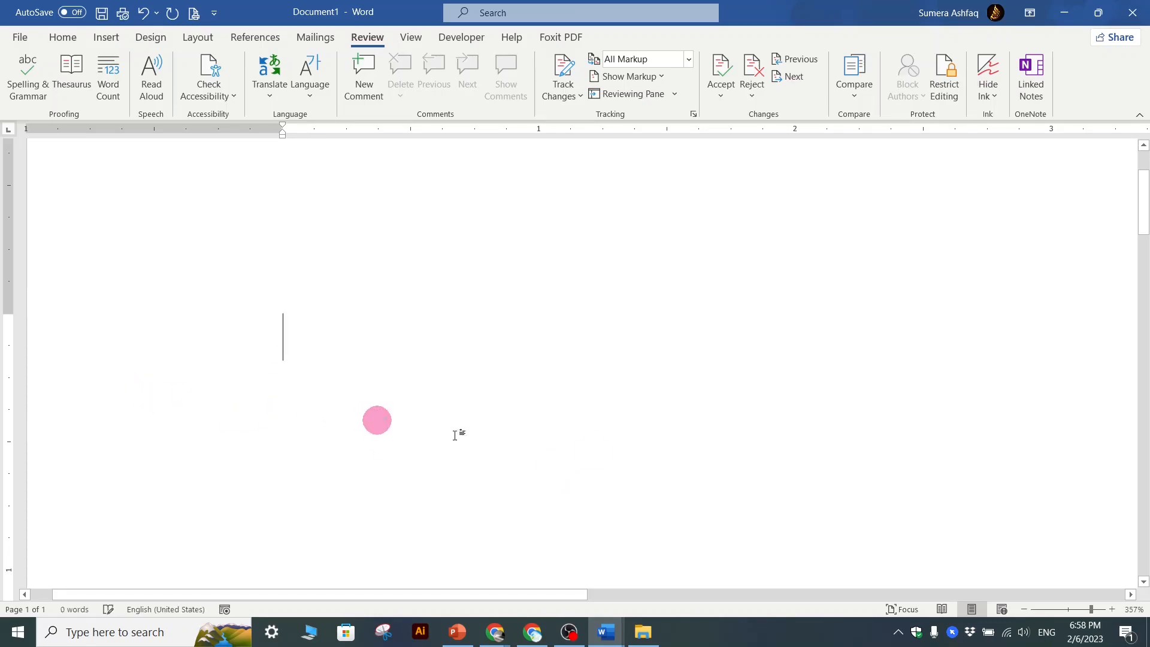
Close the blank test document without saving and copy the first paragraph under "How it all started" in the cookie document
{"action": "left_click", "coordinate": [1132, 12]}
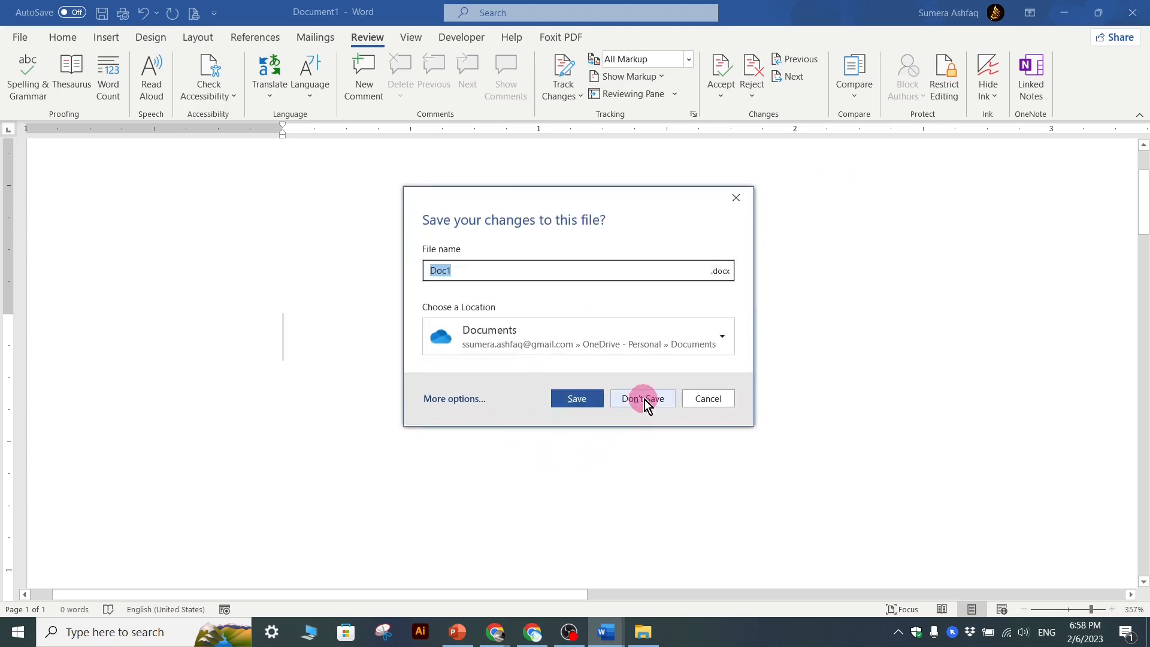
{"action": "left_click", "coordinate": [641, 397]}
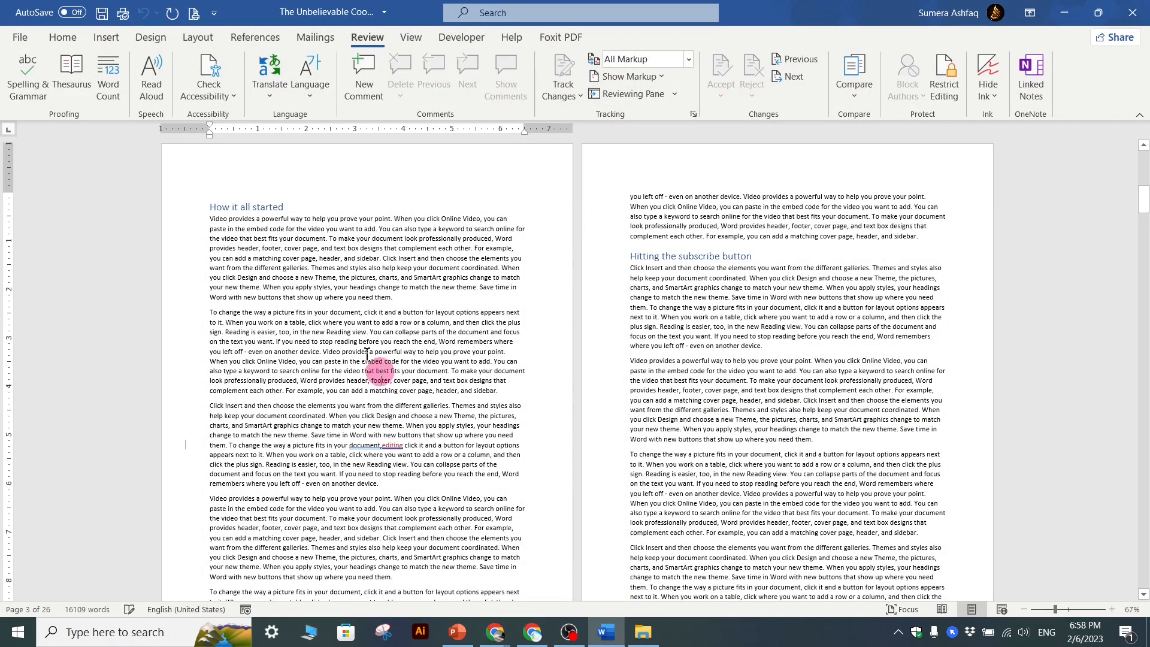
{"action": "left_click_drag", "start_coordinate": [217, 224], "coordinate": [395, 297]}
{"action": "right_click", "coordinate": [334, 242]}
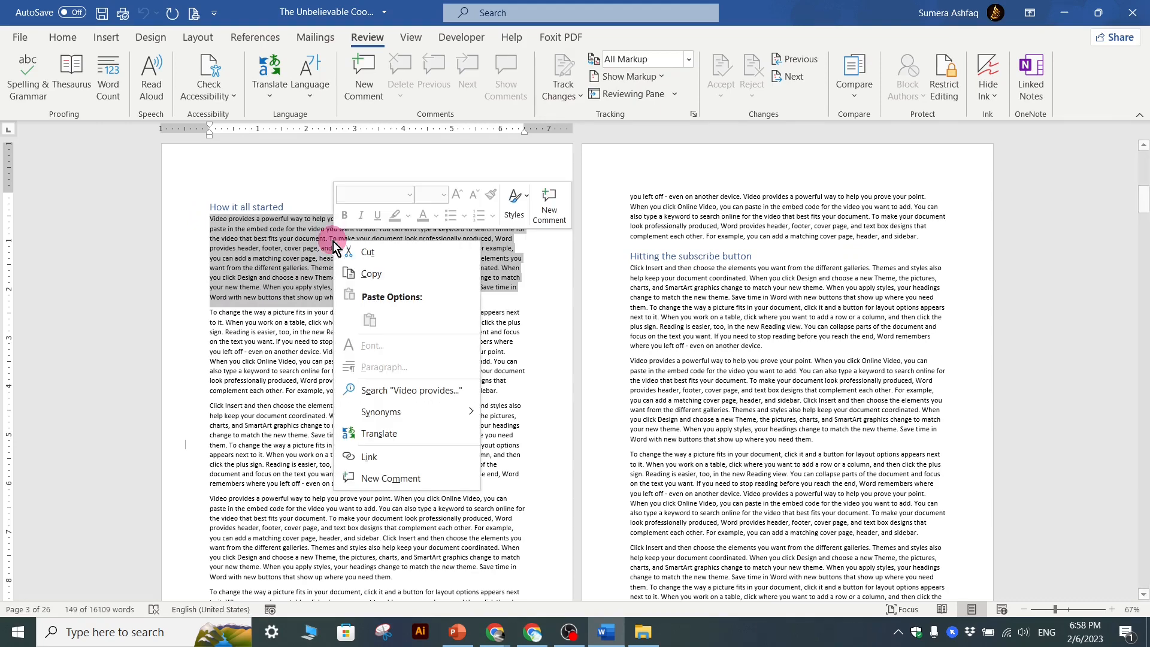
{"action": "left_click", "coordinate": [368, 276]}
Start a new blank Word document from the desktop and paste the copied paragraph into it
{"action": "left_click", "coordinate": [1064, 12]}
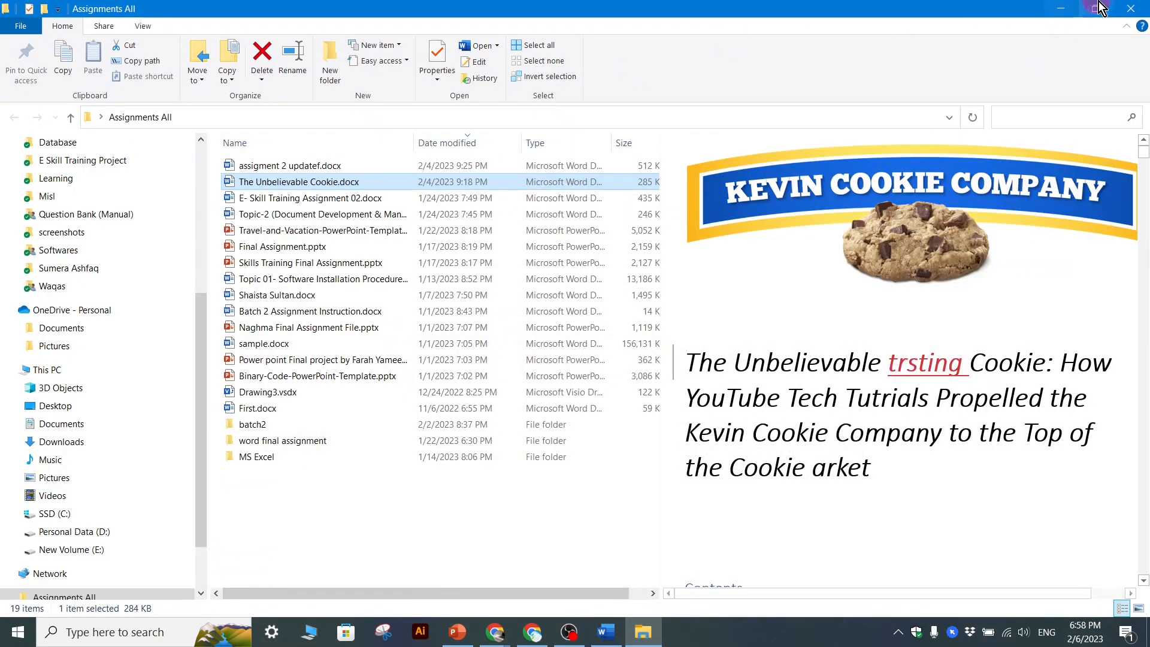
{"action": "left_click", "coordinate": [1066, 12]}
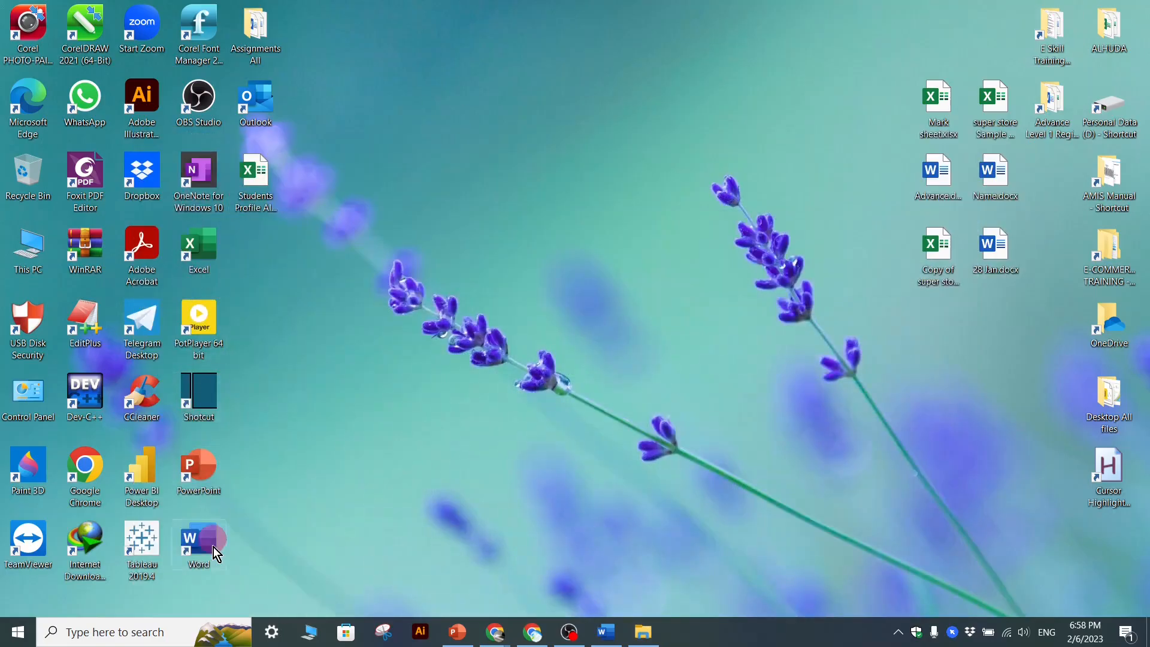
{"action": "double_click", "coordinate": [199, 548]}
{"action": "left_click", "coordinate": [223, 403]}
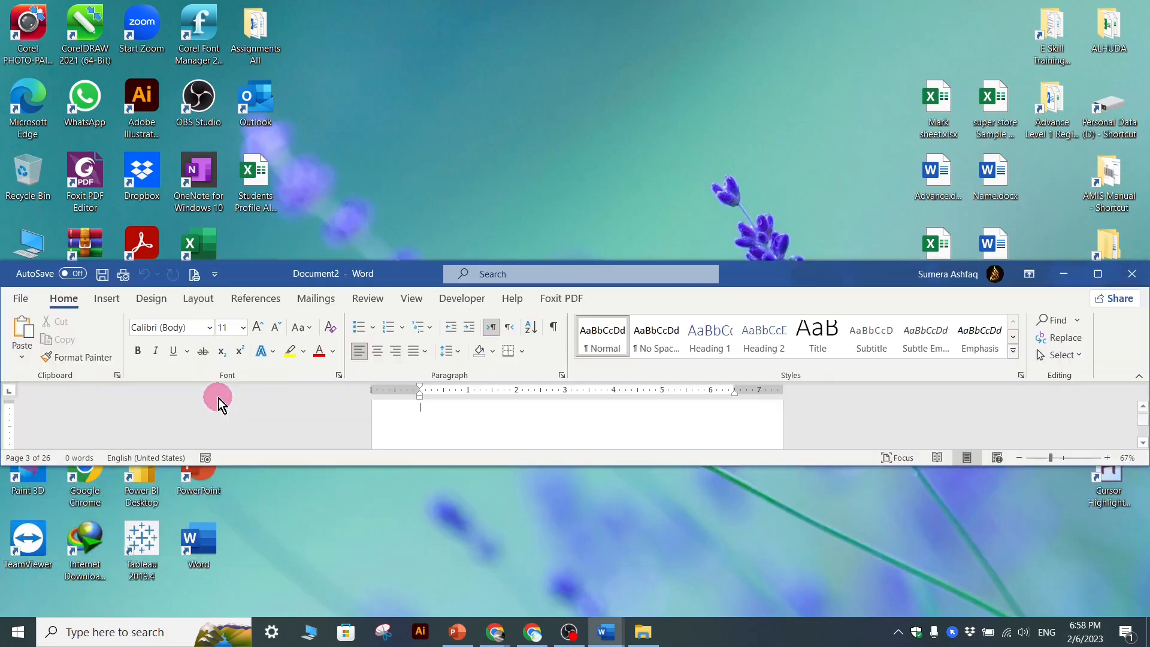
{"action": "left_click", "coordinate": [1098, 273]}
{"action": "key", "text": "ctrl+v"}
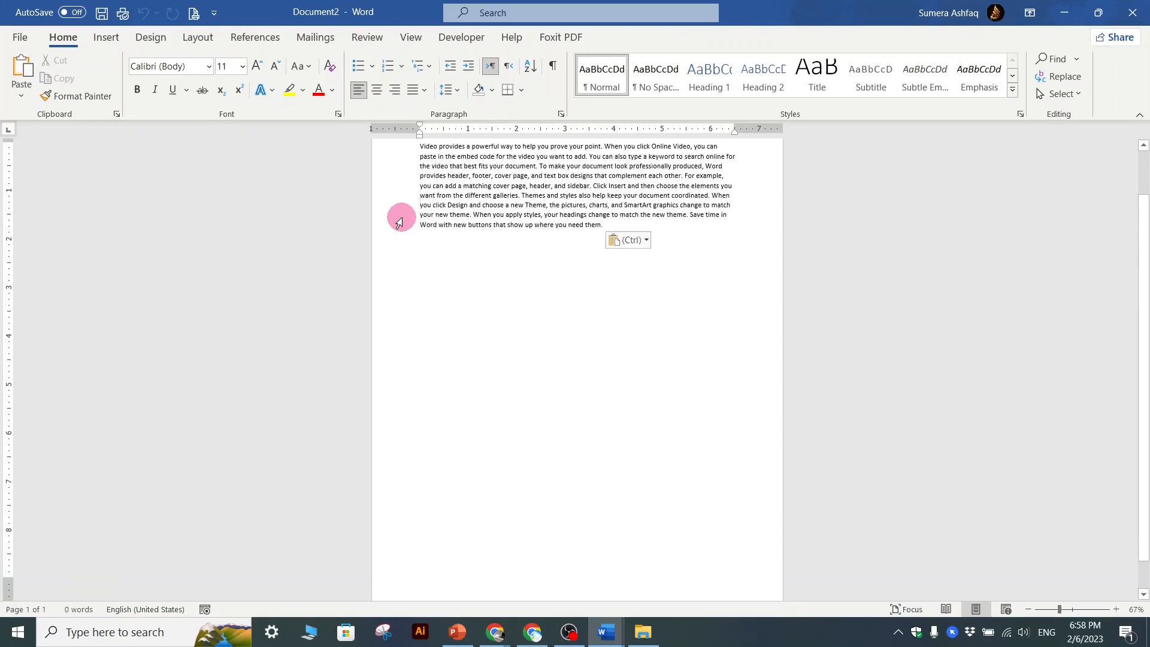
{"action": "scroll", "coordinate": [397, 216], "scroll_direction": "up", "scroll_amount": 1}
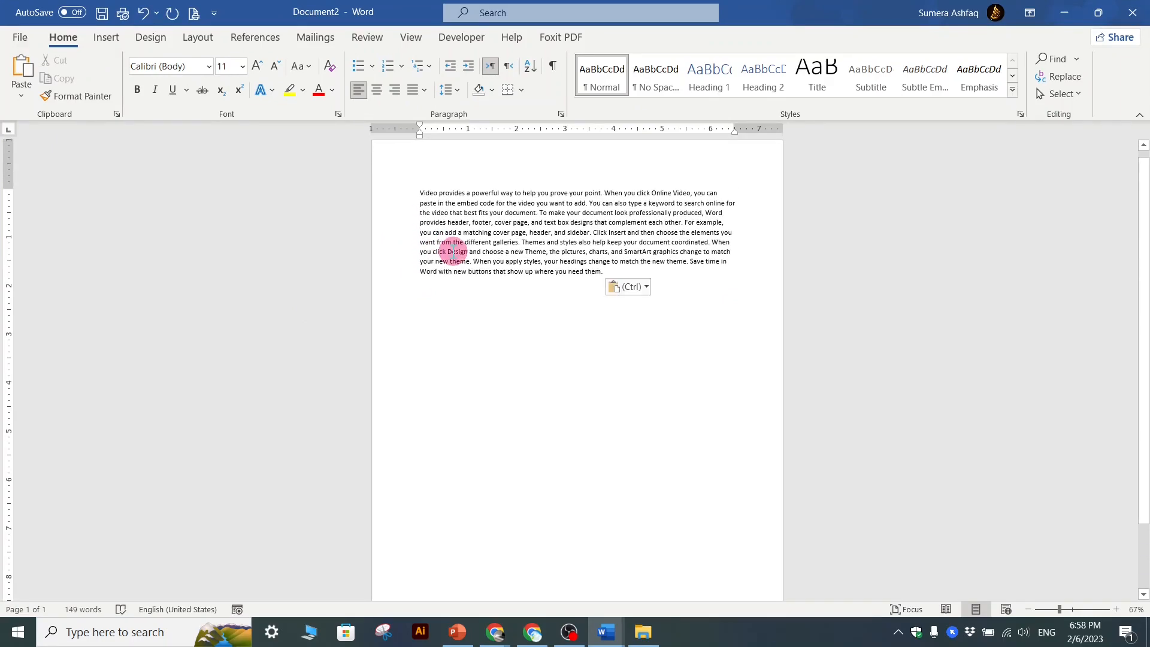
Enlarge all of the pasted text to font size 21
{"action": "key", "text": "ctrl+a"}
{"action": "key", "text": "ctrl+shift+period"}
{"action": "key", "text": "ctrl+shift+period"}
{"action": "key", "text": "ctrl+shift+period"}
{"action": "key", "text": "ctrl+shift+period"}
{"action": "key", "text": "ctrl+shift+period"}
{"action": "key", "text": "ctrl+shift+period"}
{"action": "key", "text": "ctrl+shift+period"}
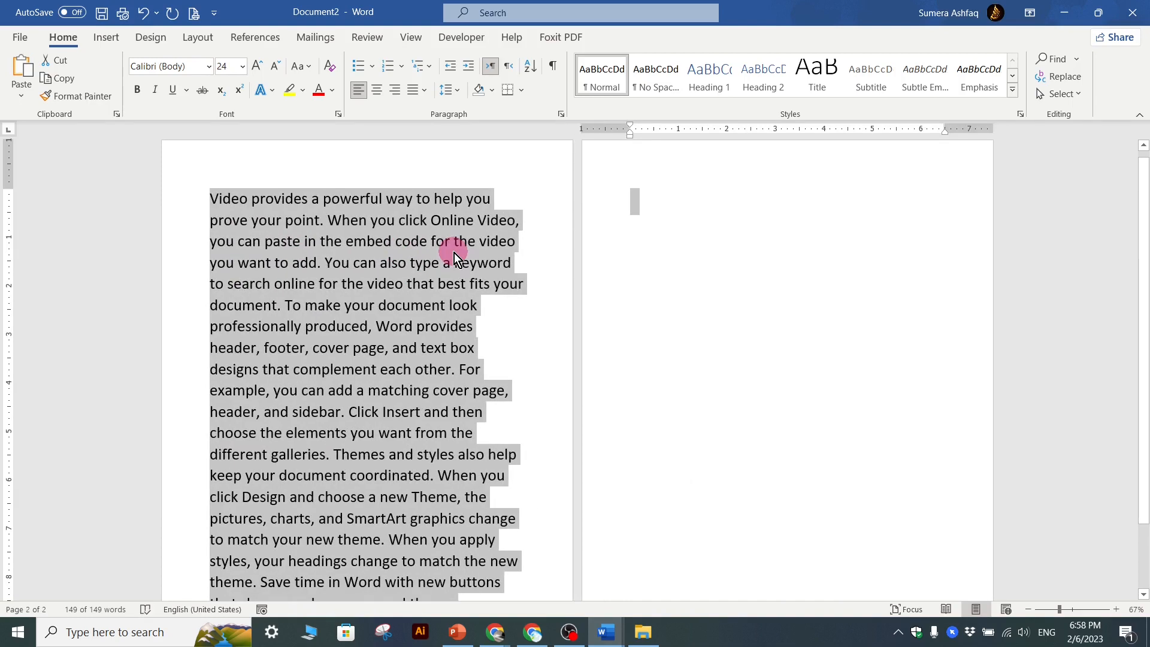
{"action": "key", "text": "ctrl+bracketleft"}
{"action": "key", "text": "ctrl+bracketleft"}
{"action": "key", "text": "ctrl+bracketleft"}
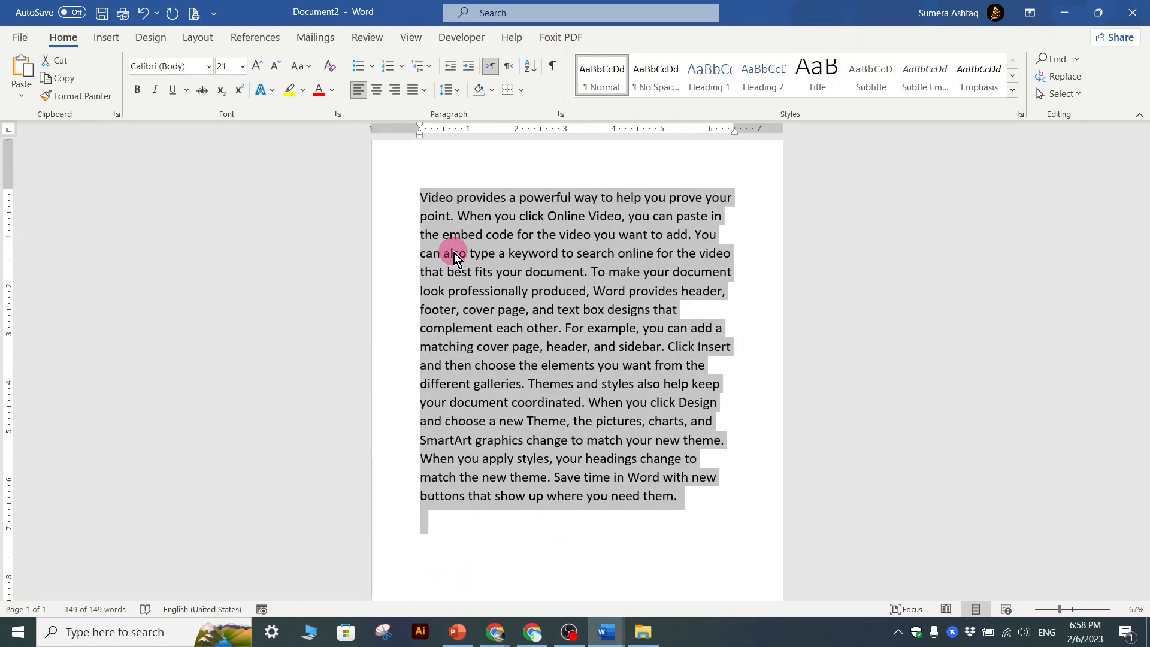
{"action": "left_click", "coordinate": [522, 254]}
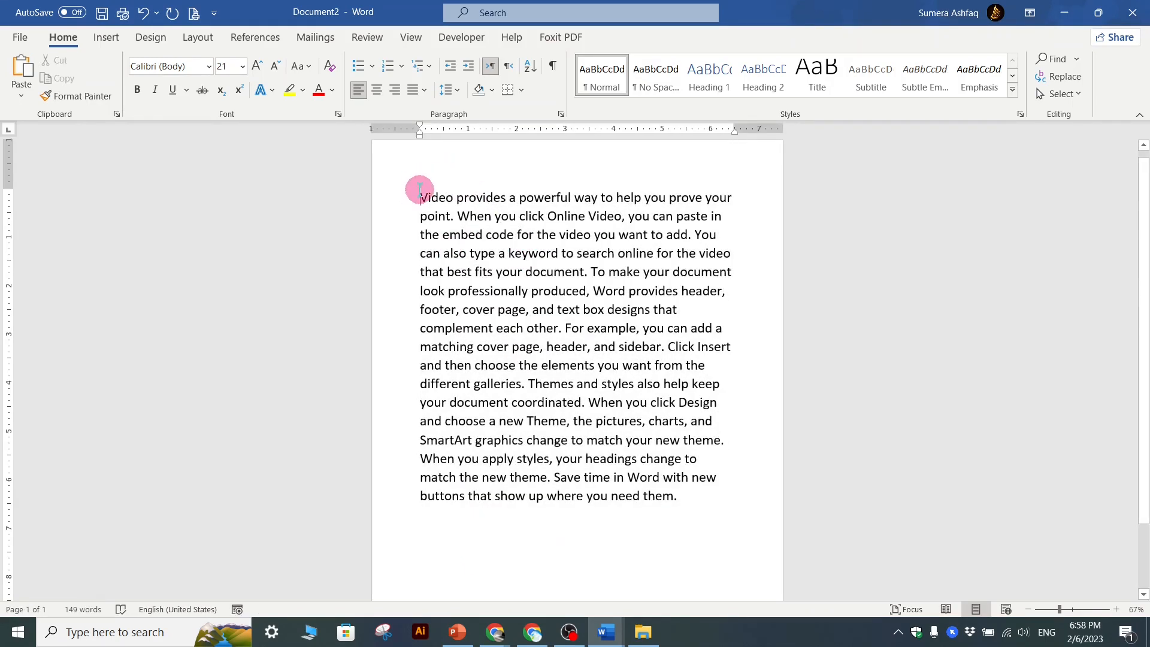
Save the new document to the Desktop folder as Compare1
{"action": "left_click", "coordinate": [104, 15]}
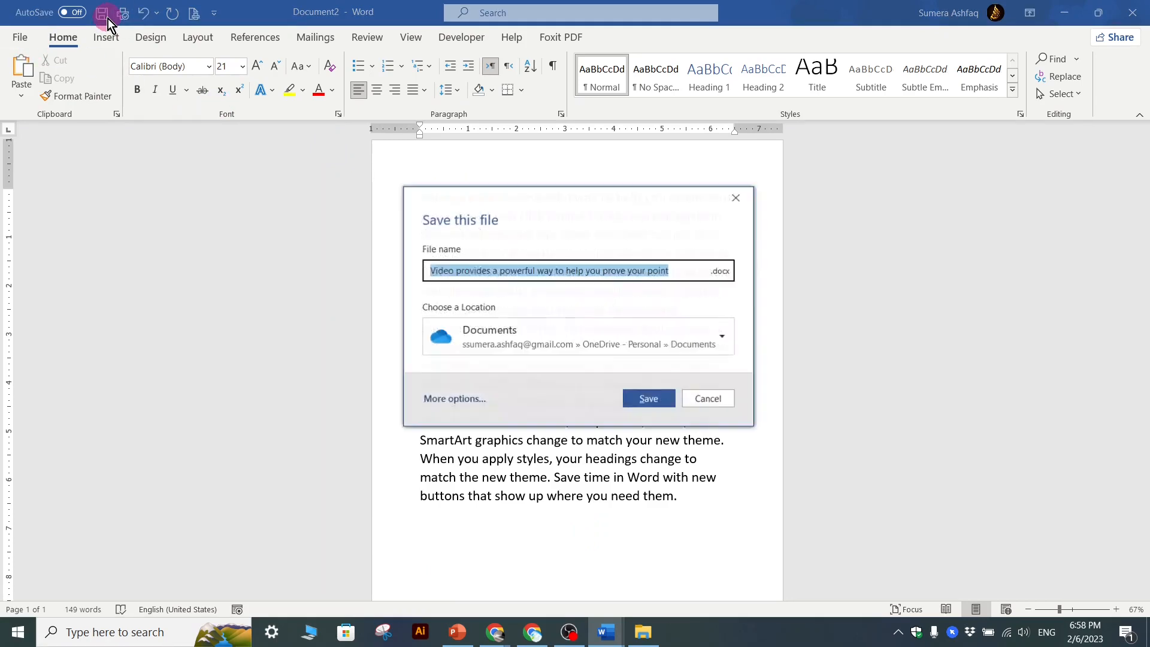
{"action": "left_click", "coordinate": [449, 399]}
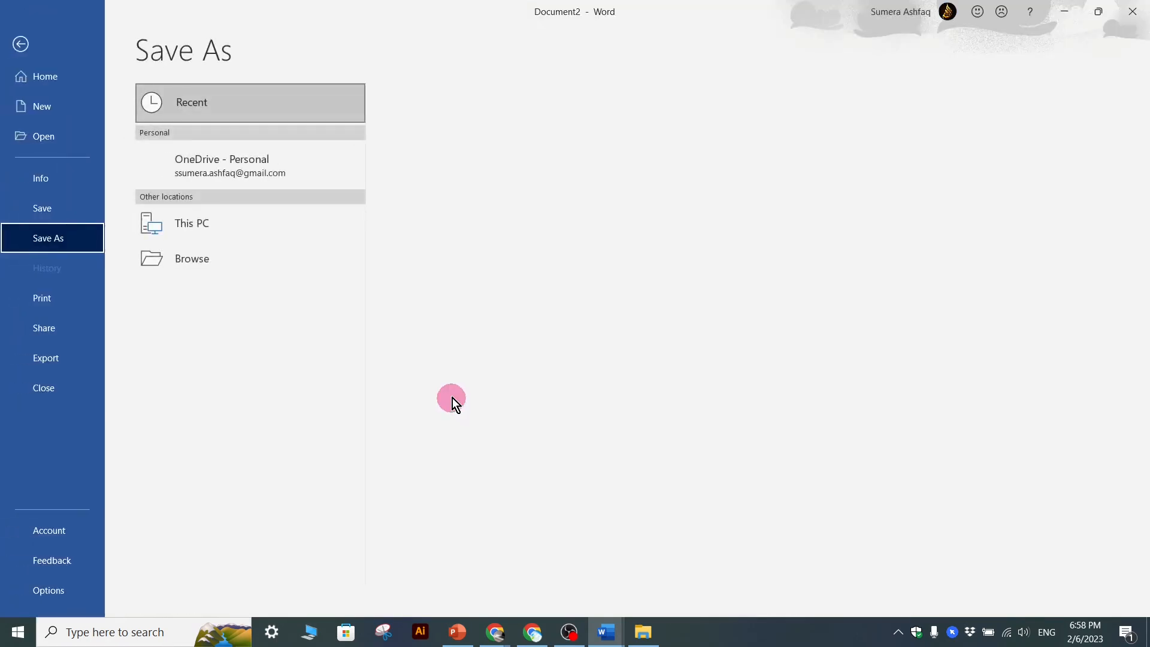
{"action": "left_click", "coordinate": [448, 222]}
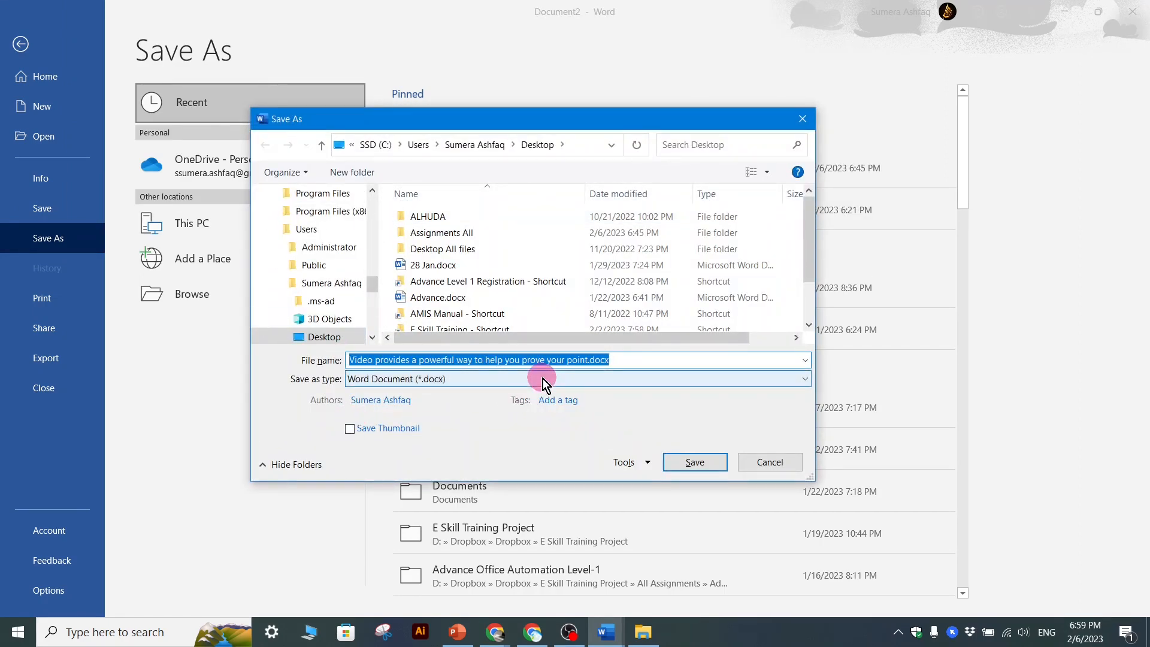
{"action": "type", "text": "1"}
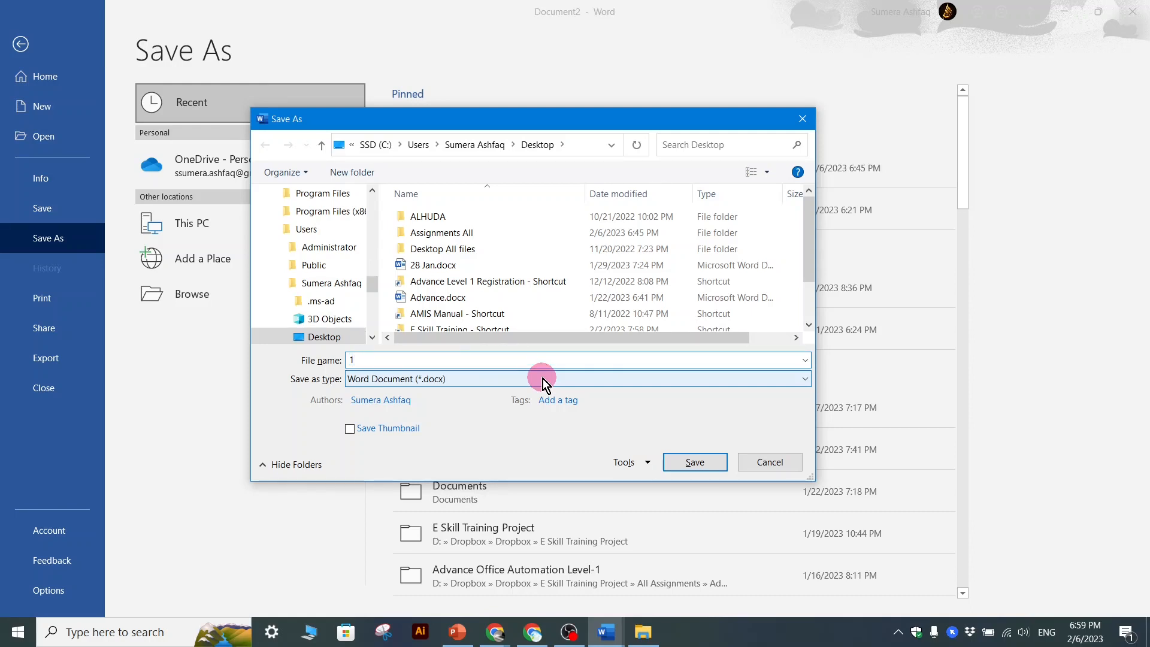
{"action": "type", "text": "C"}
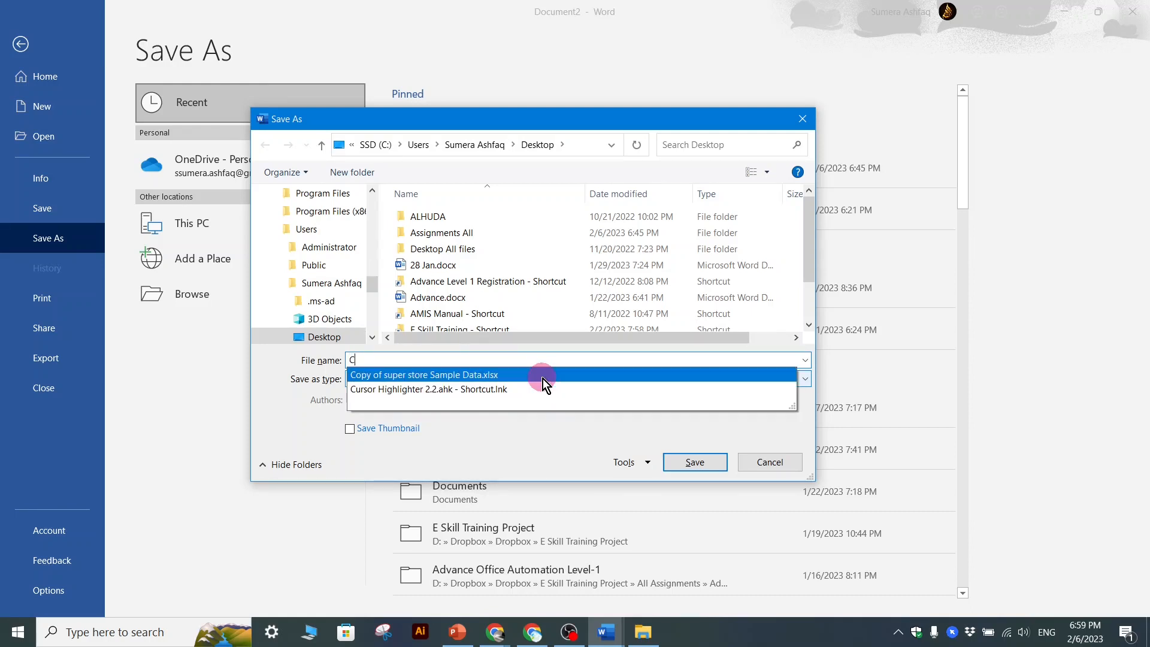
{"action": "type", "text": "omp"}
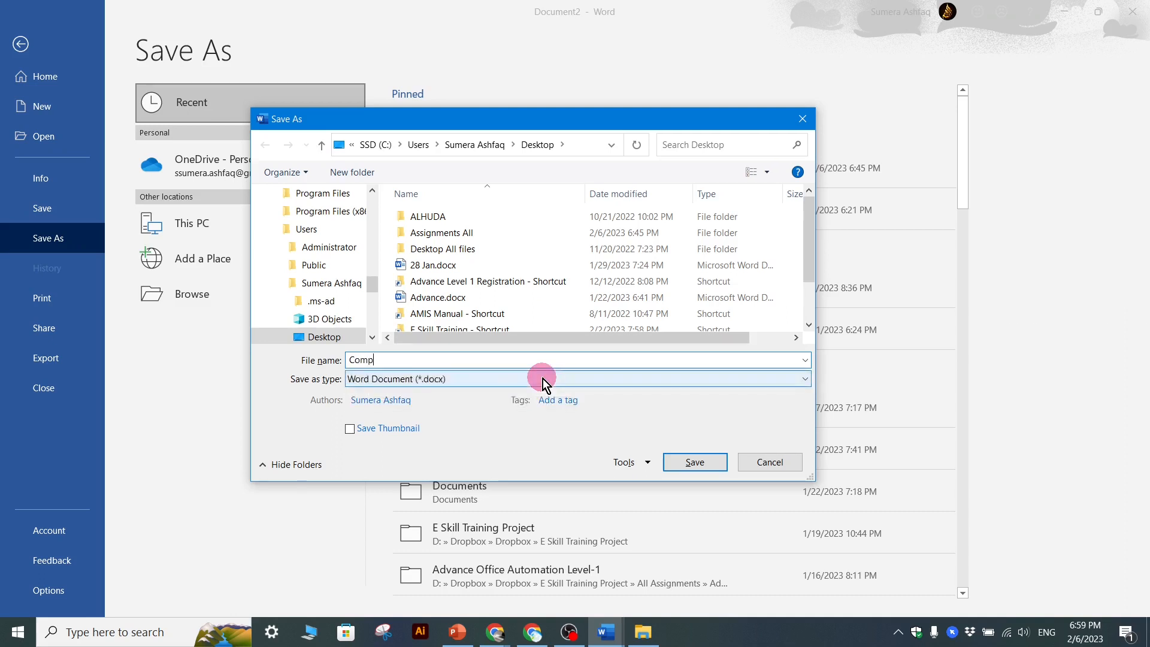
{"action": "type", "text": "are1"}
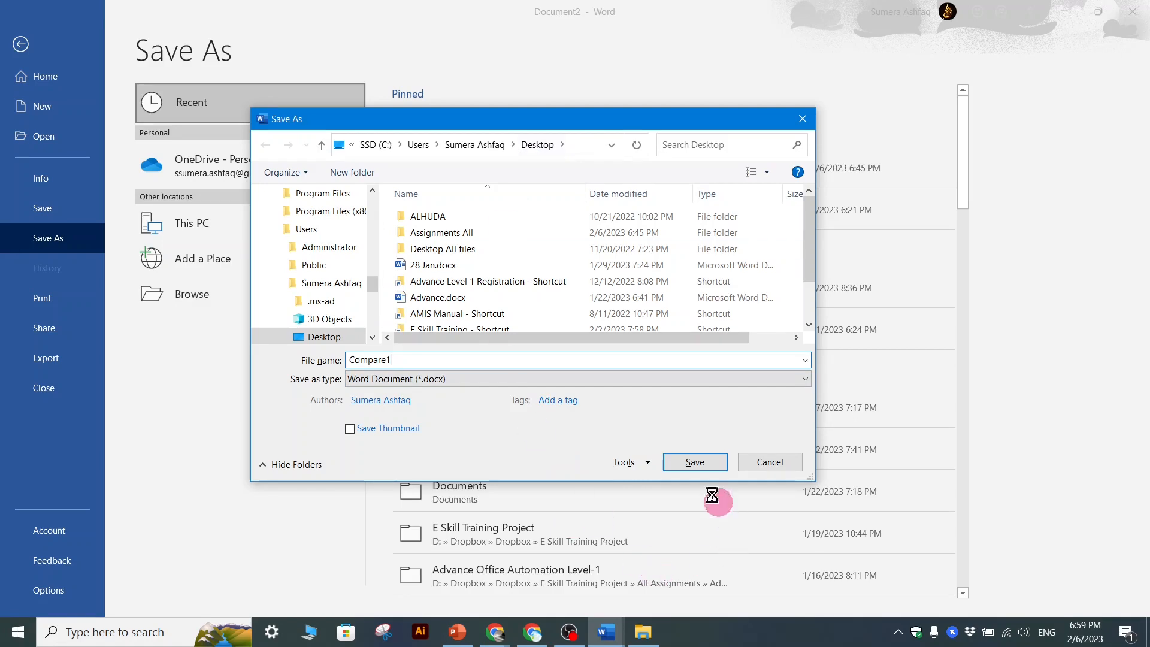
{"action": "left_click", "coordinate": [694, 462]}
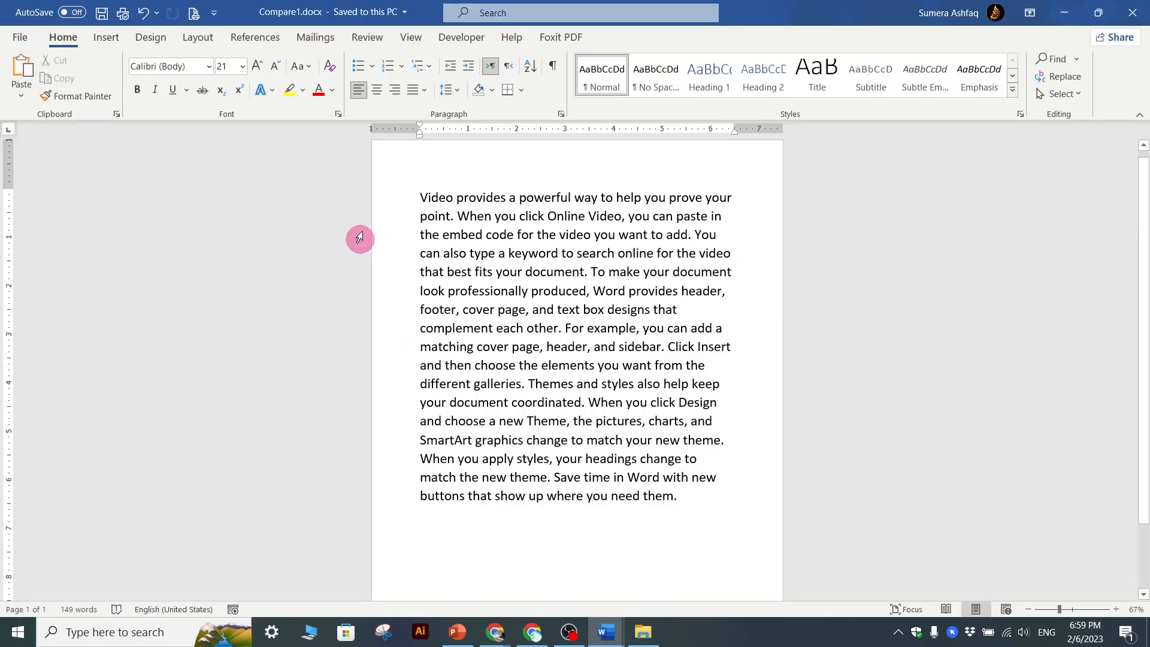
Save a second copy of the document to the Desktop folder as Compare2.docx
{"action": "left_click_drag", "start_coordinate": [683, 496], "coordinate": [439, 459]}
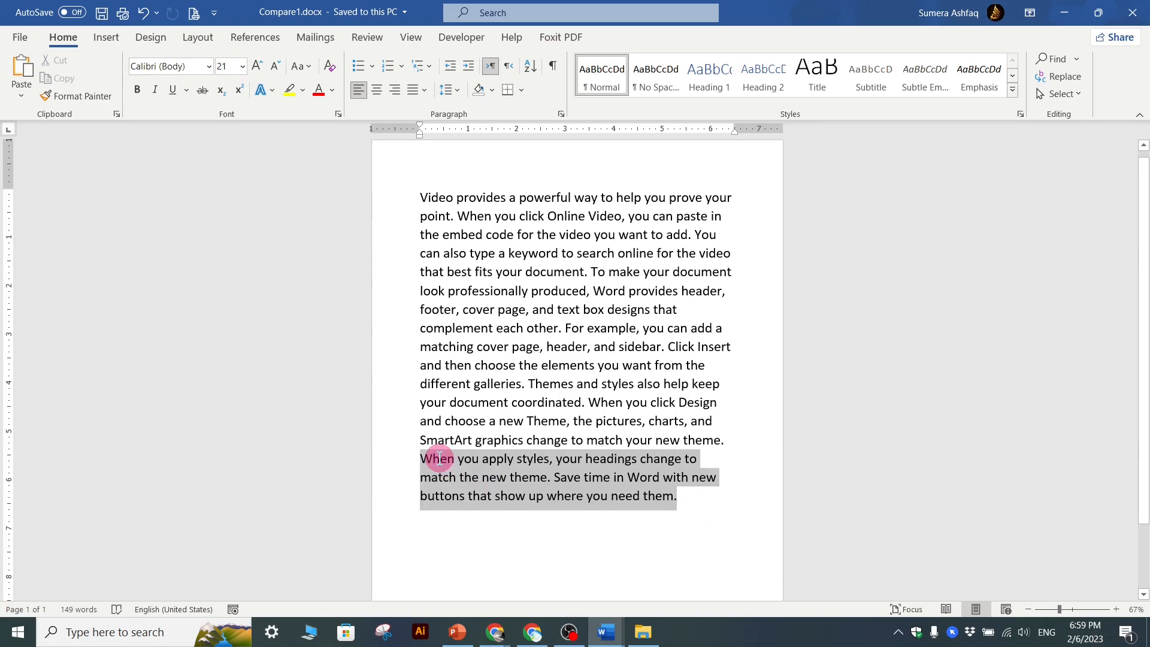
{"action": "left_click", "coordinate": [471, 539]}
{"action": "left_click", "coordinate": [19, 37]}
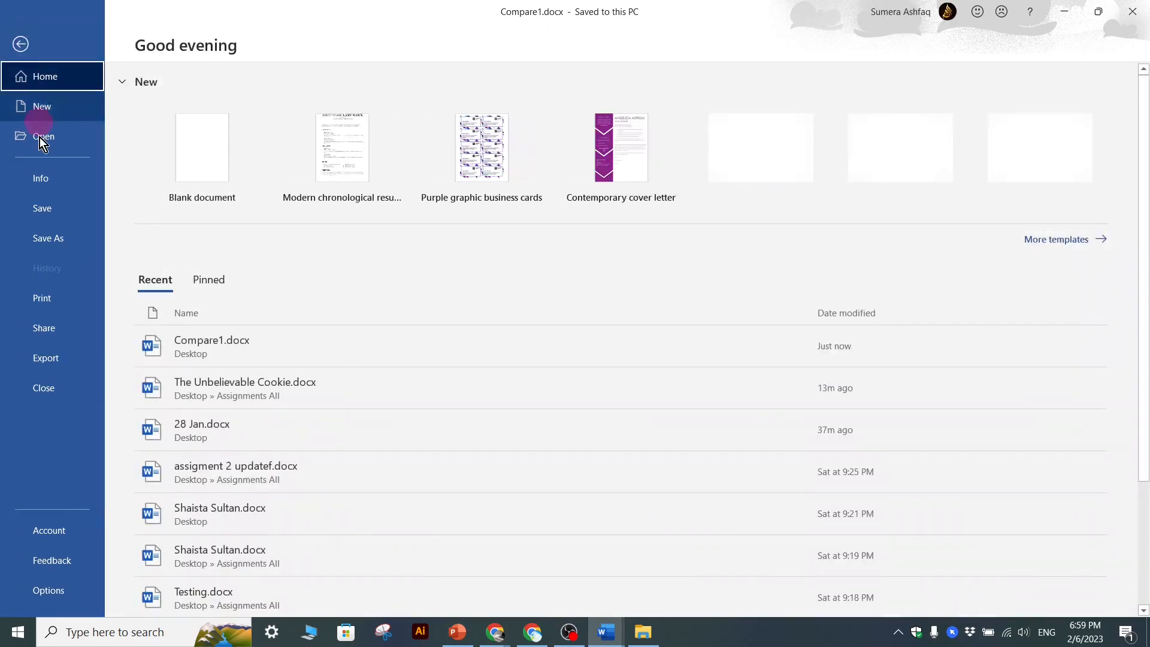
{"action": "left_click", "coordinate": [38, 238]}
{"action": "left_click", "coordinate": [364, 225]}
{"action": "left_click", "coordinate": [460, 170]}
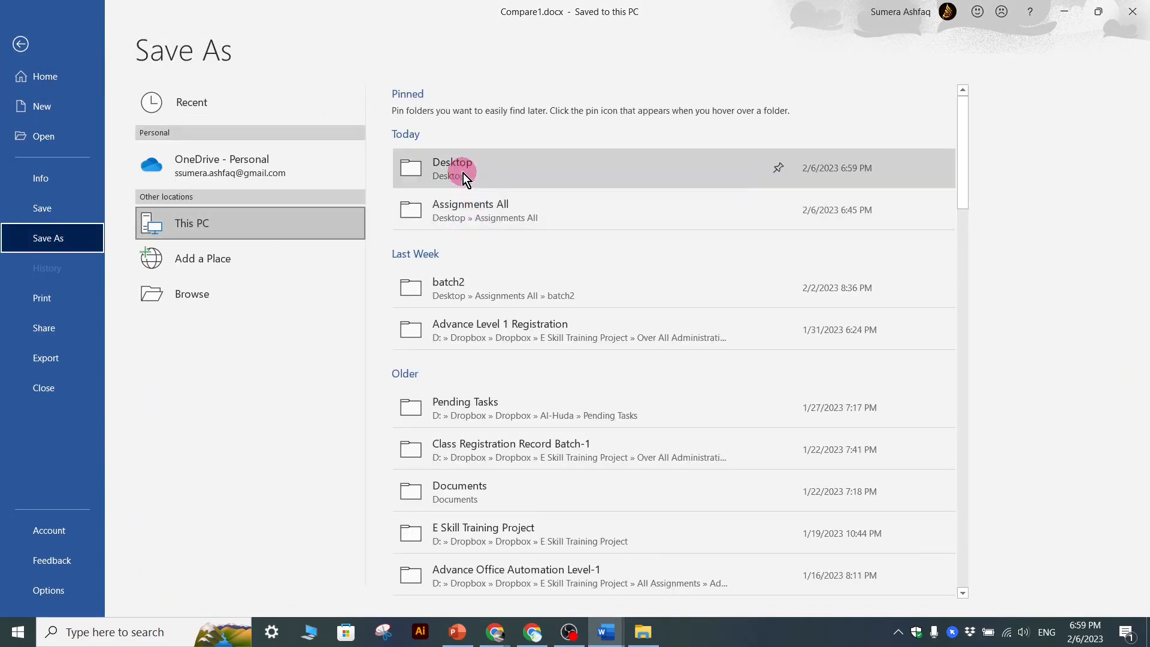
{"action": "left_click", "coordinate": [405, 360]}
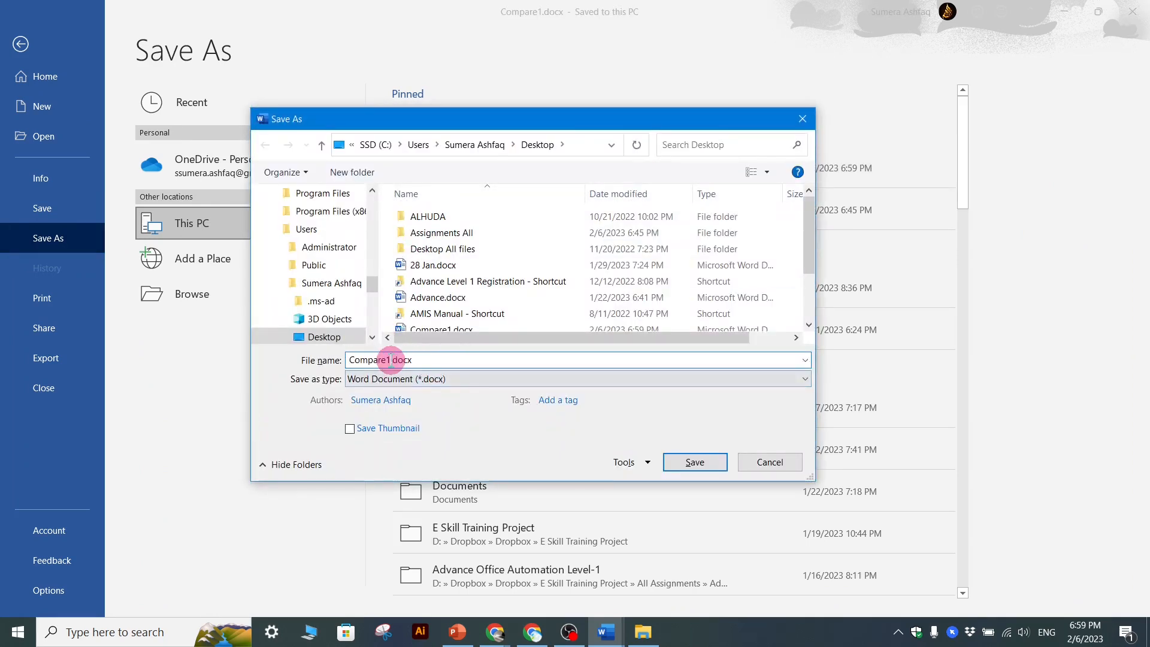
{"action": "key", "text": "BackSpace"}
{"action": "type", "text": "2"}
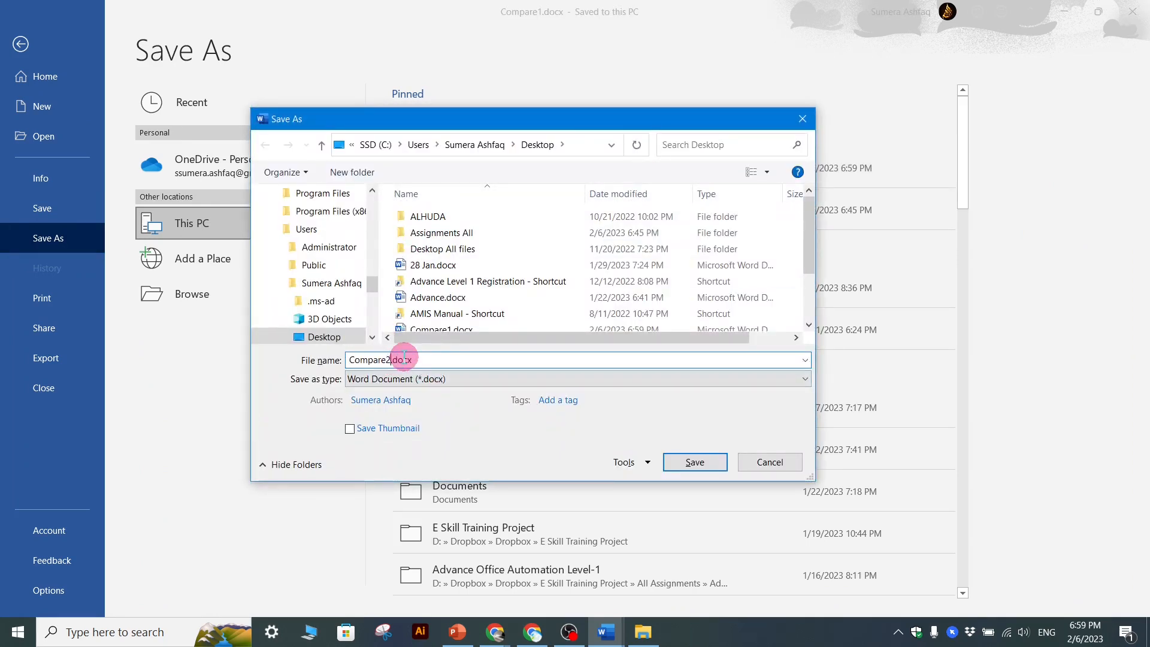
{"action": "left_click", "coordinate": [696, 465]}
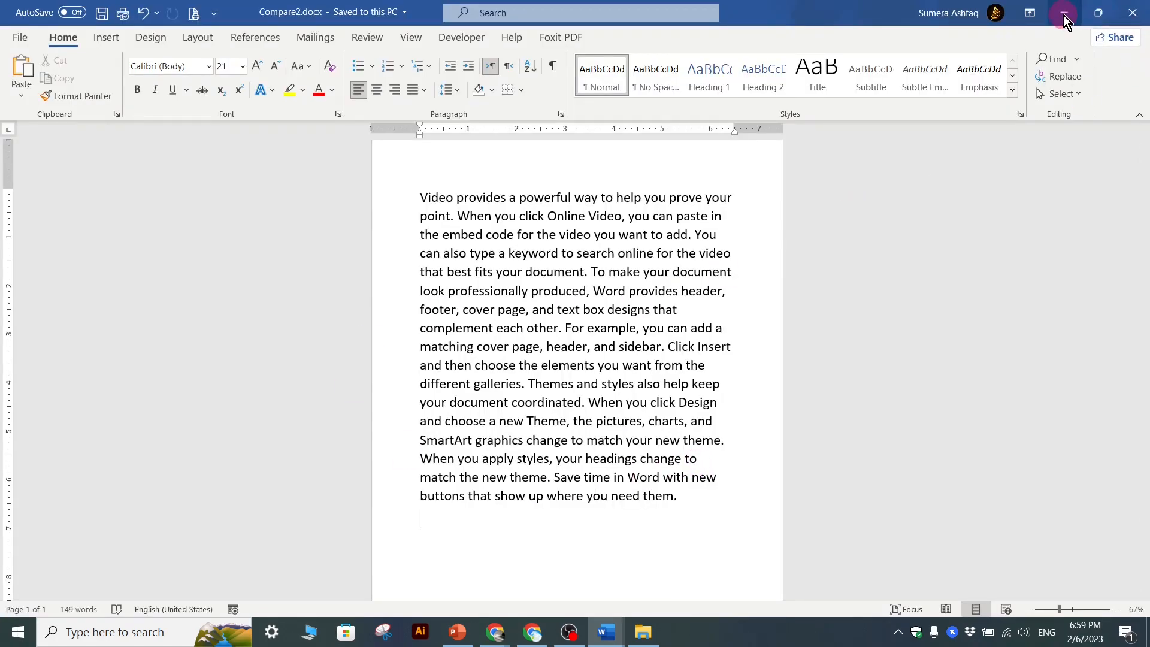
Open Compare1.docx from the desktop to check it, and close it to return to Compare2.docx
{"action": "left_click", "coordinate": [1064, 15]}
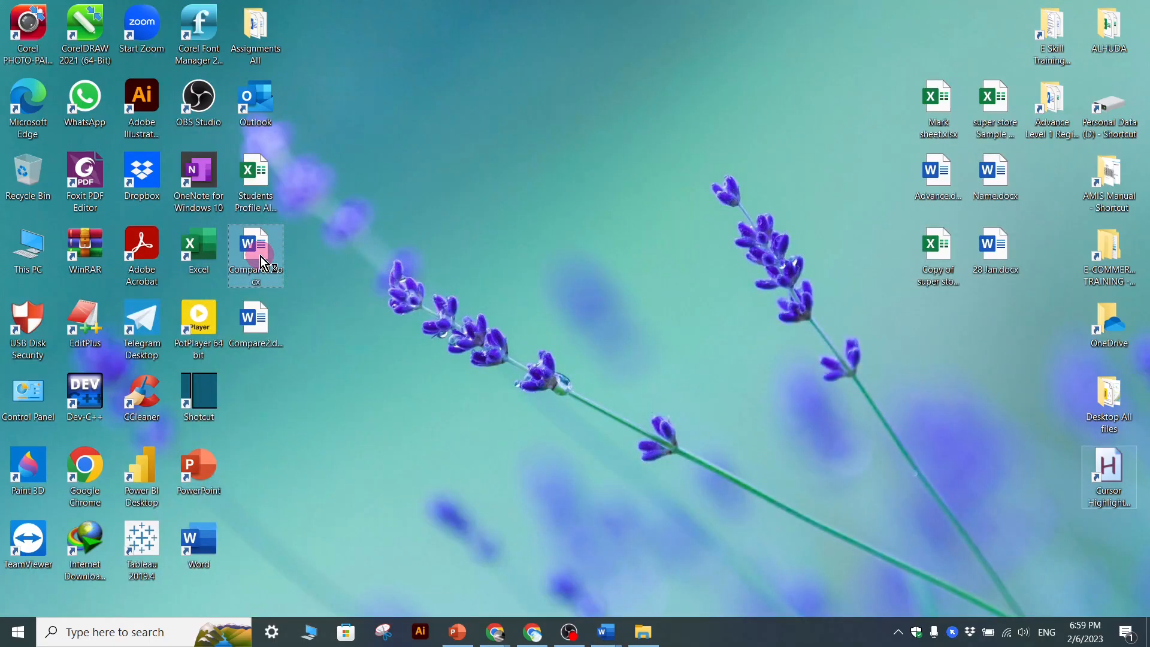
{"action": "double_click", "coordinate": [261, 259]}
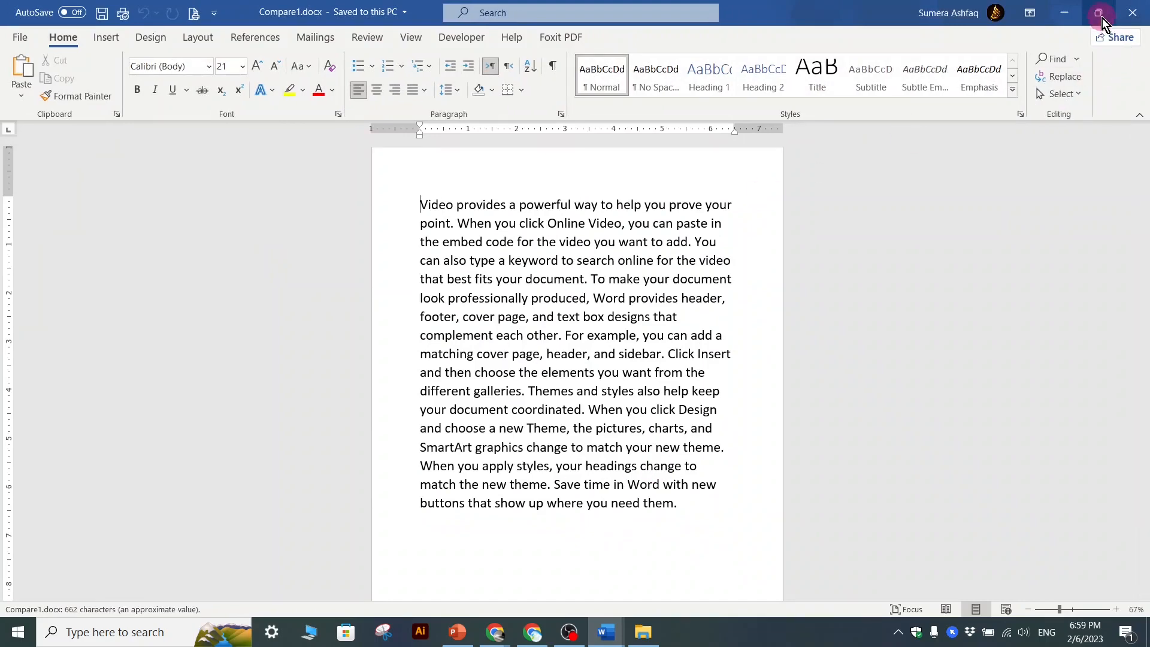
{"action": "left_click", "coordinate": [1098, 12]}
{"action": "left_click_drag", "start_coordinate": [839, 286], "coordinate": [834, 250]}
{"action": "left_click", "coordinate": [1080, 249]}
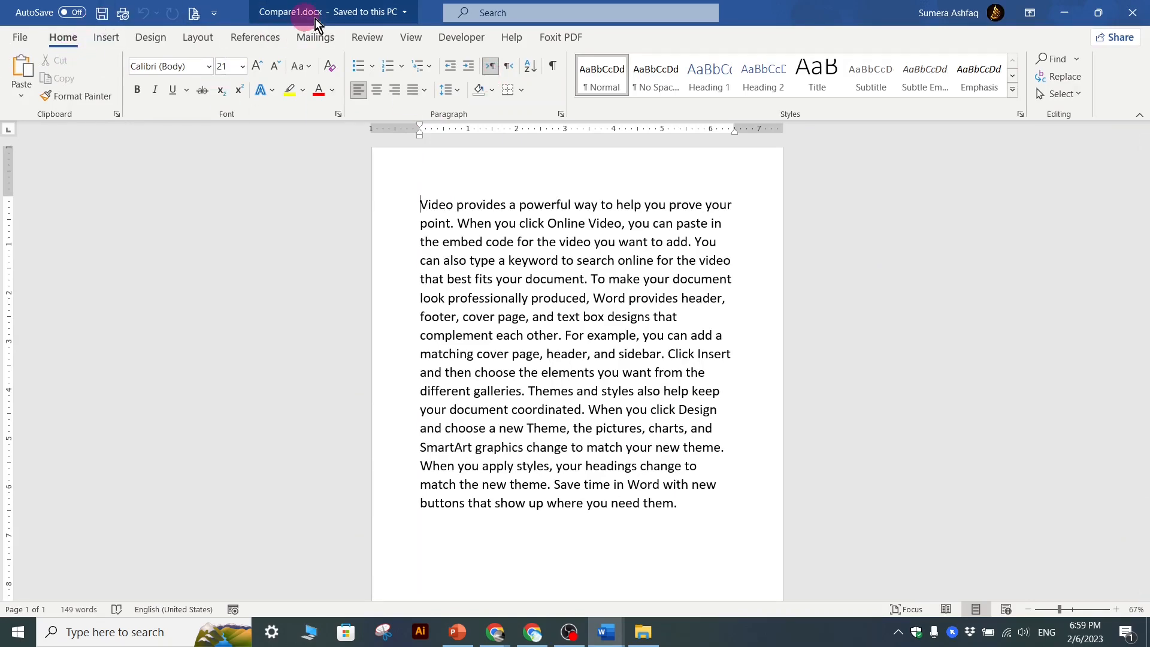
{"action": "left_click", "coordinate": [1135, 16]}
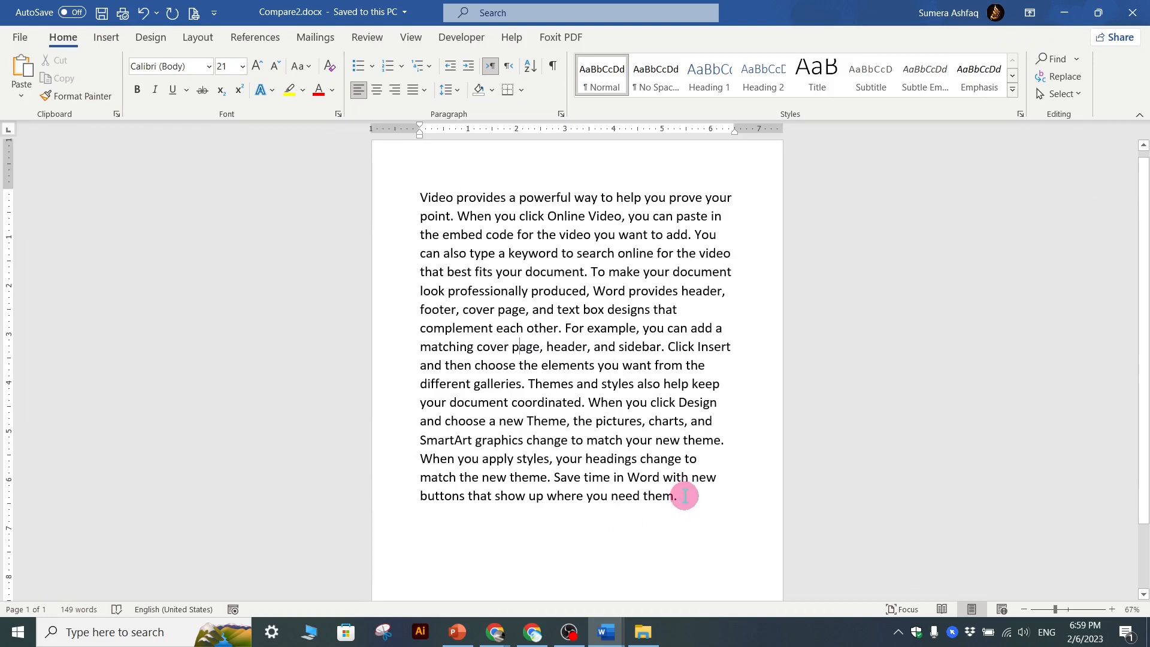
Split the paragraph before "Themes and styles" and insert the line "This is second File ." between the two parts
{"action": "left_click", "coordinate": [685, 495]}
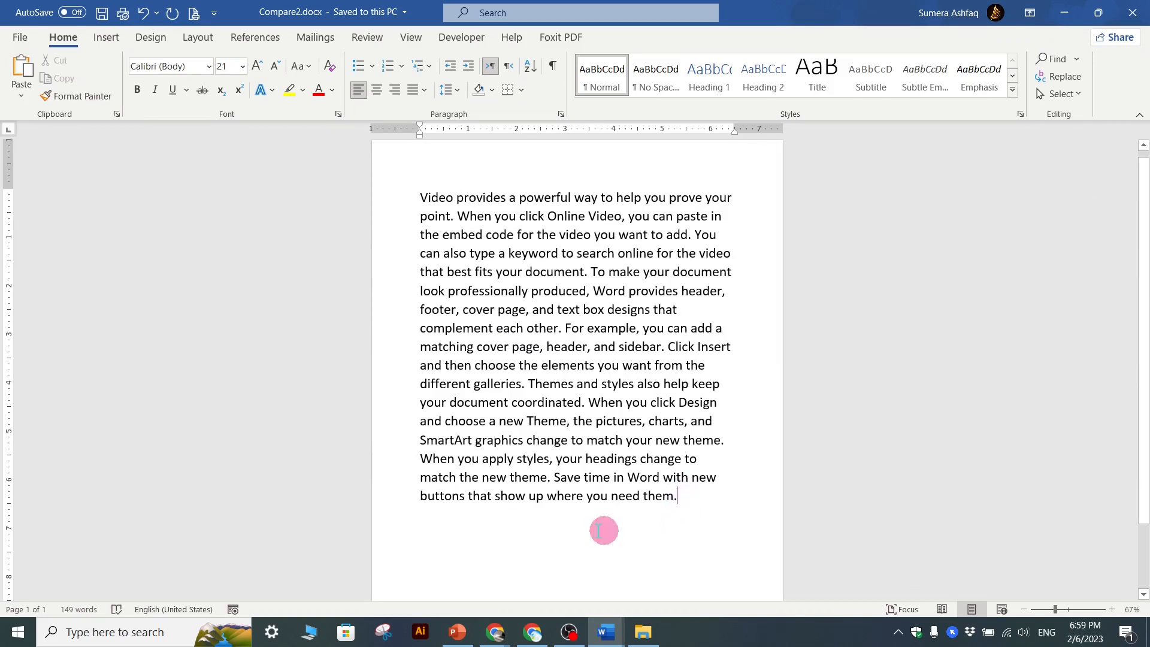
{"action": "left_click", "coordinate": [528, 384]}
{"action": "key", "text": "Return"}
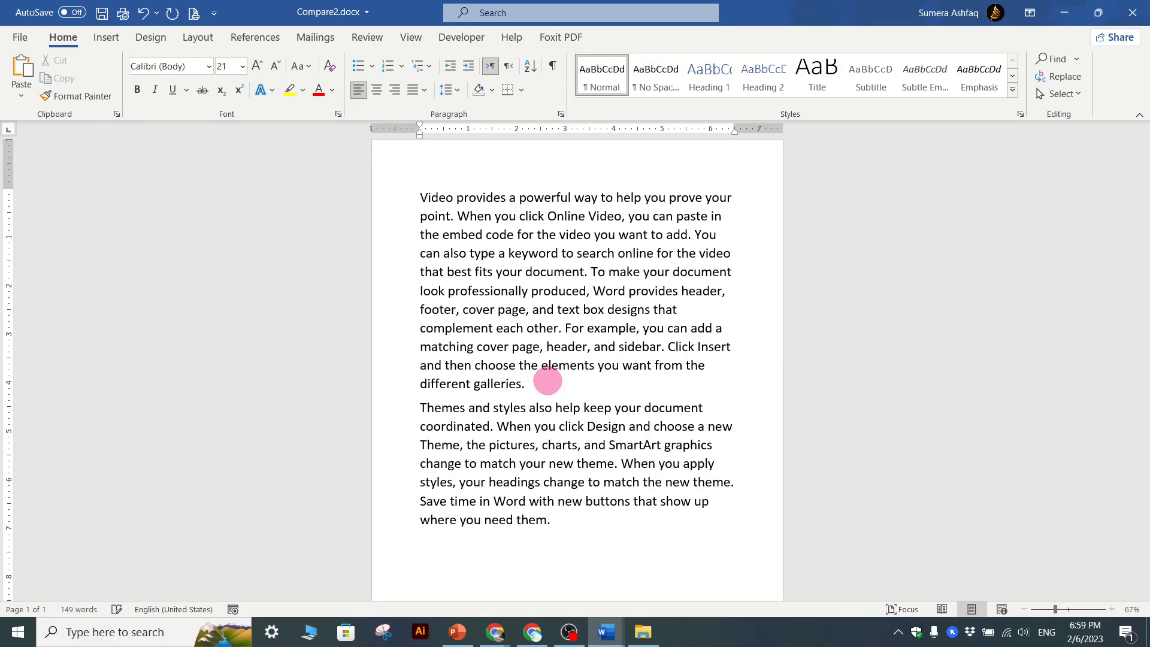
{"action": "key", "text": "Return"}
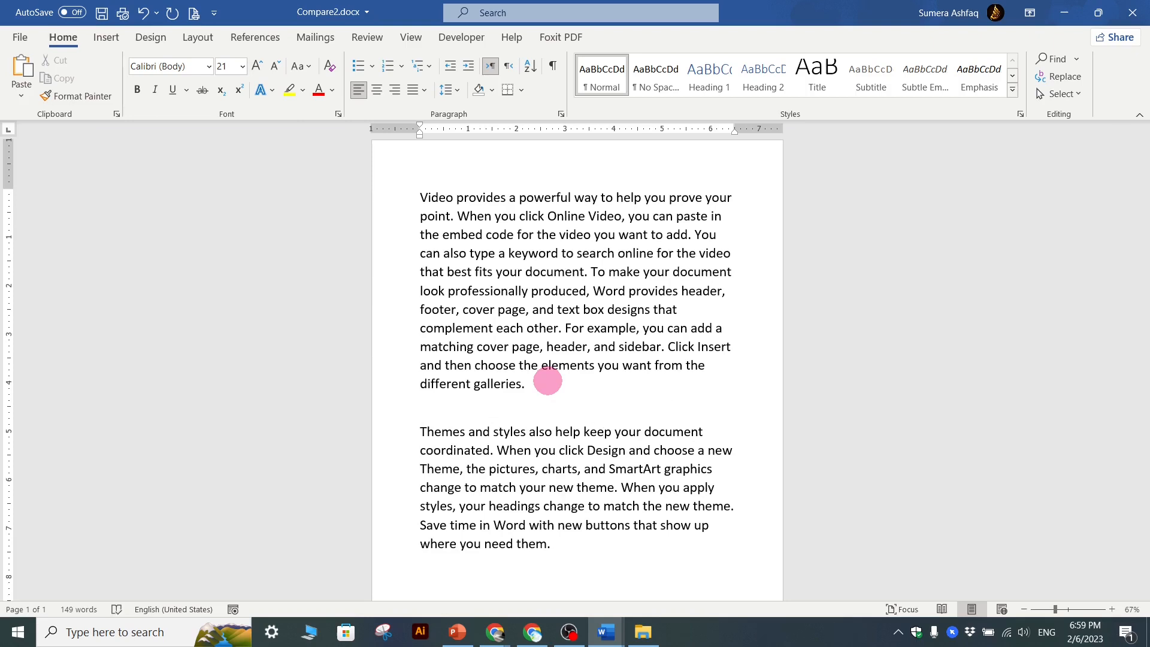
{"action": "type", "text": "This is second Fi"}
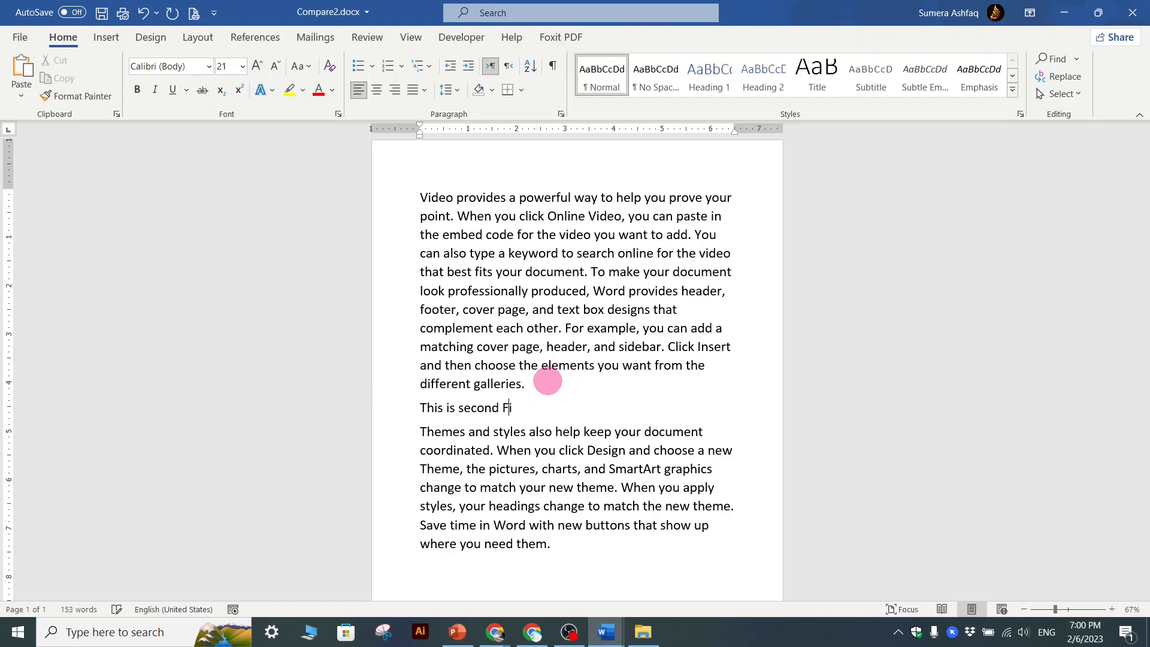
{"action": "type", "text": "le ."}
Start a new paragraph at "When you click Online Video" after the opening sentence
{"action": "left_click", "coordinate": [458, 216]}
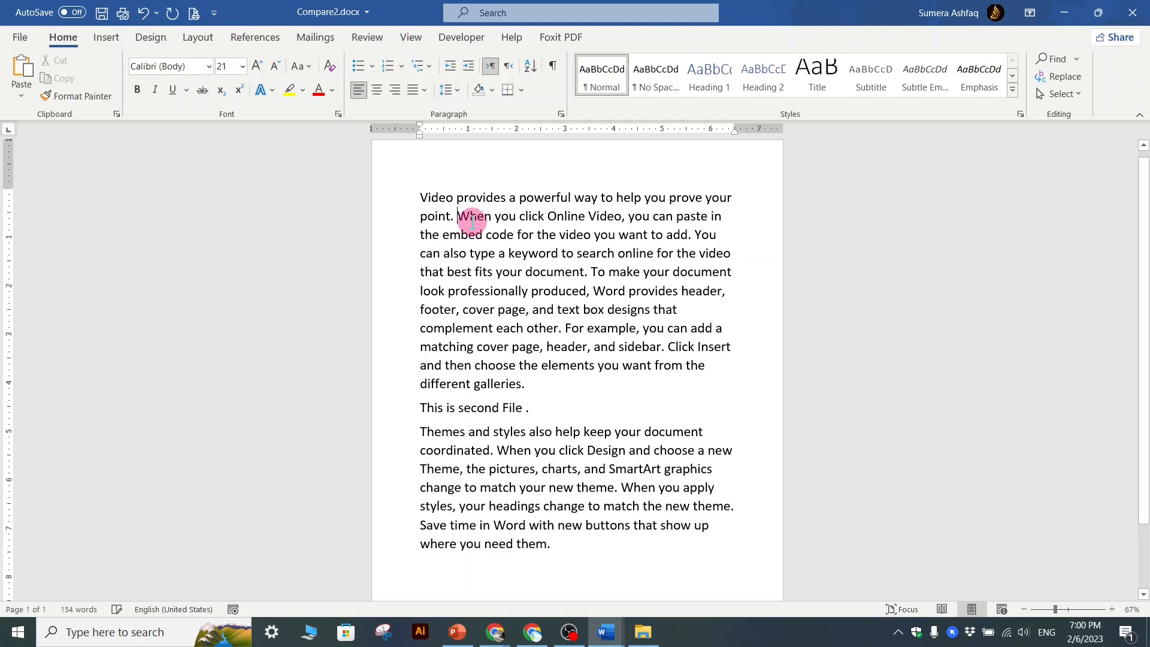
{"action": "key", "text": "Return"}
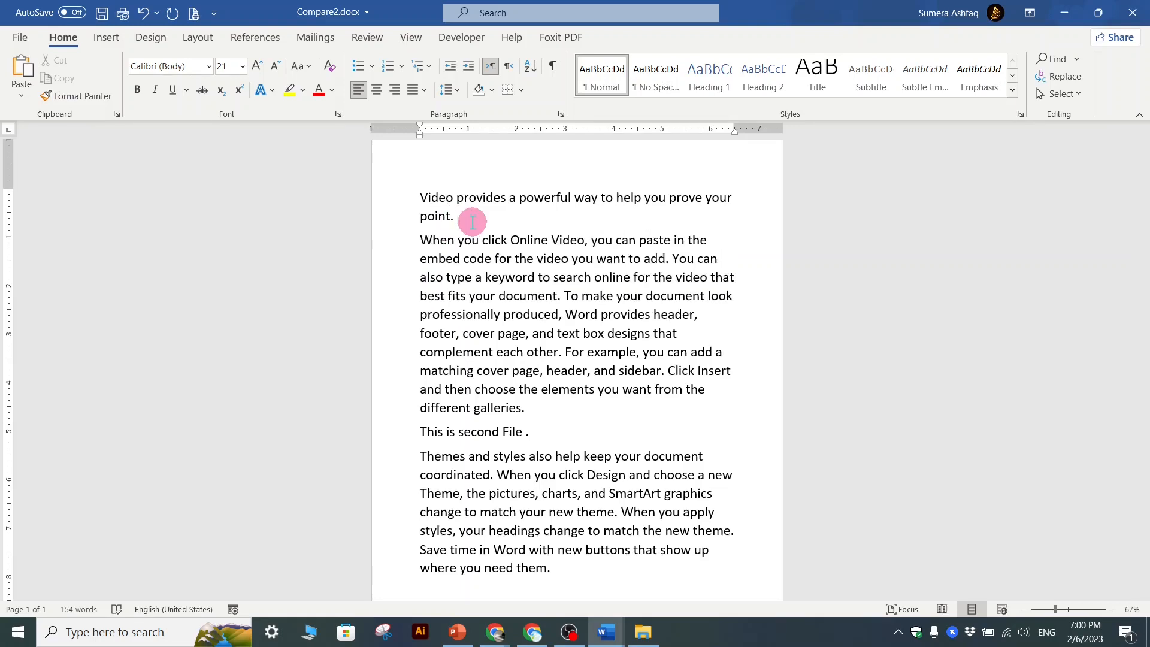
Add "I am editing this file." after the opening sentence and join the following "When you click Online Video" paragraph to it
{"action": "type", "text": "I am edit"}
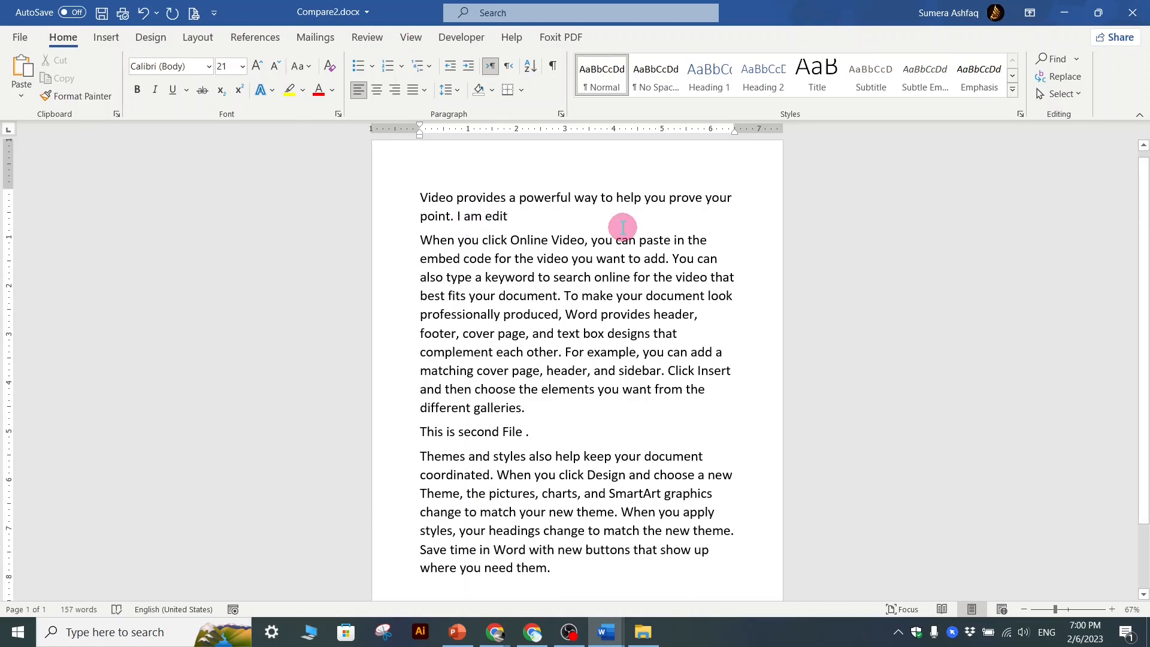
{"action": "type", "text": "ing this file"}
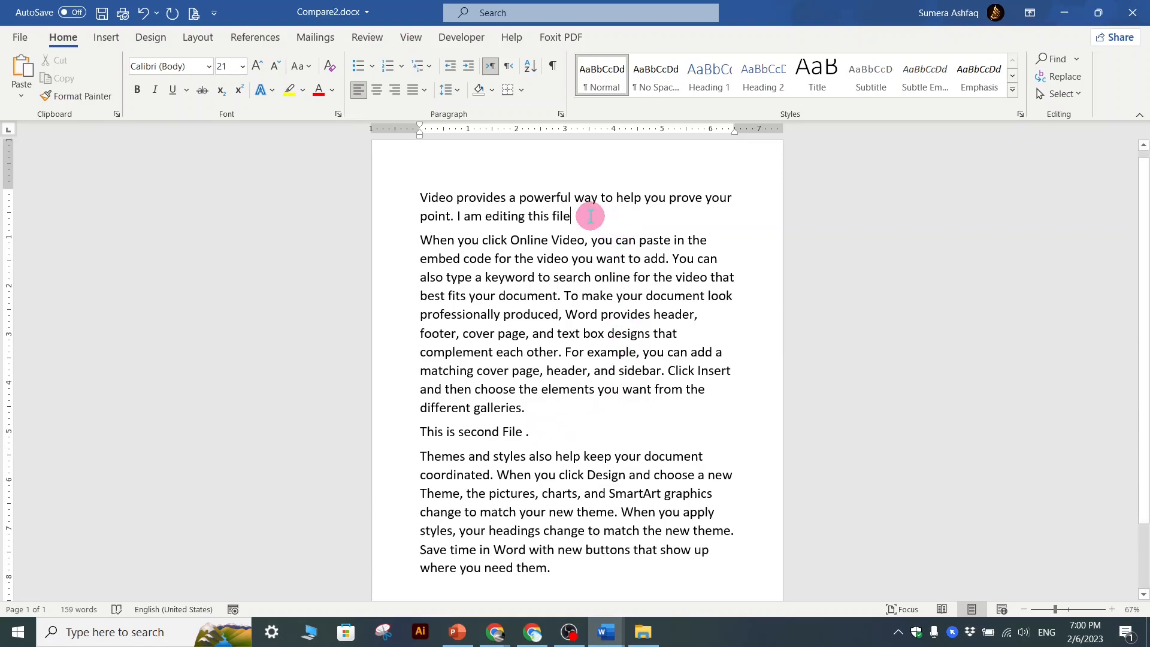
{"action": "type", "text": "."}
{"action": "key", "text": "Delete"}
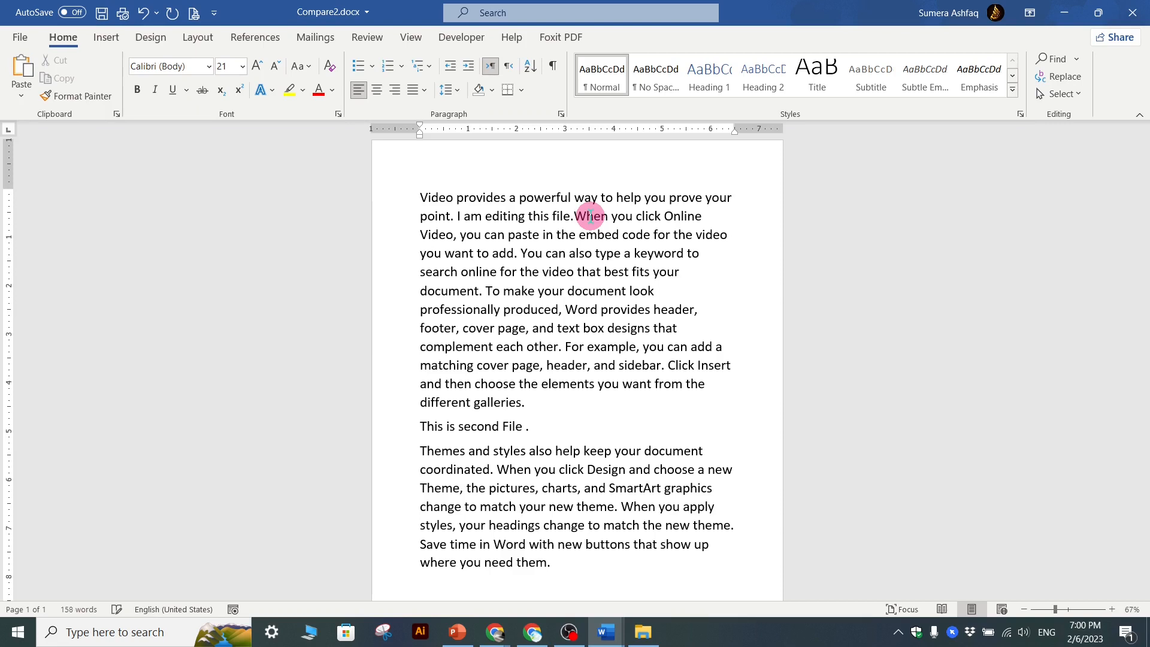
Join the line "This is second File ." to the paragraph above it, and save and close Compare2.docx
{"action": "left_click", "coordinate": [537, 411]}
{"action": "key", "text": "Delete"}
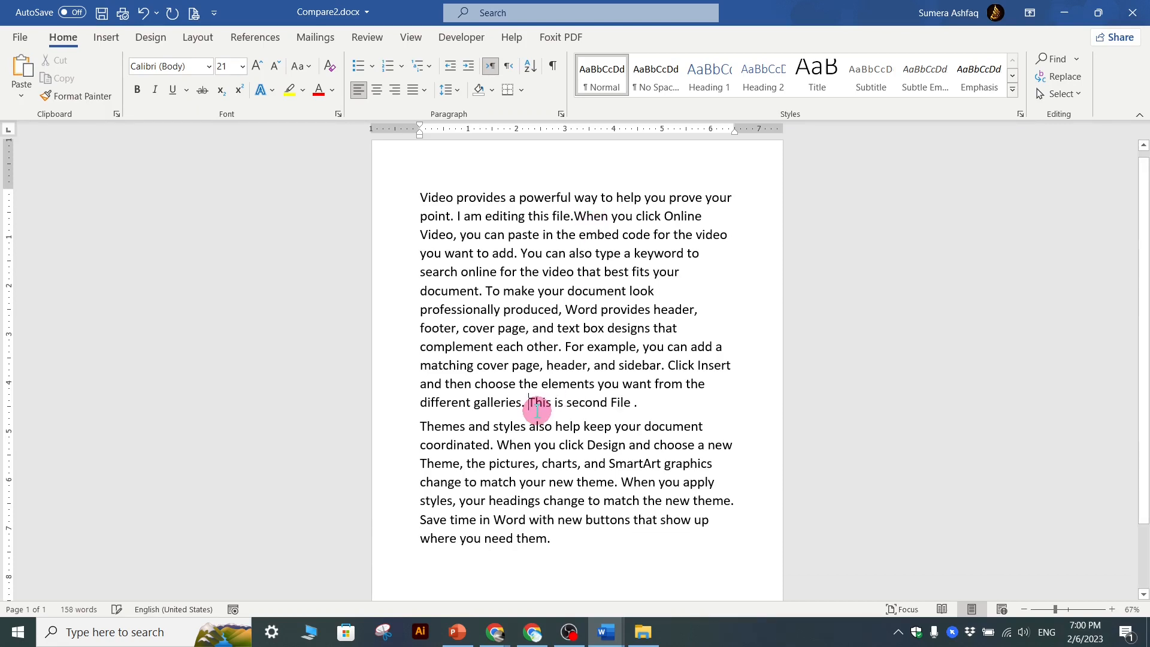
{"action": "left_click", "coordinate": [102, 13]}
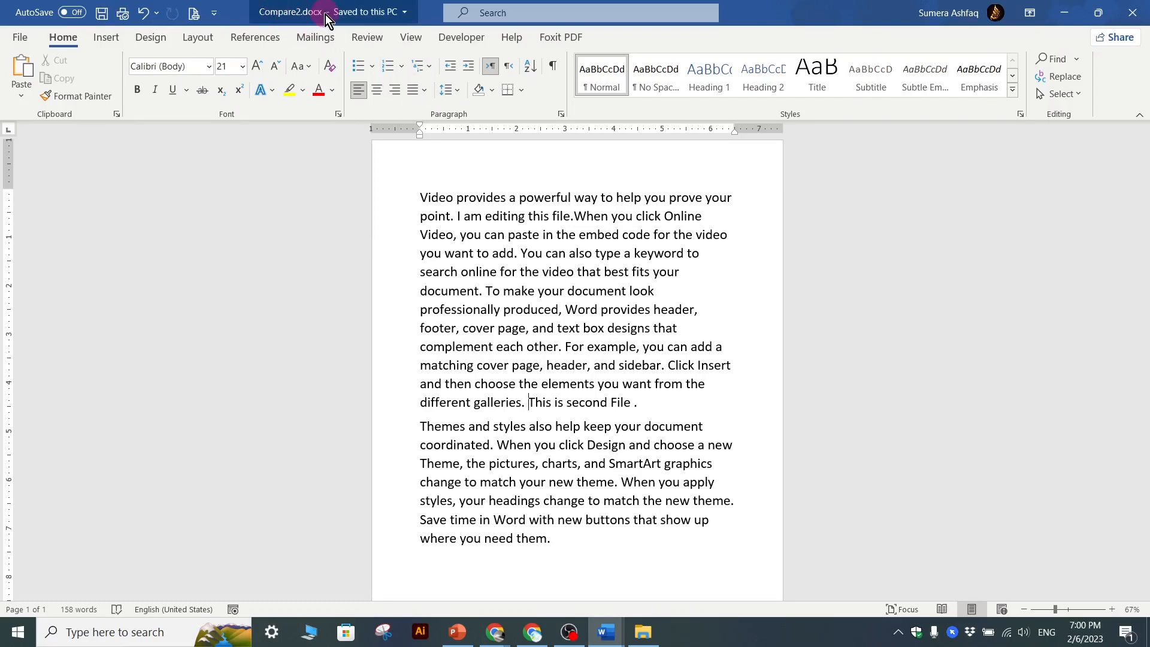
{"action": "left_click", "coordinate": [1130, 17]}
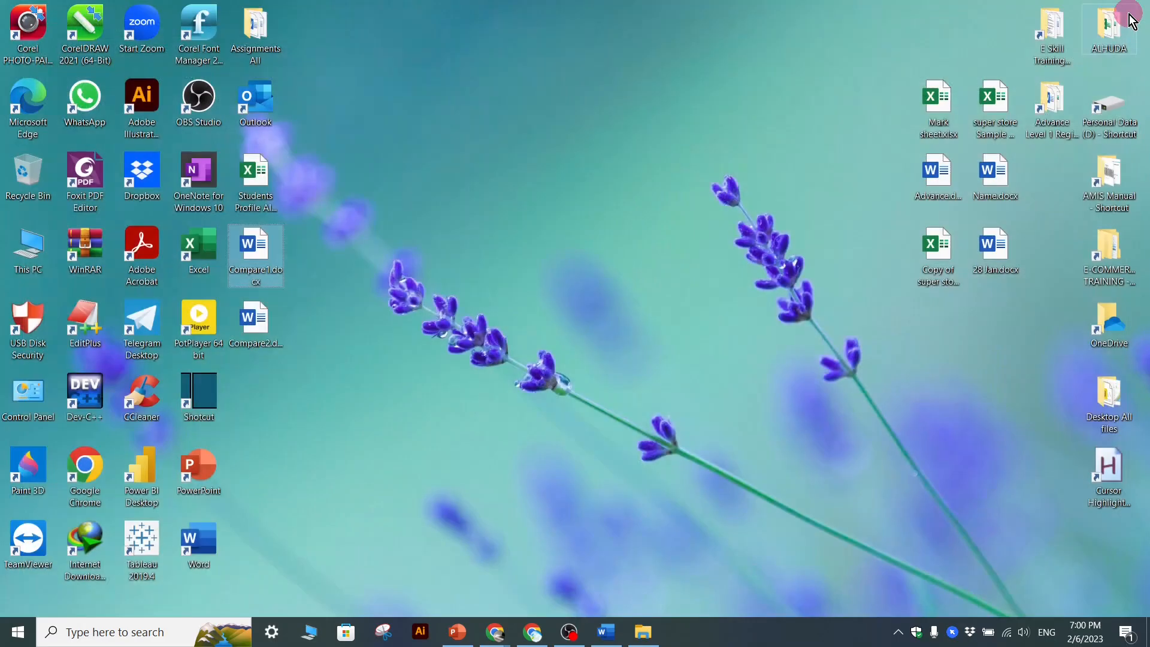
Place the Compare1 and Compare2 files side by side in an empty area of the desktop and open Compare1.docx
{"action": "left_click_drag", "start_coordinate": [264, 254], "coordinate": [436, 108]}
{"action": "left_click_drag", "start_coordinate": [258, 336], "coordinate": [483, 125]}
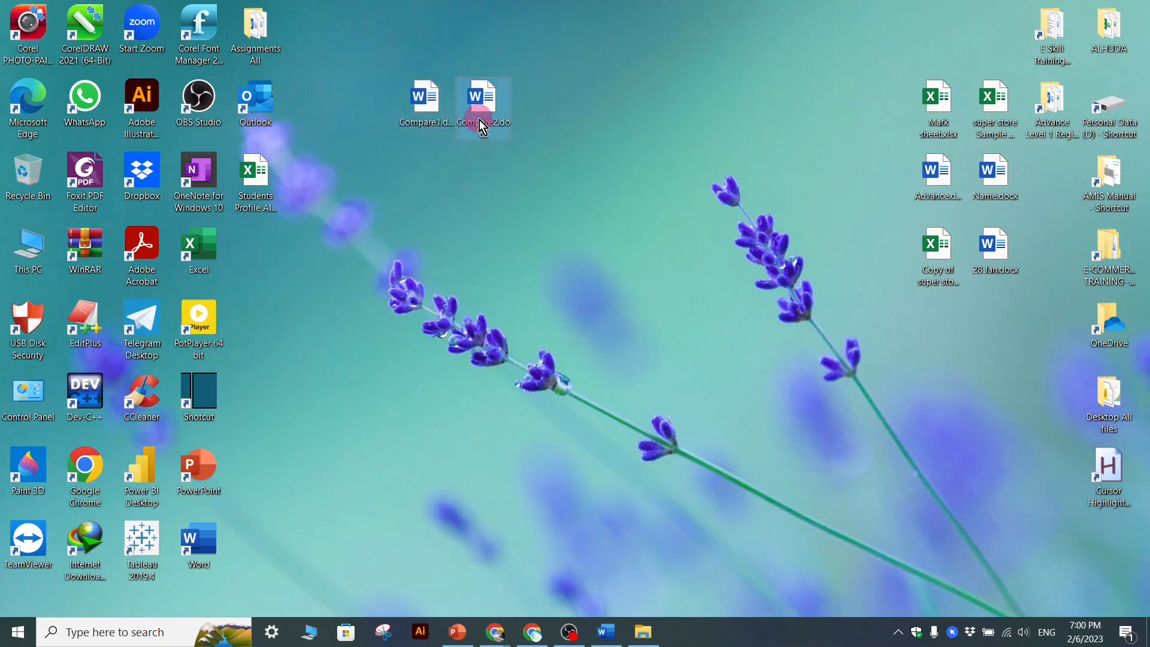
{"action": "left_click", "coordinate": [464, 196]}
{"action": "double_click", "coordinate": [427, 123]}
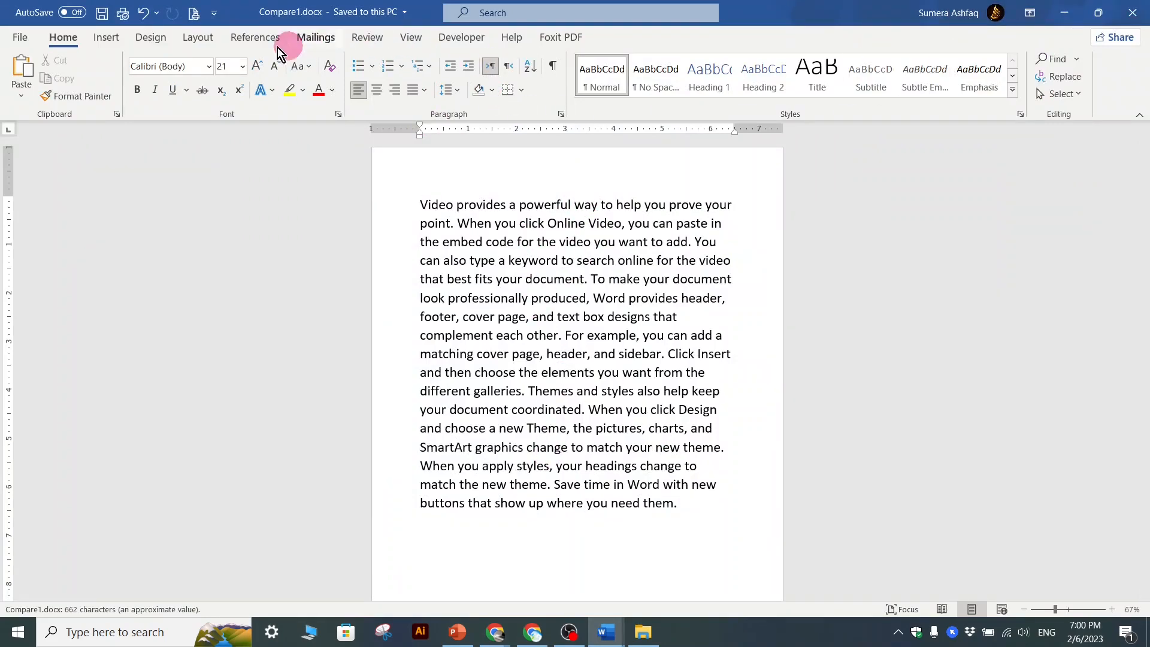
Start a comparison of two document versions and choose Compare2.docx as the revised document
{"action": "left_click", "coordinate": [373, 42]}
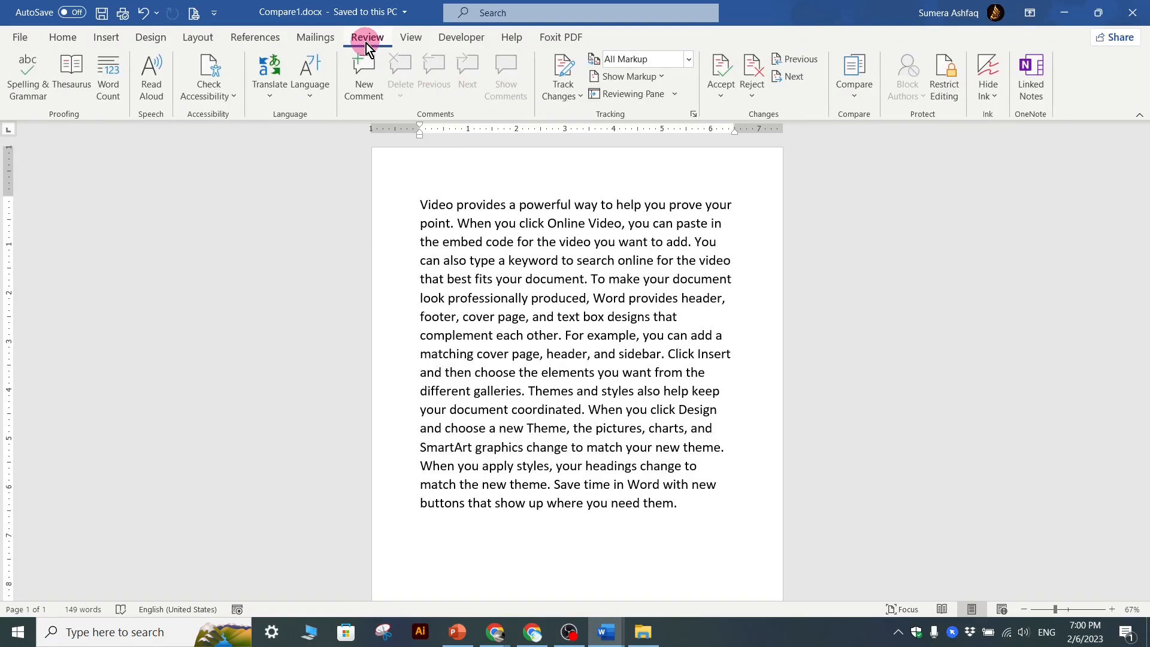
{"action": "left_click", "coordinate": [857, 99]}
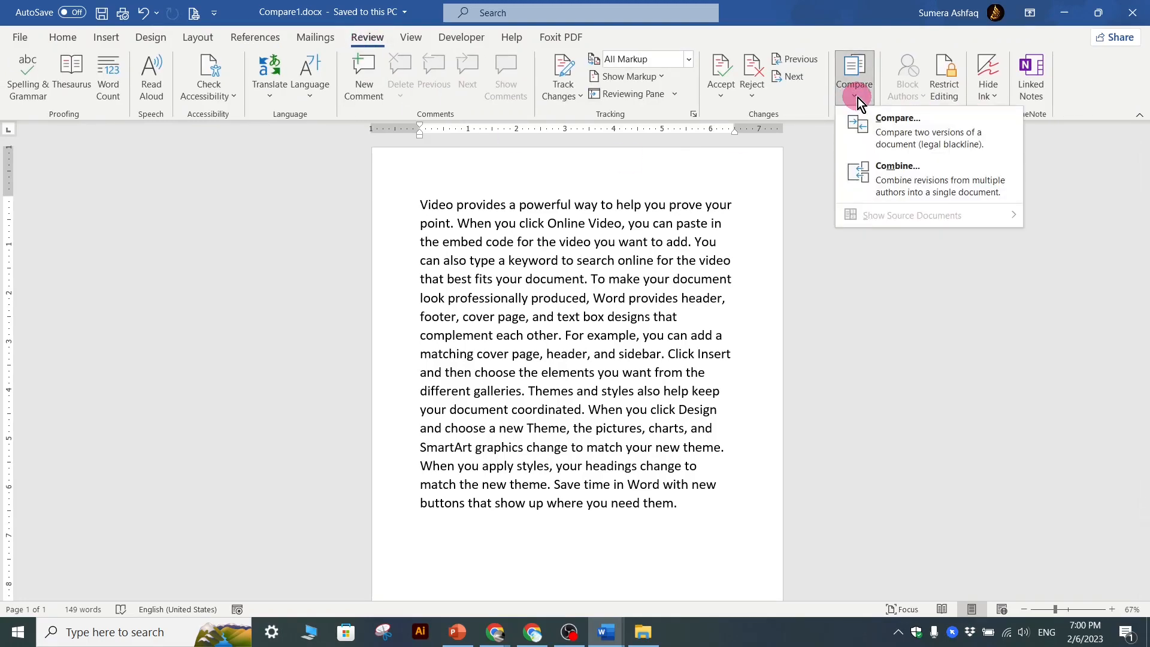
{"action": "left_click", "coordinate": [919, 134]}
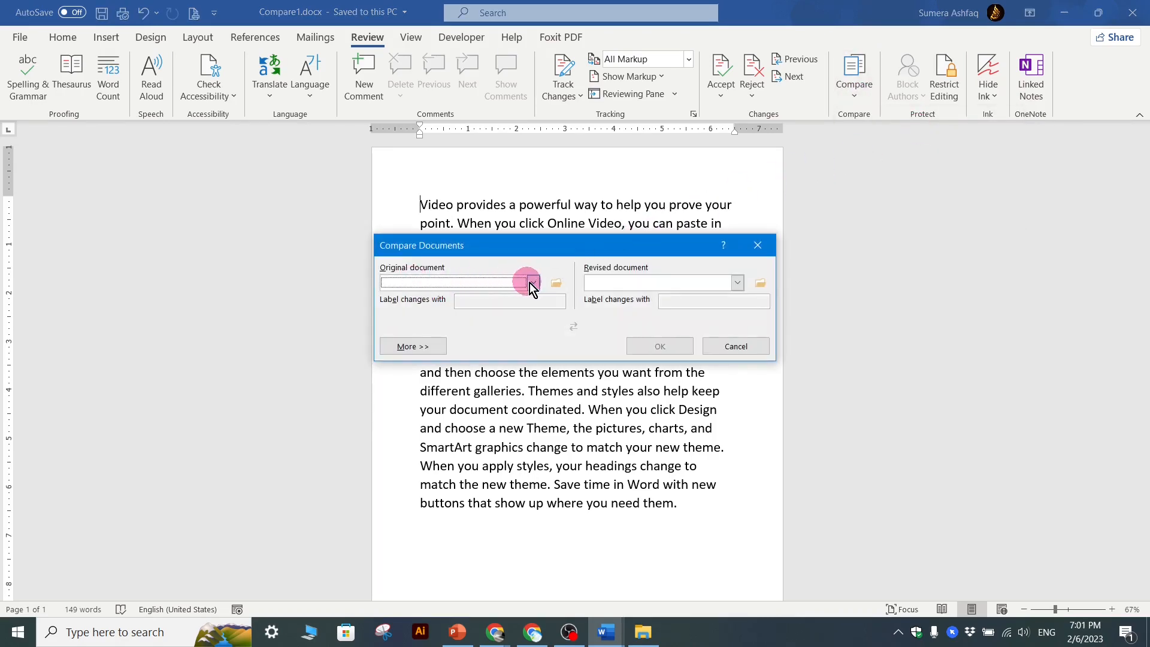
{"action": "left_click", "coordinate": [532, 283]}
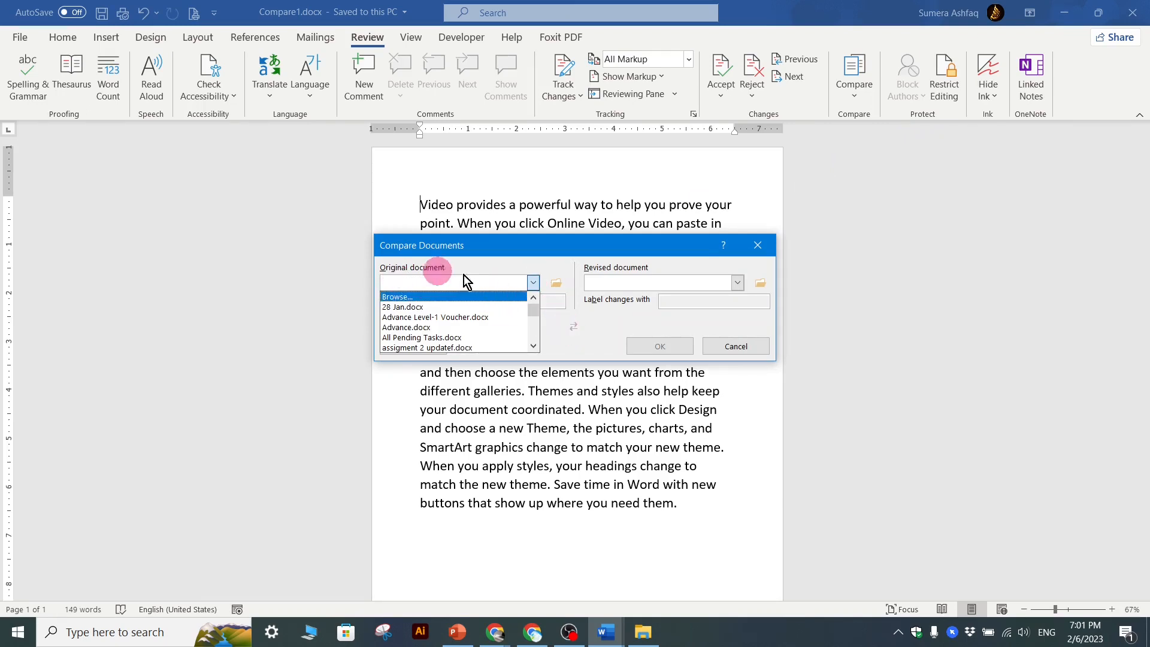
{"action": "left_click", "coordinate": [599, 321]}
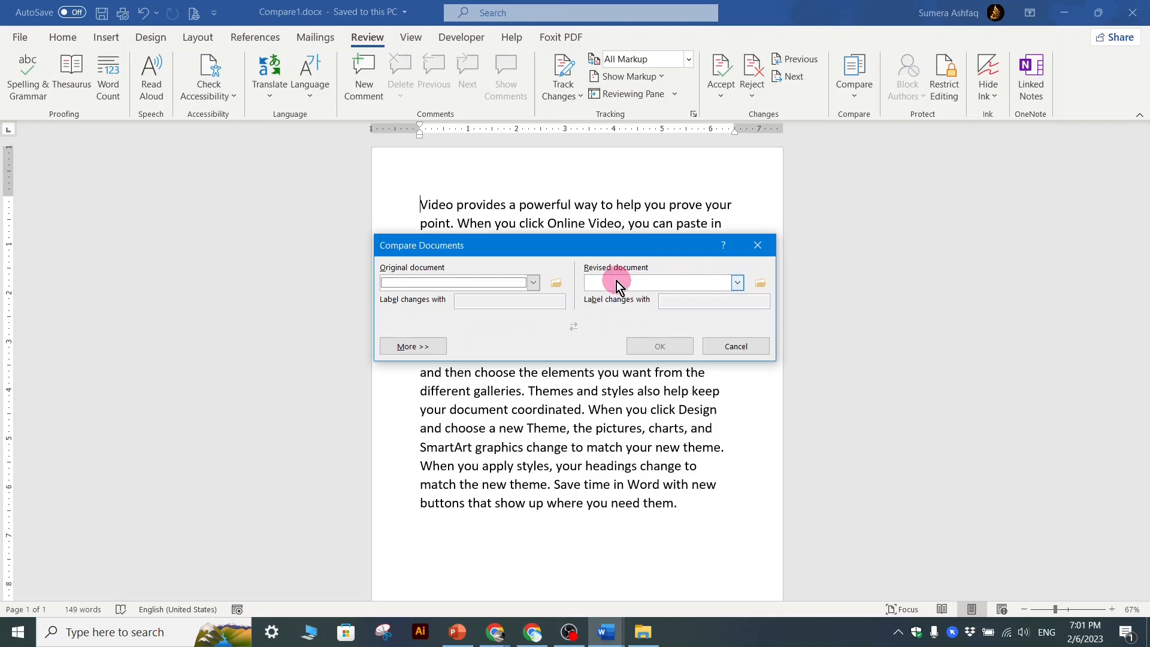
{"action": "left_click", "coordinate": [737, 283]}
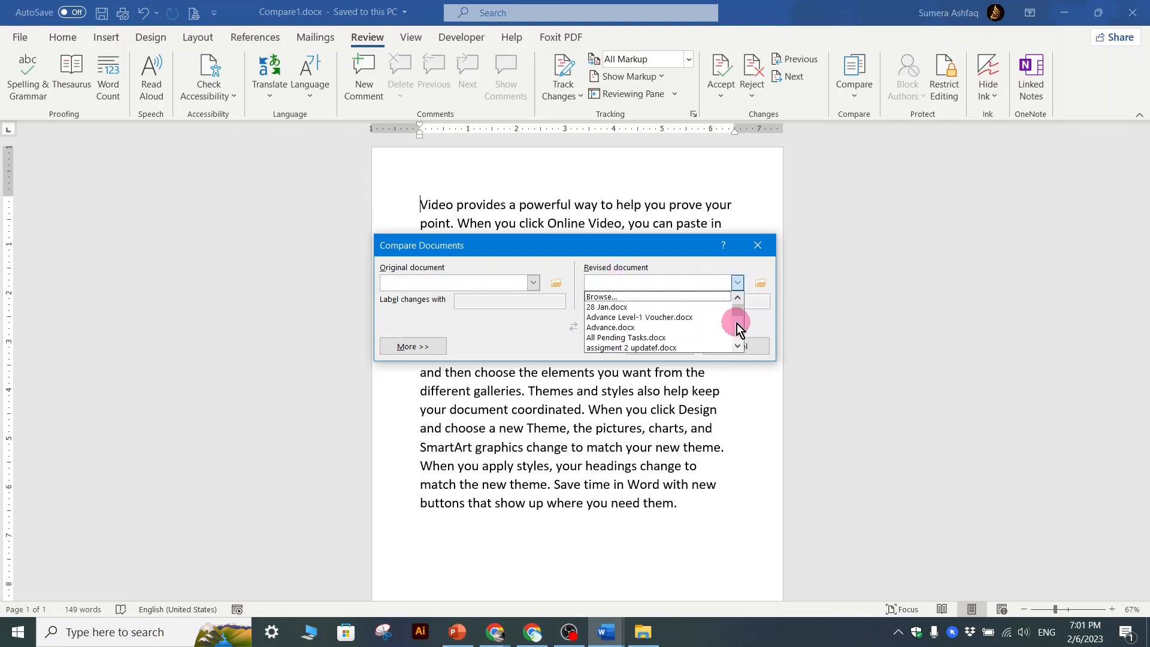
{"action": "scroll", "coordinate": [674, 329], "scroll_direction": "down", "scroll_amount": 3}
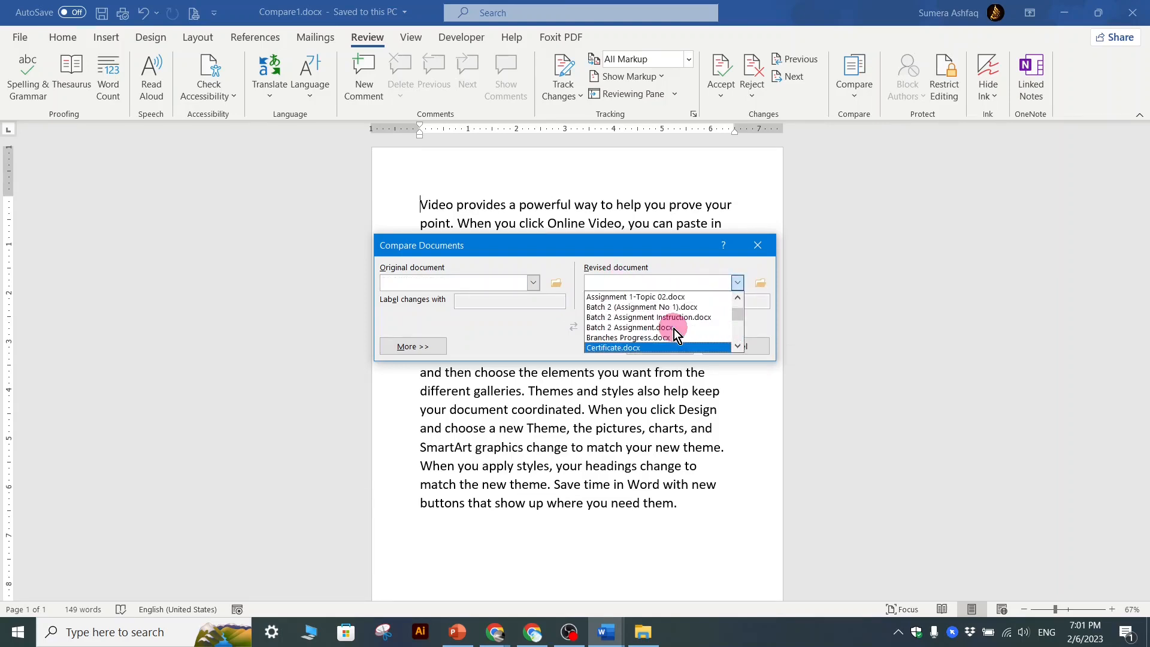
{"action": "scroll", "coordinate": [674, 329], "scroll_direction": "down", "scroll_amount": 5}
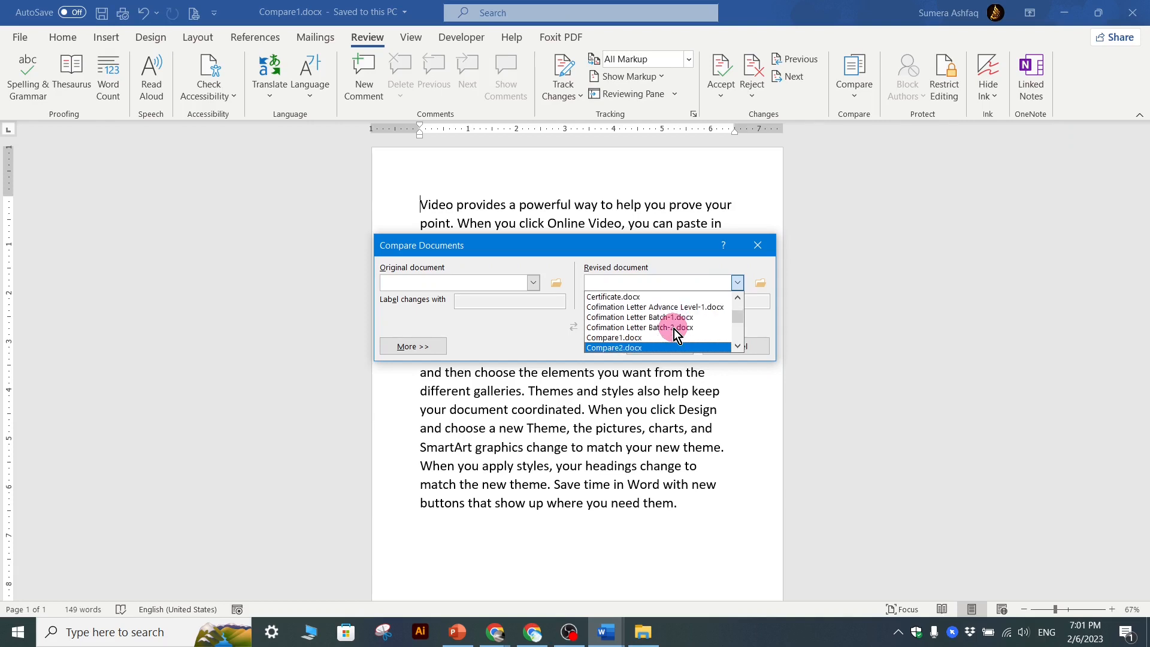
{"action": "left_click", "coordinate": [642, 350]}
Choose Compare1.docx as the original document and run the comparison with the default comparison settings
{"action": "left_click", "coordinate": [533, 282]}
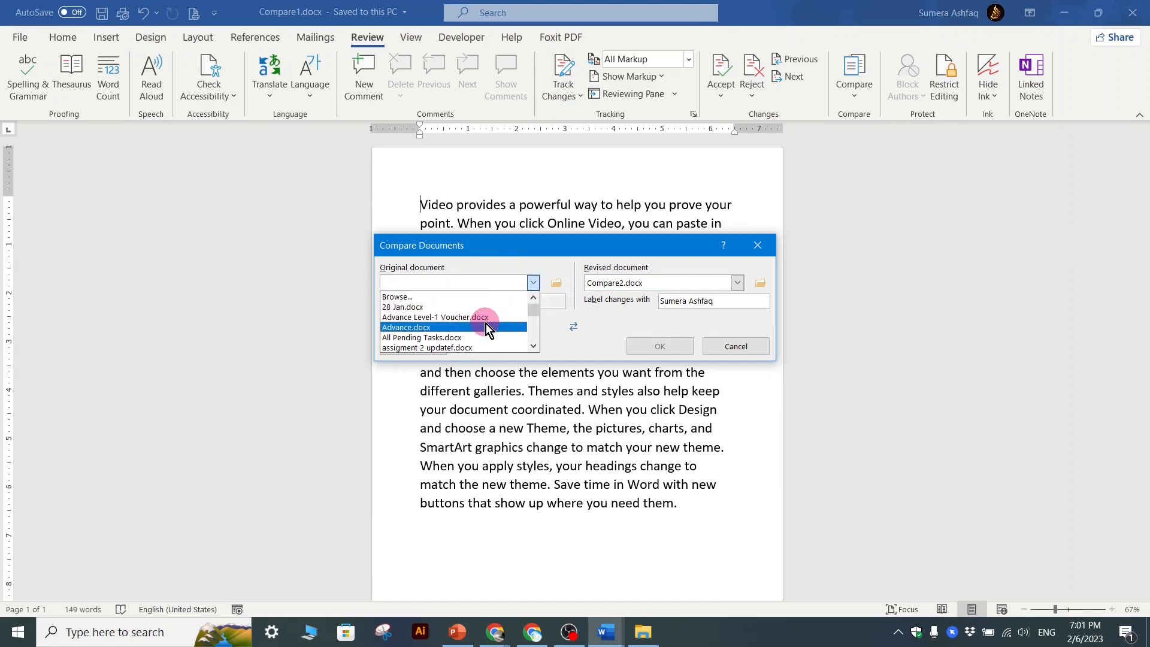
{"action": "scroll", "coordinate": [486, 326], "scroll_direction": "down", "scroll_amount": 3}
{"action": "scroll", "coordinate": [486, 324], "scroll_direction": "down", "scroll_amount": 1}
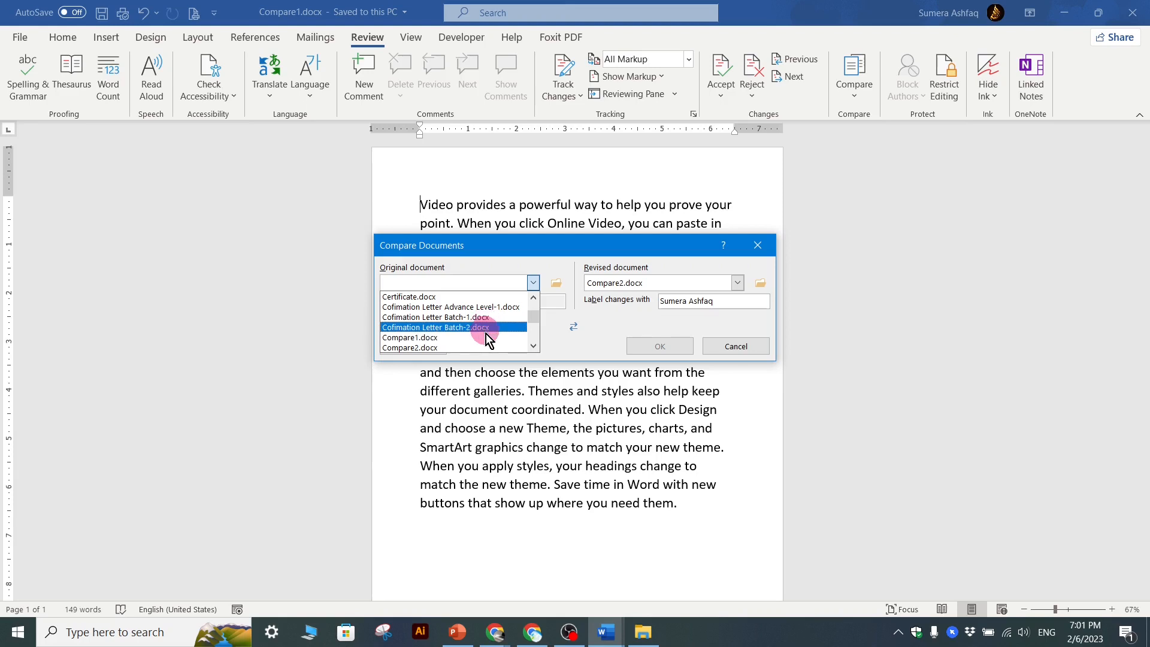
{"action": "left_click", "coordinate": [484, 339]}
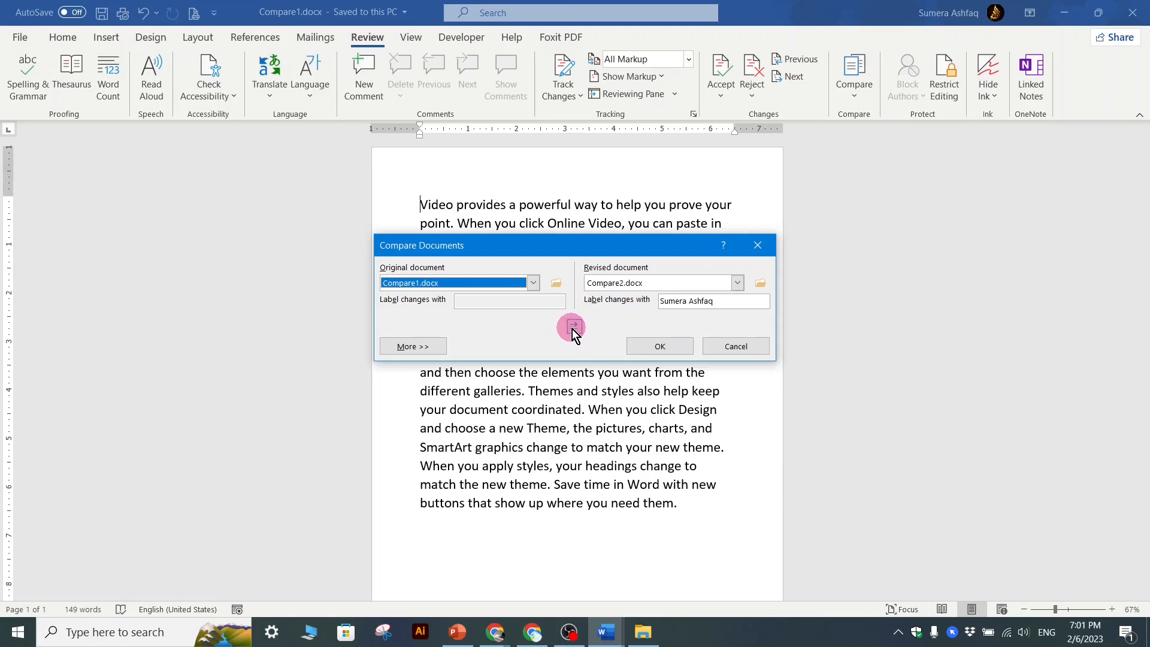
{"action": "left_click", "coordinate": [421, 347]}
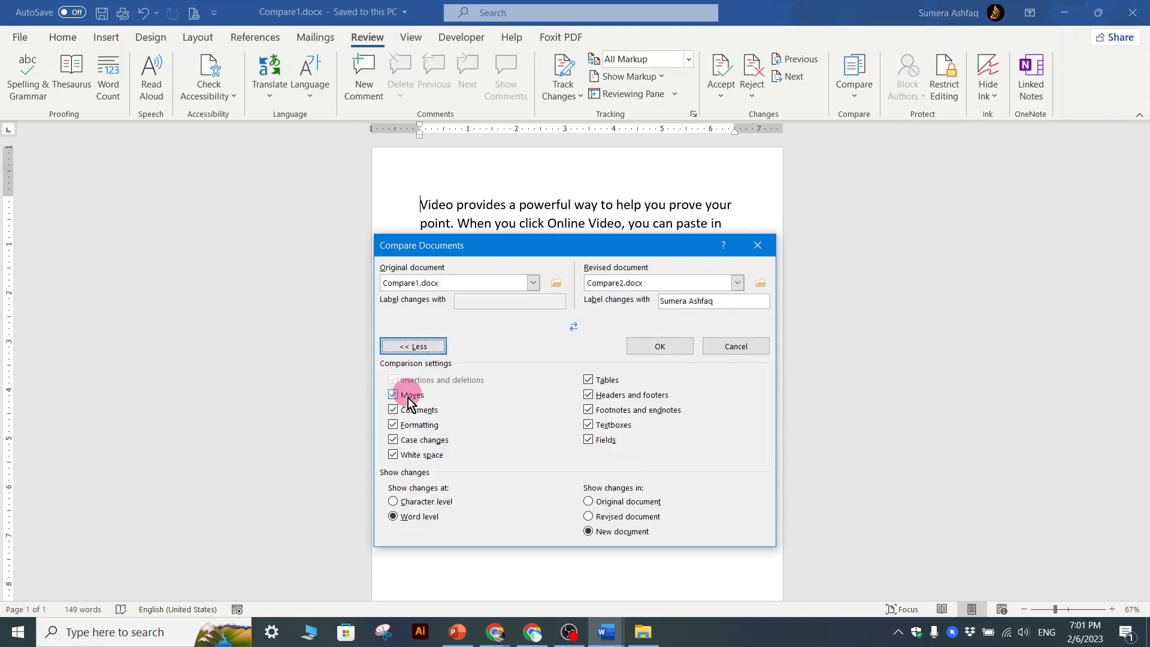
{"action": "left_click", "coordinate": [413, 346]}
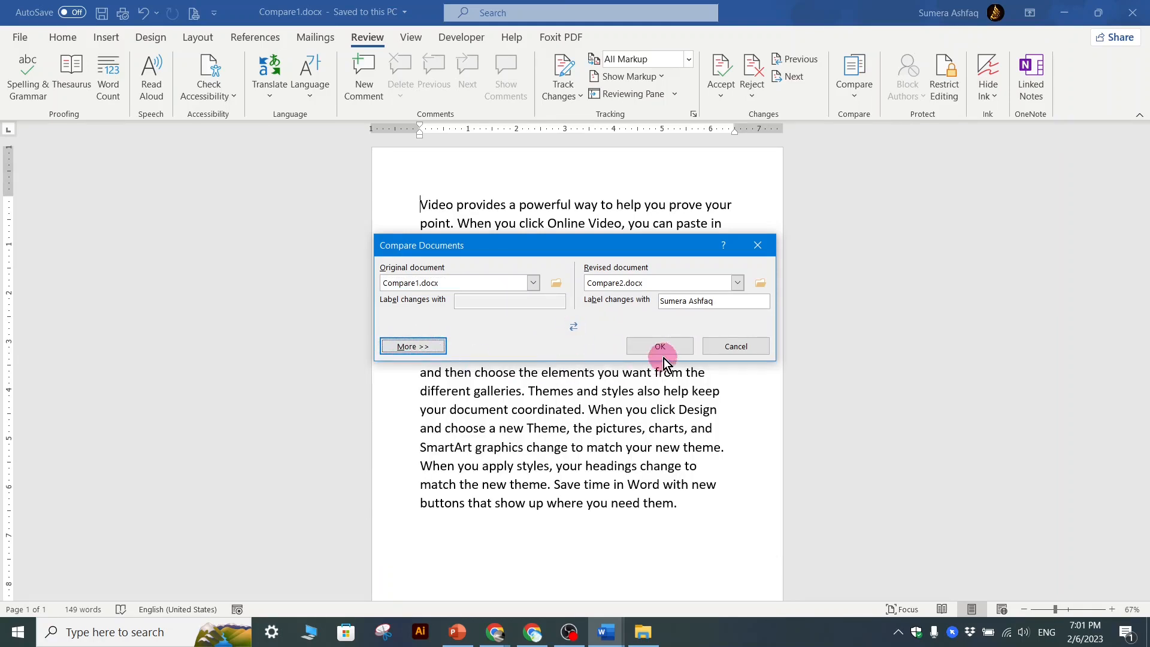
{"action": "left_click", "coordinate": [660, 347]}
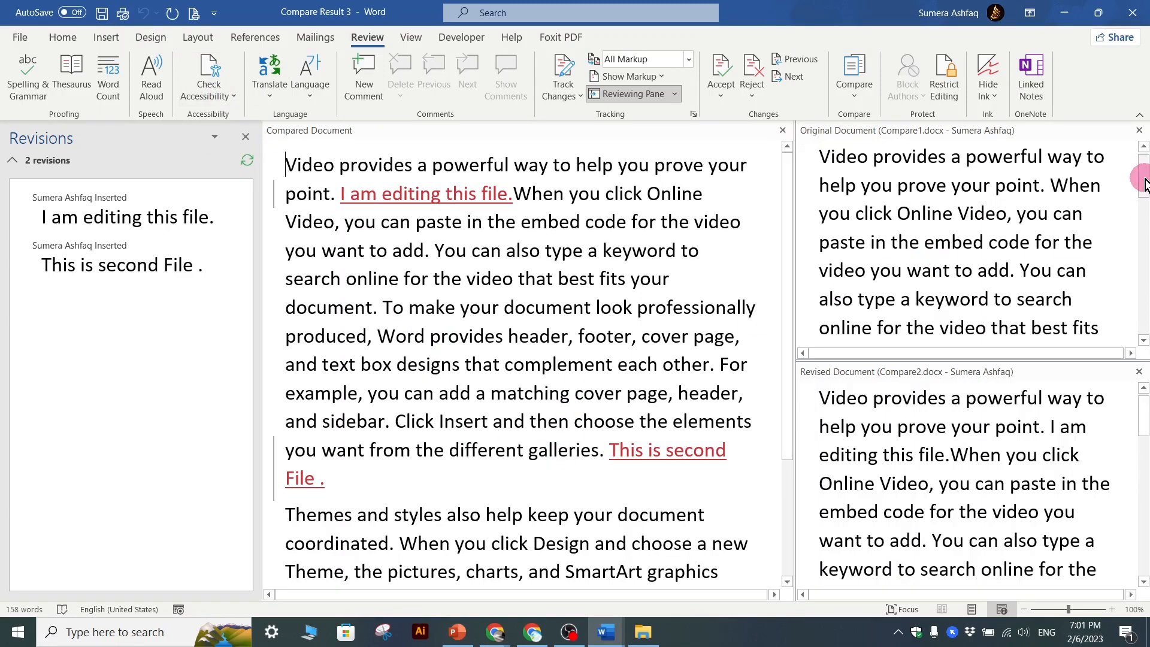
Examine the inserted sentences in the compared document and read through the revised document to check them against the source
{"action": "mouse_move", "coordinate": [1141, 174]}
{"action": "left_mouse_down"}
{"action": "mouse_move", "coordinate": [1144, 215]}
{"action": "mouse_move", "coordinate": [1144, 166]}
{"action": "left_mouse_up"}
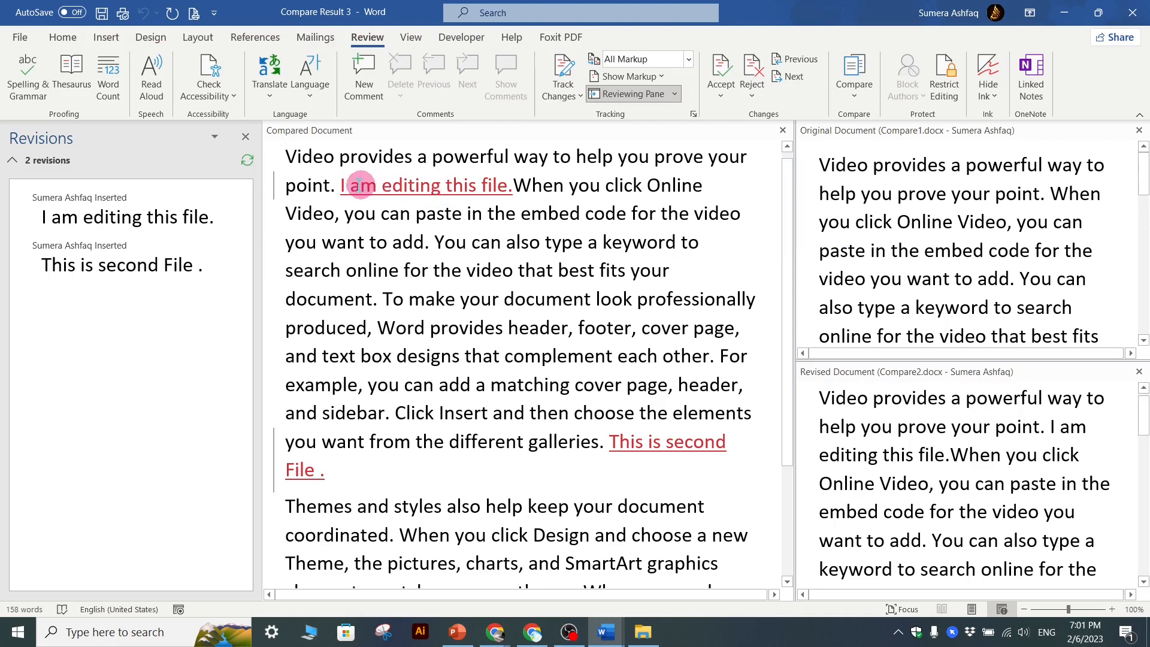
{"action": "left_click_drag", "start_coordinate": [340, 186], "coordinate": [508, 184]}
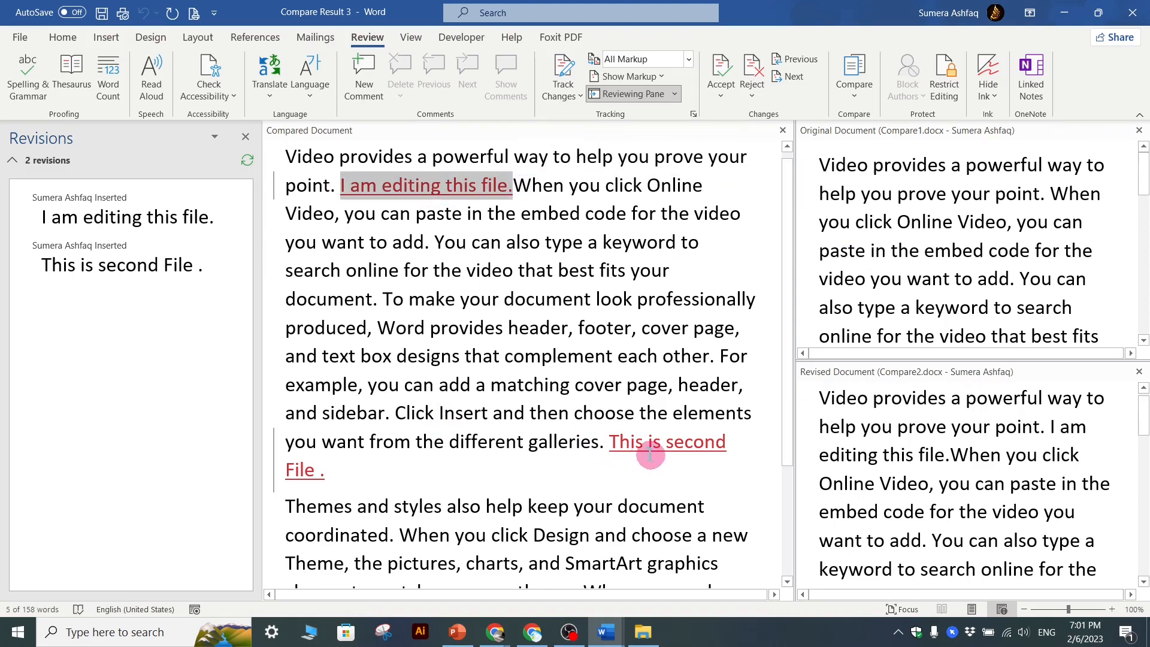
{"action": "left_click_drag", "start_coordinate": [608, 444], "coordinate": [623, 464]}
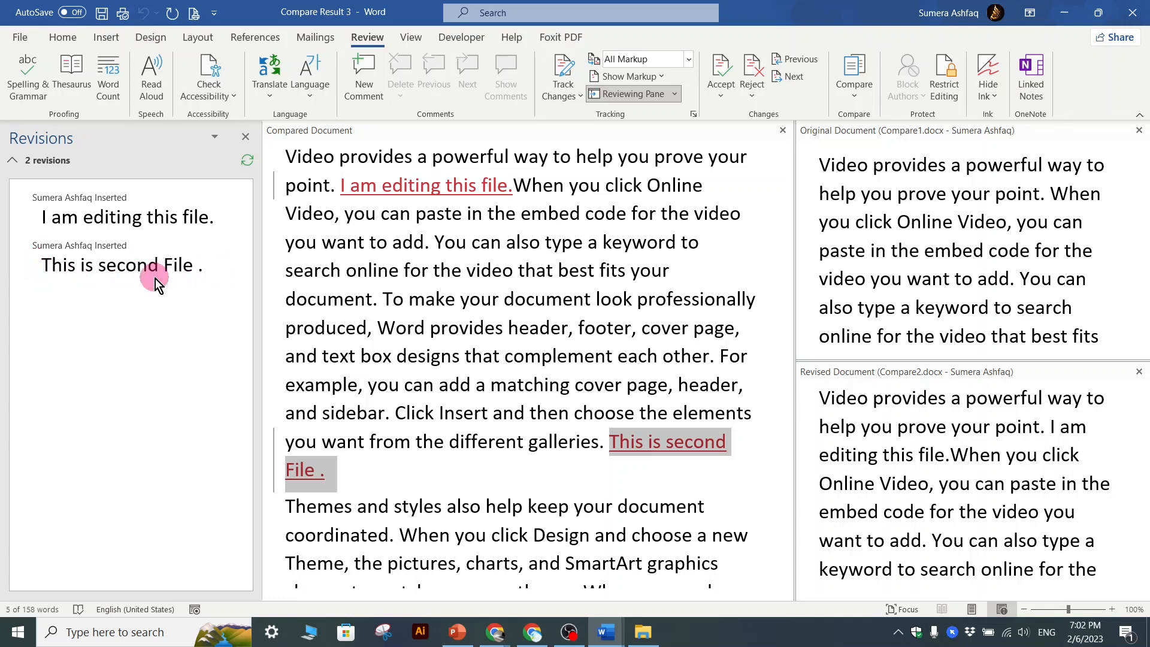
{"action": "left_click", "coordinate": [939, 457]}
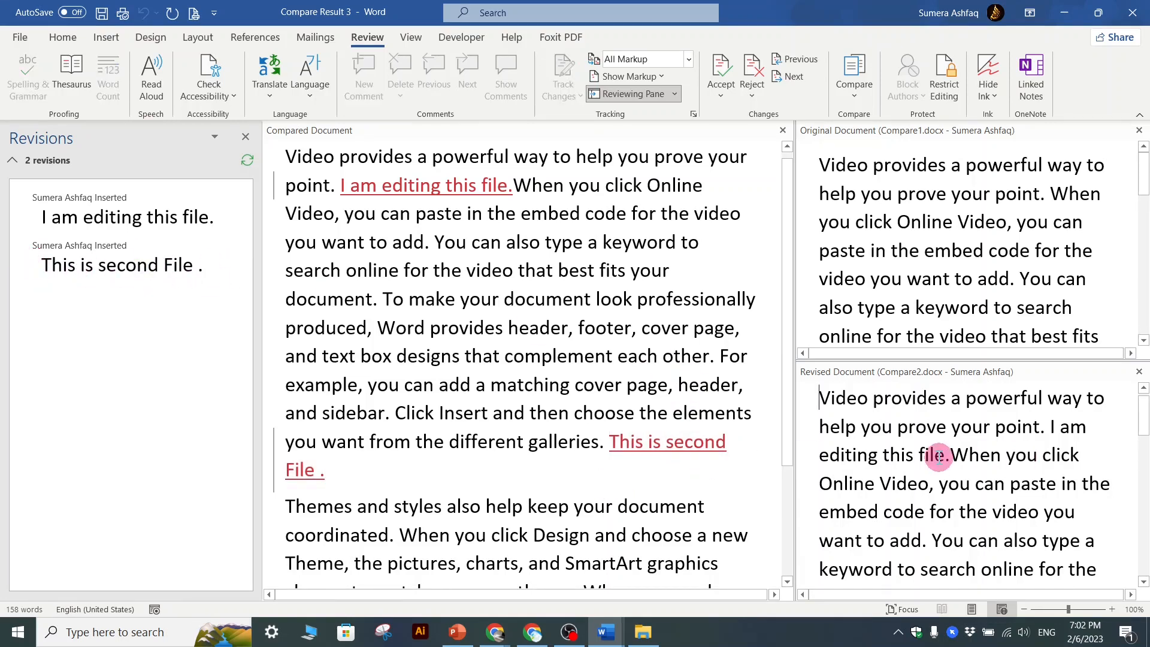
{"action": "scroll", "coordinate": [938, 456], "scroll_direction": "down", "scroll_amount": 5}
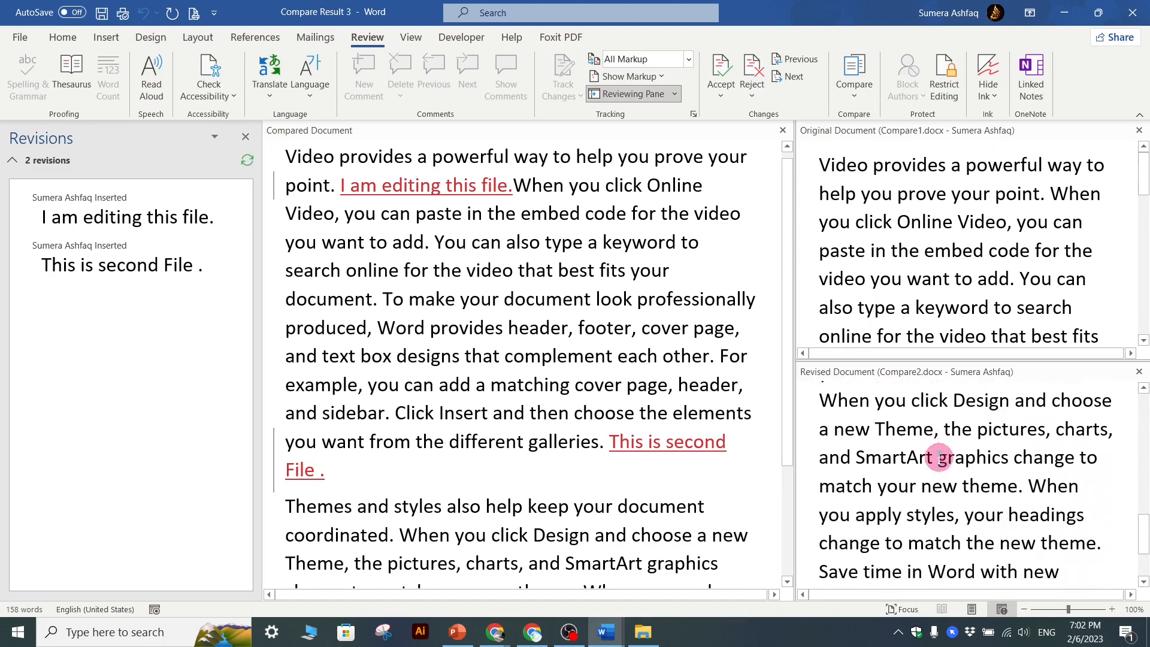
{"action": "scroll", "coordinate": [938, 457], "scroll_direction": "down", "scroll_amount": 2}
{"action": "scroll", "coordinate": [938, 456], "scroll_direction": "up", "scroll_amount": 7}
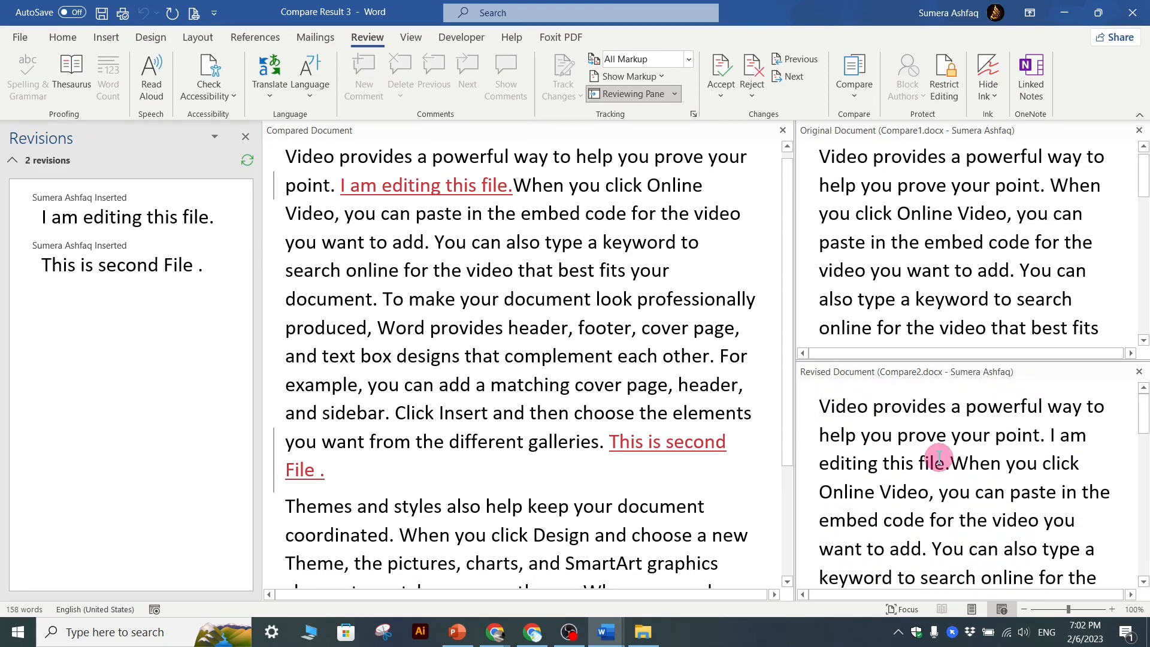
{"action": "left_click", "coordinate": [853, 101]}
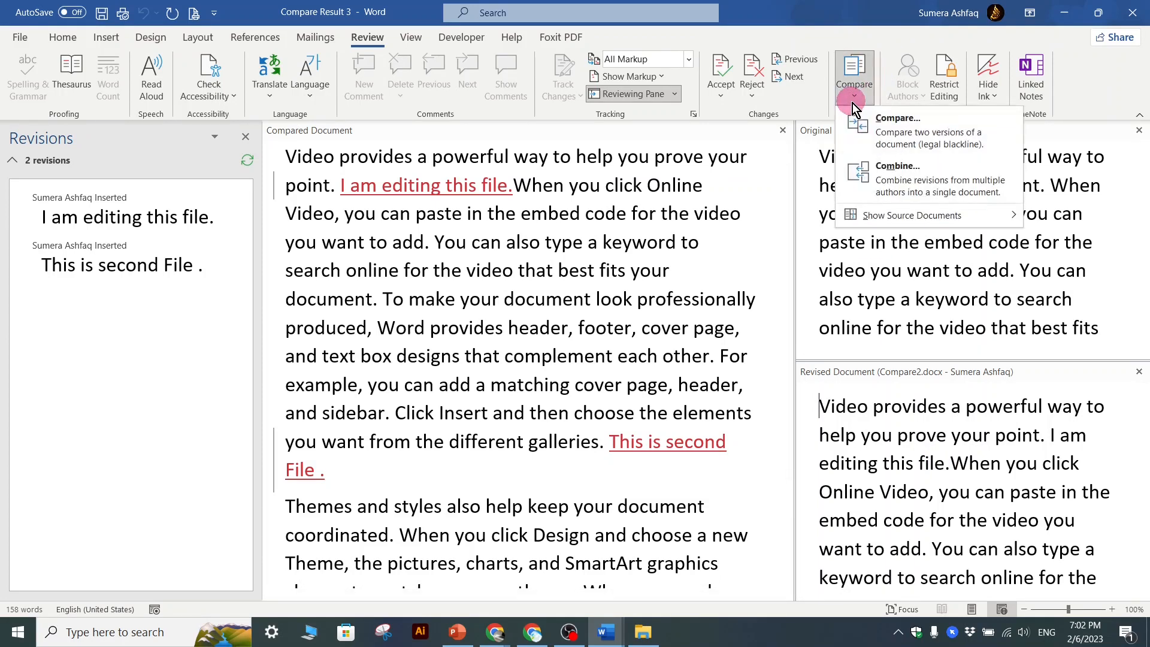
{"action": "left_click", "coordinate": [880, 133]}
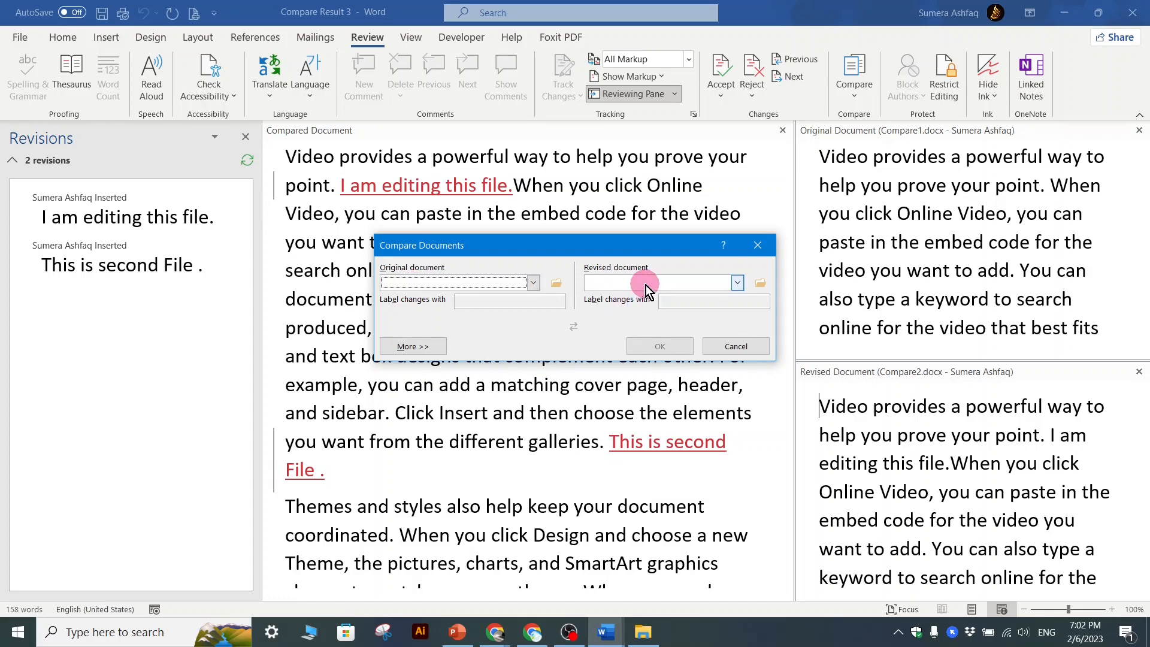
{"action": "left_click", "coordinate": [761, 245]}
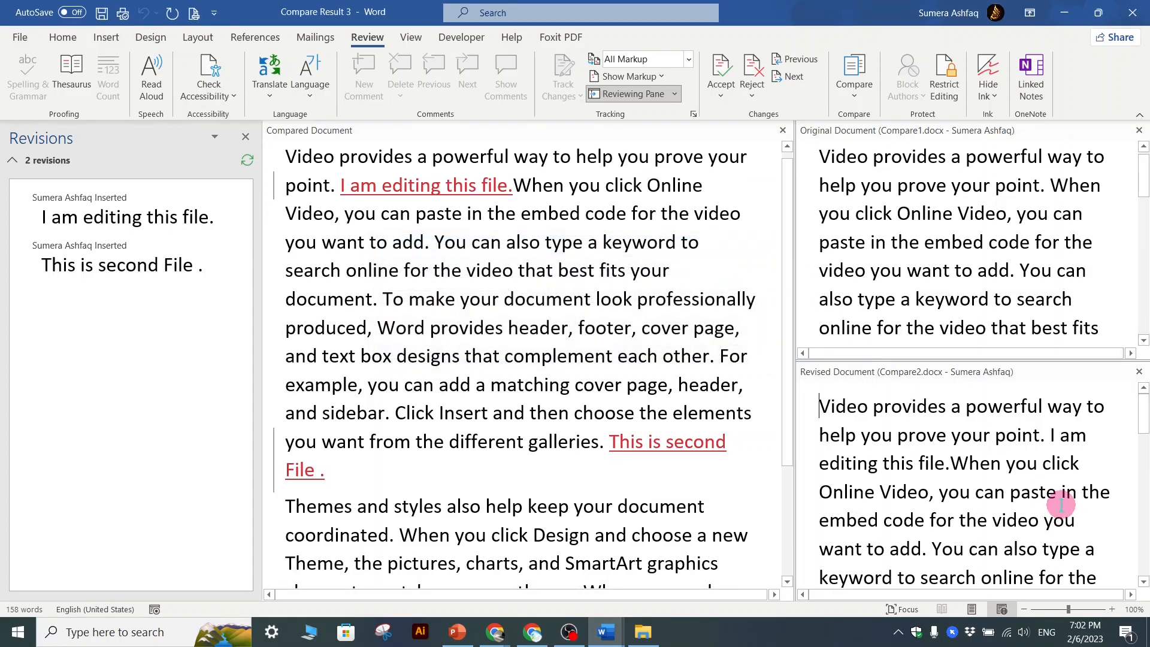
Close the original document pane and the side-by-side comparison view, keeping the compared document with its revisions open
{"action": "left_click", "coordinate": [1139, 130]}
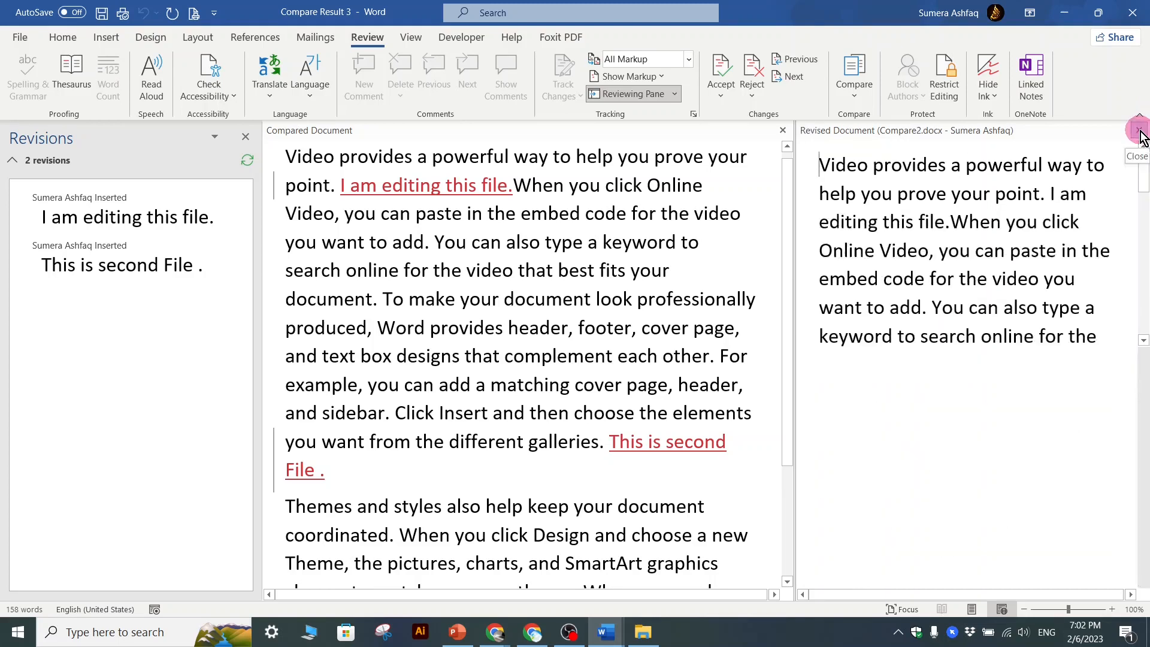
{"action": "left_click", "coordinate": [993, 339]}
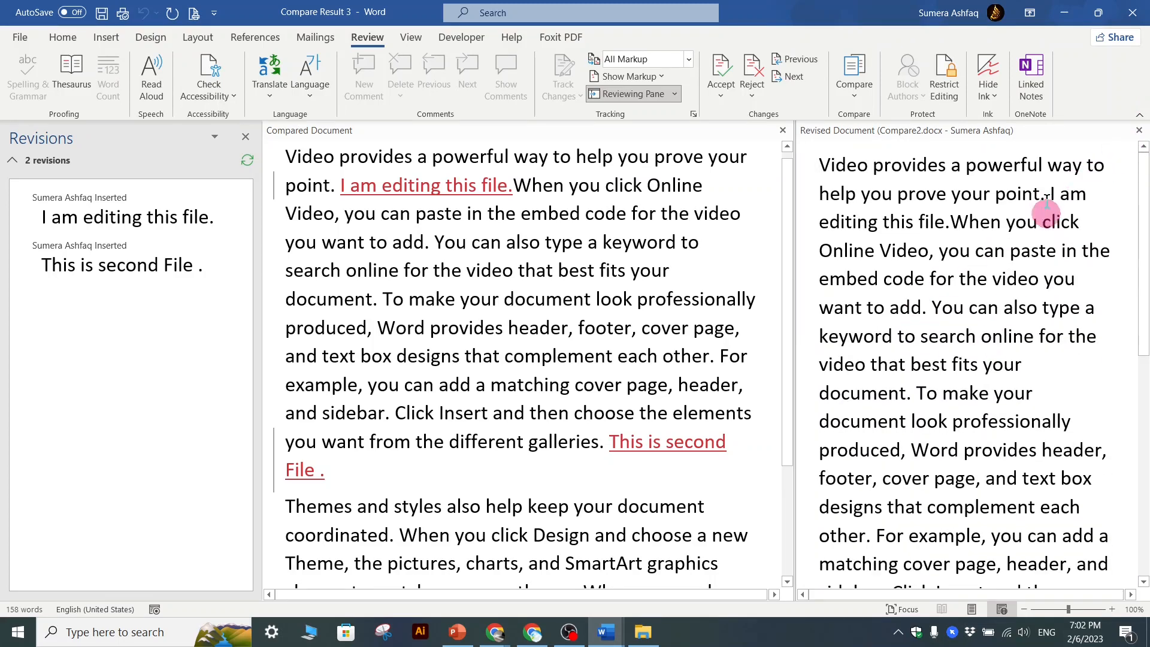
{"action": "left_click", "coordinate": [782, 130]}
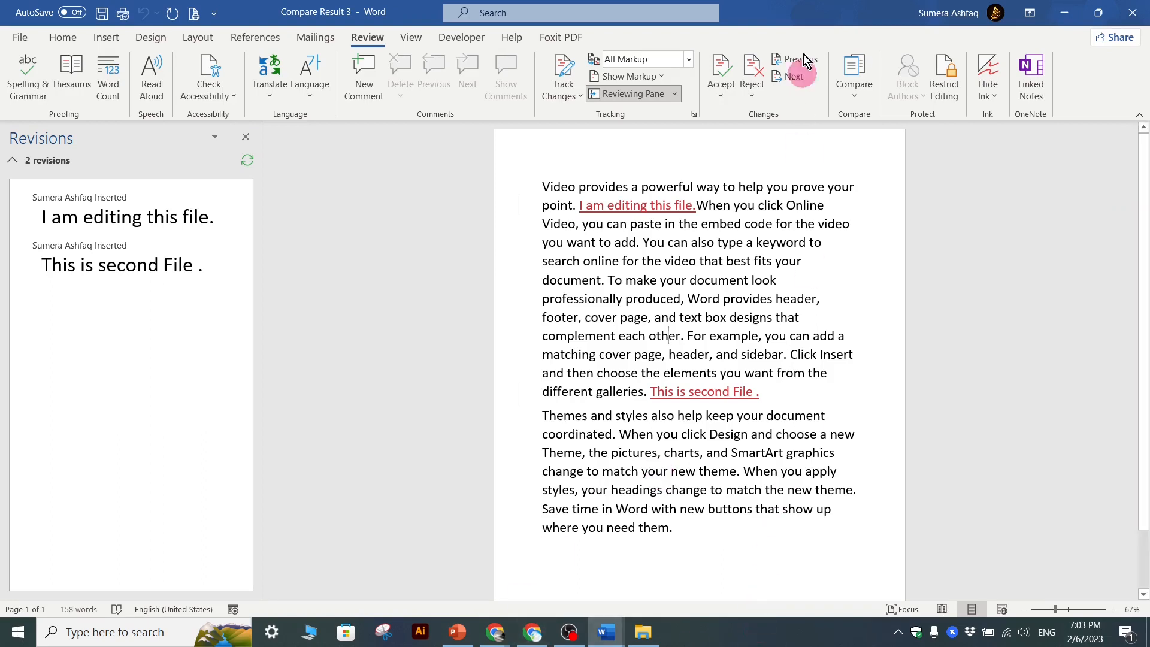
{"action": "left_click", "coordinate": [855, 95]}
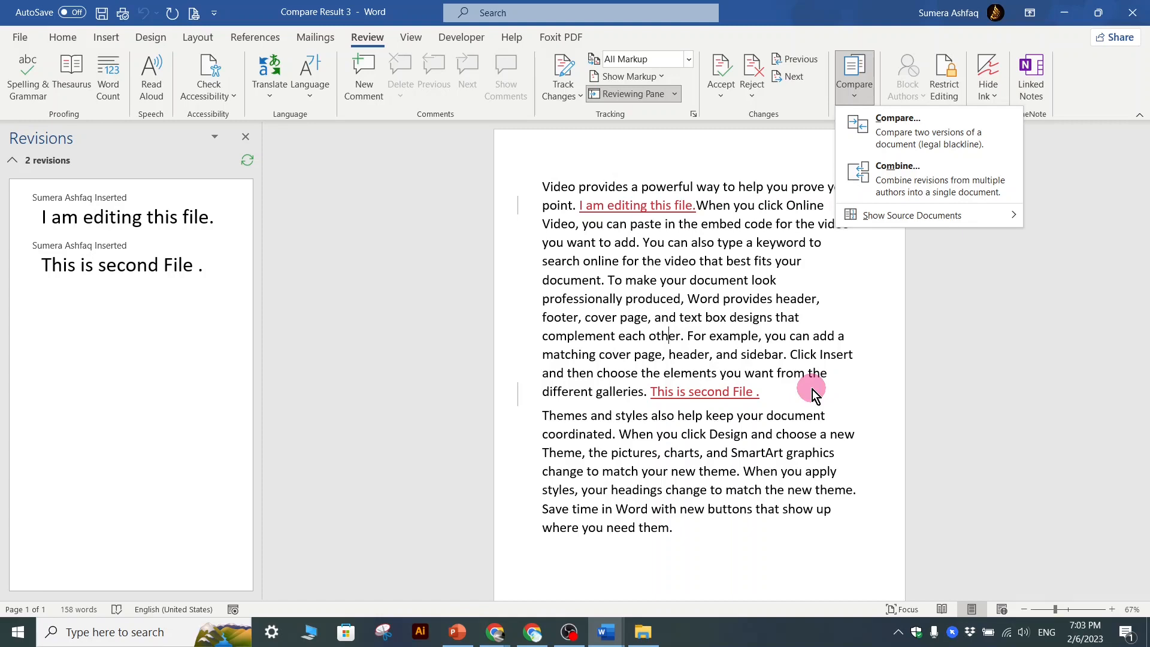
{"action": "left_click", "coordinate": [873, 294]}
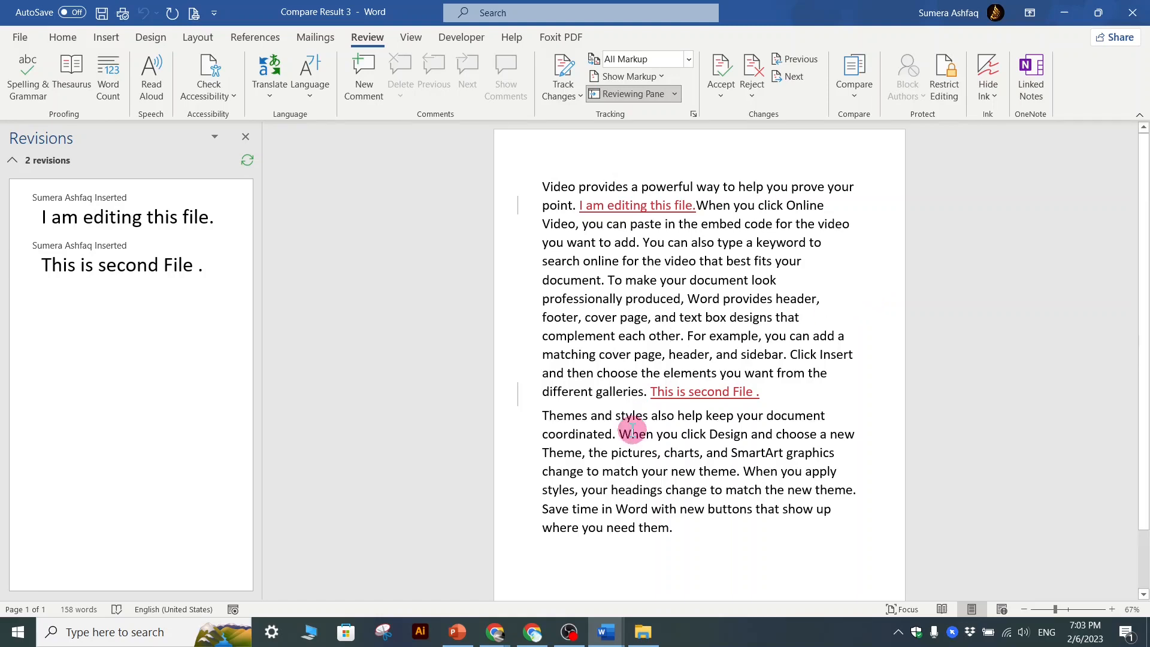
Close the comparison result without saving it, and close the Compare1.docx document as well
{"action": "left_click", "coordinate": [1132, 13]}
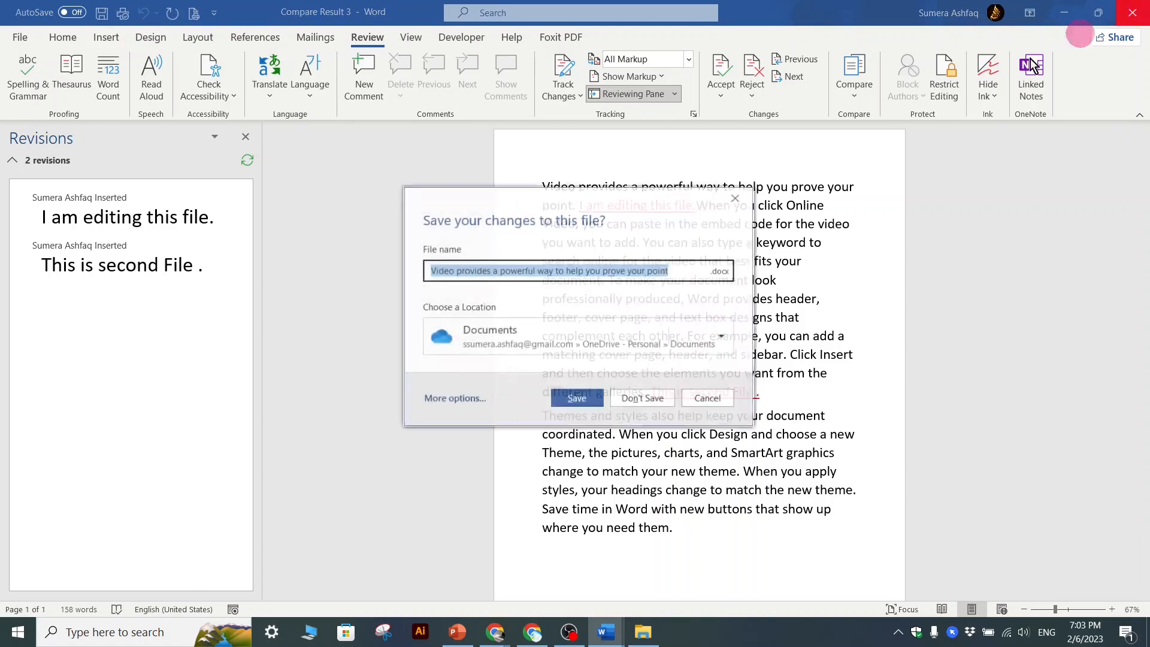
{"action": "left_click", "coordinate": [643, 399]}
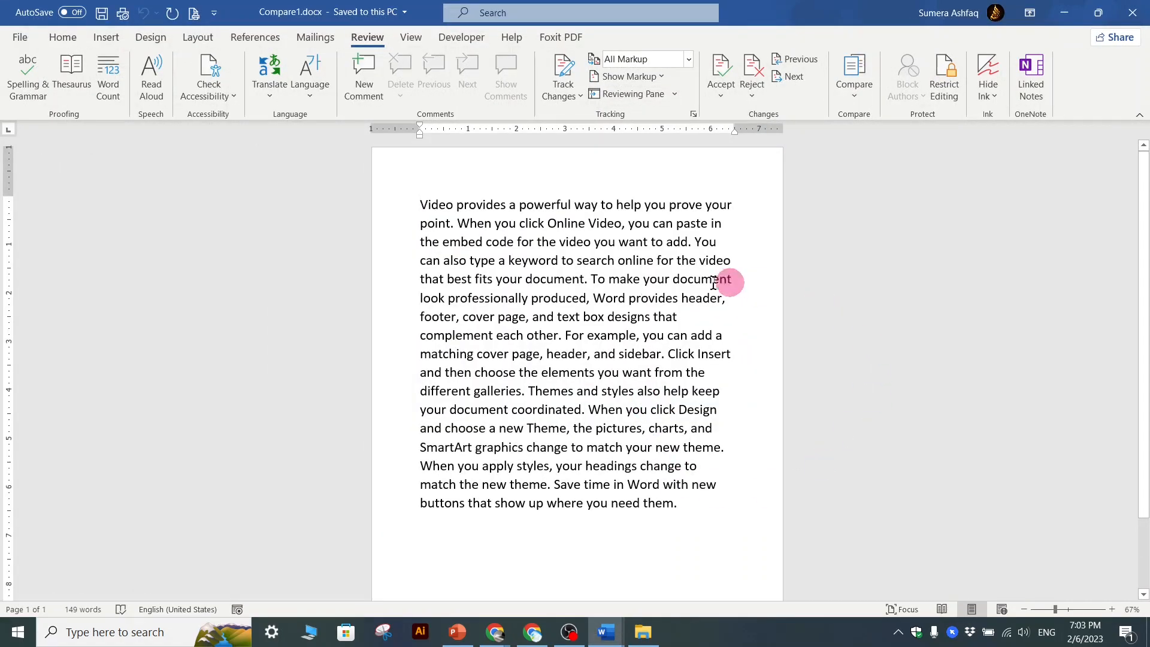
{"action": "left_click", "coordinate": [1132, 12]}
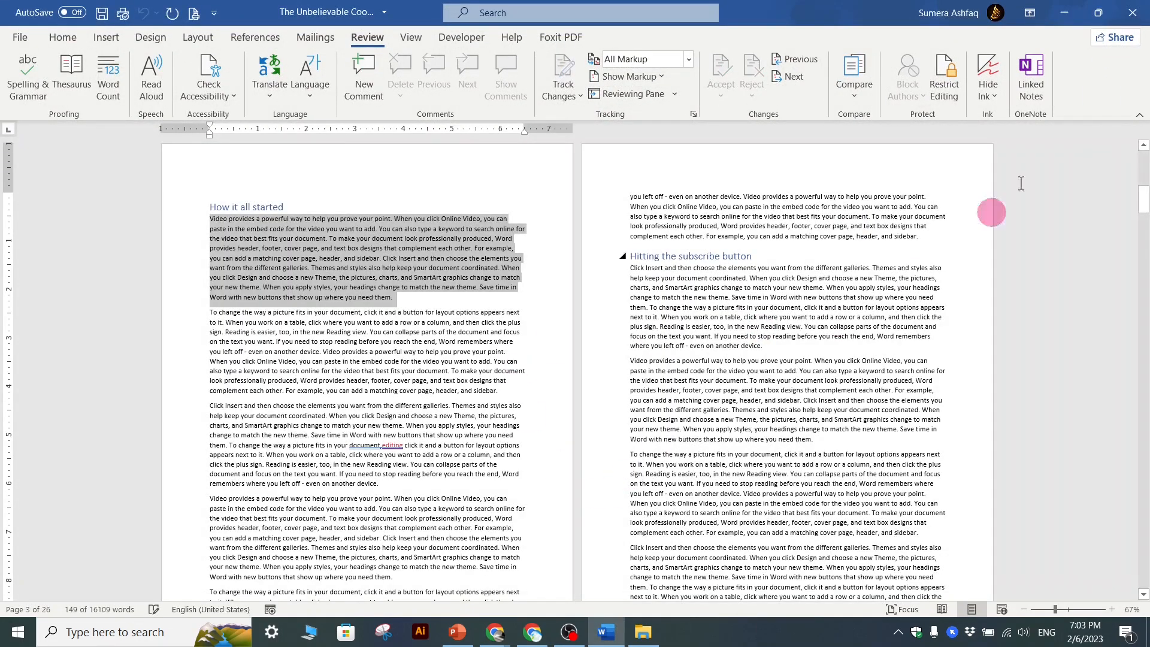
Minimize the remaining document and move the Compare2.docx and Compare1.docx files side by side near the middle of the desktop
{"action": "left_click", "coordinate": [1060, 11]}
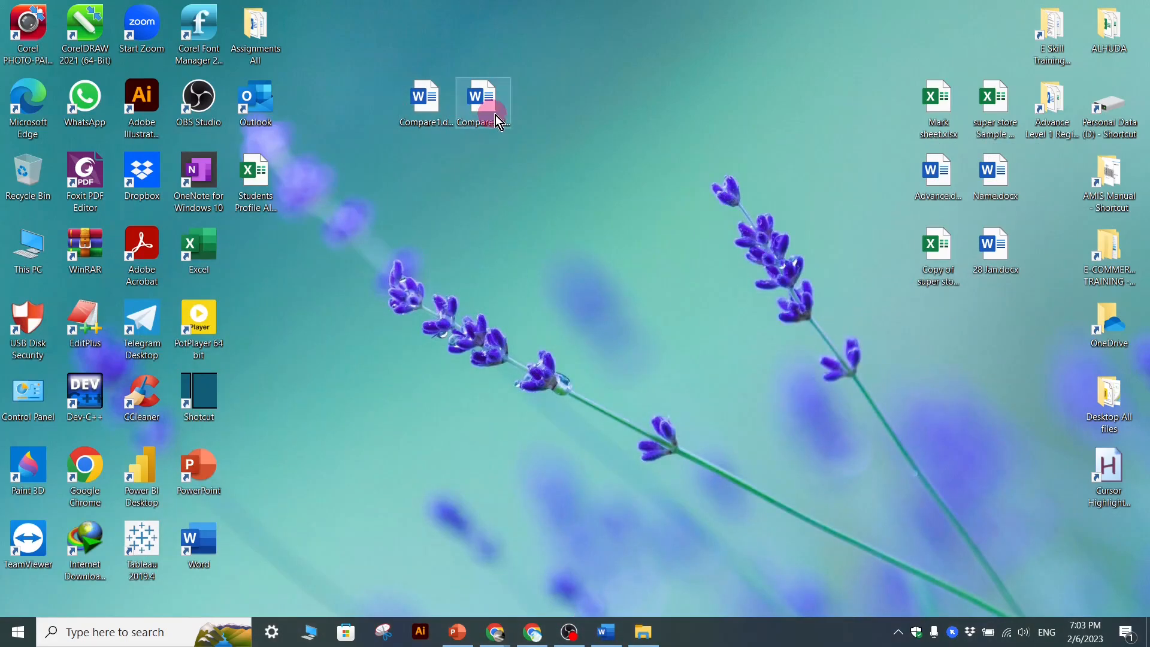
{"action": "left_click_drag", "start_coordinate": [484, 105], "coordinate": [598, 185]}
{"action": "left_click", "coordinate": [431, 107]}
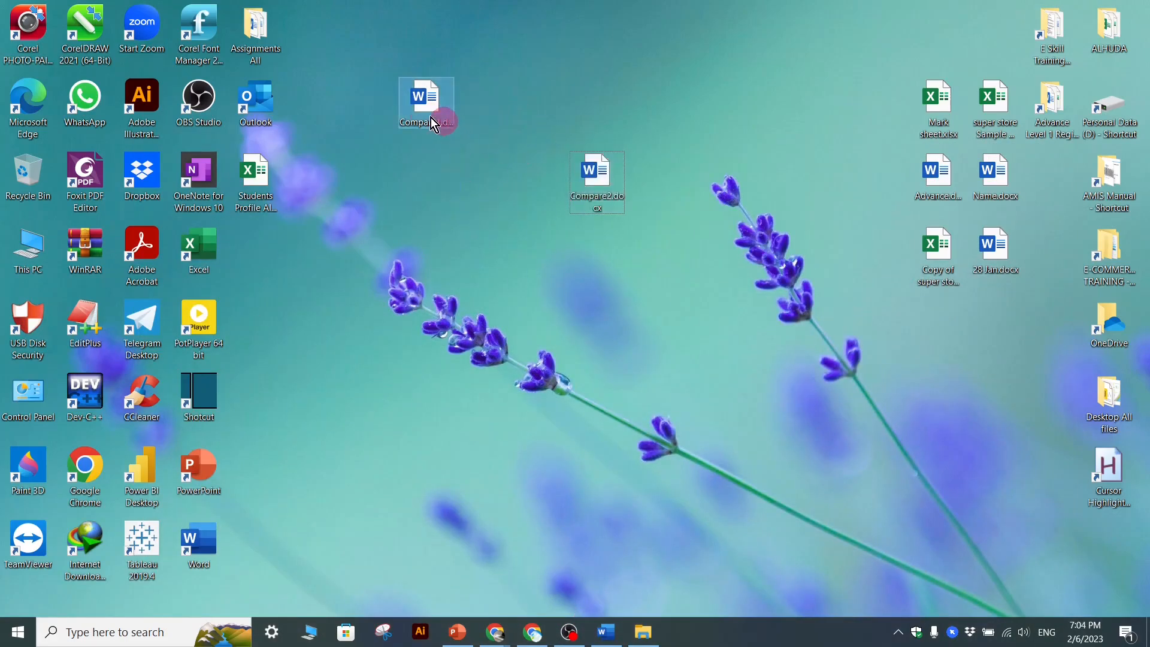
{"action": "left_click_drag", "start_coordinate": [442, 102], "coordinate": [543, 186]}
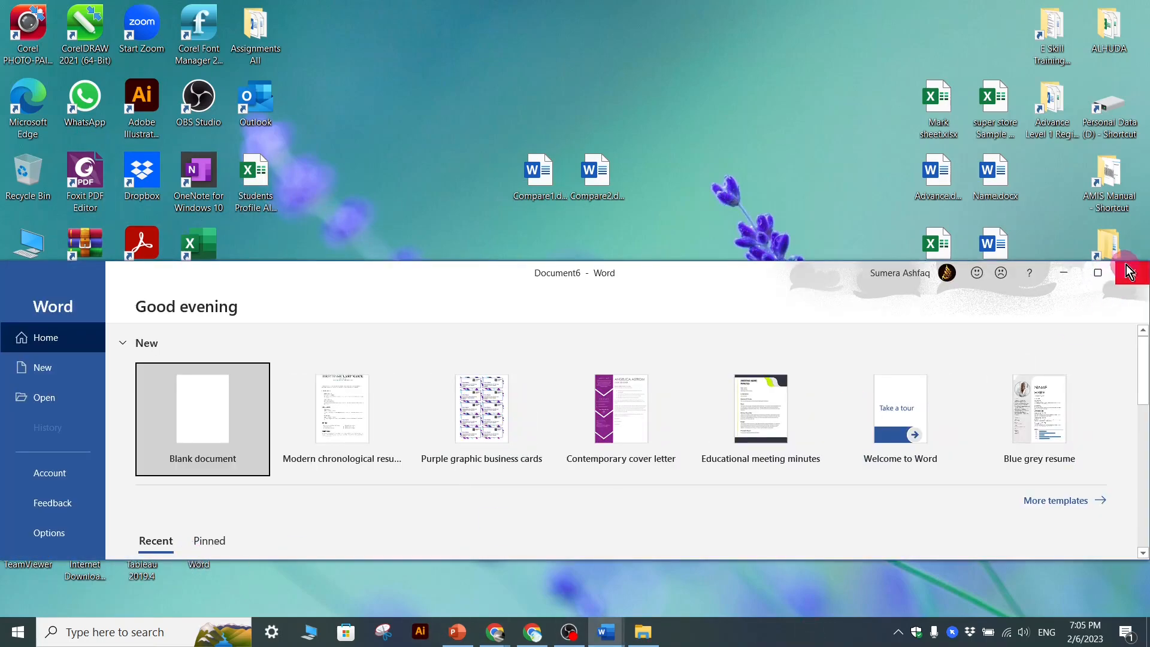
Create a blank document in a maximized window and start a comparison of two document versions
{"action": "left_click", "coordinate": [1098, 270]}
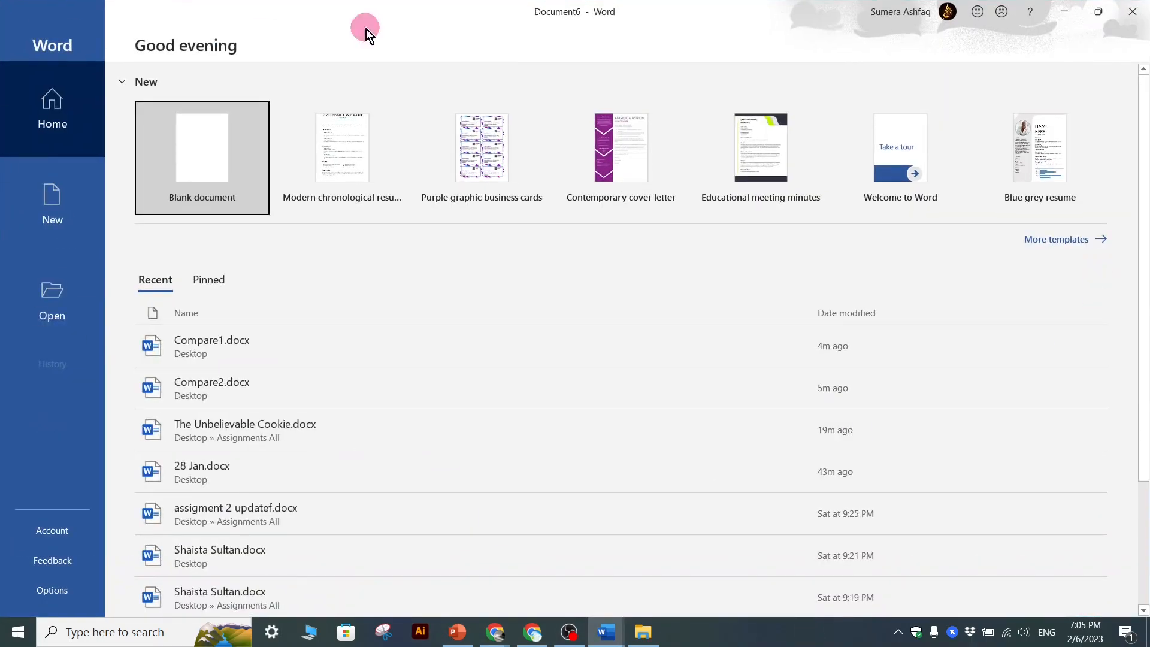
{"action": "left_click", "coordinate": [216, 171]}
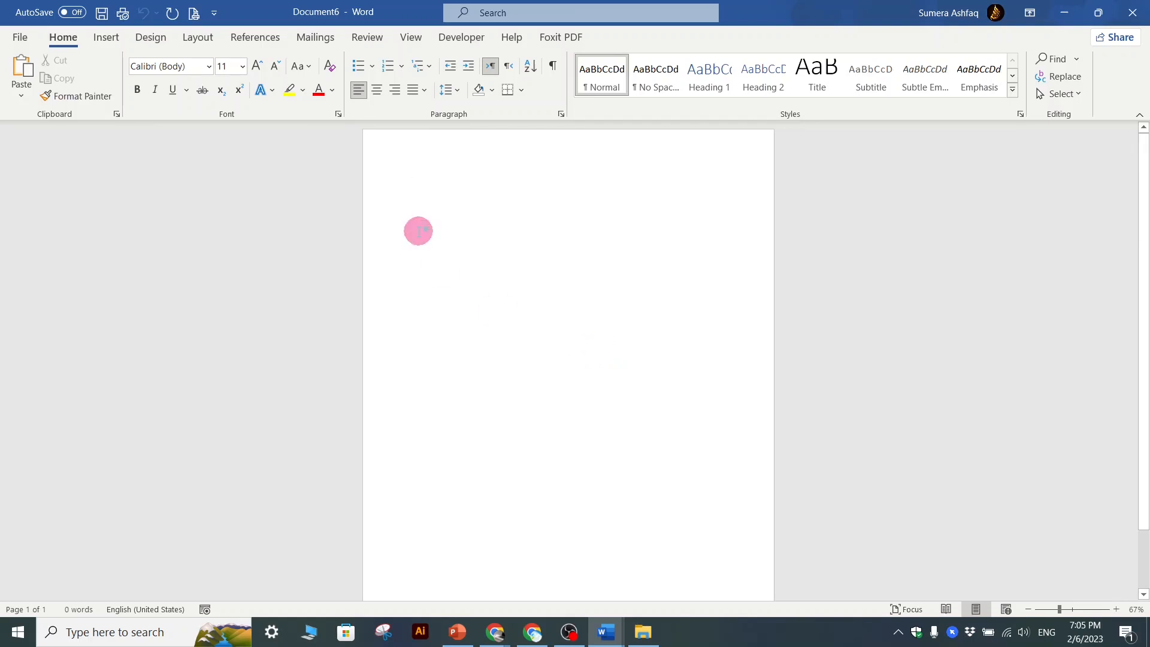
{"action": "left_click", "coordinate": [368, 41]}
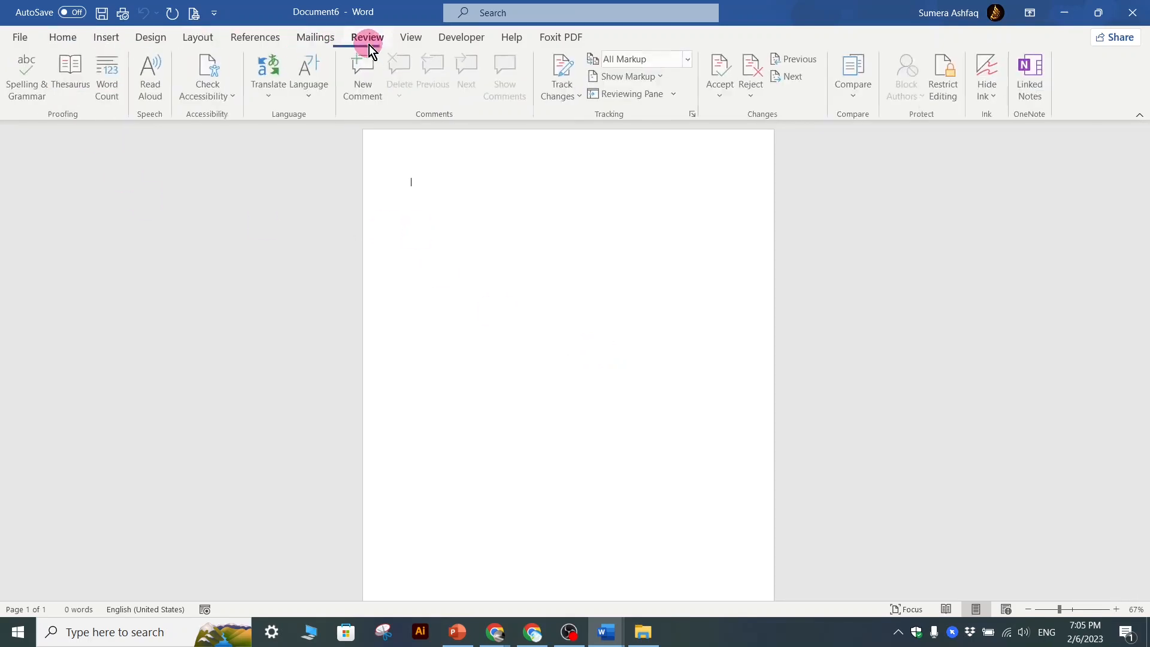
{"action": "left_click", "coordinate": [862, 99]}
{"action": "left_click", "coordinate": [895, 131]}
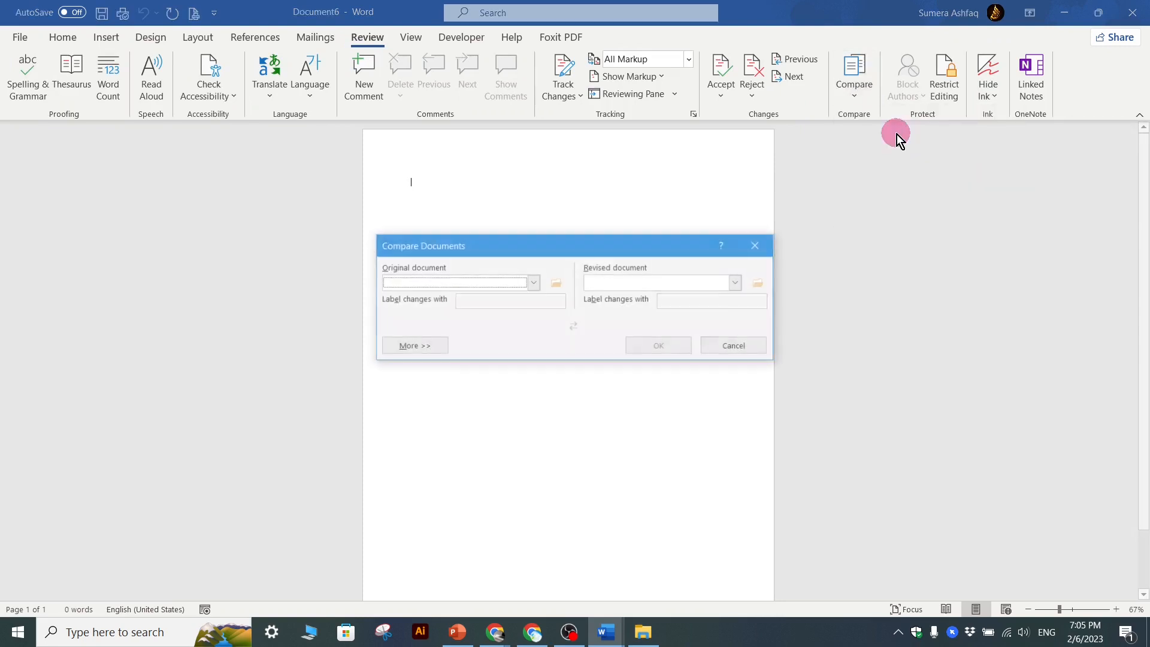
{"action": "left_click_drag", "start_coordinate": [516, 253], "coordinate": [510, 293]}
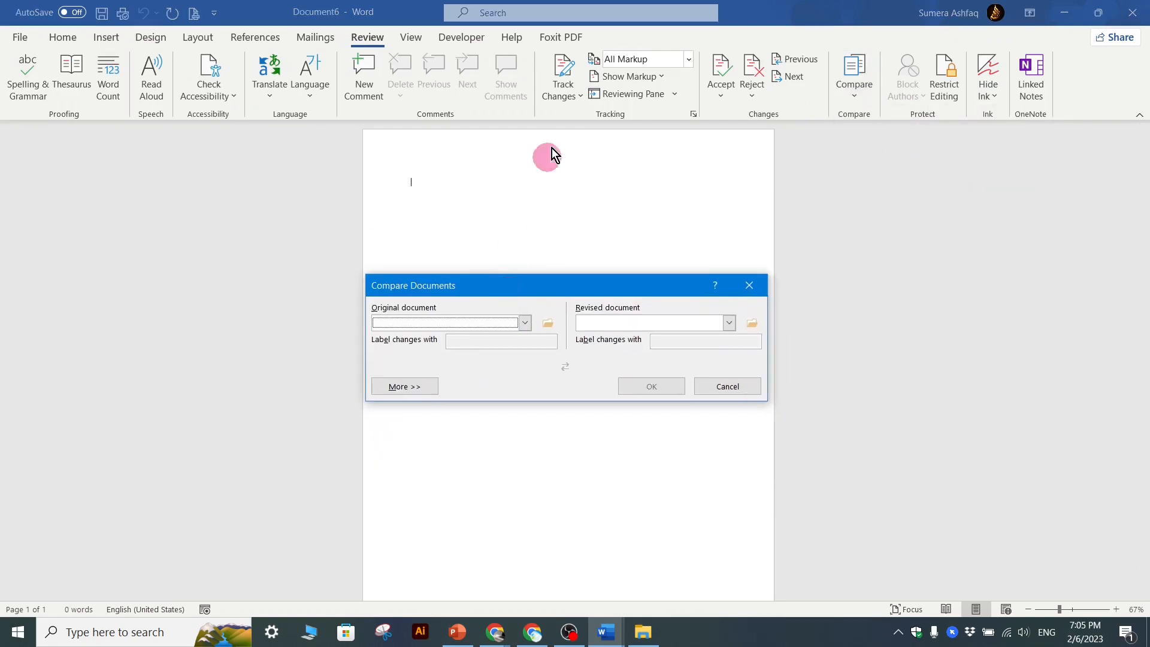
Choose Compare2.docx as the original document for the comparison
{"action": "left_click", "coordinate": [516, 324]}
{"action": "left_click_drag", "start_coordinate": [527, 354], "coordinate": [528, 383]}
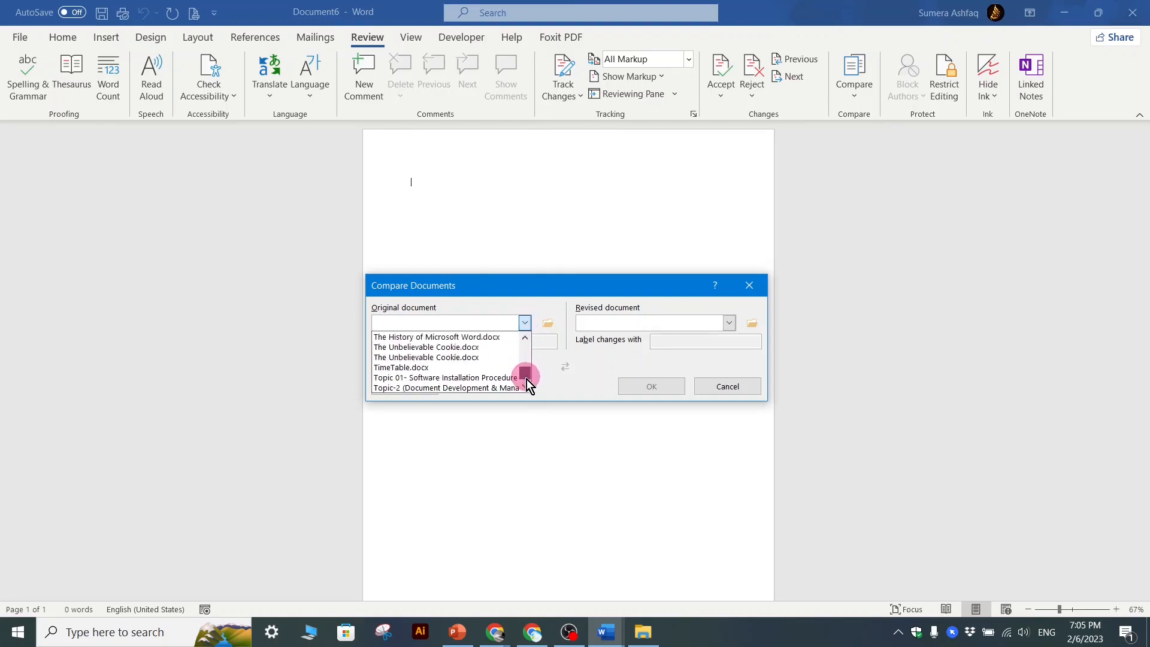
{"action": "scroll", "coordinate": [439, 377], "scroll_direction": "up", "scroll_amount": 2}
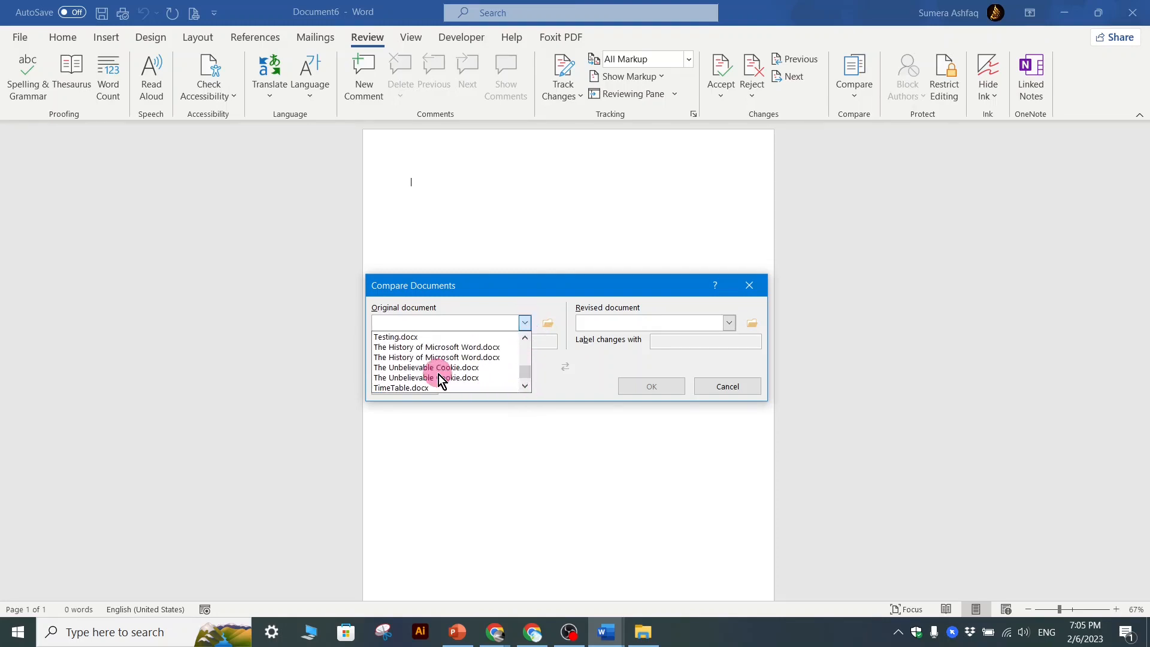
{"action": "scroll", "coordinate": [439, 379], "scroll_direction": "up", "scroll_amount": 3}
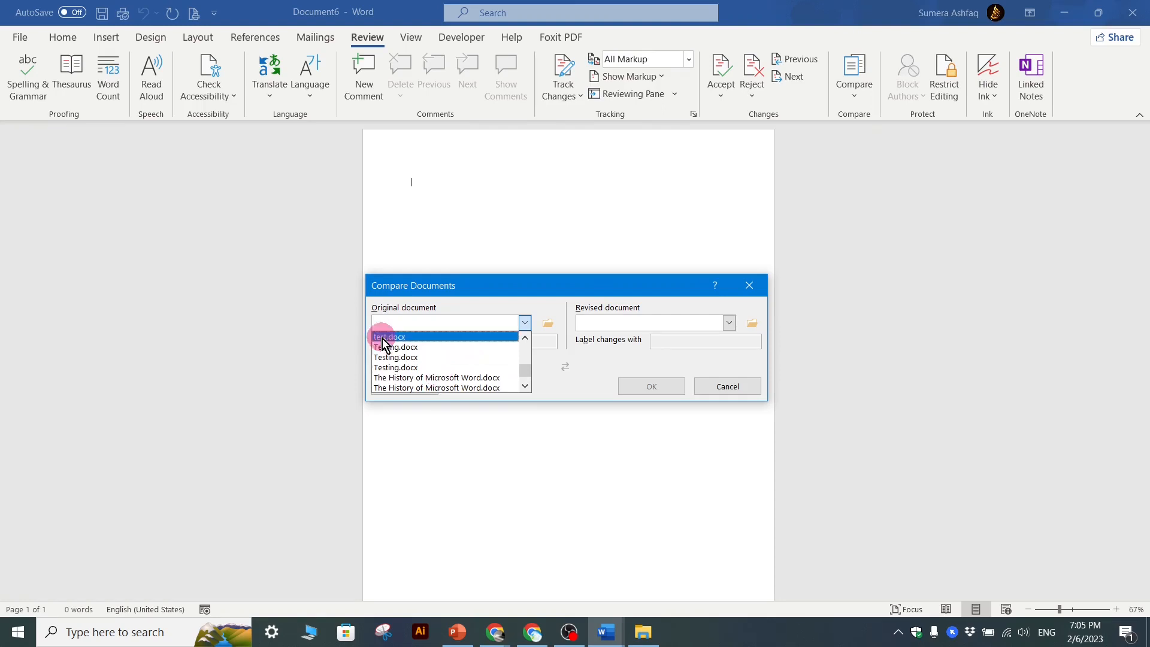
{"action": "scroll", "coordinate": [412, 356], "scroll_direction": "up", "scroll_amount": 1}
{"action": "scroll", "coordinate": [412, 357], "scroll_direction": "up", "scroll_amount": 4}
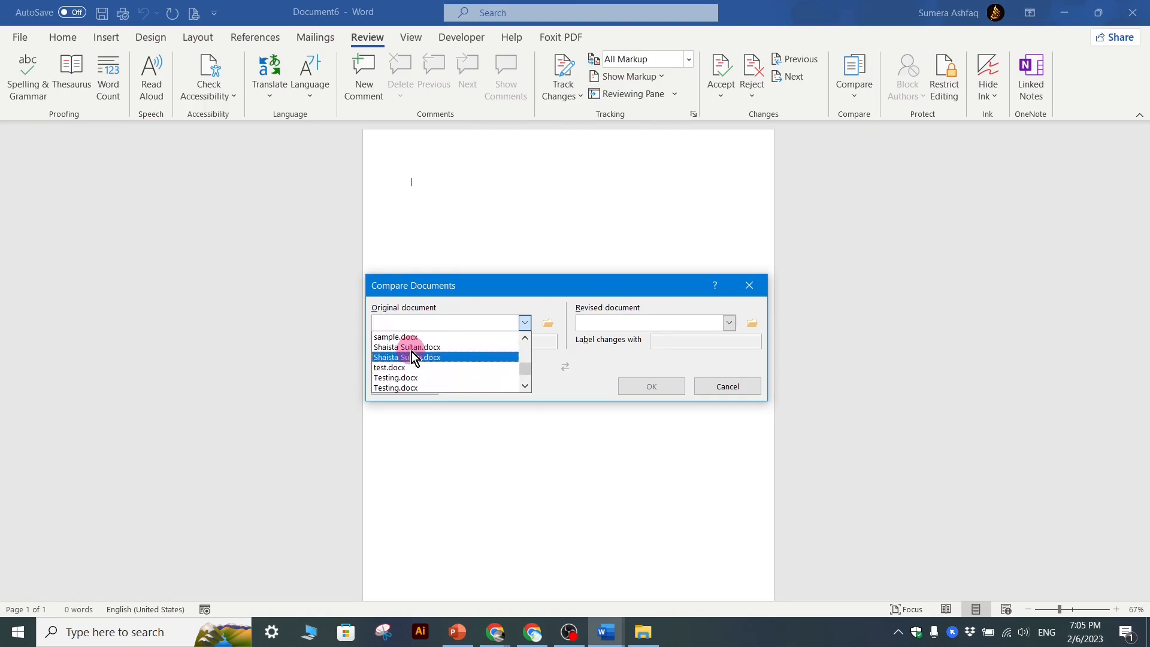
{"action": "scroll", "coordinate": [412, 357], "scroll_direction": "up", "scroll_amount": 4}
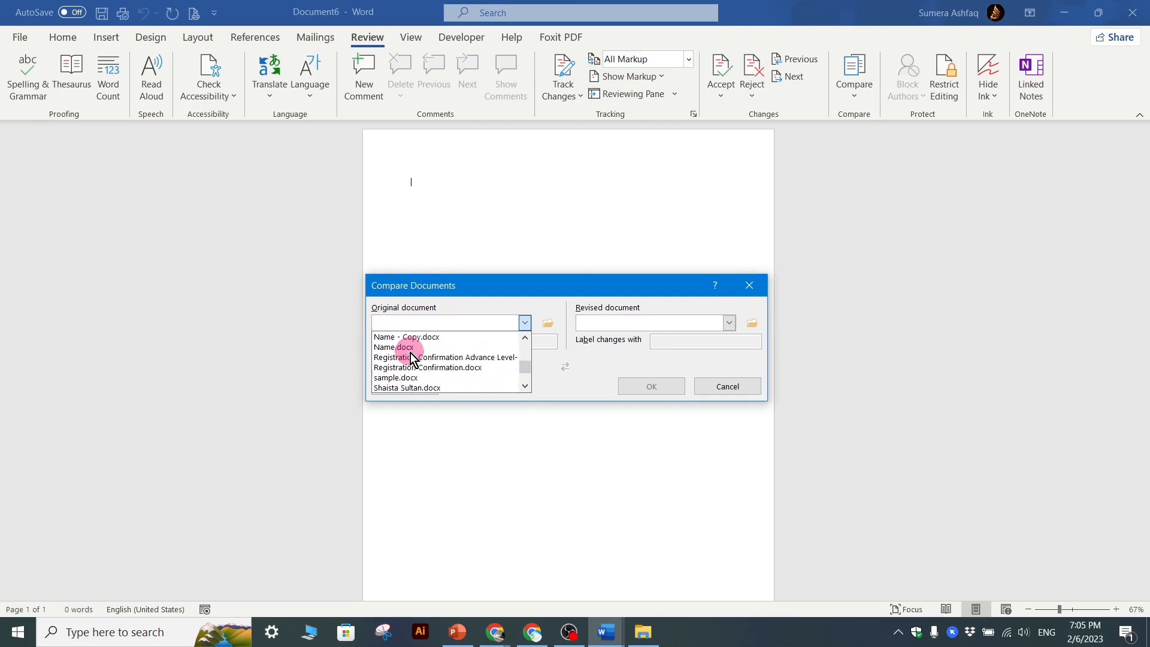
{"action": "scroll", "coordinate": [411, 357], "scroll_direction": "up", "scroll_amount": 5}
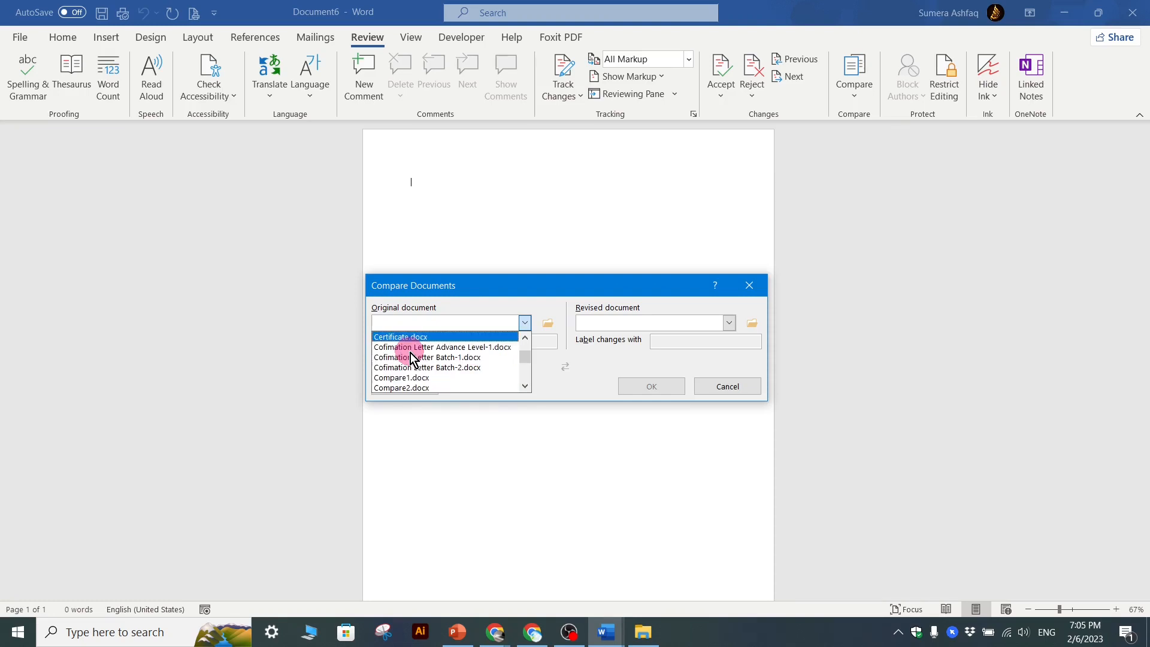
{"action": "key", "text": "Down"}
{"action": "key", "text": "Down"}
{"action": "key", "text": "Down"}
{"action": "key", "text": "Down"}
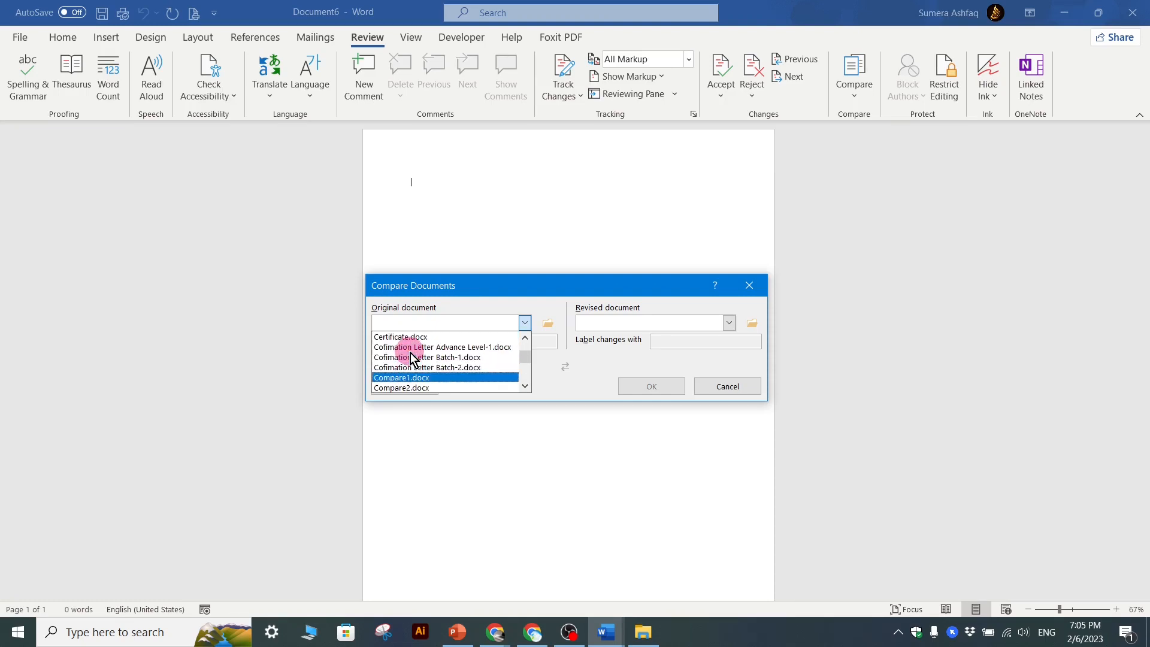
{"action": "left_click", "coordinate": [397, 387]}
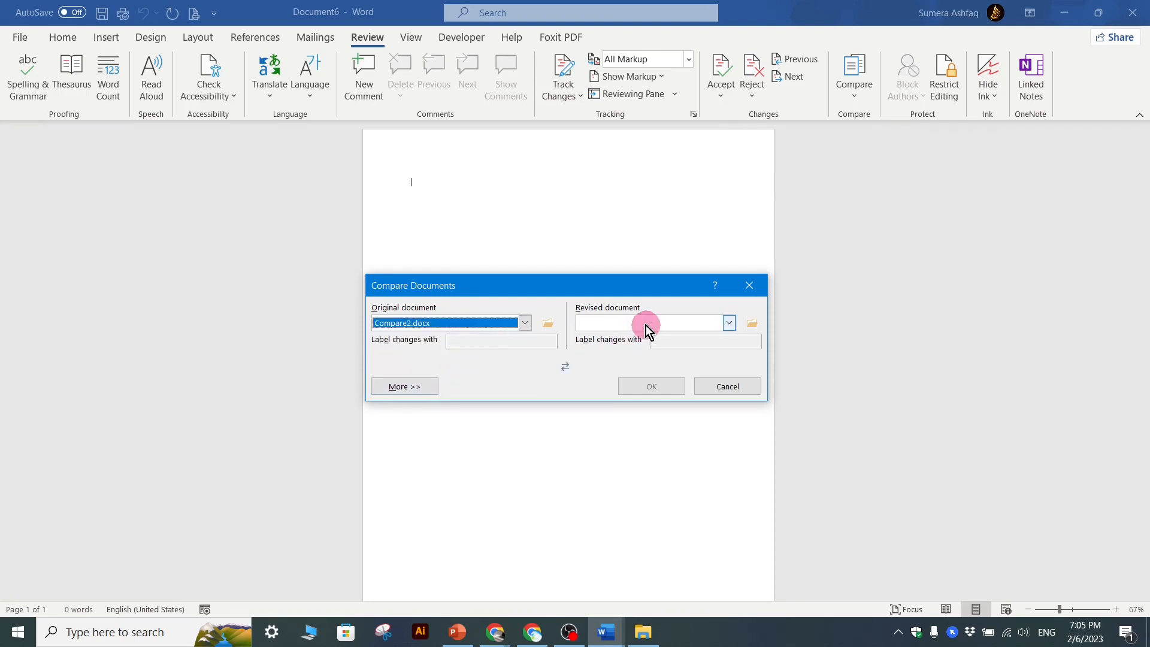
Choose Compare1.docx from the Desktop folder as the revised document
{"action": "left_click", "coordinate": [750, 324]}
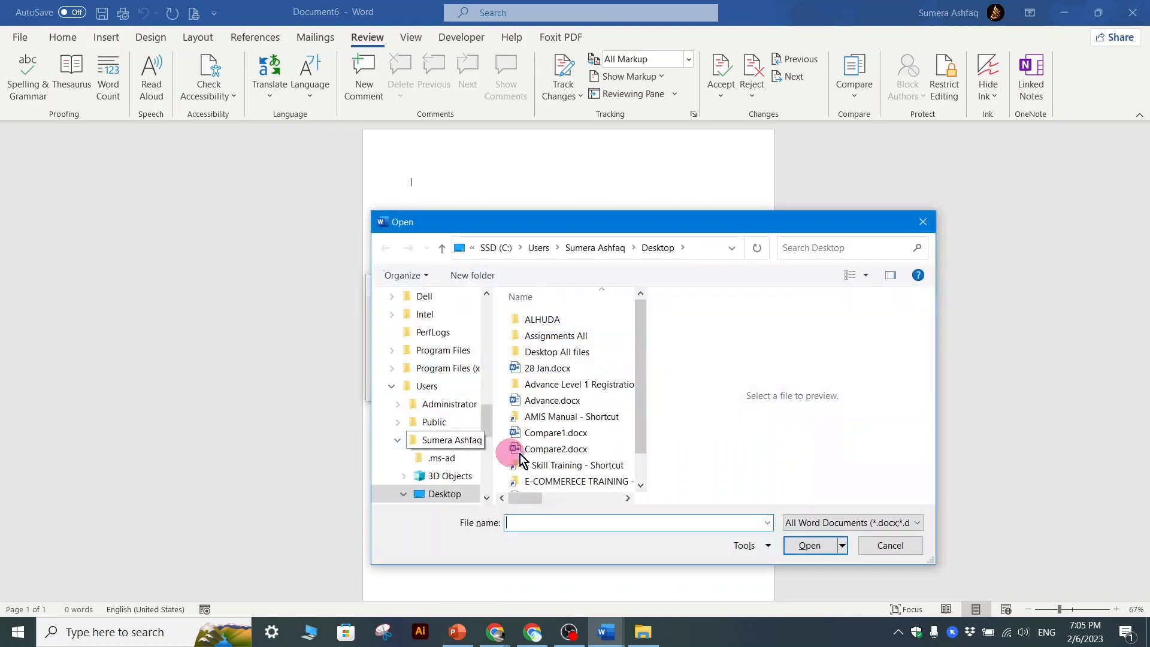
{"action": "left_click", "coordinate": [891, 275]}
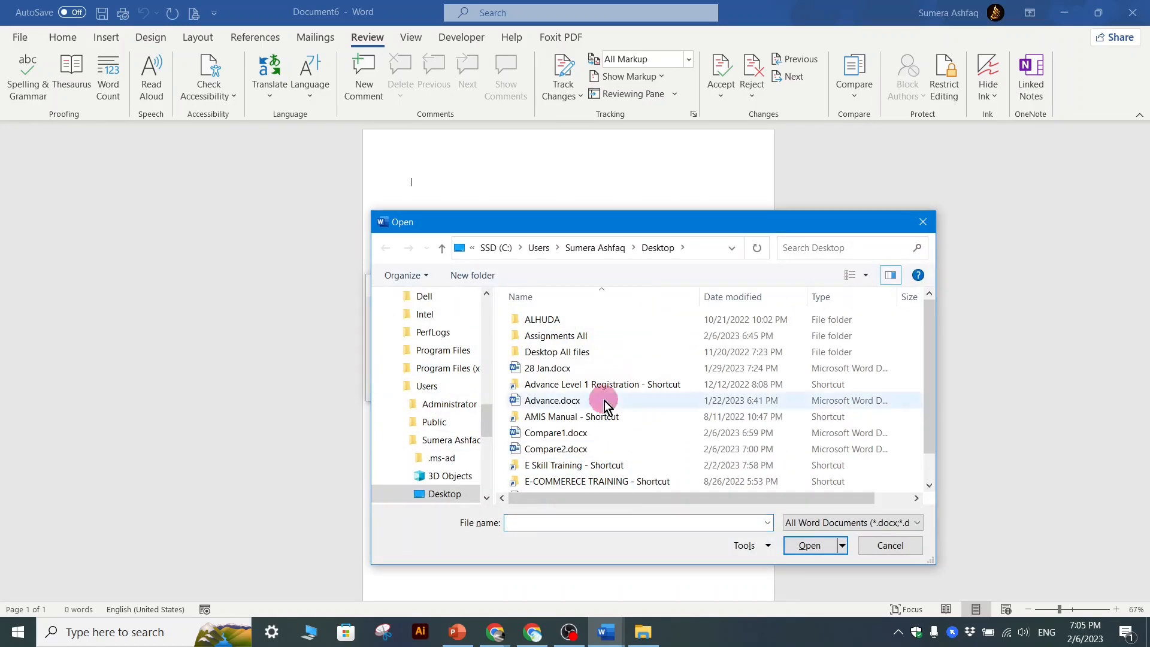
{"action": "double_click", "coordinate": [585, 432]}
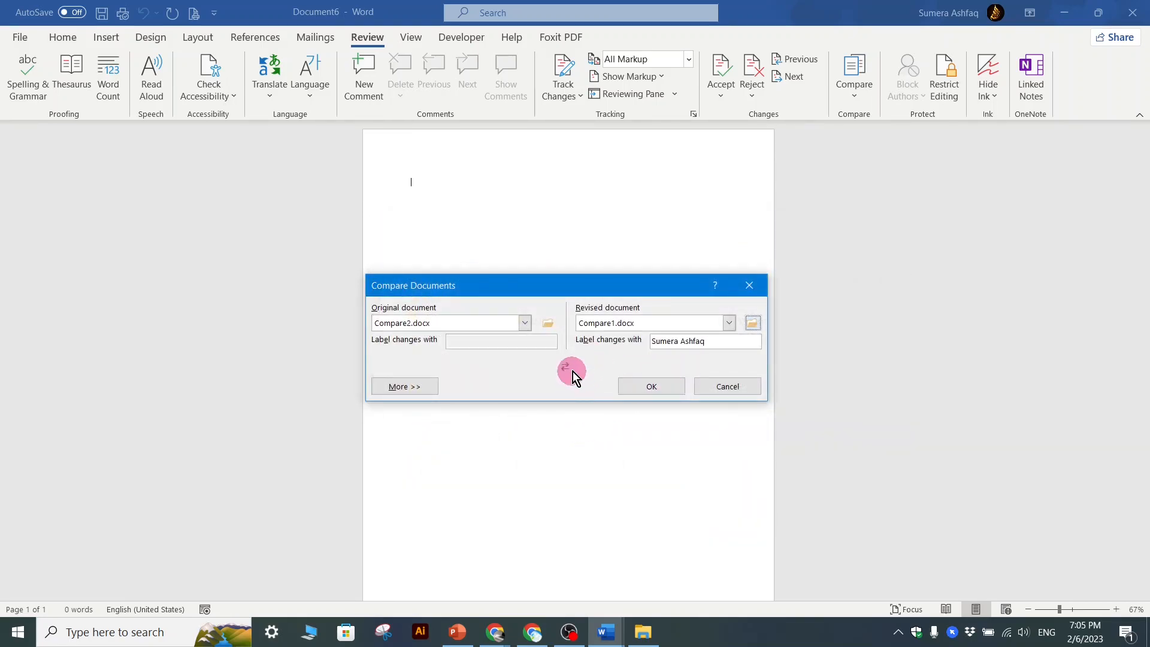
Expand the comparison settings, keep changes shown in a new document, and run the comparison
{"action": "left_click", "coordinate": [414, 386]}
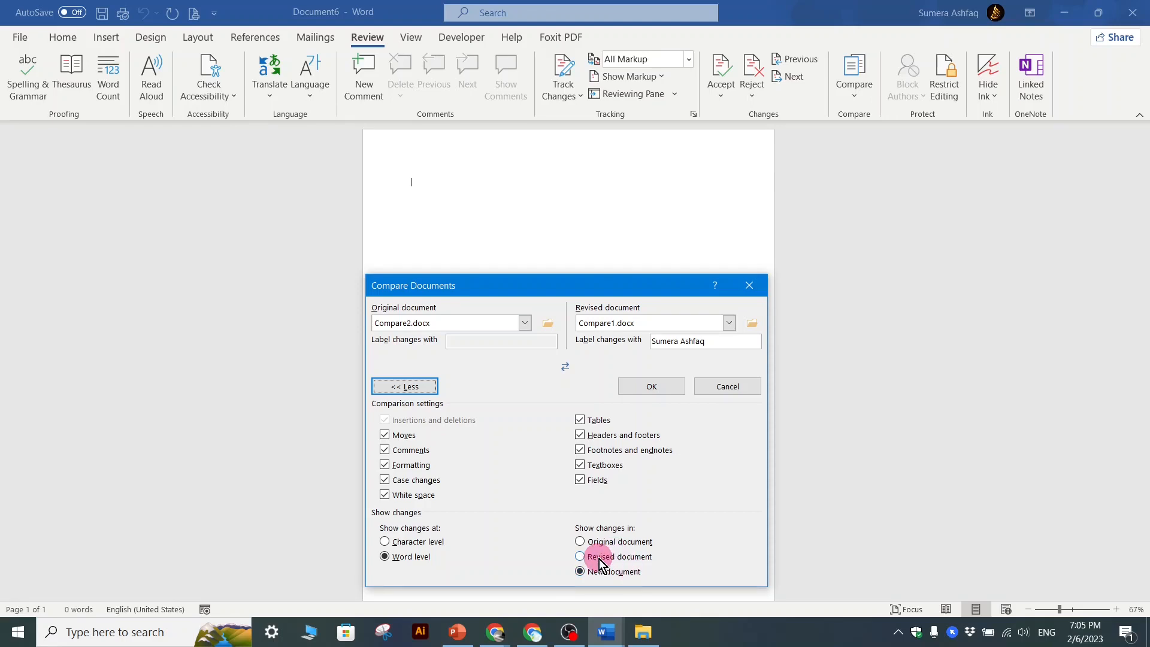
{"action": "left_click", "coordinate": [601, 539]}
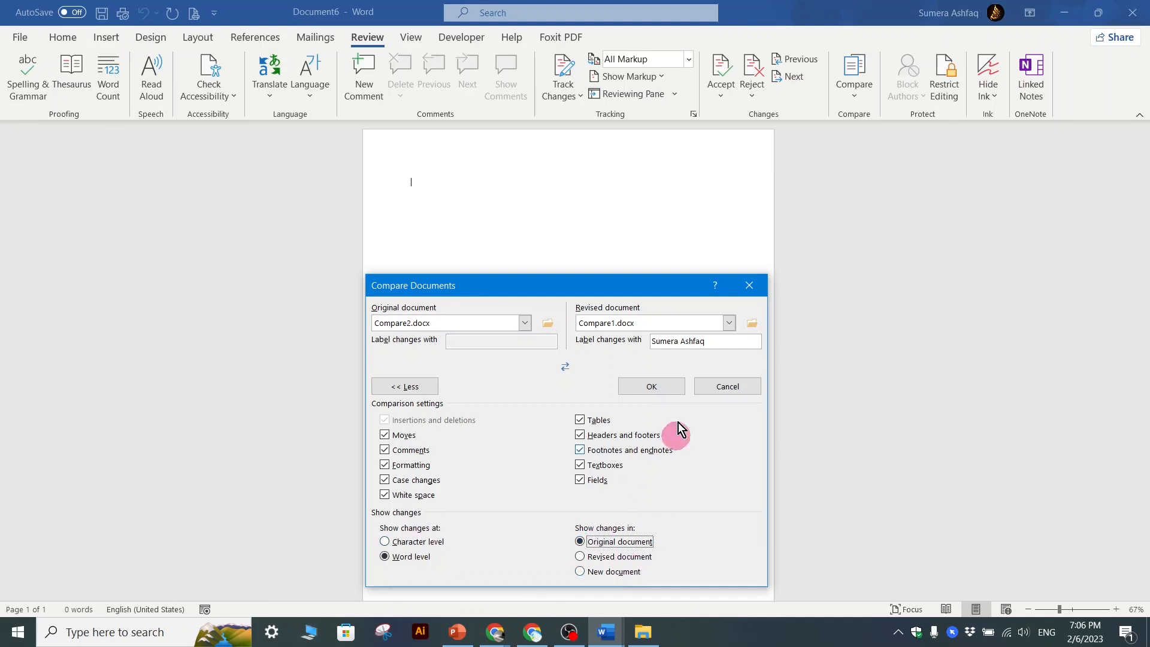
{"action": "left_click", "coordinate": [609, 574]}
{"action": "left_click", "coordinate": [659, 393]}
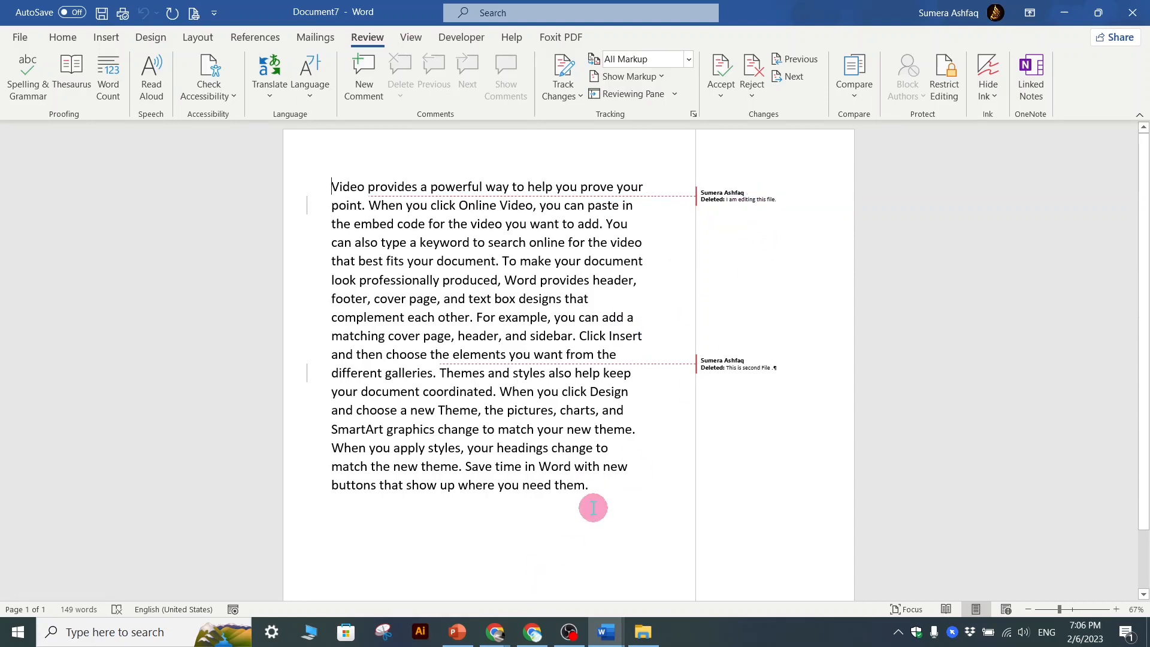
Examine the two deletion balloons in the comparison result and the places in the text they refer to
{"action": "mouse_move", "coordinate": [501, 629]}
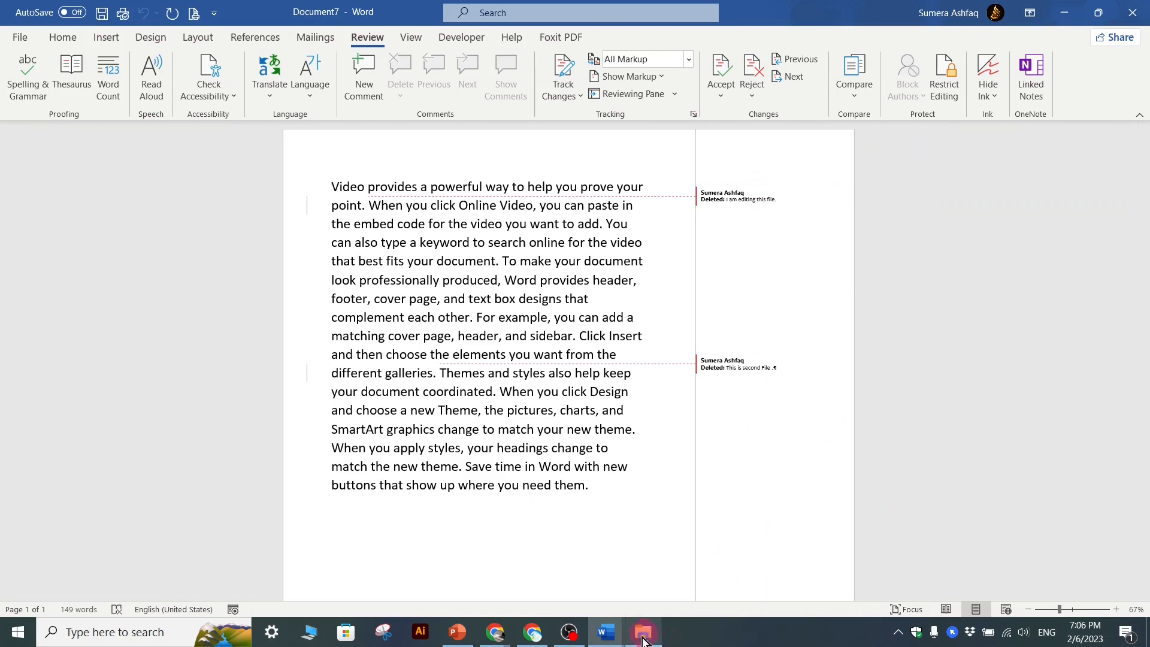
{"action": "mouse_move", "coordinate": [622, 643]}
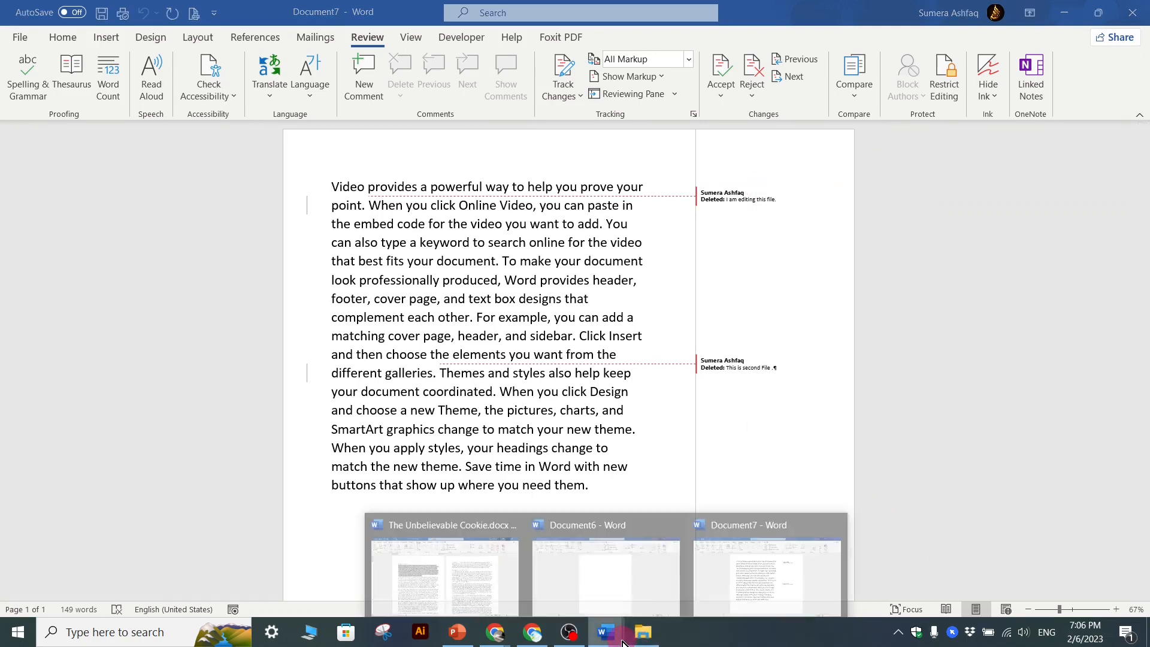
{"action": "left_click", "coordinate": [764, 574]}
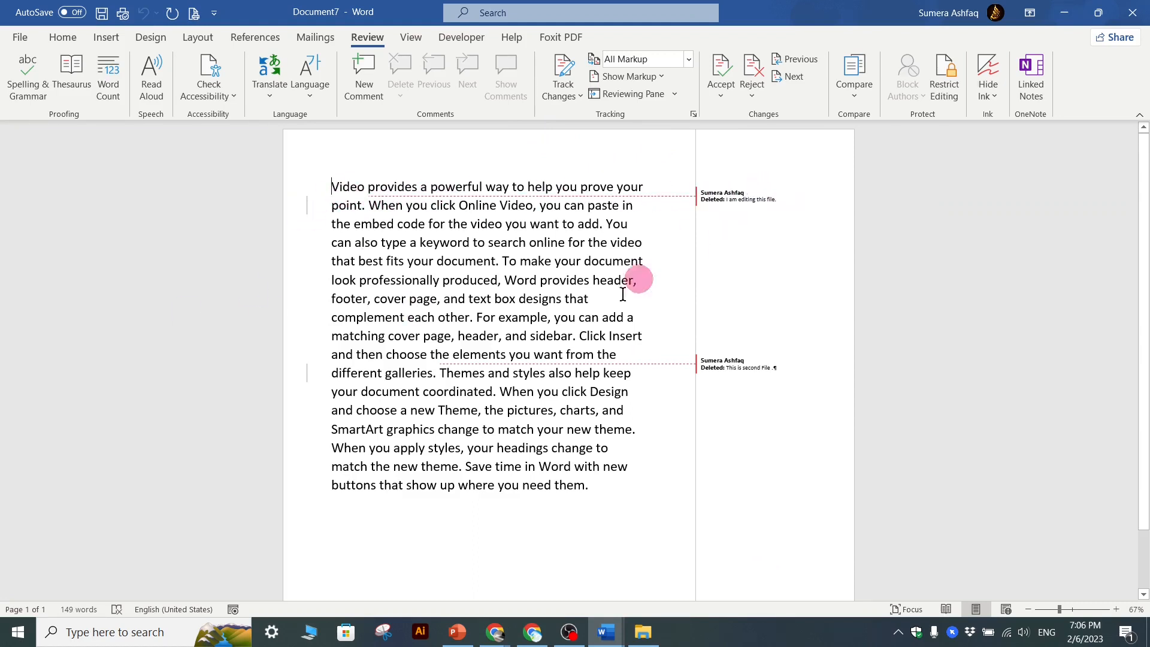
{"action": "left_click", "coordinate": [714, 360]}
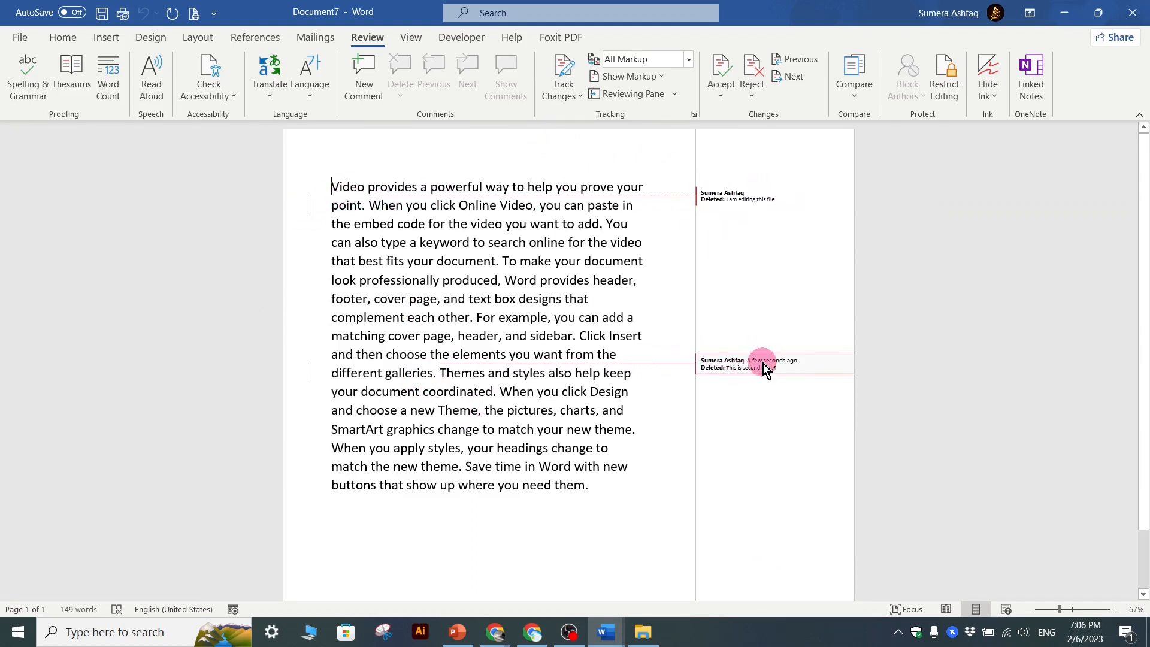
{"action": "left_click", "coordinate": [752, 192]}
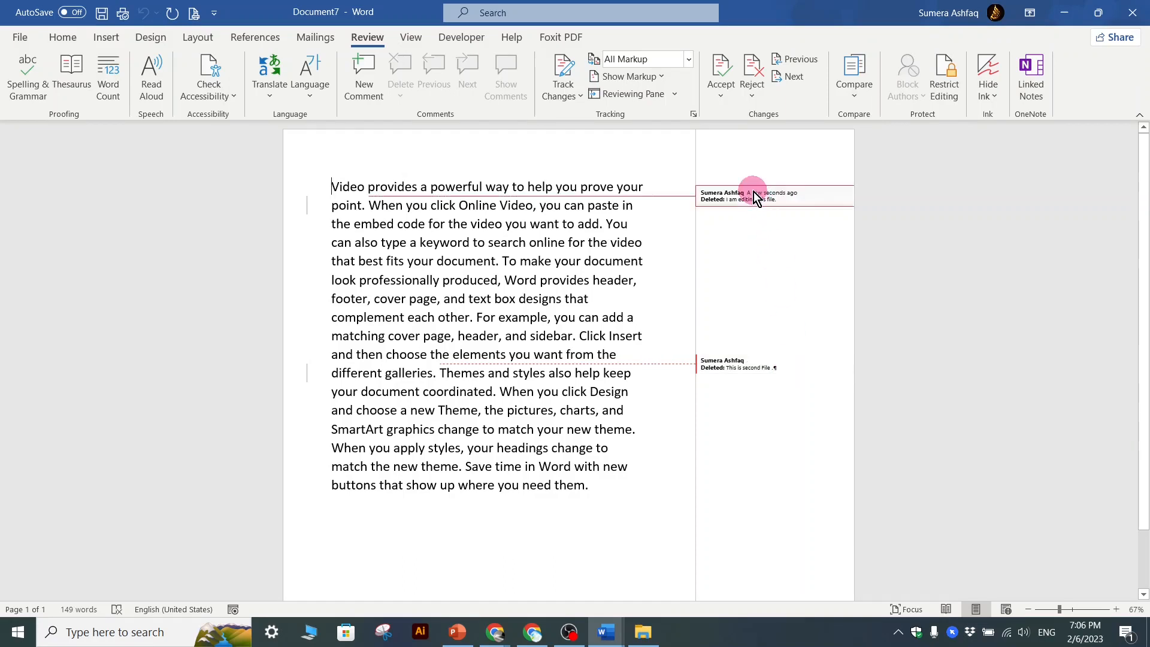
{"action": "left_click", "coordinate": [398, 187]}
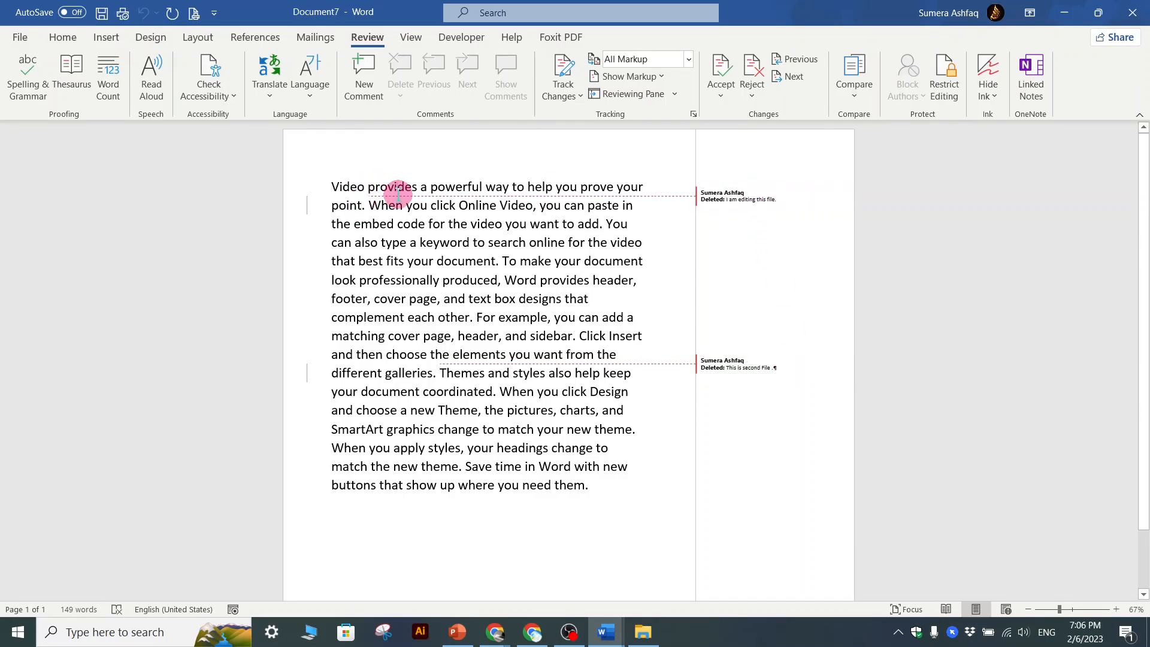
{"action": "left_click", "coordinate": [506, 361]}
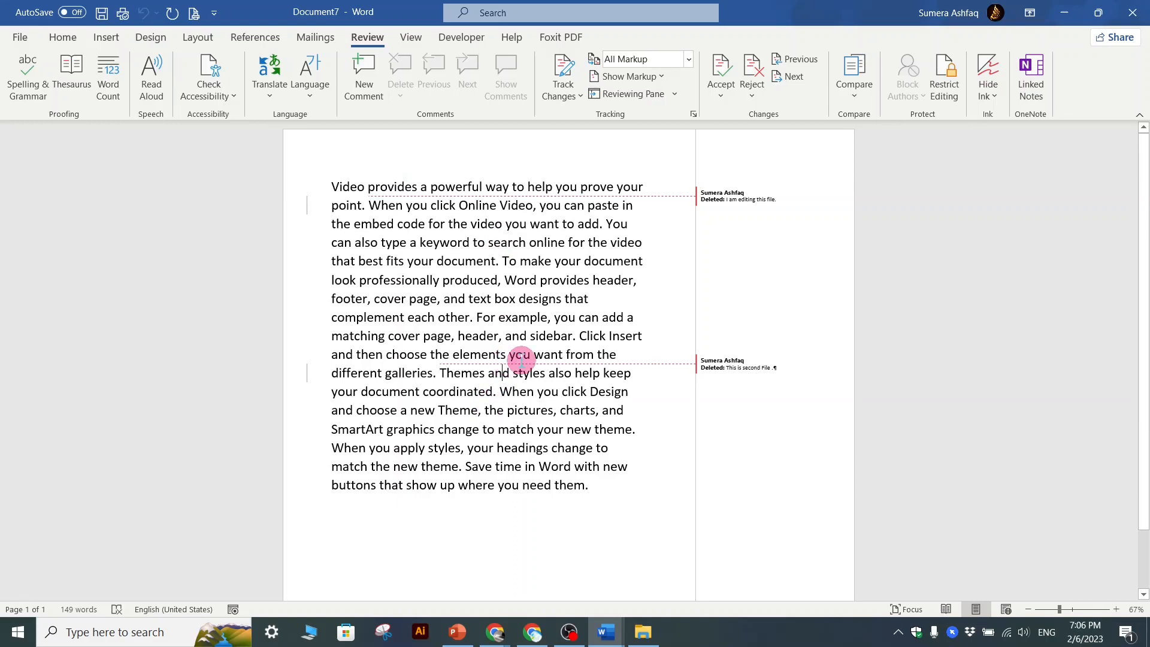
Show the original source document alongside the compared document
{"action": "left_click", "coordinate": [860, 96]}
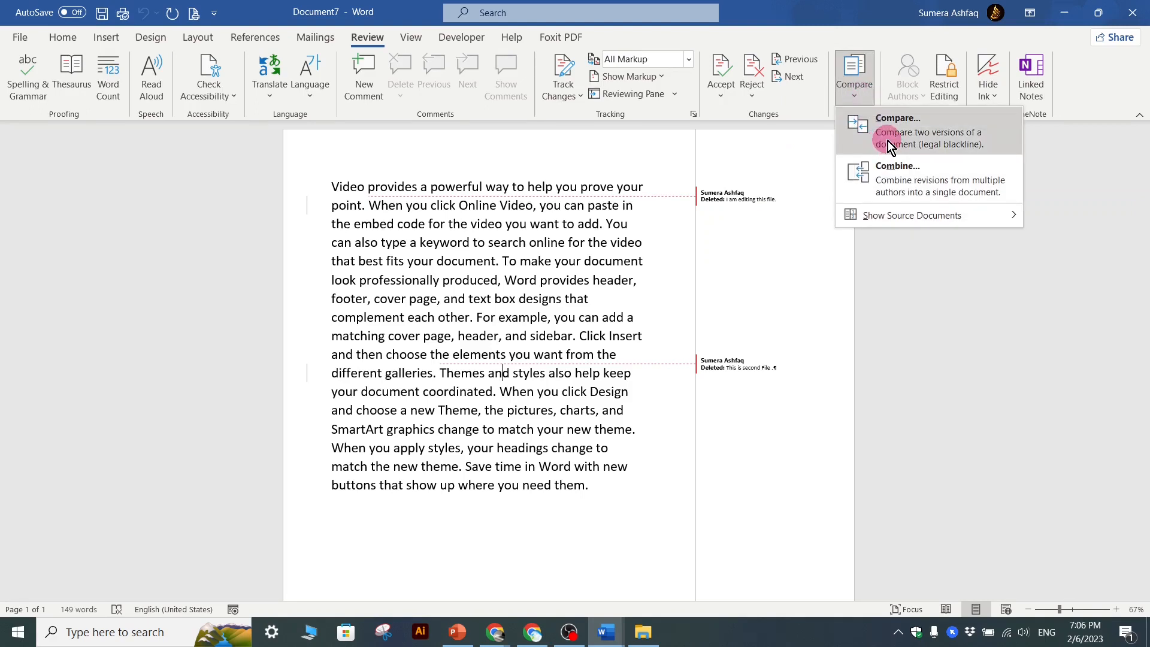
{"action": "mouse_move", "coordinate": [944, 218]}
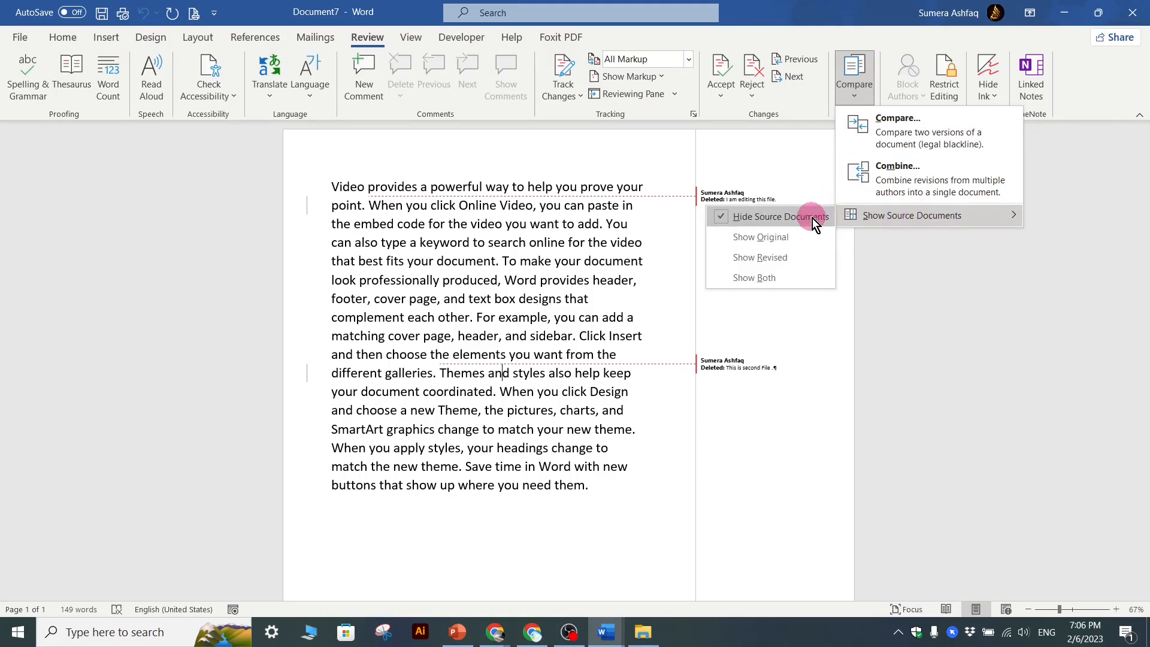
{"action": "left_click", "coordinate": [727, 218]}
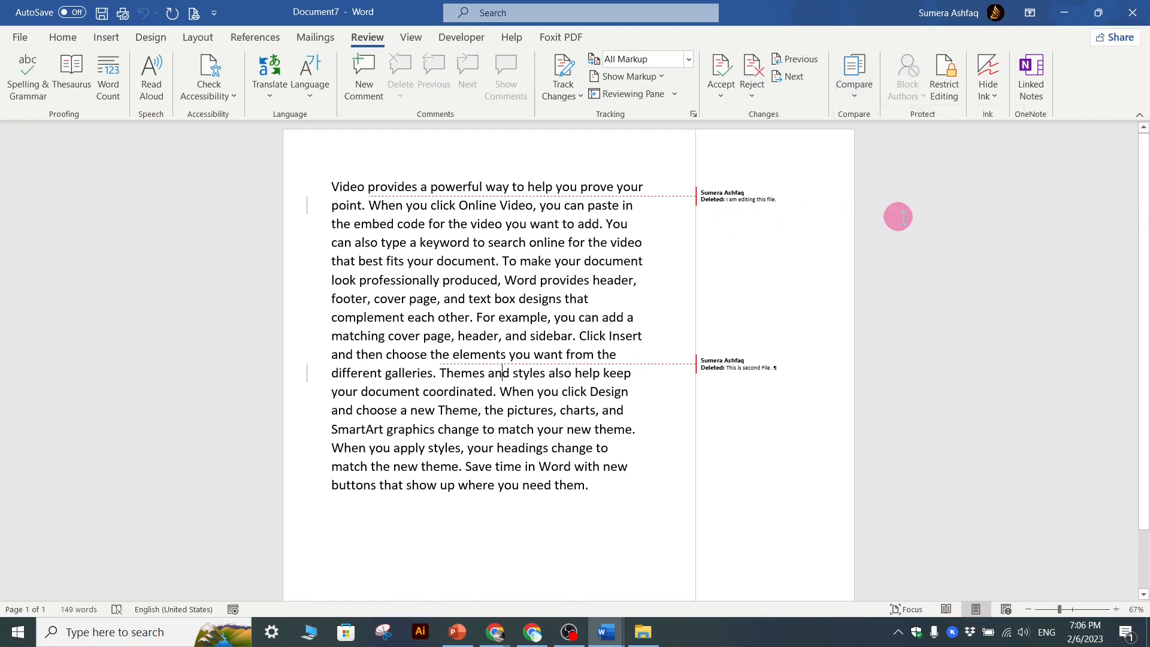
{"action": "left_click", "coordinate": [860, 99]}
{"action": "mouse_move", "coordinate": [892, 218]}
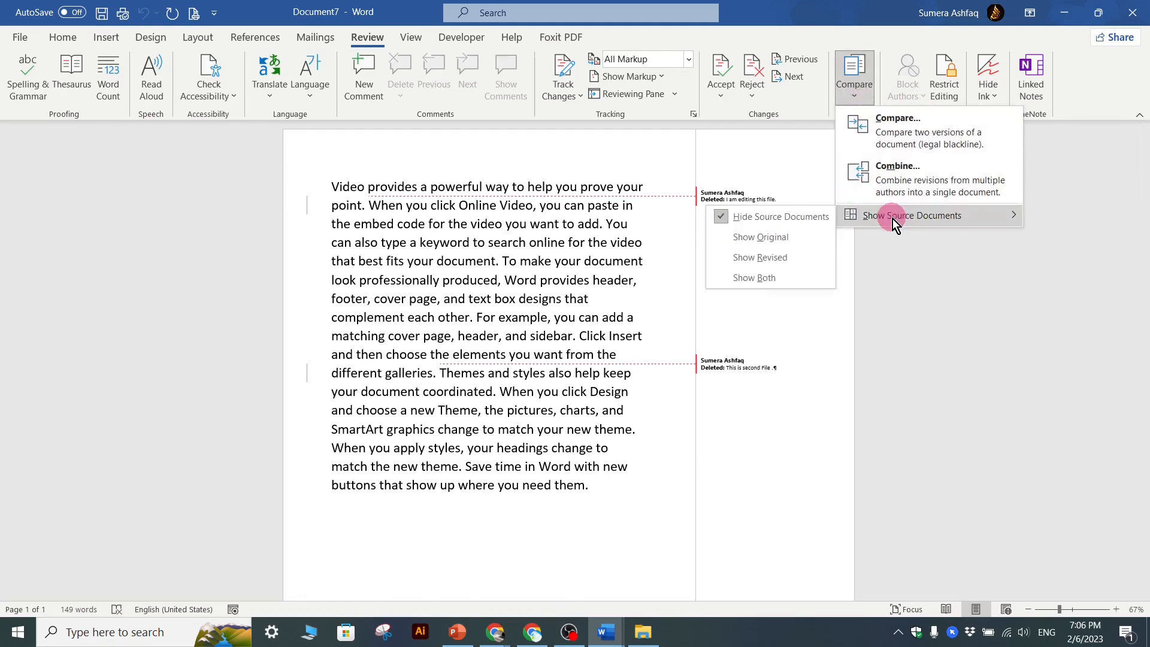
{"action": "left_click", "coordinate": [767, 240]}
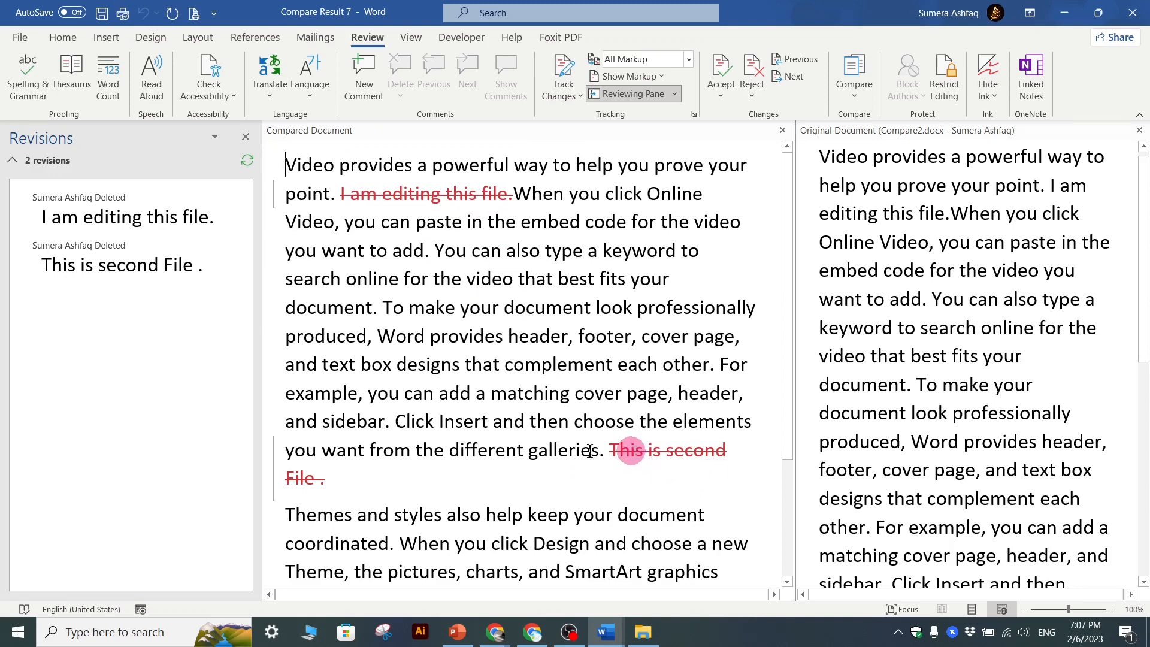
{"action": "mouse_move", "coordinate": [328, 488]}
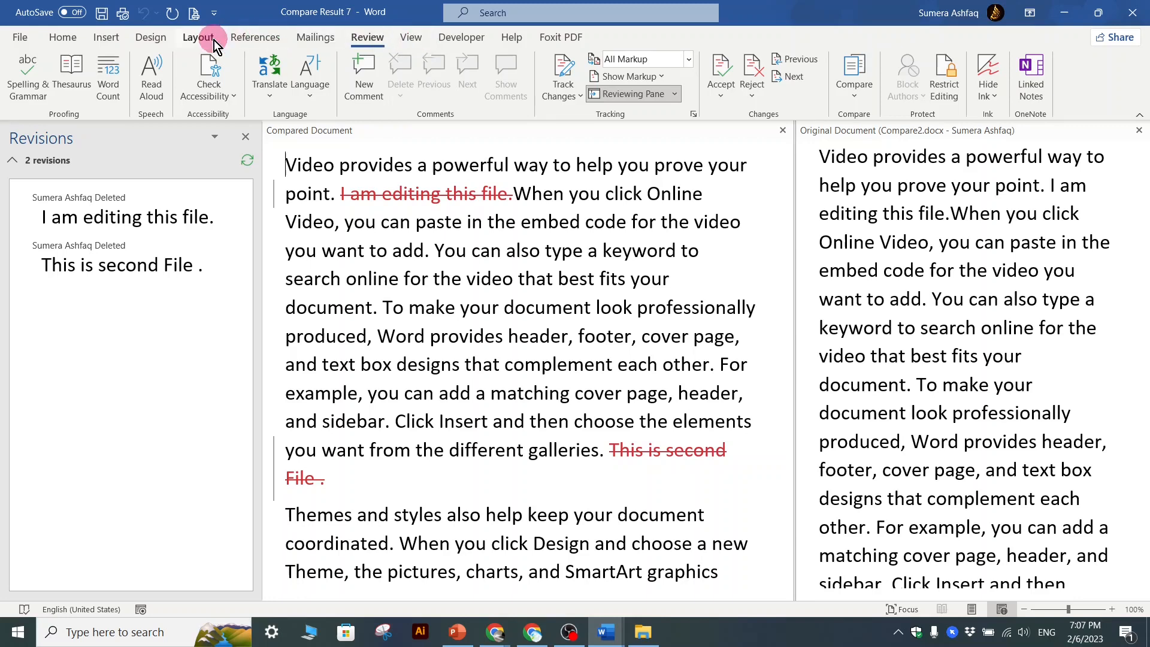
{"action": "left_click", "coordinate": [258, 38]}
{"action": "left_click", "coordinate": [368, 38]}
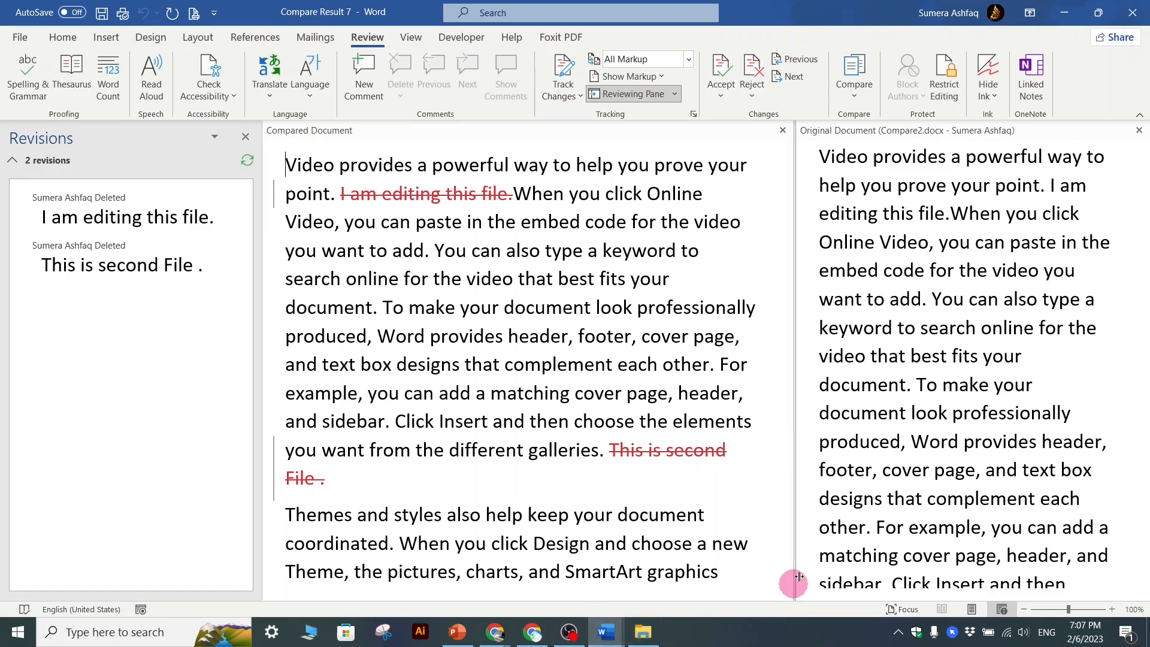
{"action": "left_click", "coordinate": [495, 633]}
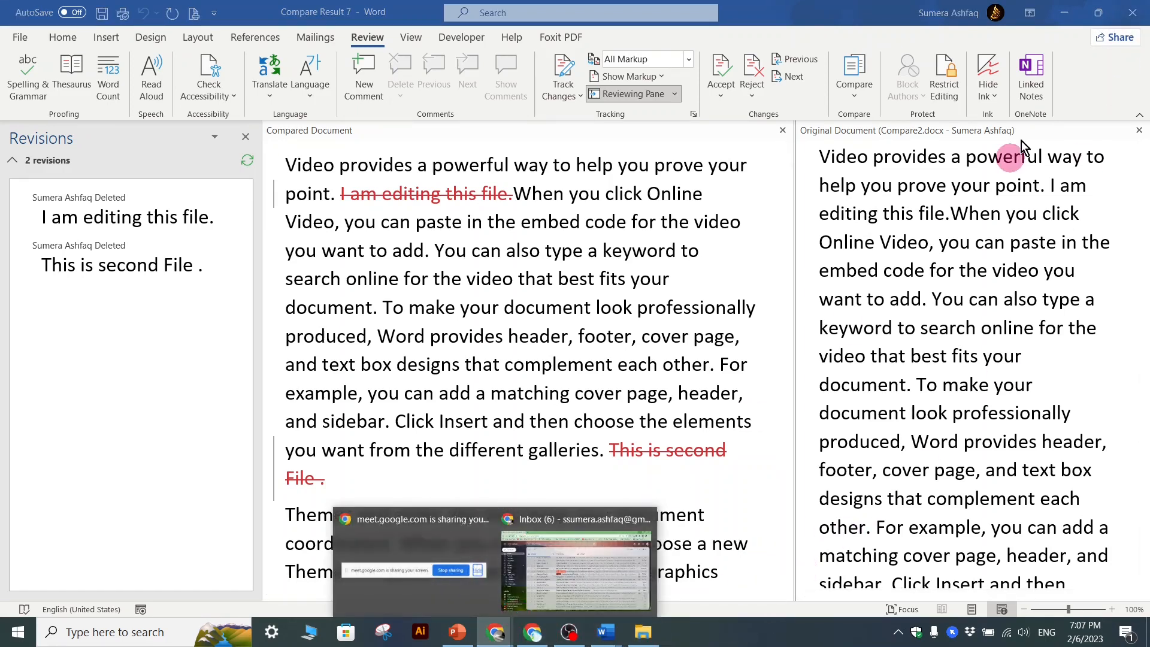
{"action": "left_click", "coordinate": [616, 555]}
{"action": "left_click", "coordinate": [1140, 12]}
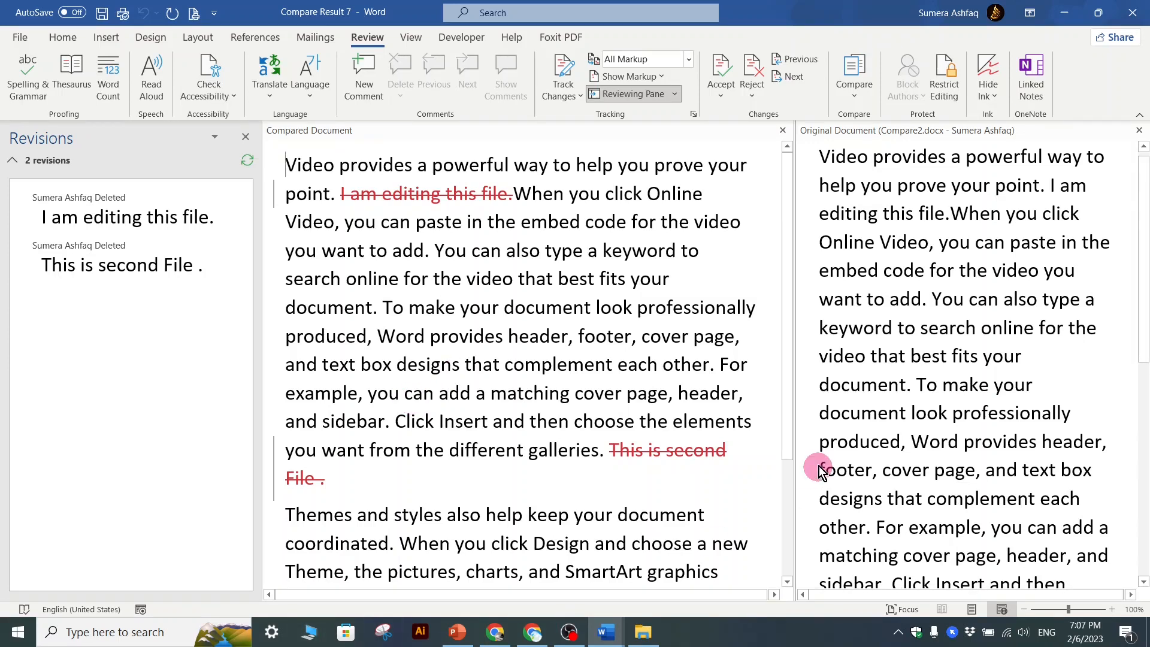
{"action": "left_click", "coordinate": [1072, 13]}
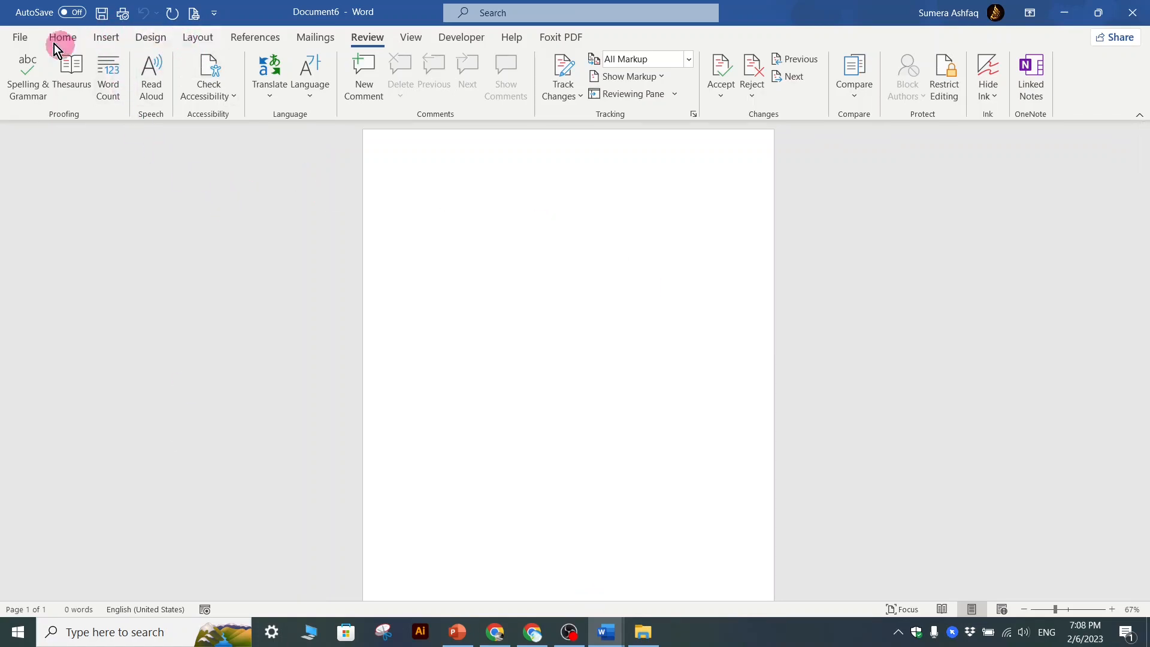
{"action": "left_click", "coordinate": [72, 42]}
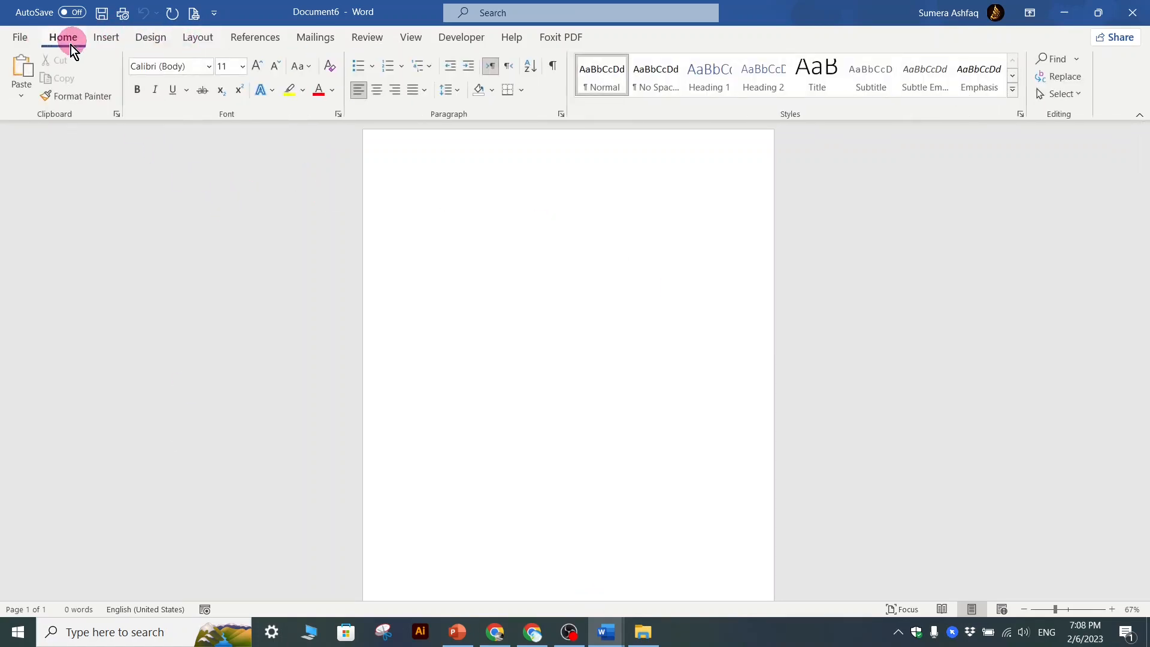
{"action": "left_click", "coordinate": [404, 41]}
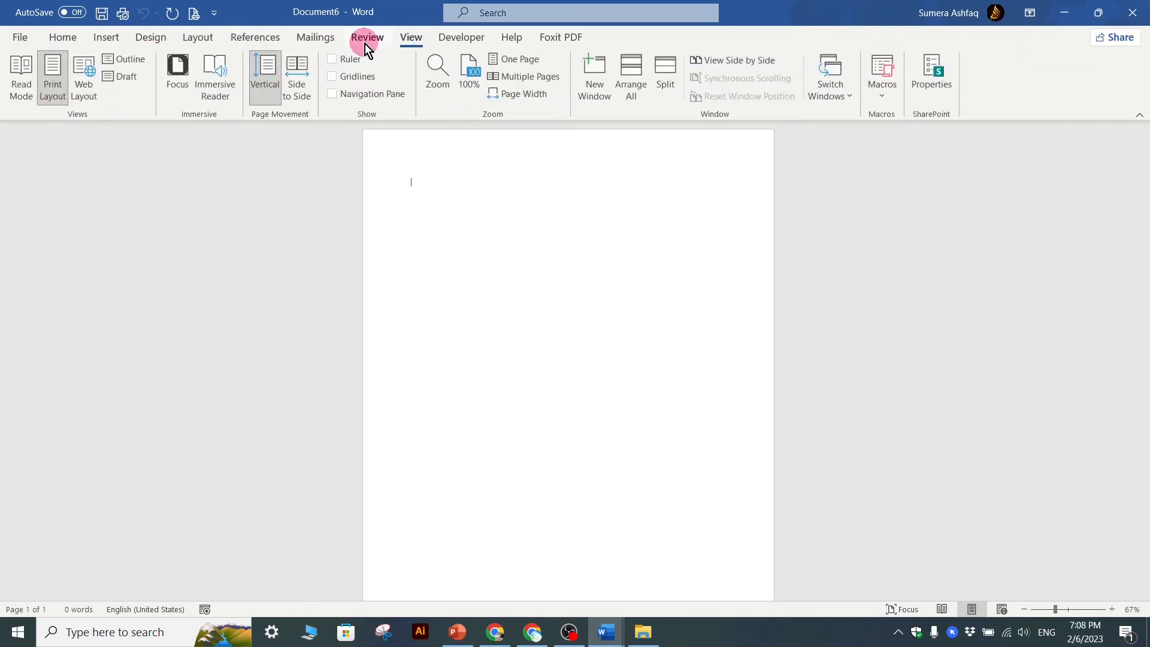
{"action": "left_click", "coordinate": [373, 40]}
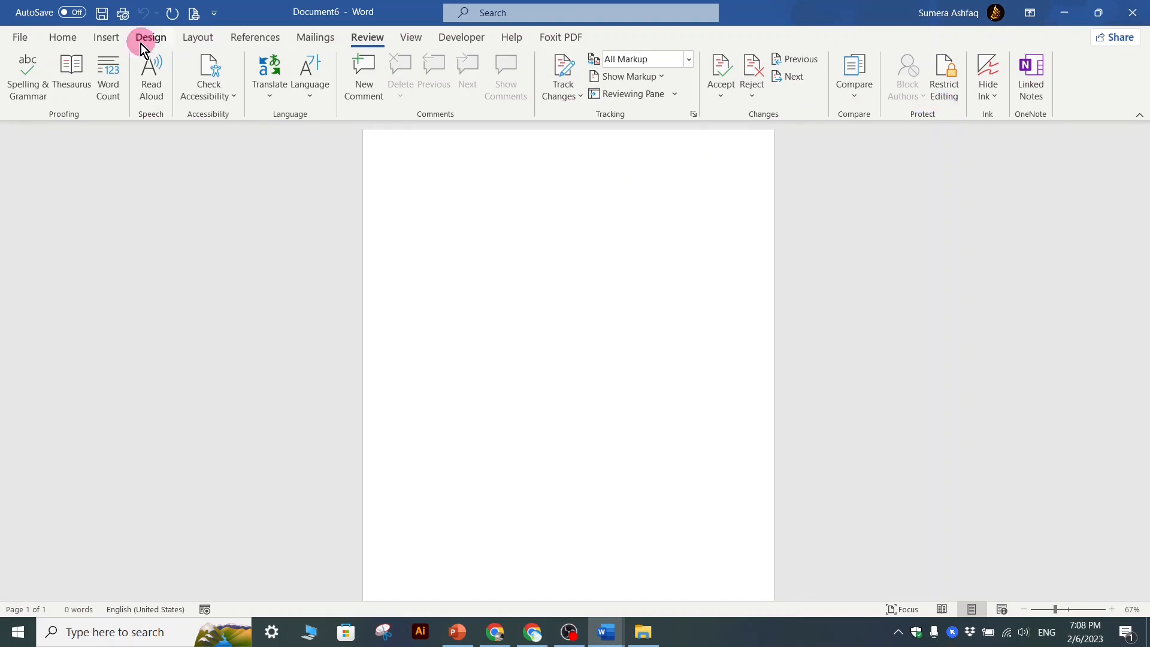
{"action": "left_click", "coordinate": [63, 42]}
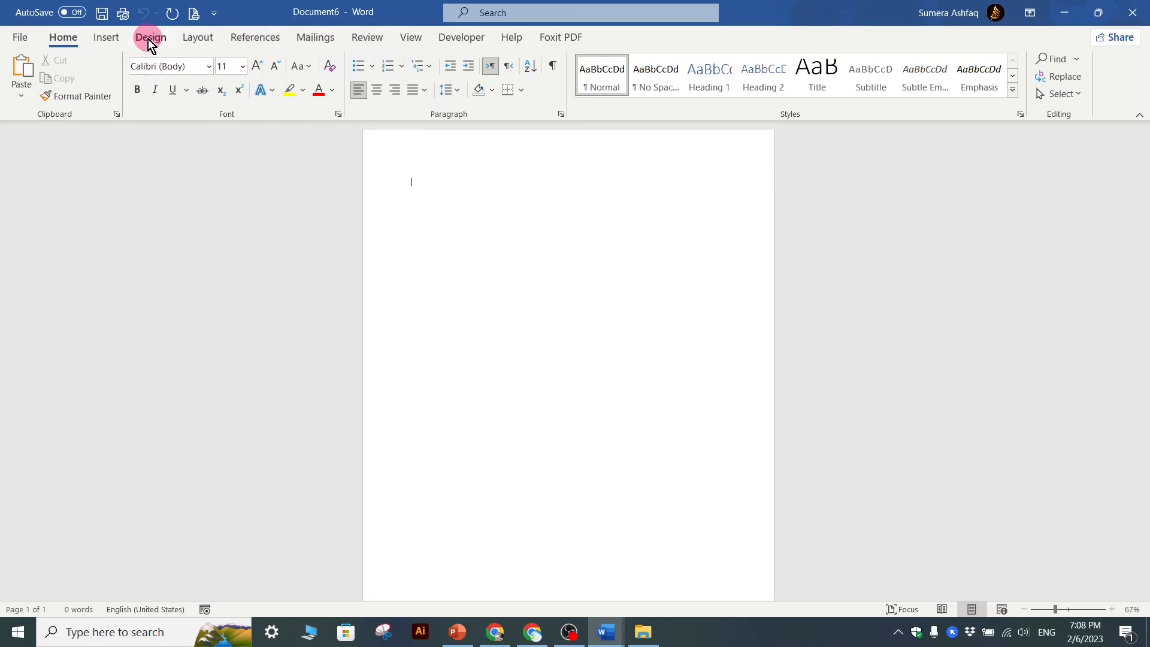
{"action": "left_click", "coordinate": [411, 40]}
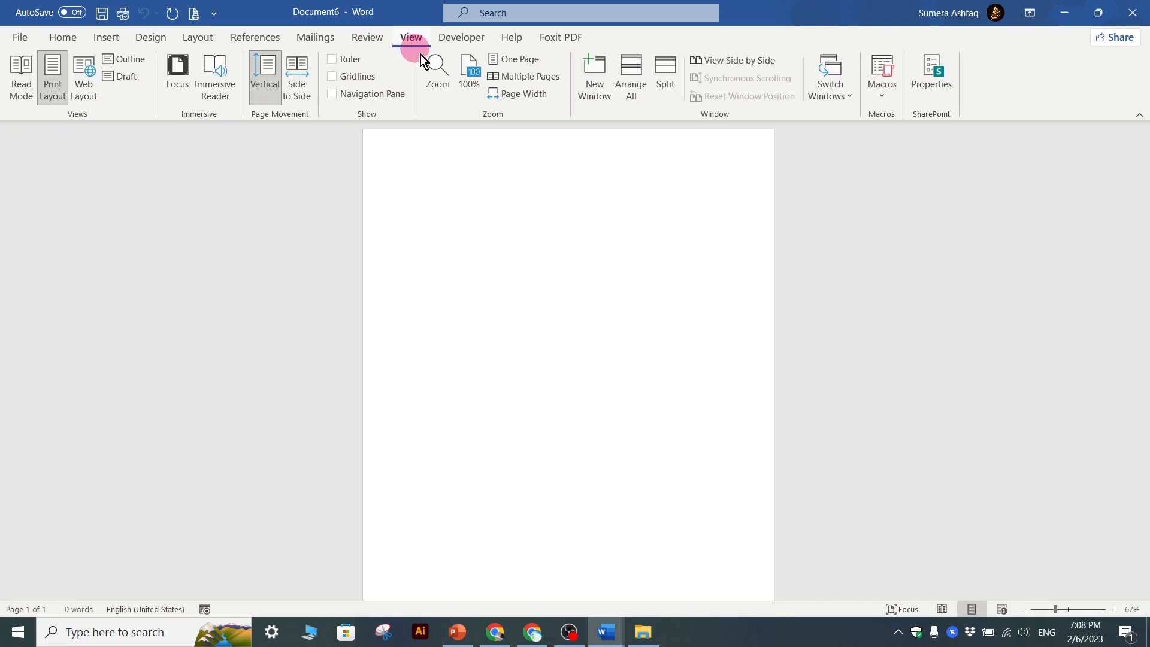
Return to the Compare Result 7 document and close it
{"action": "mouse_move", "coordinate": [607, 633]}
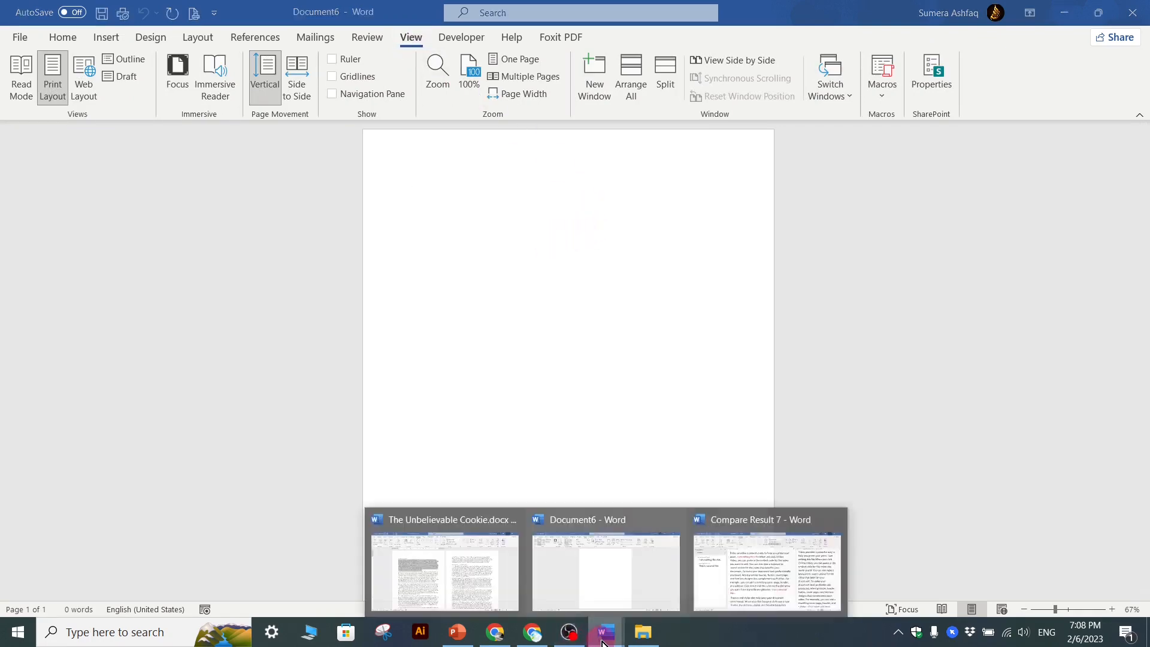
{"action": "left_click", "coordinate": [707, 593]}
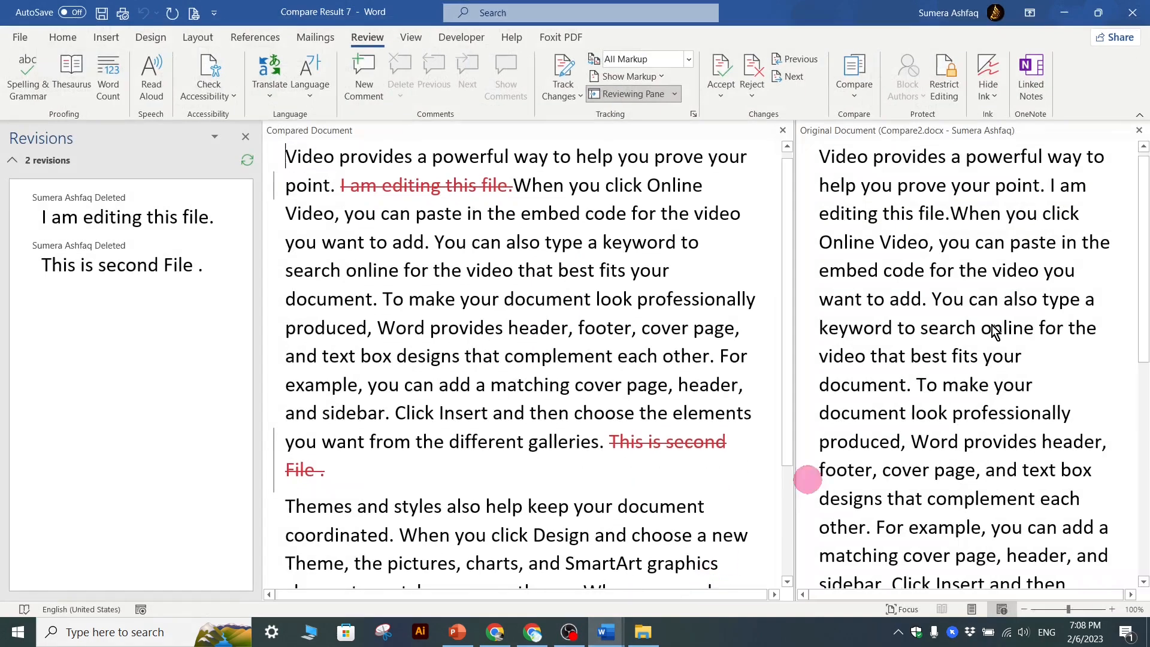
{"action": "left_click", "coordinate": [1132, 12]}
{"action": "left_click", "coordinate": [652, 397]}
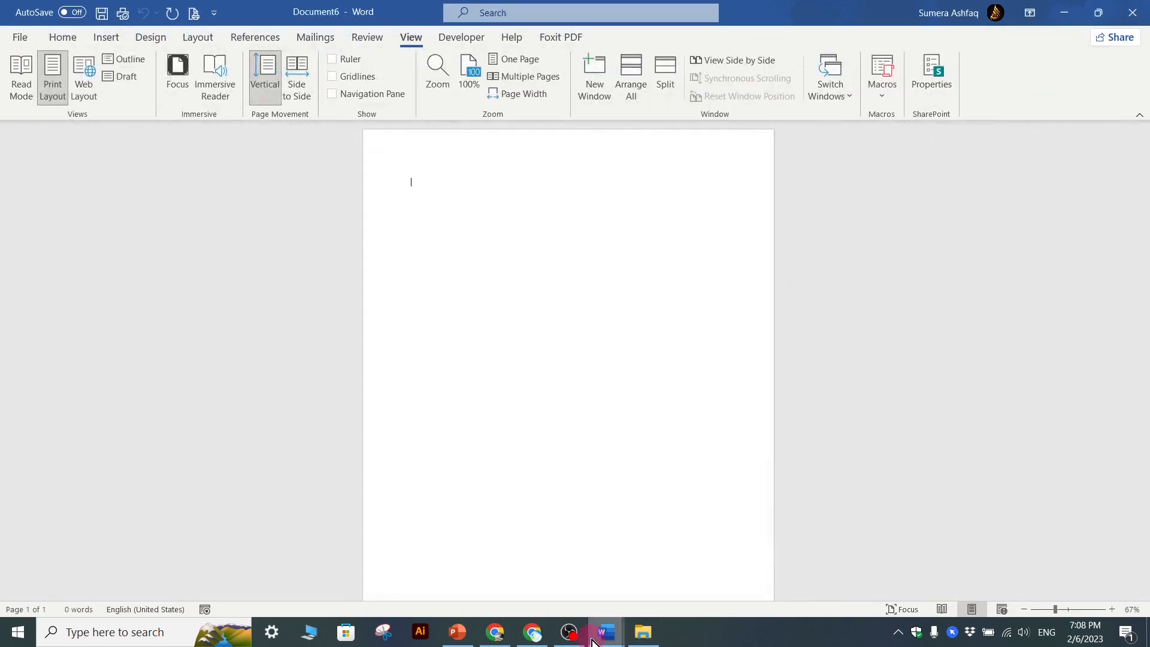
Clear the text selection in The Unbelievable Cookie document and return to the blank Document6
{"action": "mouse_move", "coordinate": [607, 633]}
{"action": "left_click", "coordinate": [533, 579]}
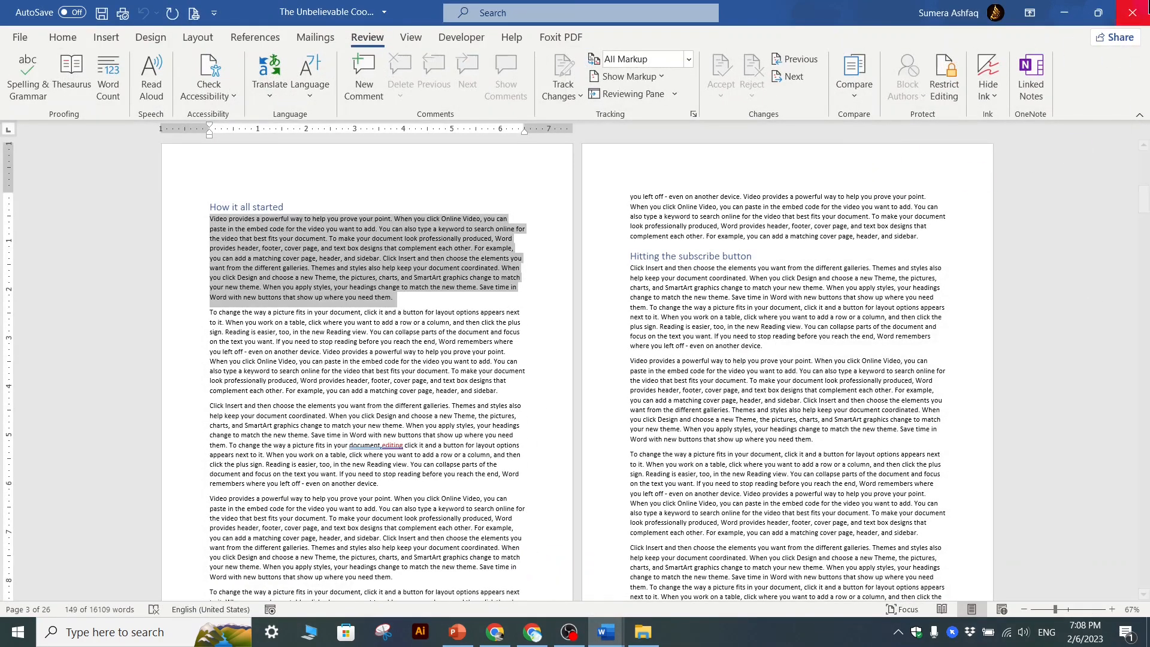
{"action": "left_click", "coordinate": [777, 371]}
{"action": "left_click", "coordinate": [1134, 11]}
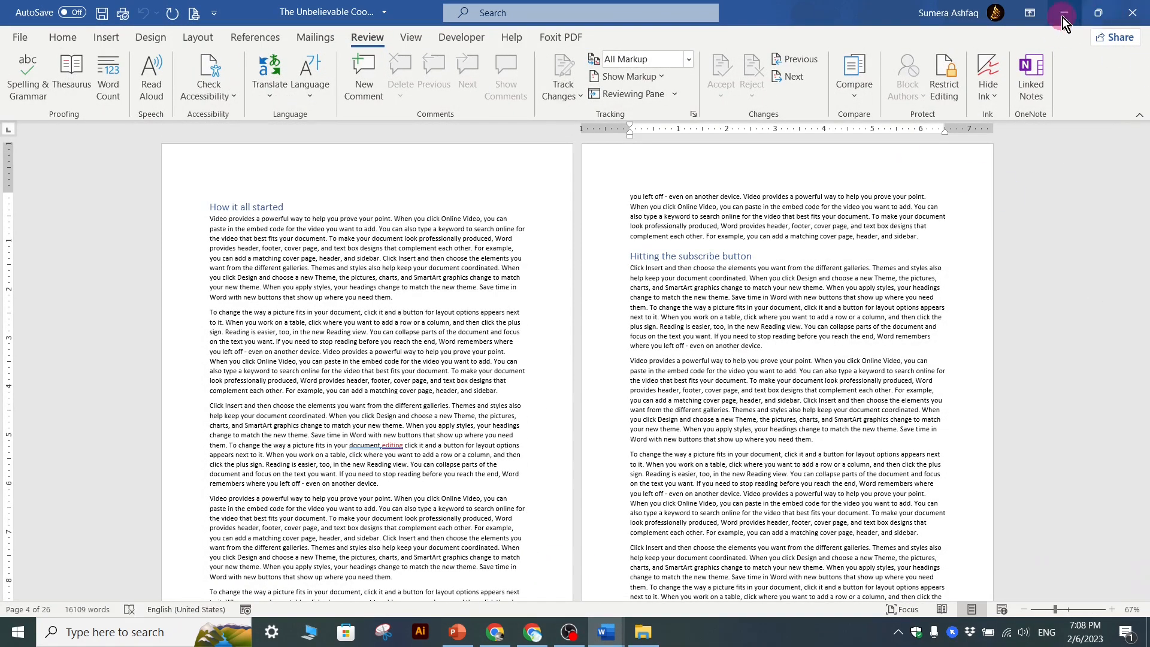
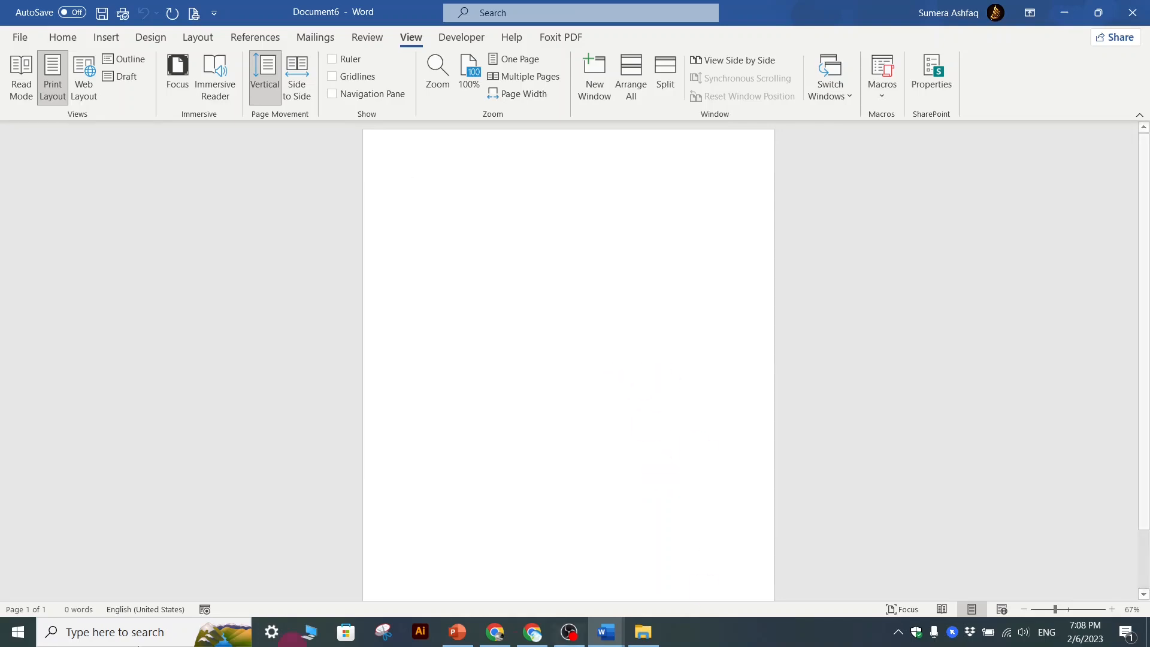
Set up a new macro recording named DepartmentName, stored in All Documents (Normal.dotm)
{"action": "left_click", "coordinate": [1069, 611]}
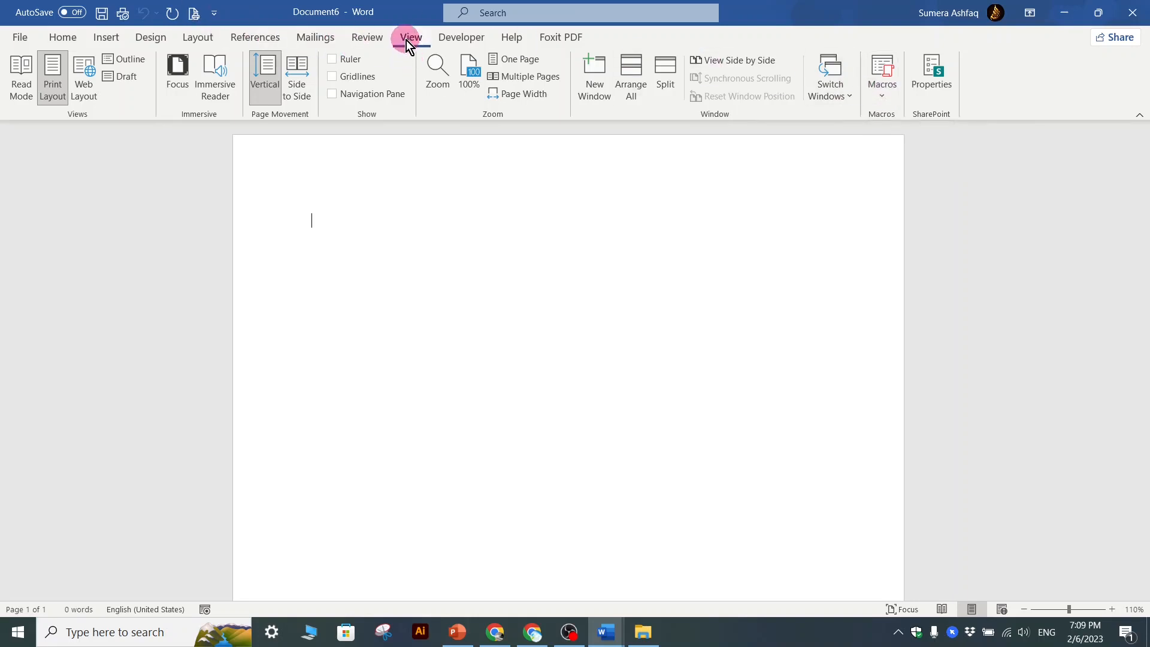
{"action": "left_click", "coordinate": [889, 97]}
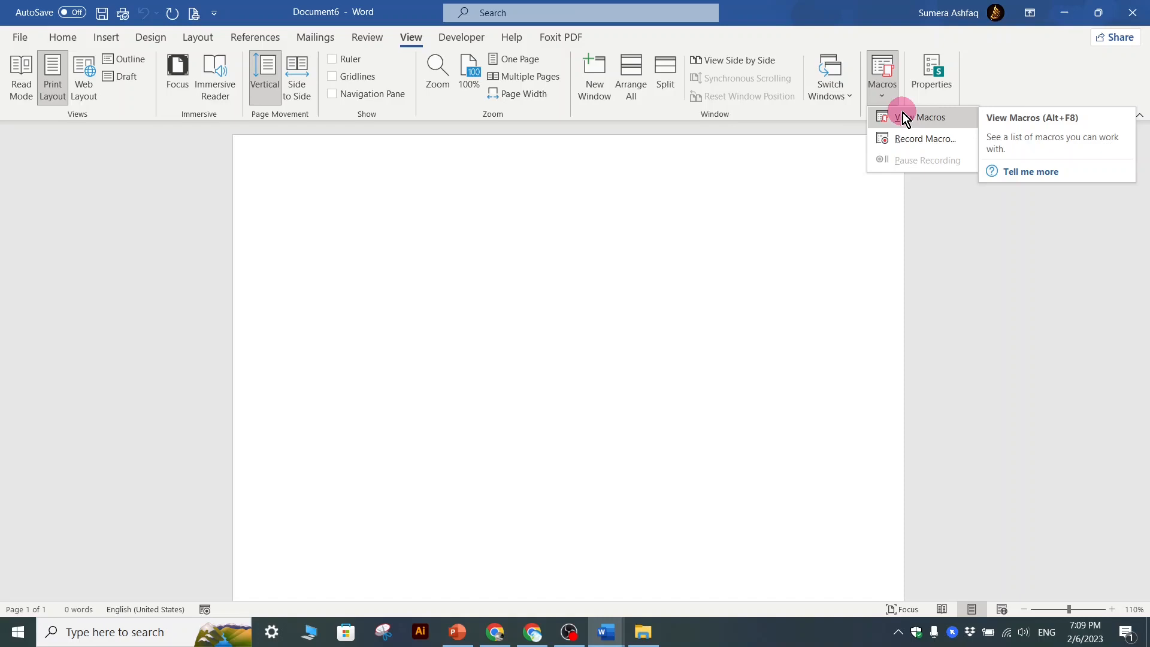
{"action": "left_click", "coordinate": [903, 143]}
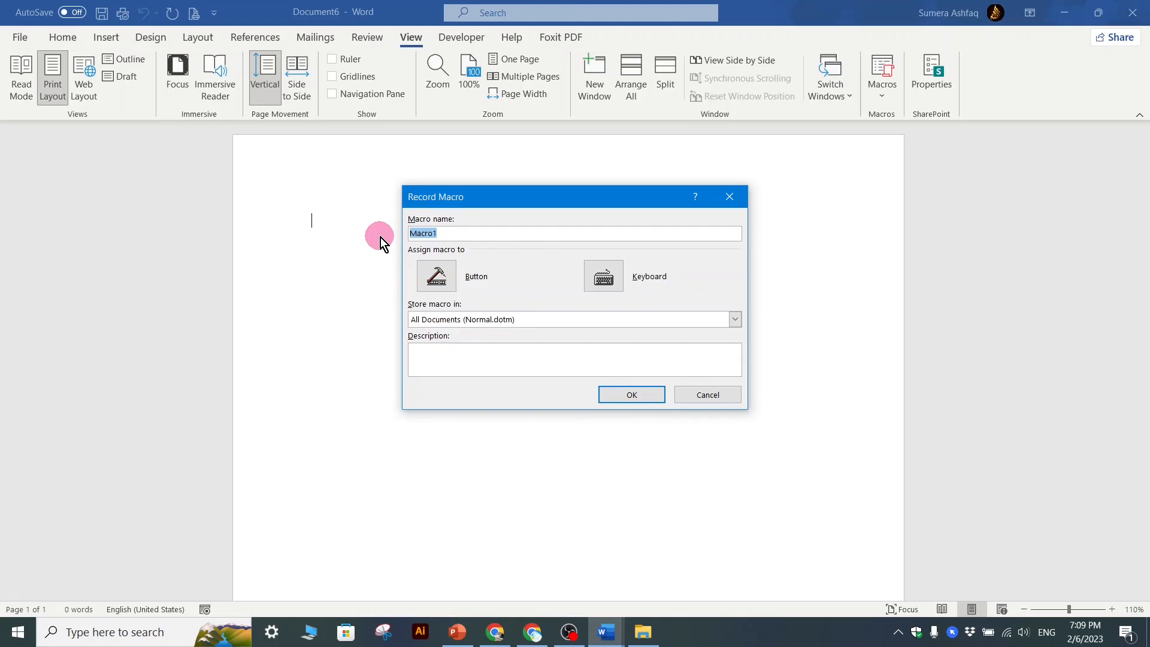
{"action": "type", "text": "DepartmentName"}
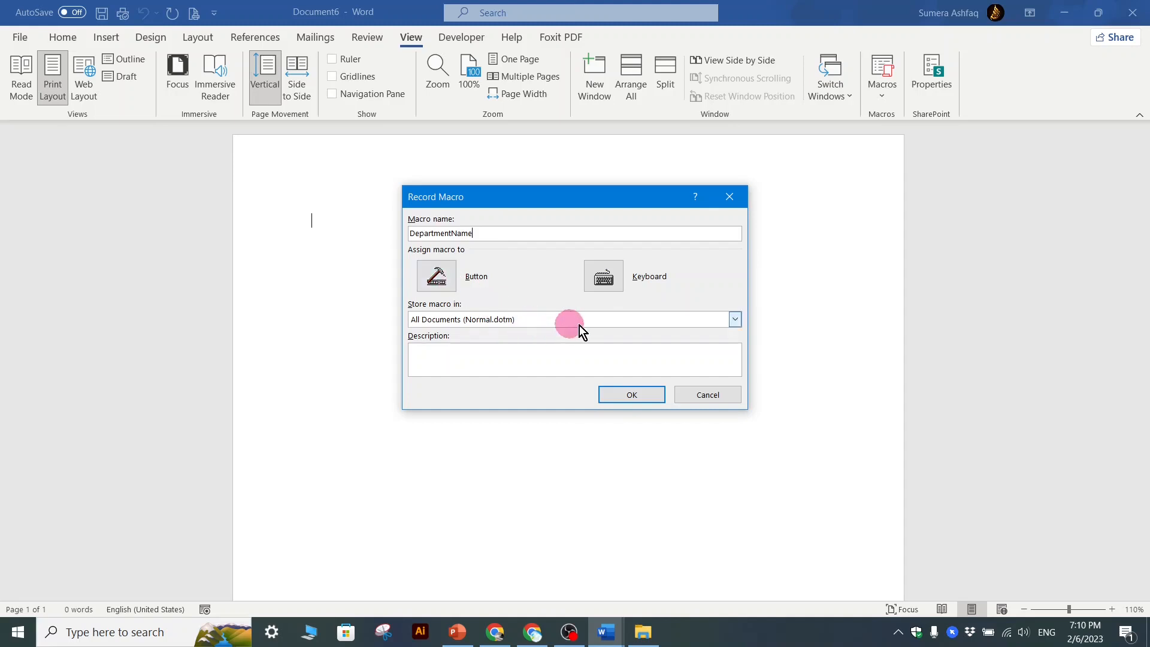
{"action": "left_click", "coordinate": [741, 322]}
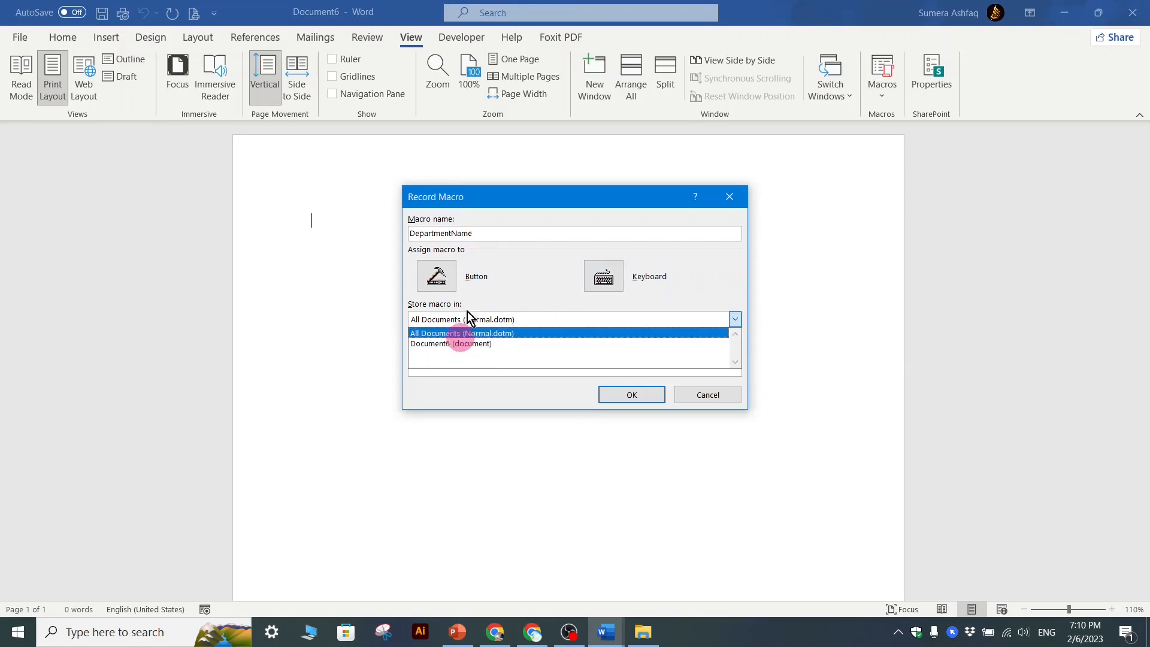
{"action": "left_click", "coordinate": [504, 334]}
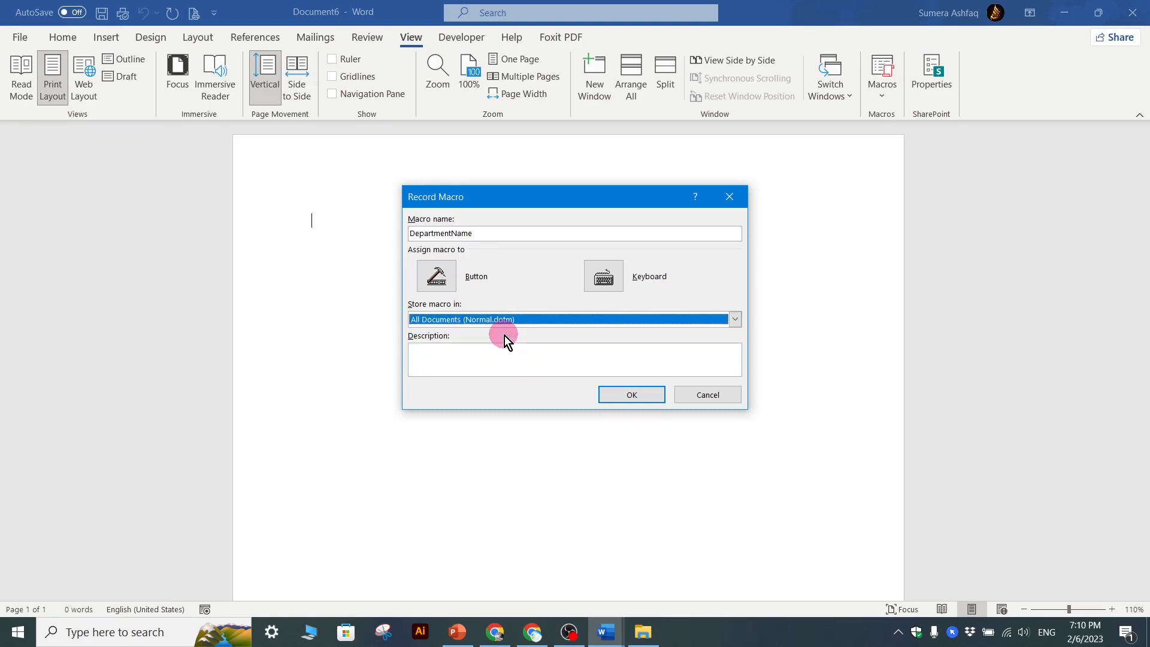
Describe the macro as "We are showing Department Name on Key Press Alt+V" and open its keyboard shortcut assignment
{"action": "left_click", "coordinate": [437, 354]}
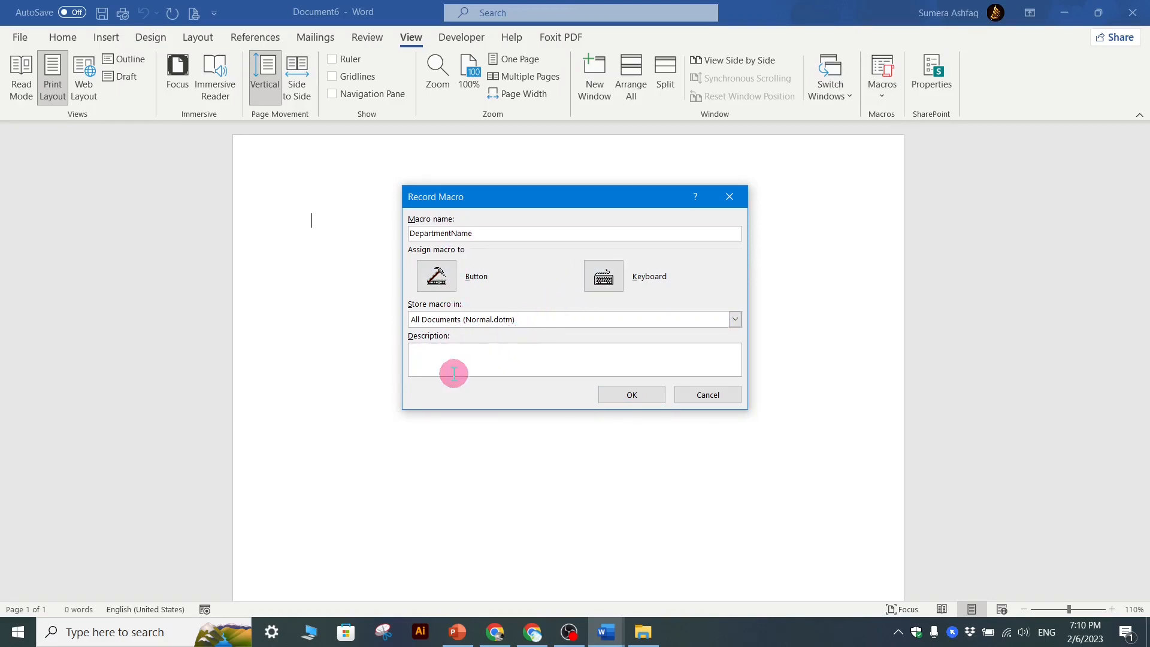
{"action": "type", "text": "We are showing Department Name on Key Press"}
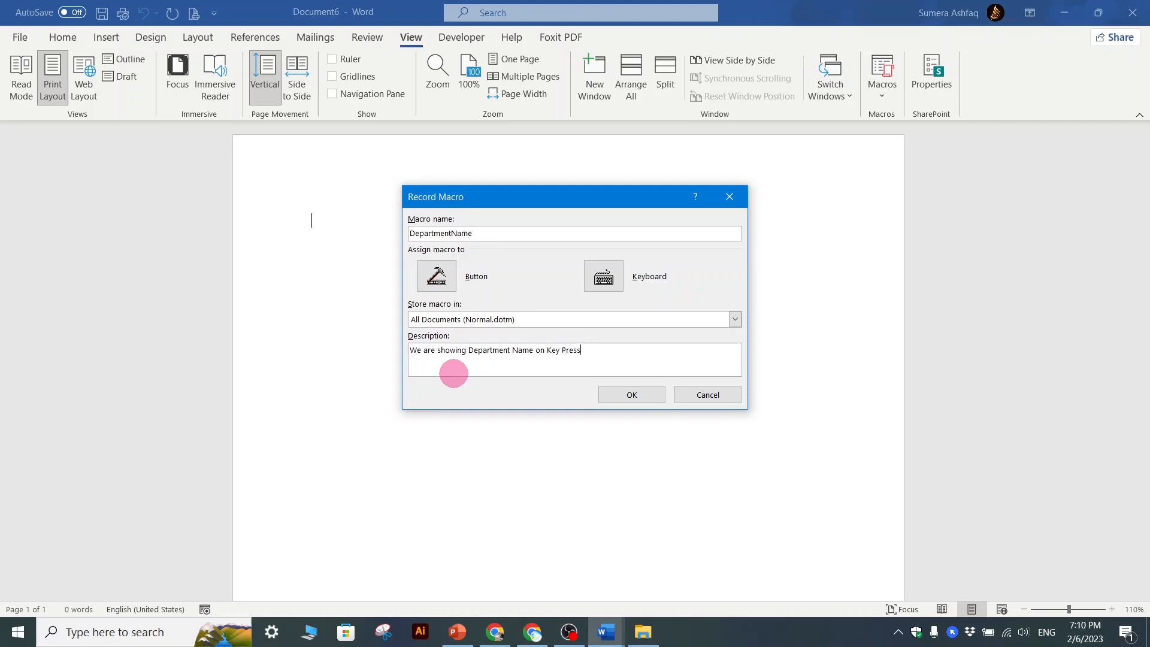
{"action": "type", "text": " Alt"}
{"action": "type", "text": "+V"}
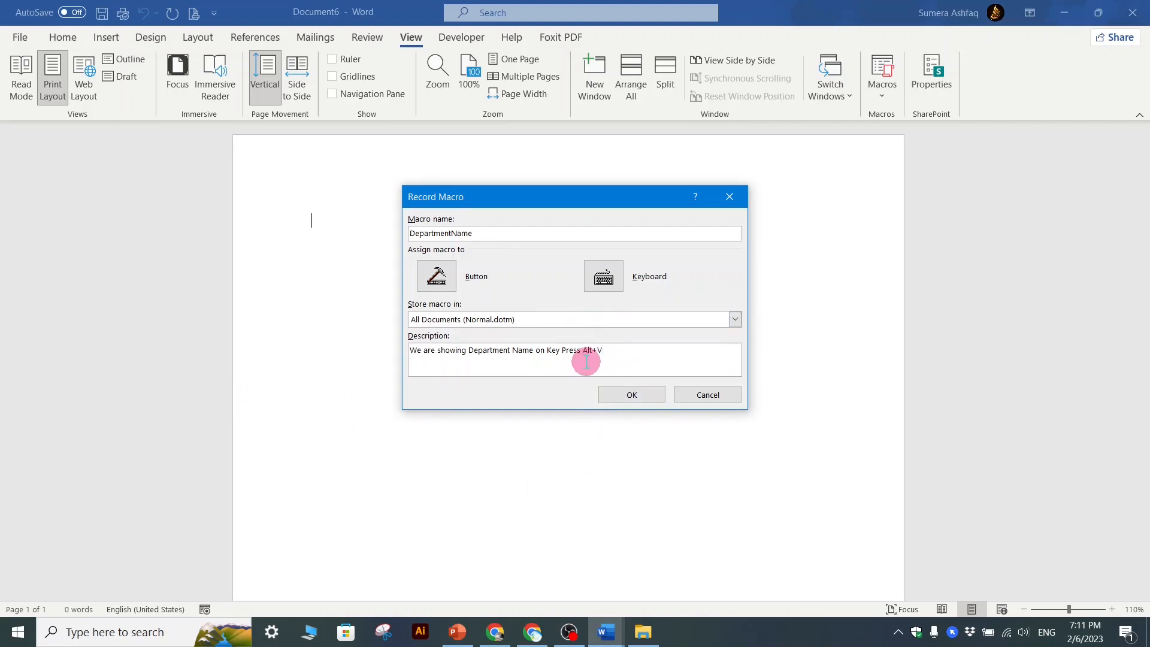
{"action": "left_click_drag", "start_coordinate": [609, 347], "coordinate": [565, 349]}
{"action": "left_click", "coordinate": [561, 367]}
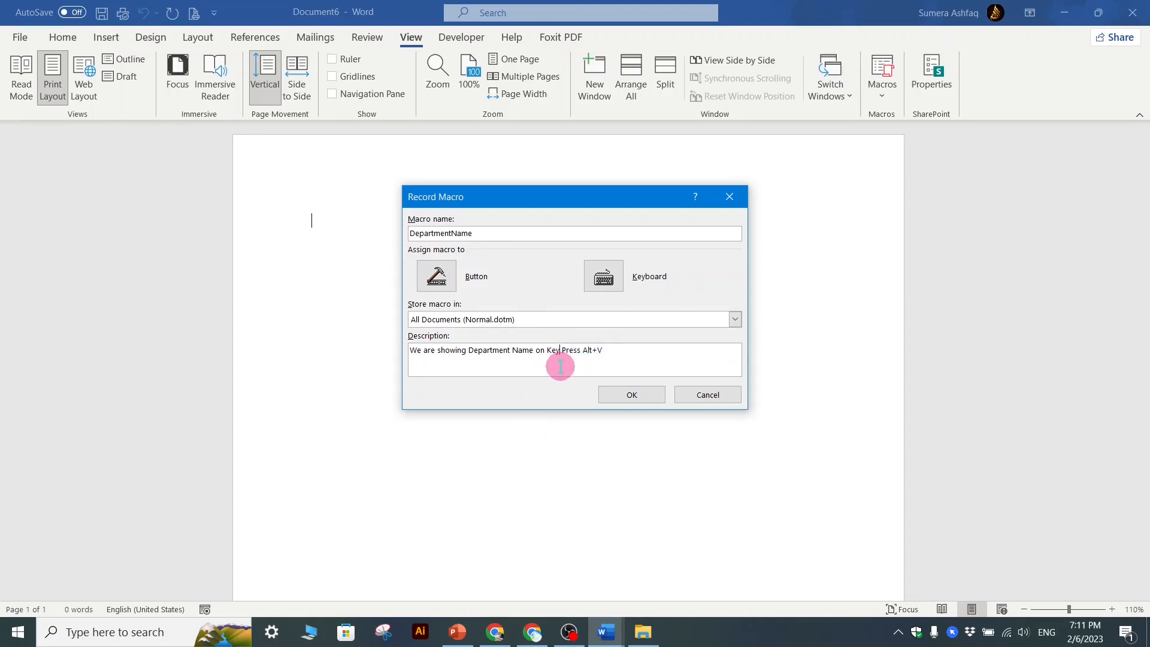
{"action": "left_click", "coordinate": [608, 286]}
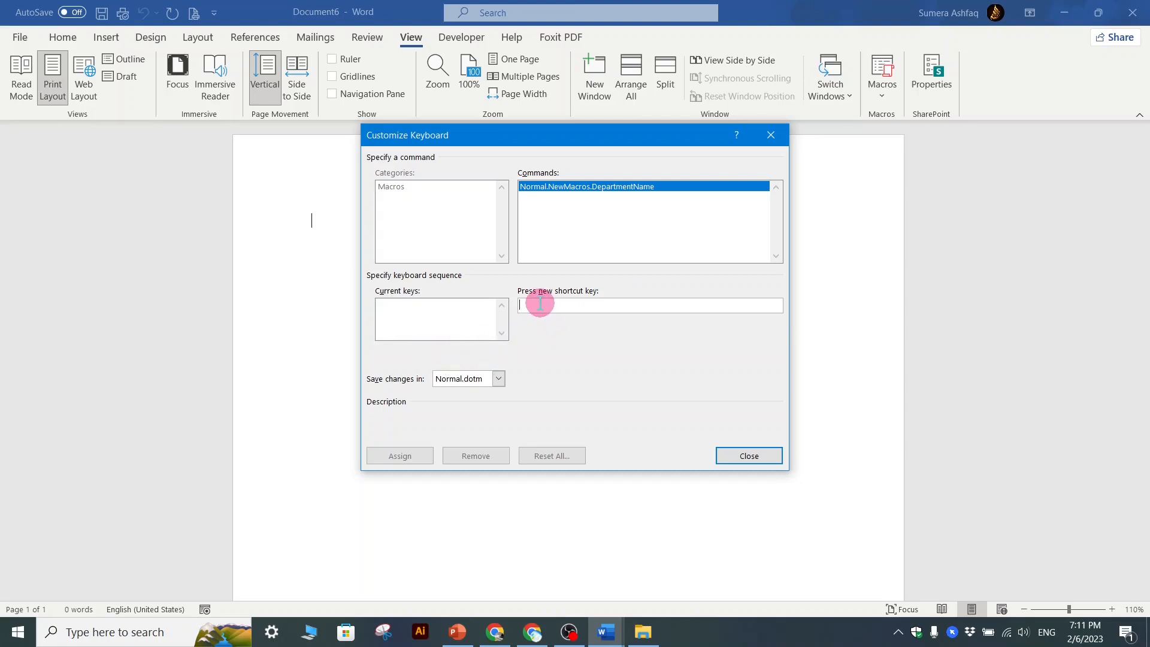
Try Ctrl+S followed by Shift+A as the macro's shortcut, and clear the entry
{"action": "key", "text": "ctrl+s"}
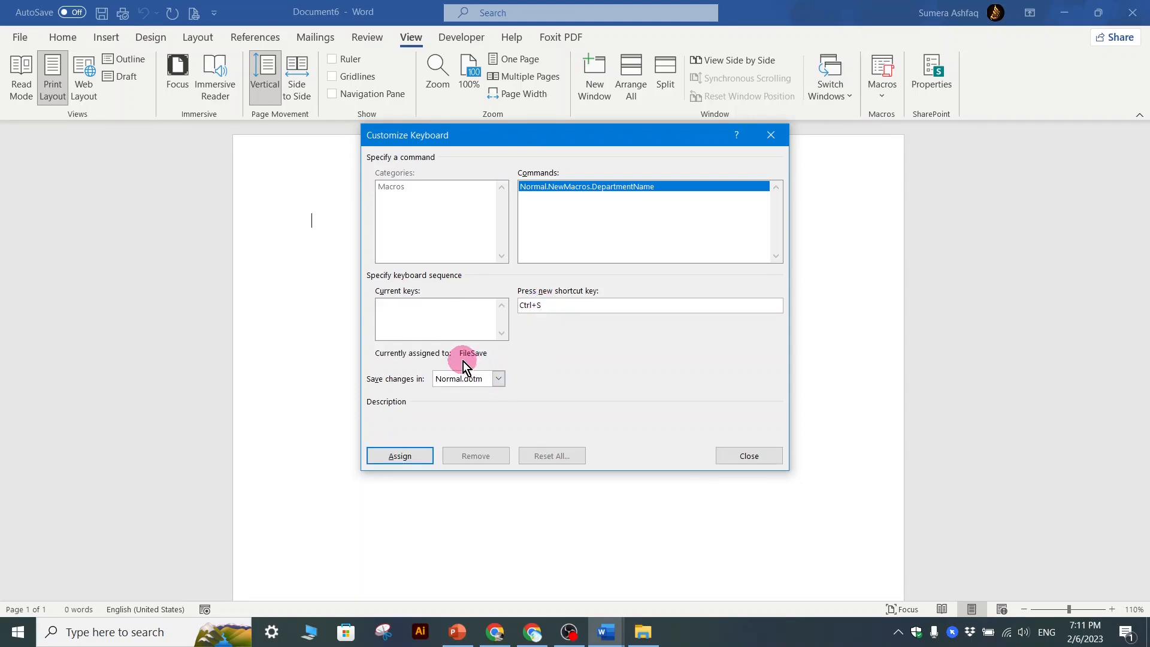
{"action": "left_click_drag", "start_coordinate": [549, 305], "coordinate": [501, 308]}
{"action": "key", "text": "shift+a"}
{"action": "left_click_drag", "start_coordinate": [574, 305], "coordinate": [498, 311]}
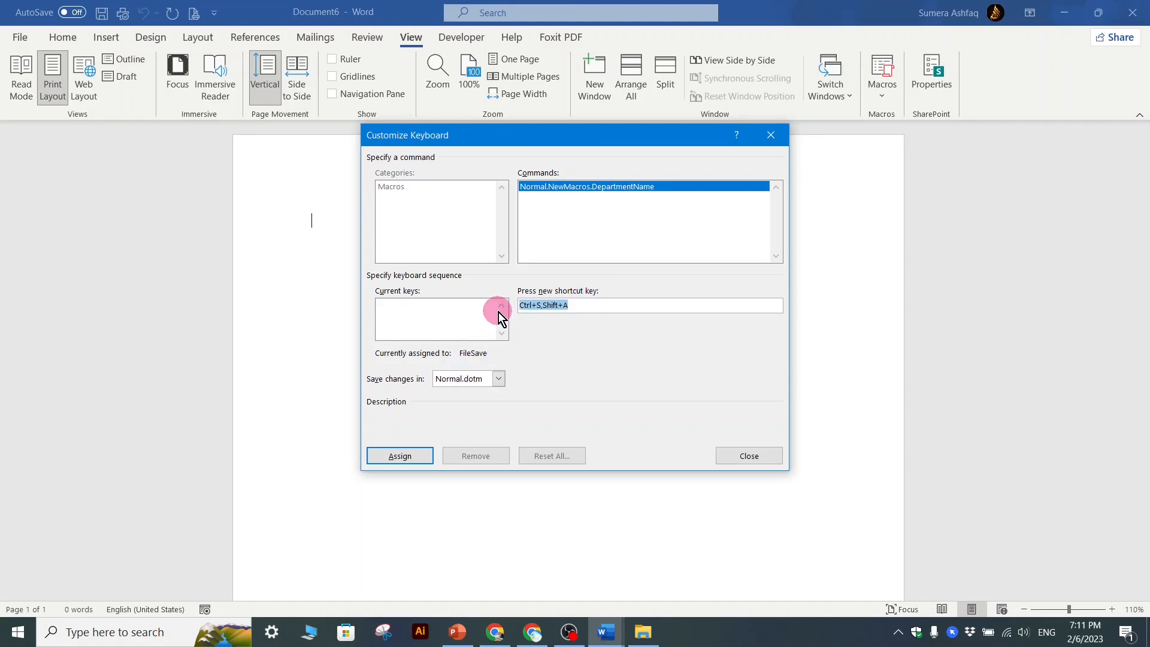
{"action": "key", "text": "BackSpace"}
{"action": "key", "text": "BackSpace"}
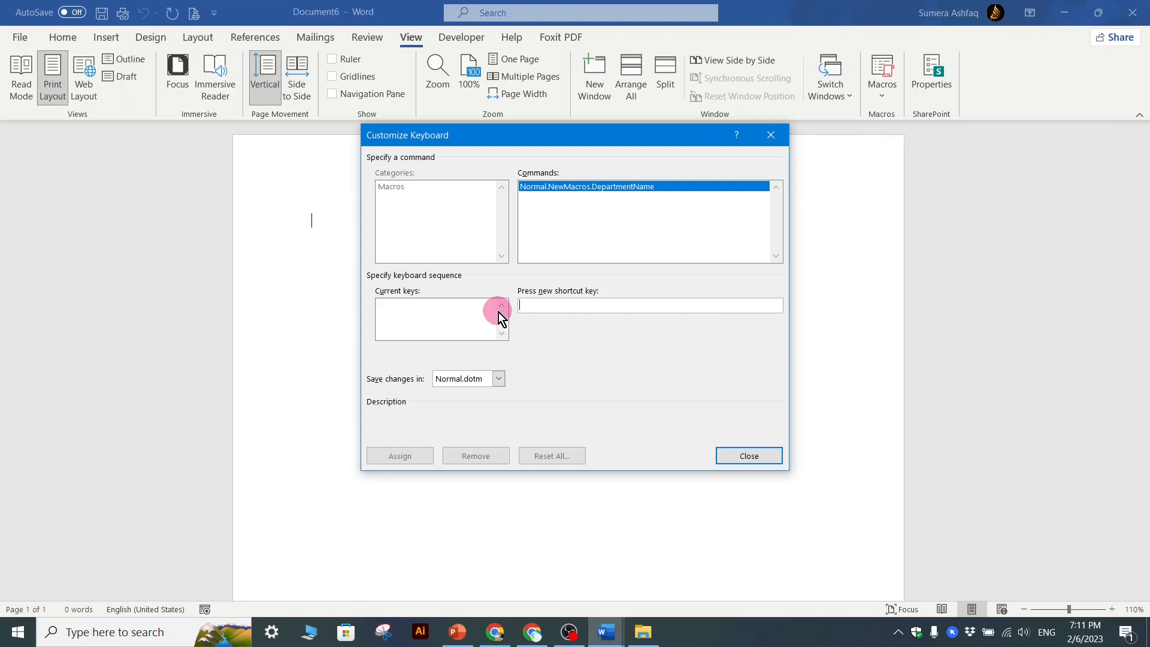
Check the current assignments of Alt+V and Ctrl+V as candidate macro shortcuts, clearing each entry
{"action": "key", "text": "alt+v"}
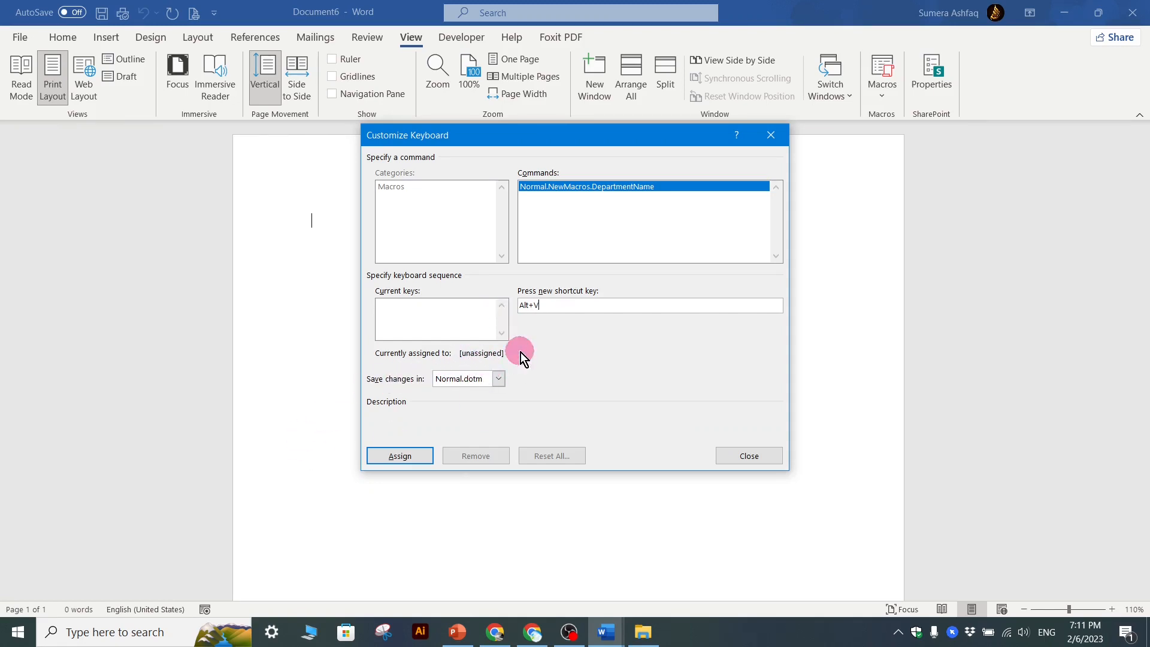
{"action": "left_click_drag", "start_coordinate": [550, 304], "coordinate": [511, 306]}
{"action": "key", "text": "alt+v"}
{"action": "key", "text": "BackSpace"}
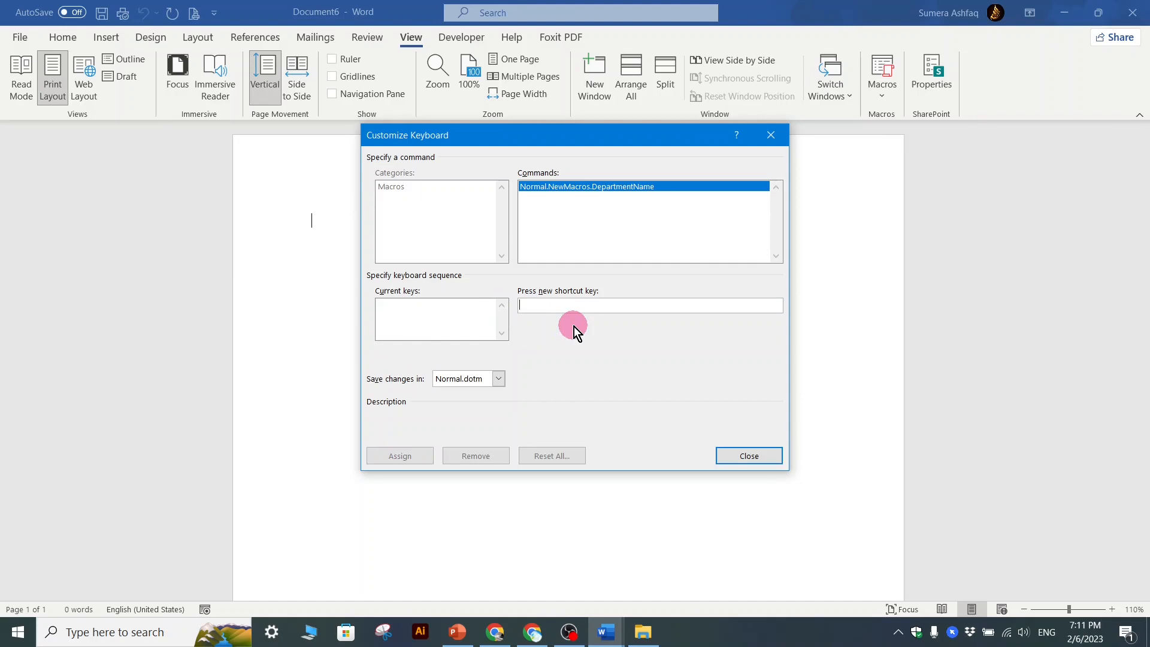
{"action": "key", "text": "ctrl+v"}
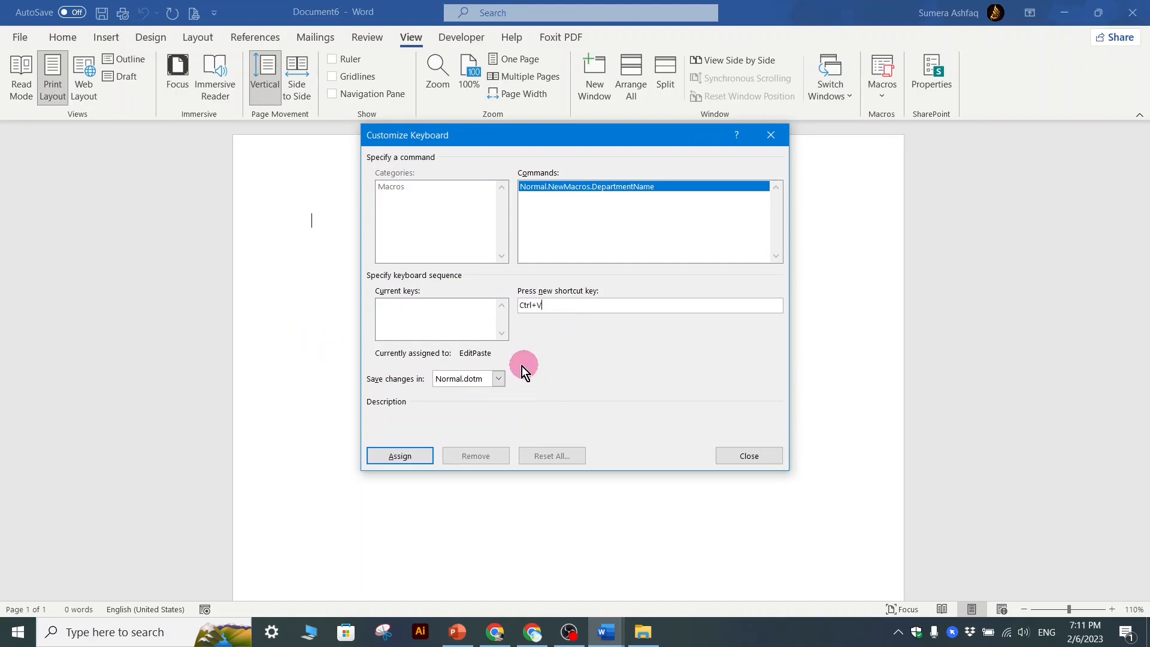
{"action": "left_click_drag", "start_coordinate": [567, 306], "coordinate": [505, 306]}
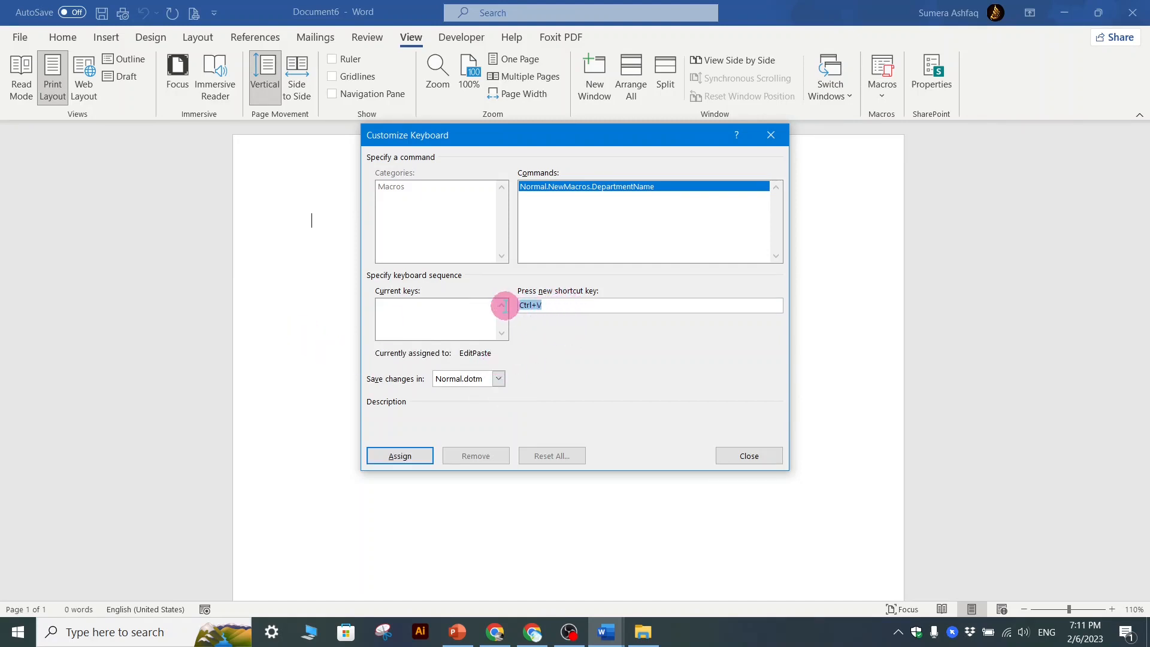
{"action": "key", "text": "BackSpace"}
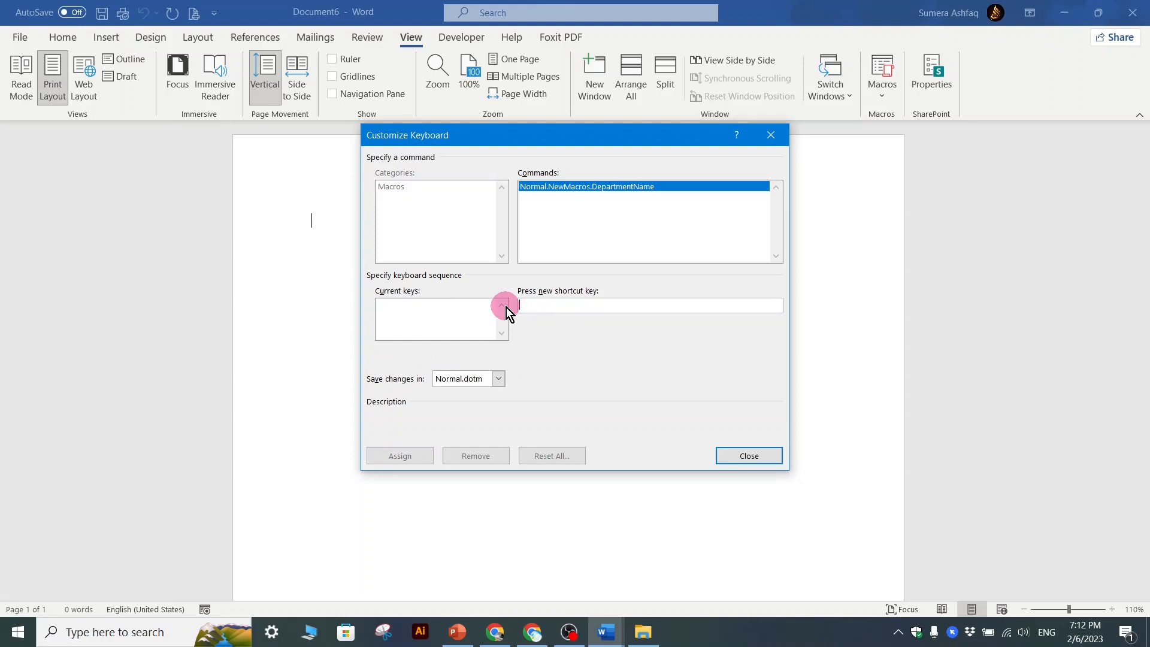
Assign Alt+V as the DepartmentName macro's shortcut in Normal.dotm and start recording
{"action": "key", "text": "alt+v"}
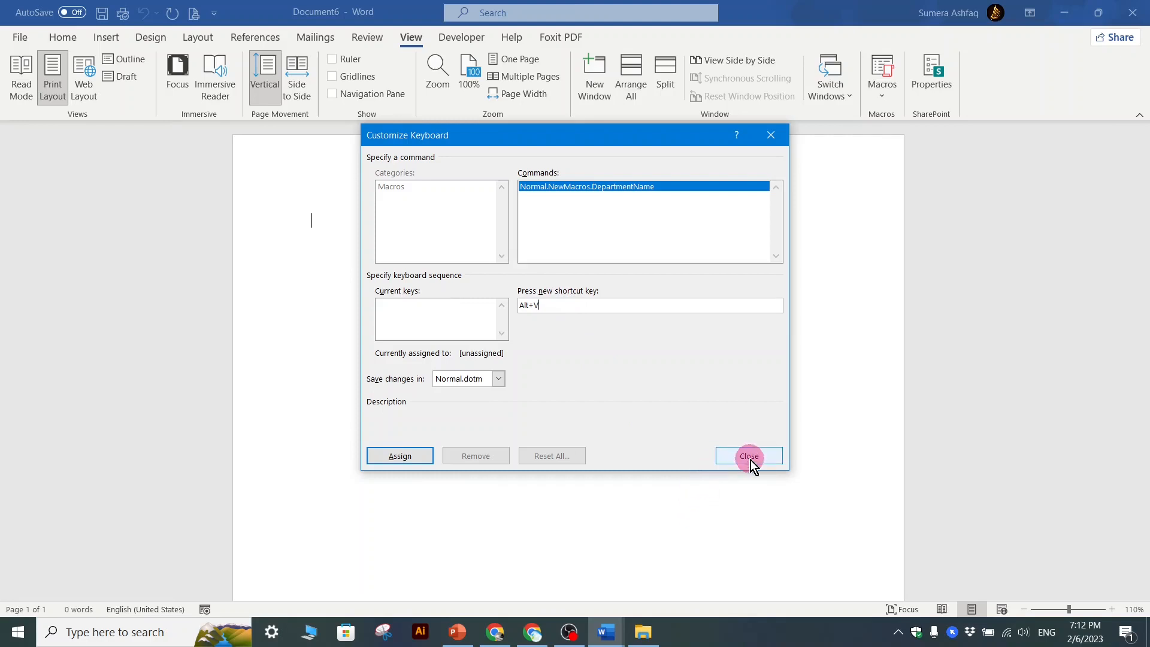
{"action": "left_click", "coordinate": [399, 457]}
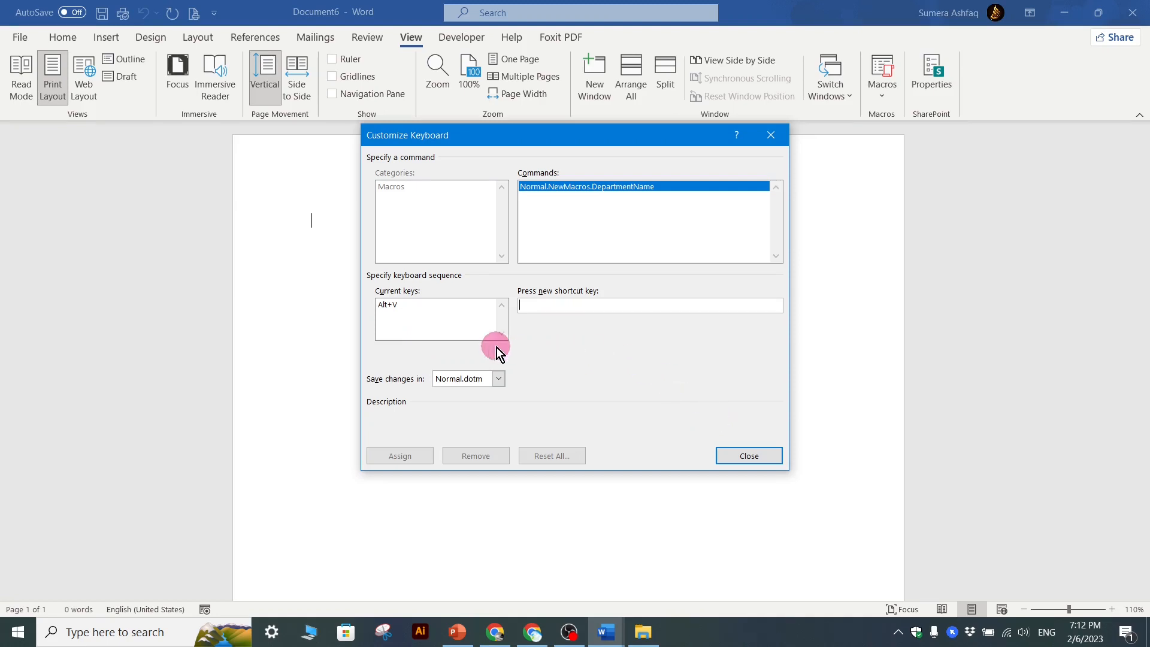
{"action": "left_click", "coordinate": [754, 459]}
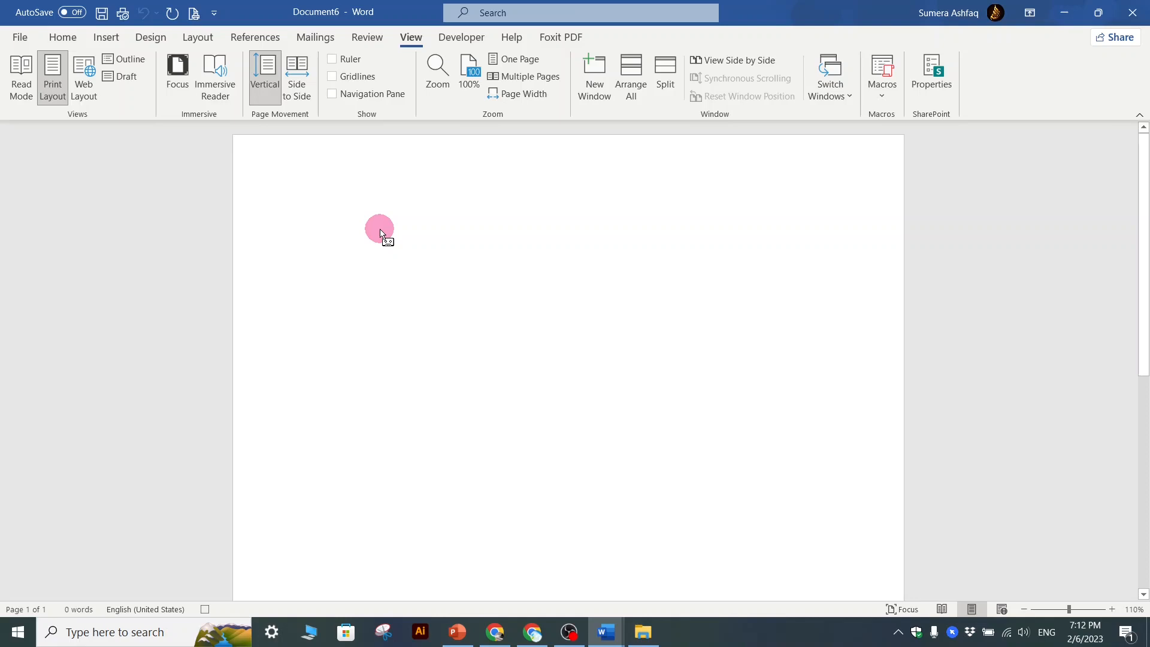
Enter "Computer Science Department" on the blank page and format it bold, underlined and 14 pt
{"action": "type", "text": "Co"}
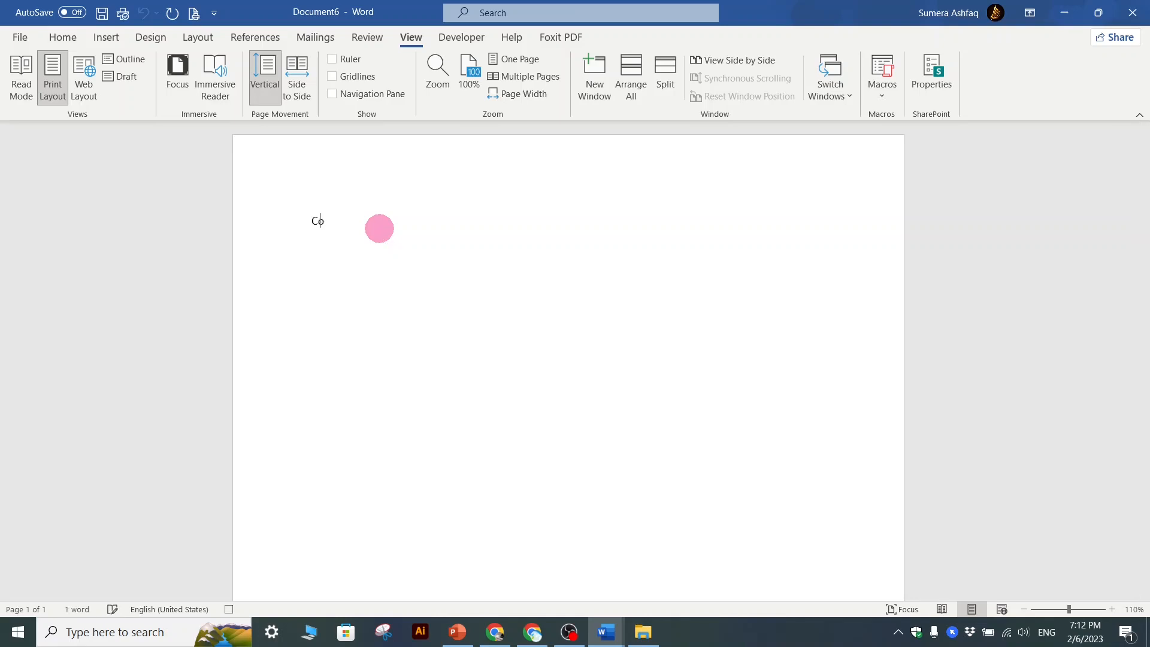
{"action": "type", "text": "mputer Science Department"}
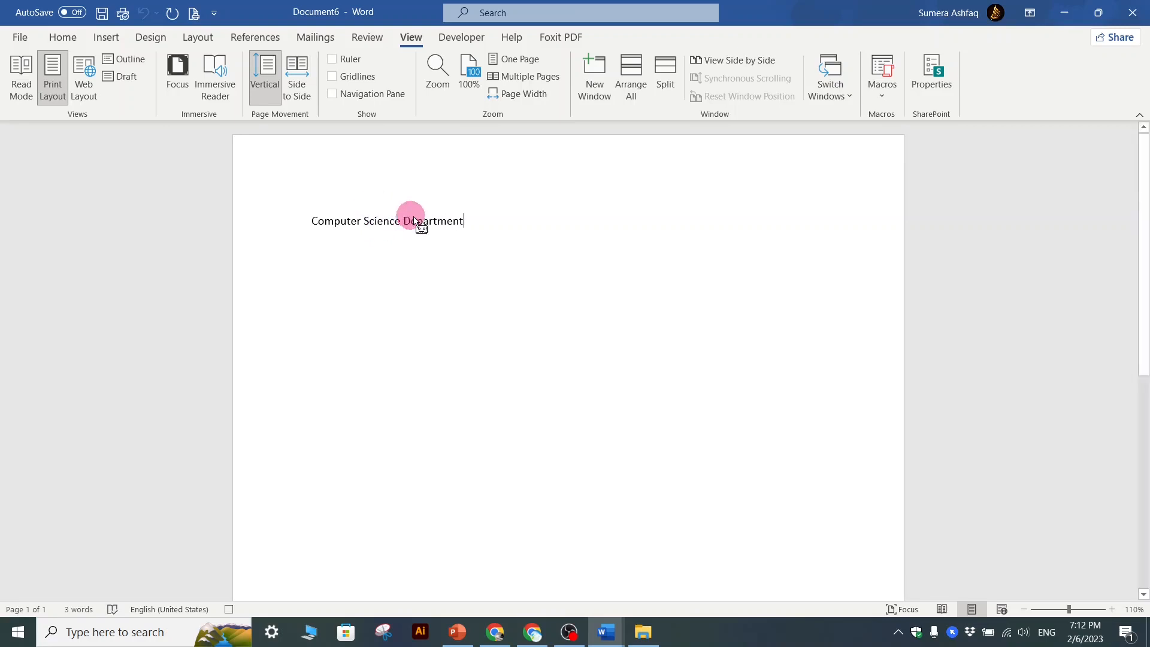
{"action": "triple_click", "coordinate": [330, 235]}
{"action": "key", "text": "ctrl+b"}
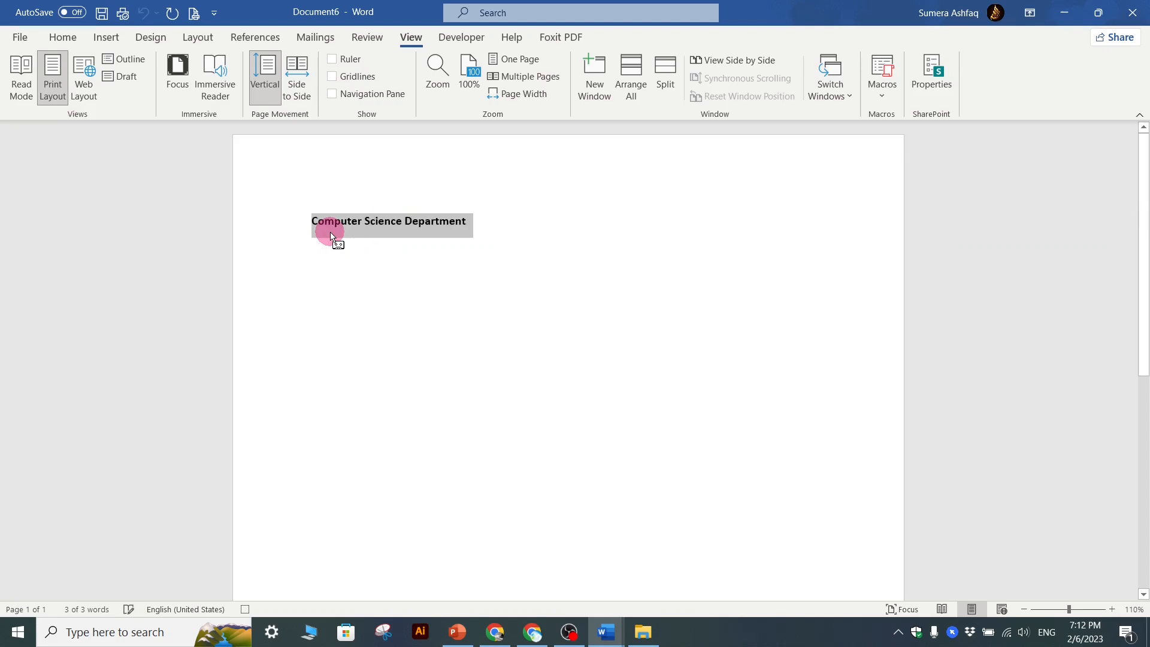
{"action": "key", "text": "ctrl+u"}
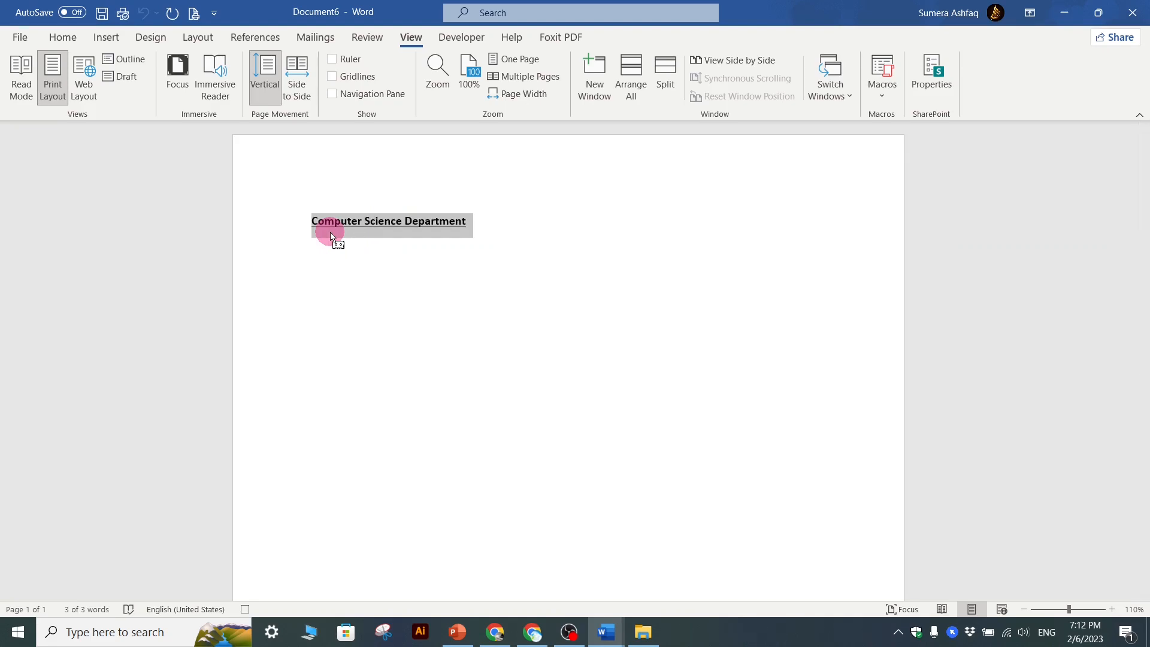
{"action": "key", "text": "ctrl+shift+period"}
{"action": "key", "text": "ctrl+shift+period"}
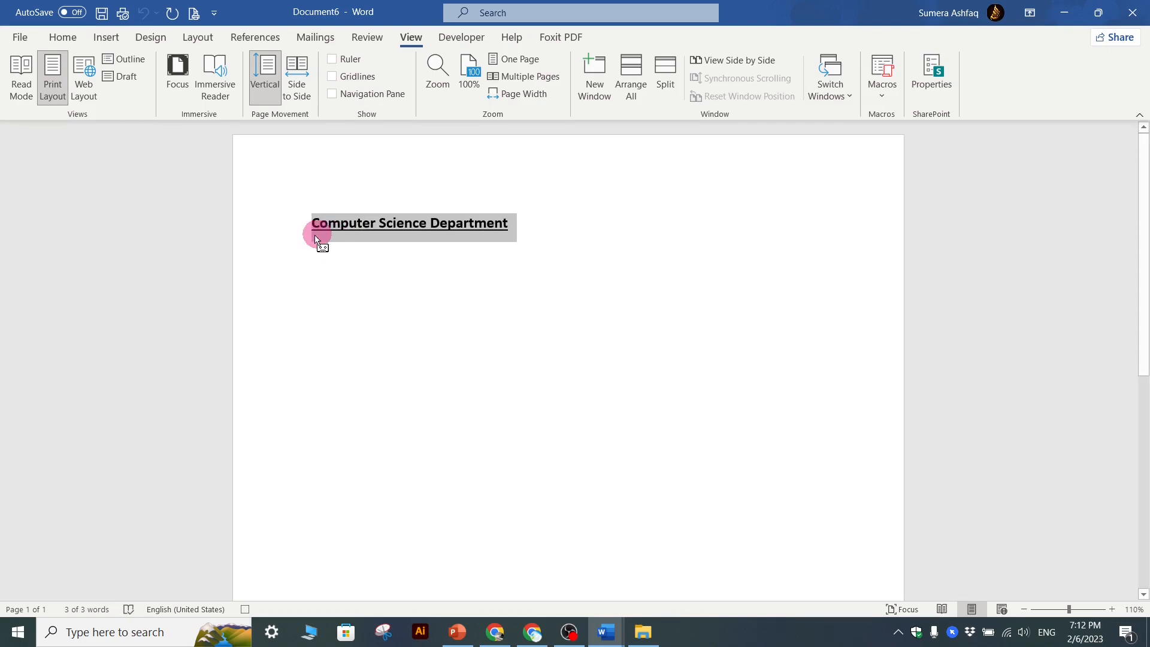
{"action": "left_click", "coordinate": [517, 233]}
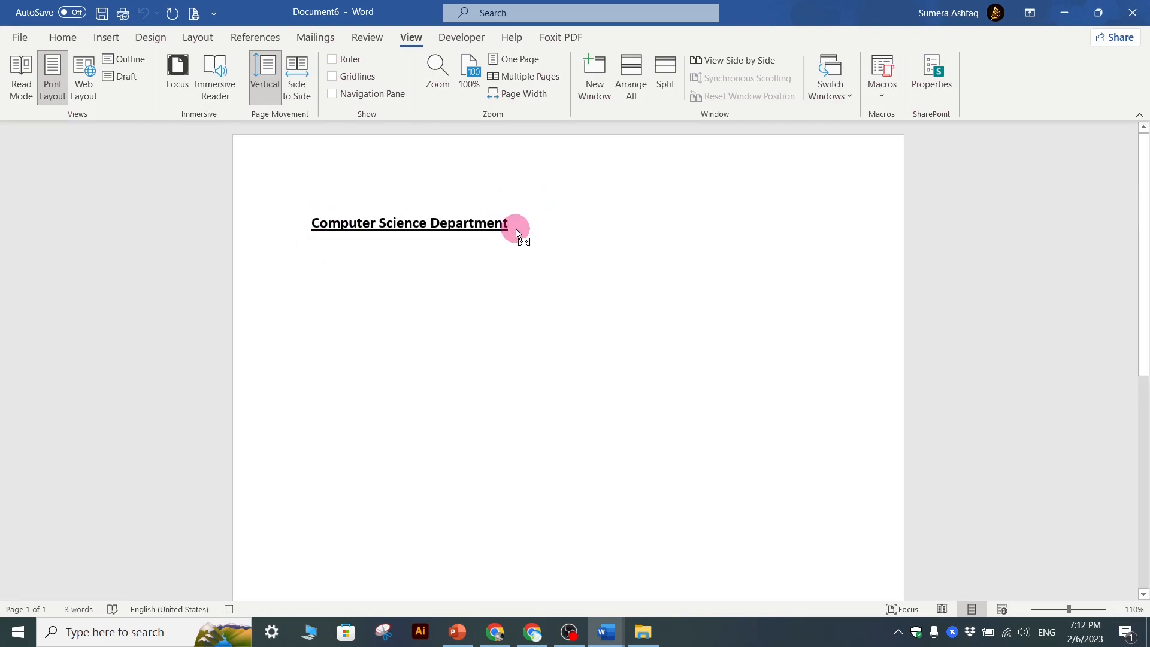
Stop recording the macro and check the DepartmentName entry in the macro list
{"action": "left_click", "coordinate": [883, 99]}
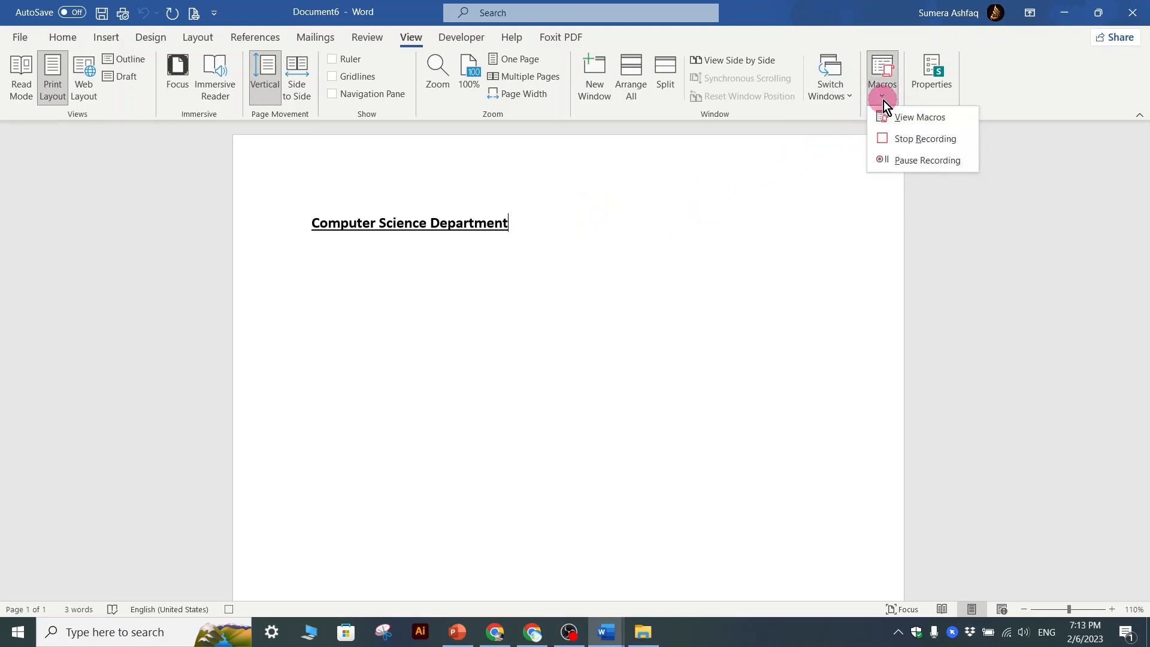
{"action": "left_click", "coordinate": [915, 140]}
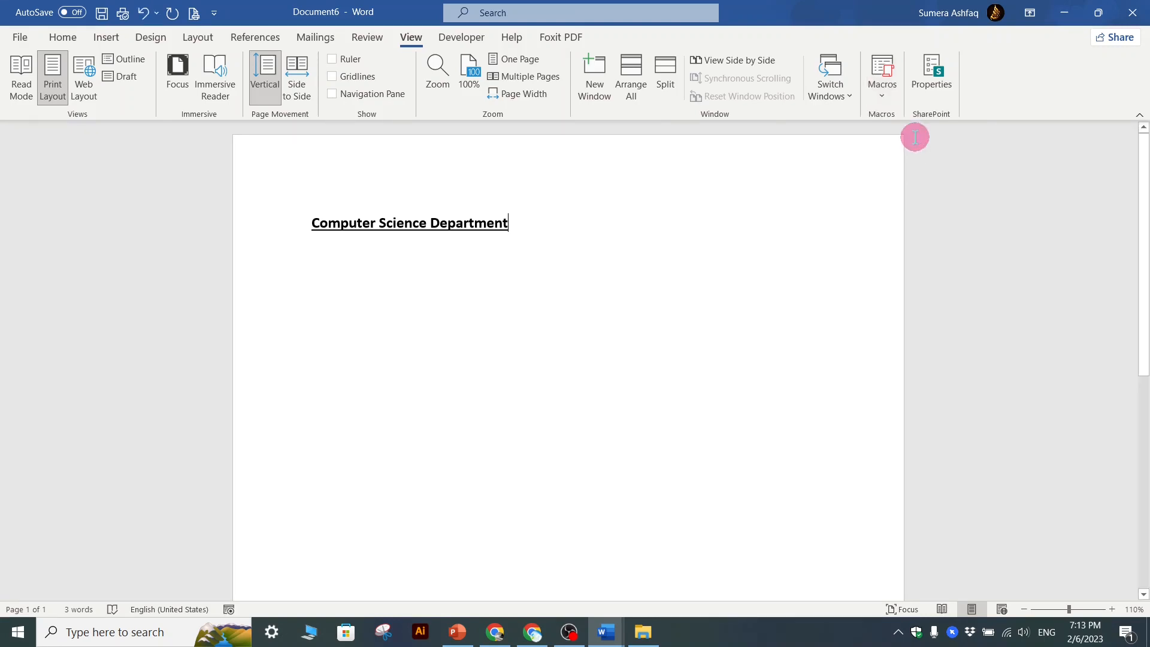
{"action": "left_click", "coordinate": [884, 98]}
{"action": "left_click", "coordinate": [892, 116]}
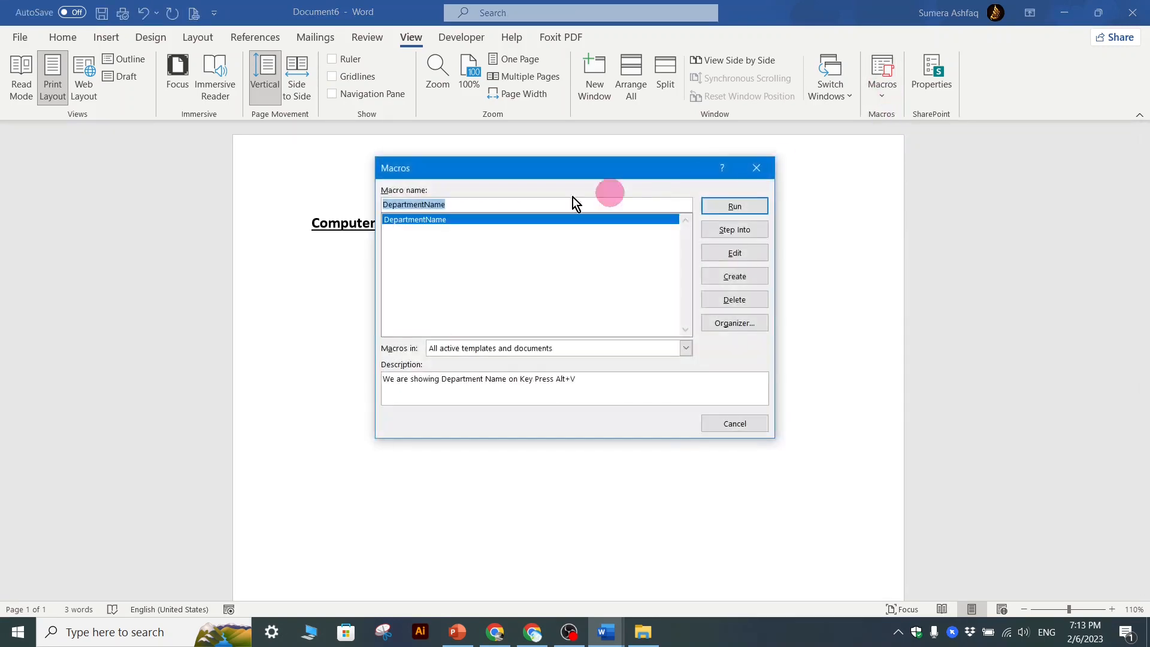
{"action": "left_click", "coordinate": [722, 424]}
Delete the Computer Science Department line from the page and restore it
{"action": "left_click_drag", "start_coordinate": [512, 225], "coordinate": [84, 232]}
{"action": "key", "text": "Delete"}
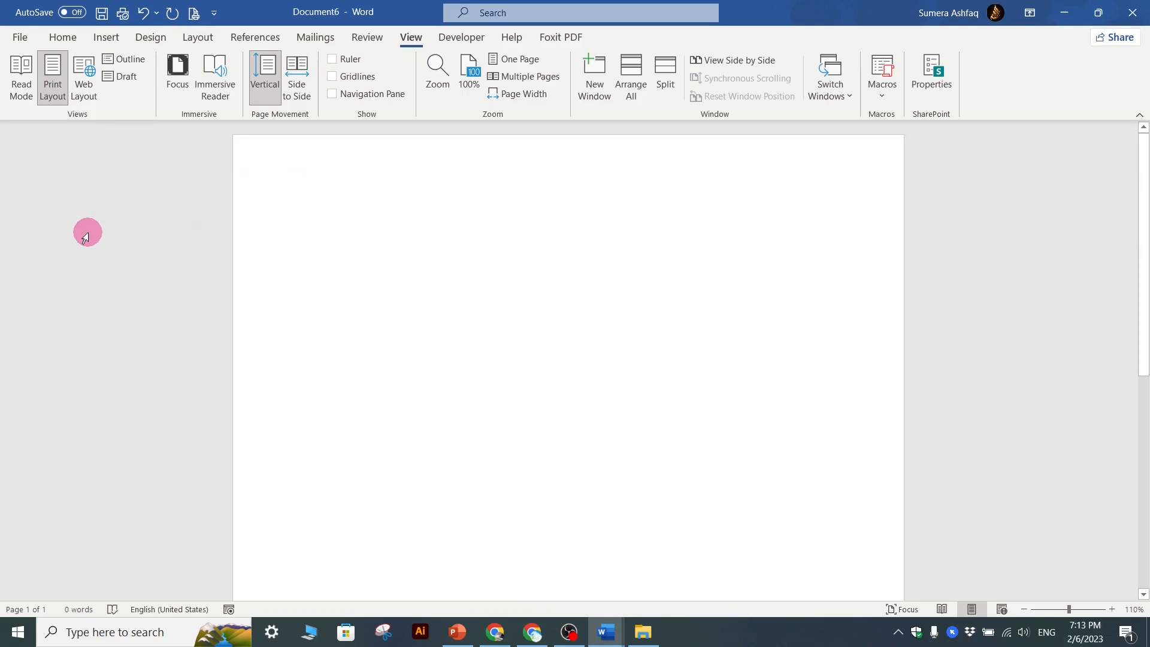
{"action": "key", "text": "ctrl+z"}
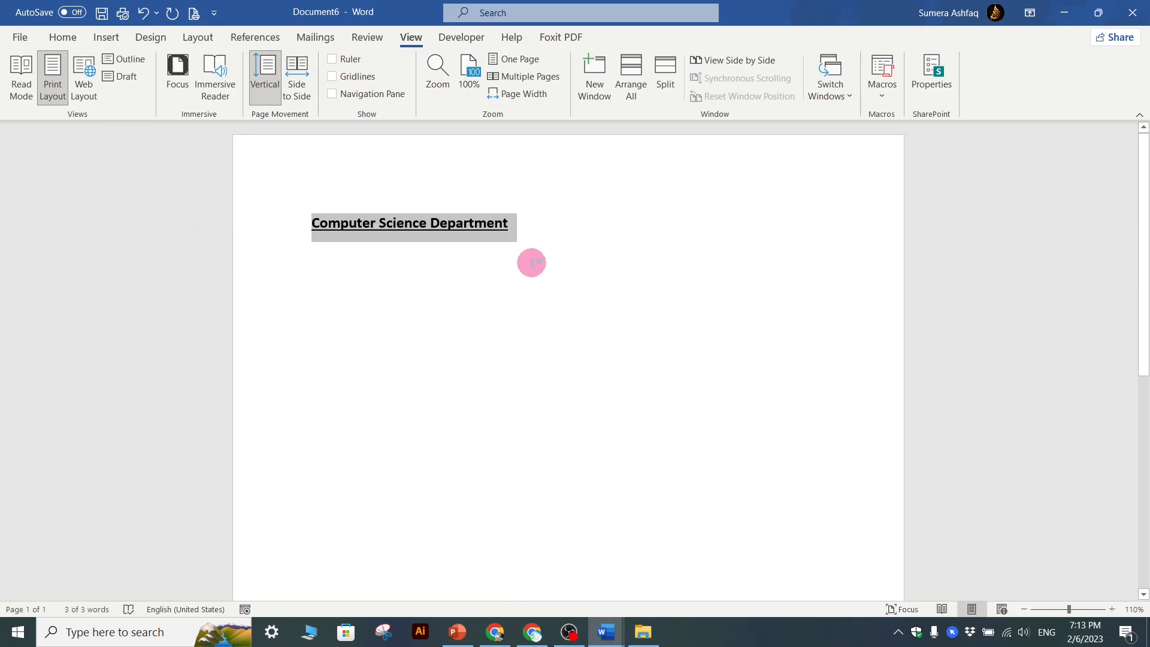
{"action": "left_click", "coordinate": [531, 263]}
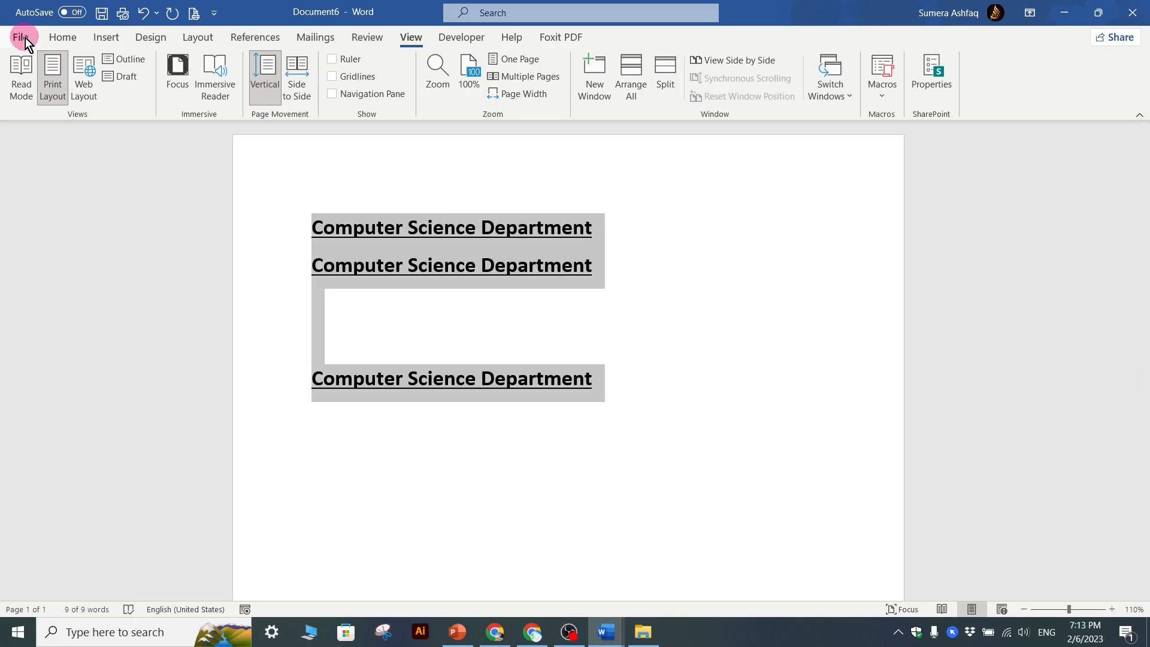
Create a new blank document and run the DepartmentName macro in it, checking the formatted text it inserts
{"action": "left_click", "coordinate": [25, 38]}
{"action": "left_click", "coordinate": [175, 149]}
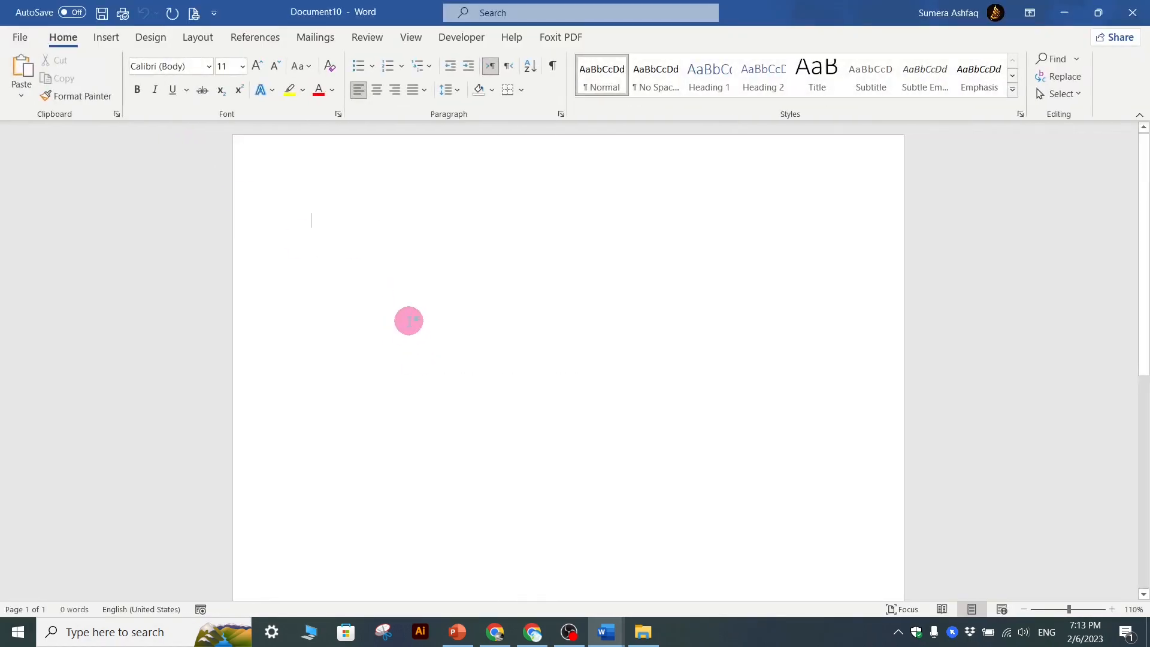
{"action": "key", "text": "alt+c"}
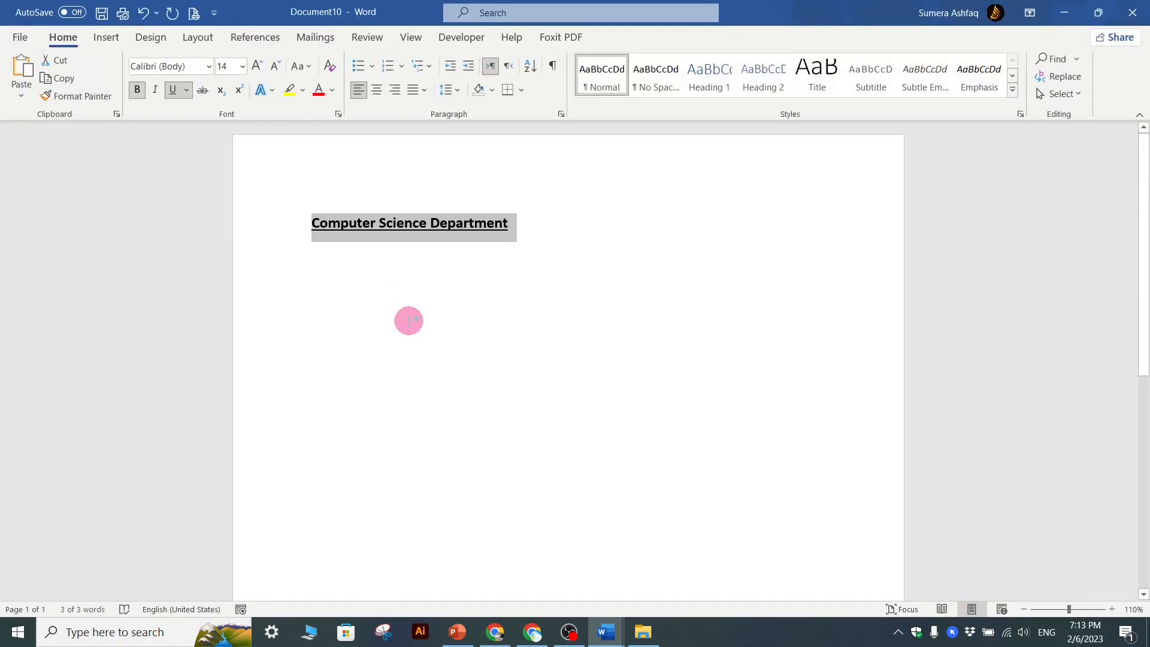
{"action": "left_click", "coordinate": [596, 277]}
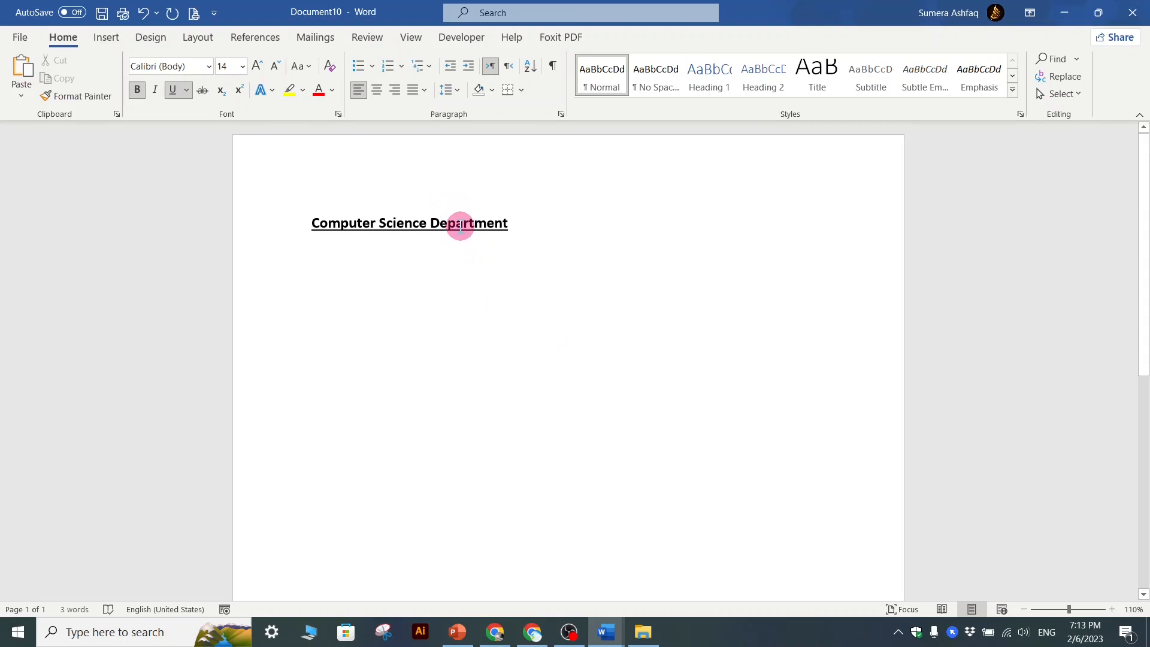
{"action": "left_click_drag", "start_coordinate": [550, 221], "coordinate": [303, 226]}
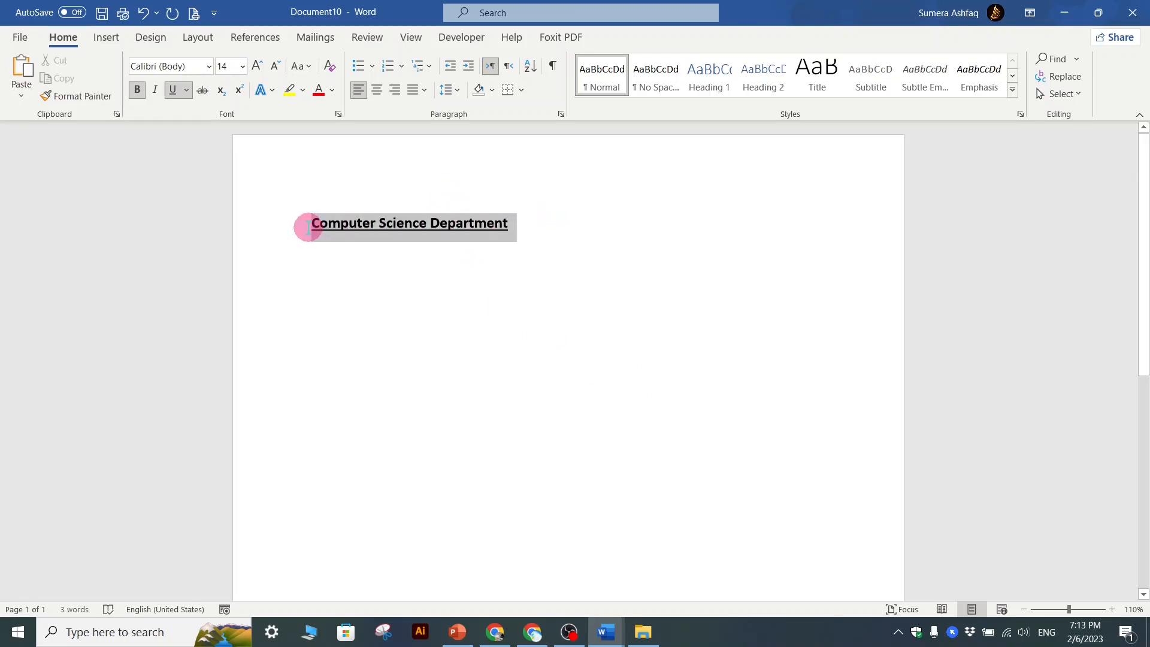
{"action": "left_click", "coordinate": [386, 287]}
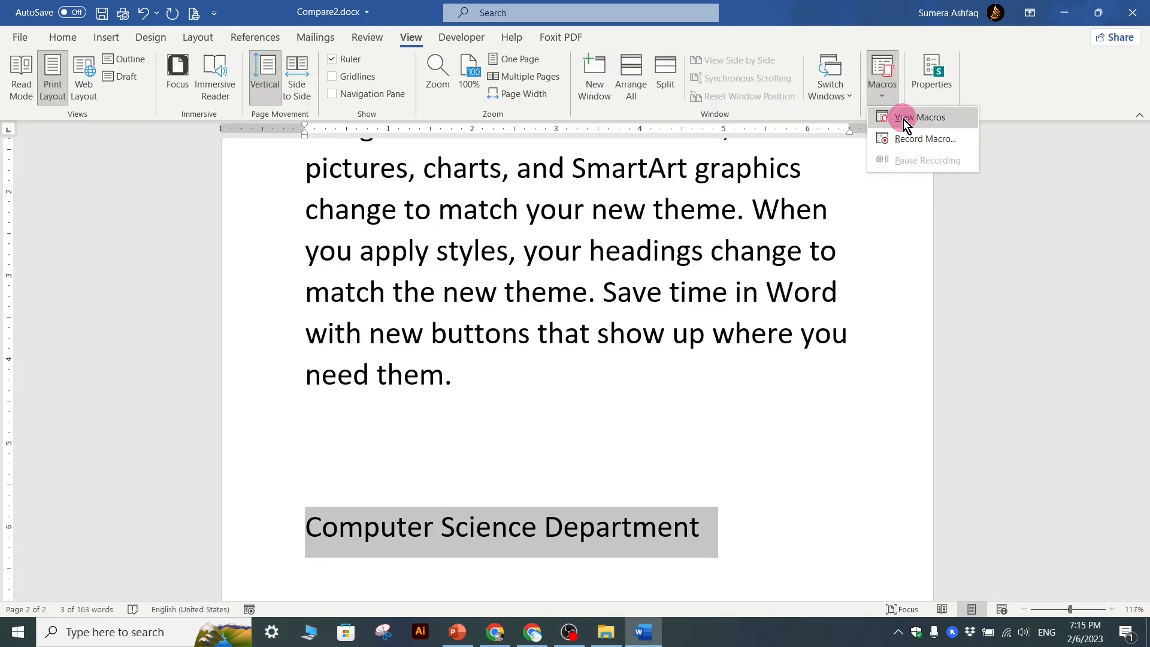
Open the DepartmentName macro for editing, review its recorded VBA code, and close the code editor
{"action": "left_click", "coordinate": [903, 118]}
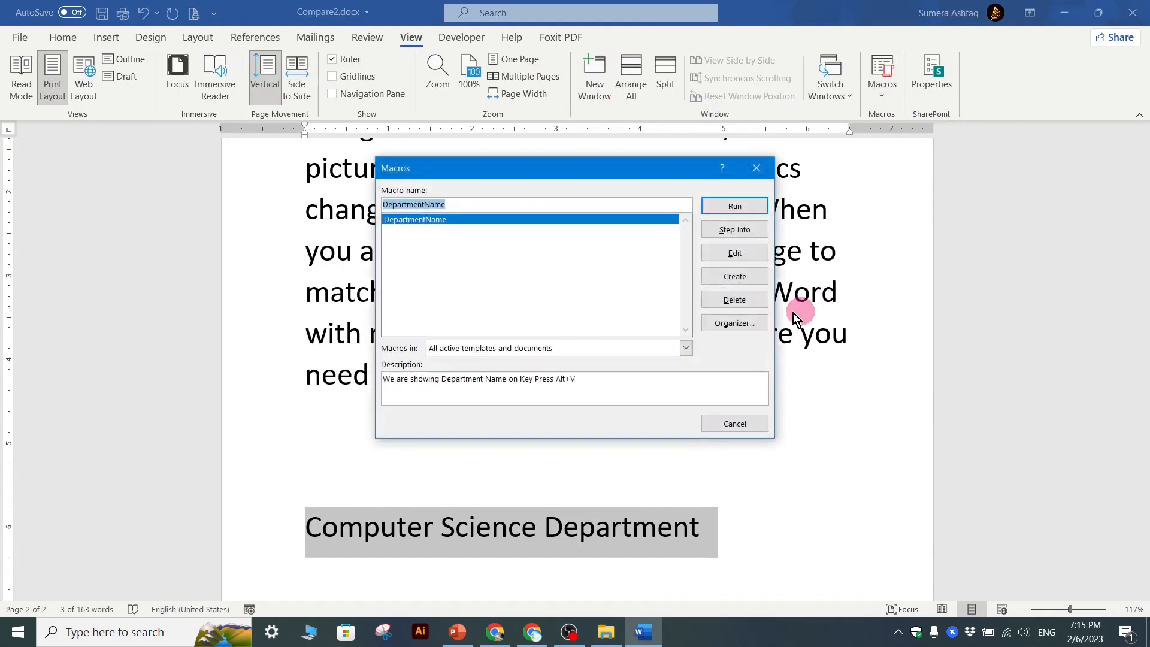
{"action": "left_click", "coordinate": [726, 257]}
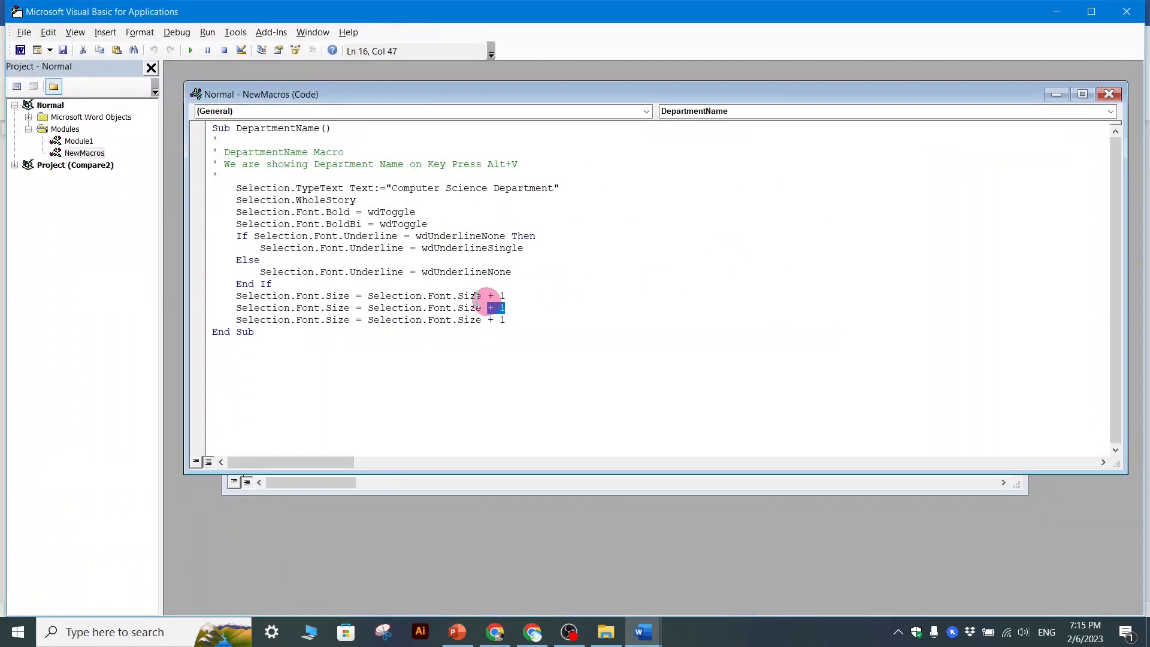
{"action": "left_click_drag", "start_coordinate": [506, 308], "coordinate": [248, 128]}
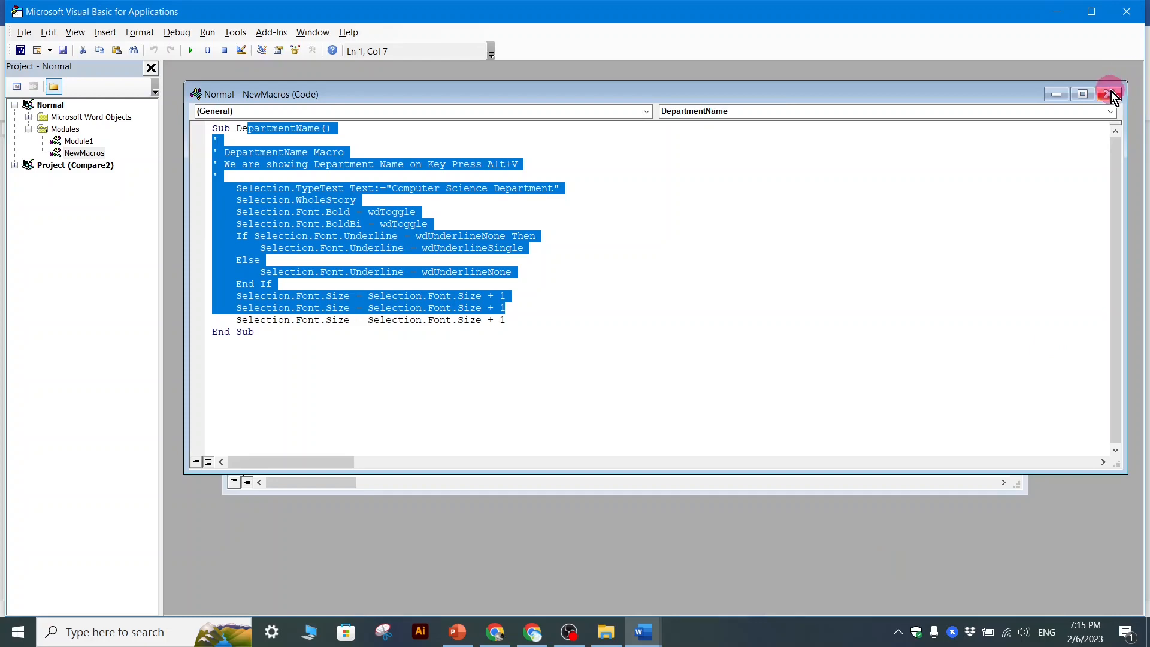
{"action": "left_click", "coordinate": [1127, 11]}
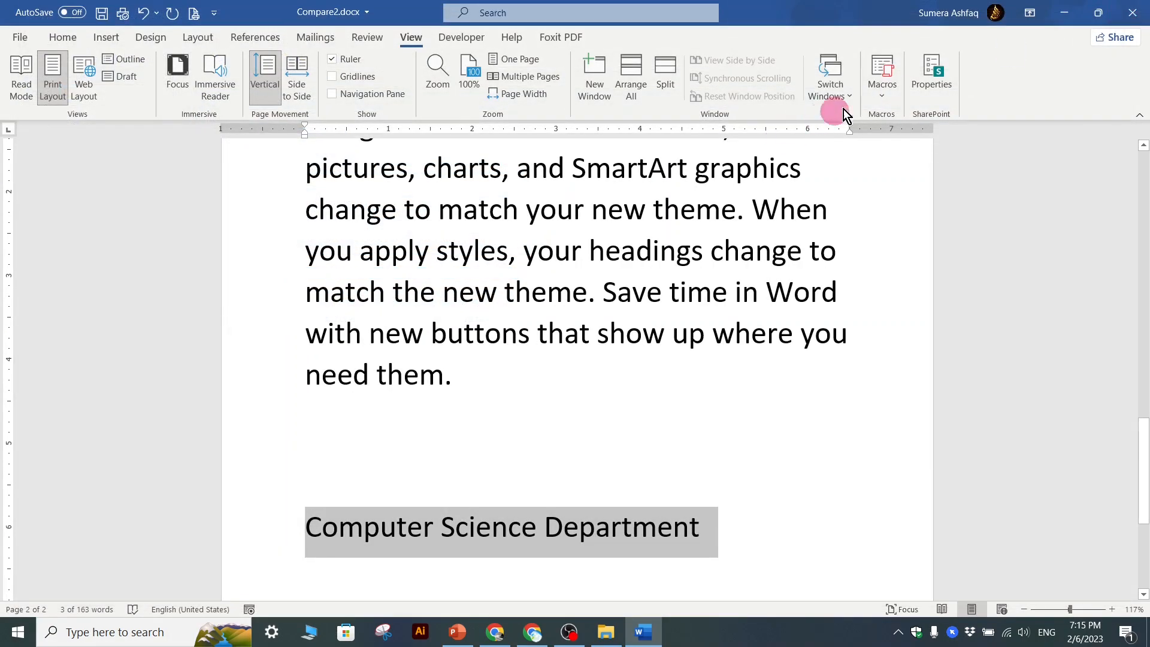
Open the macro Organizer, examine the macro project items of Compare2.docx and Normal.dotm, and close it
{"action": "left_click", "coordinate": [882, 92]}
{"action": "left_click", "coordinate": [896, 122]}
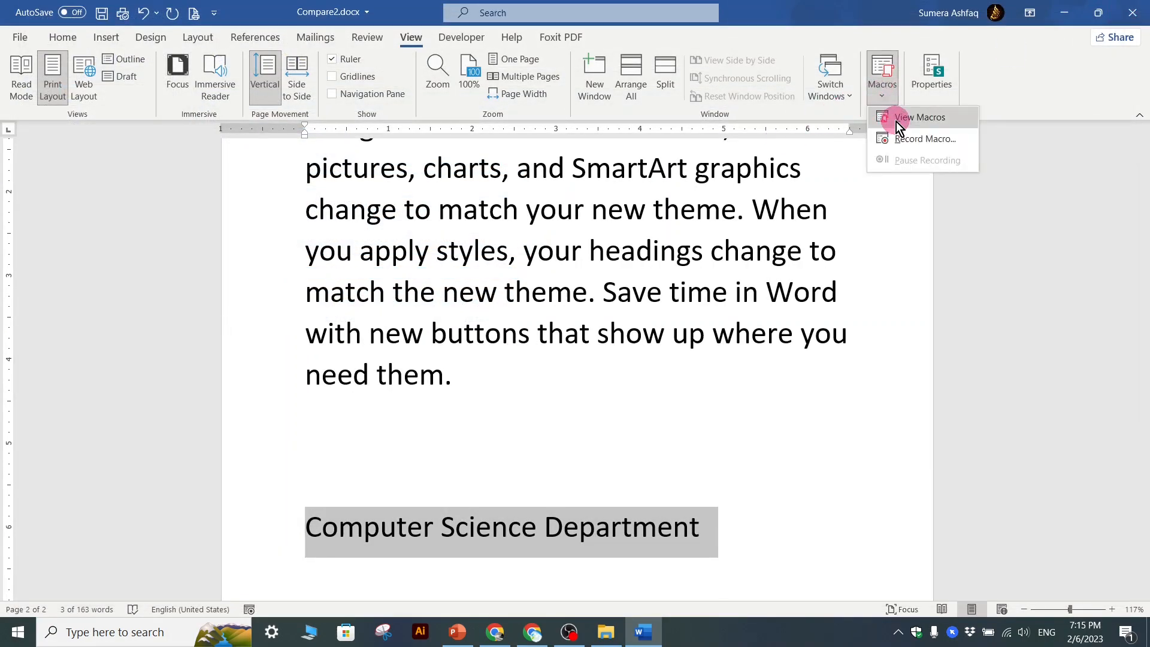
{"action": "left_click", "coordinate": [740, 323]}
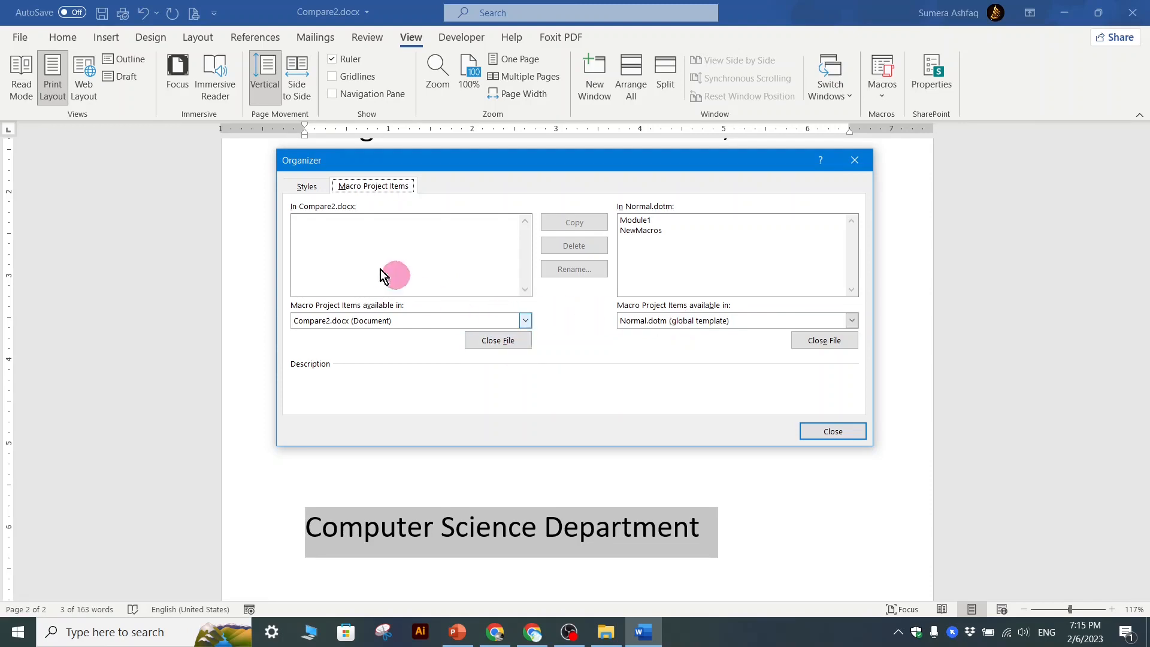
{"action": "left_click", "coordinate": [526, 320]}
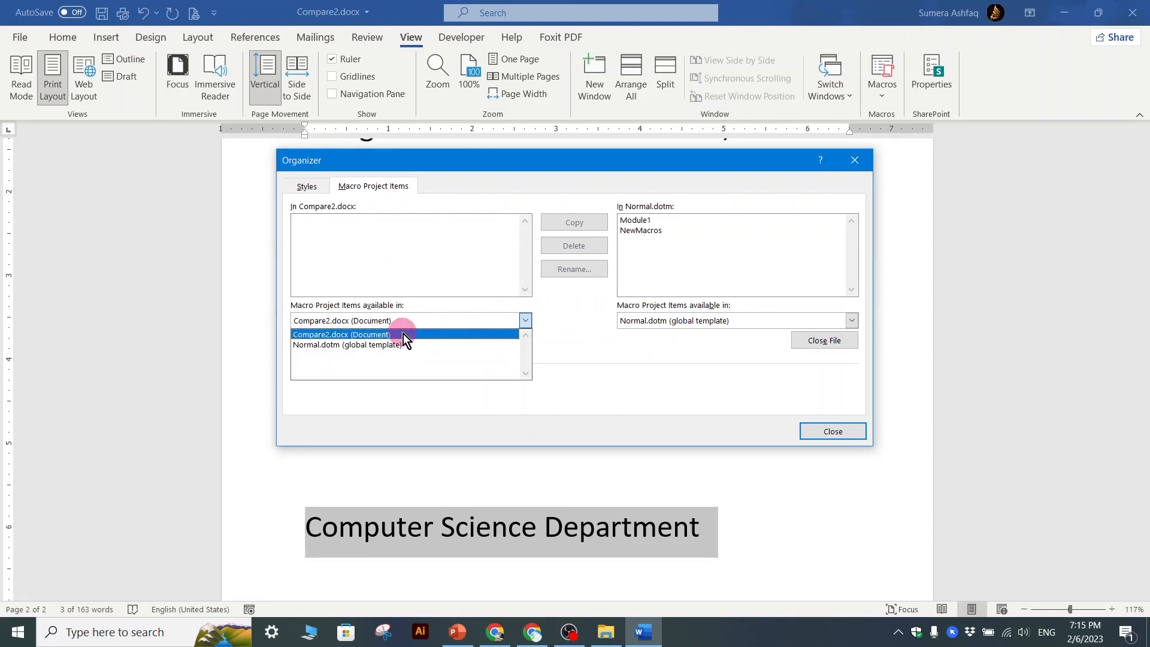
{"action": "left_click", "coordinate": [731, 374]}
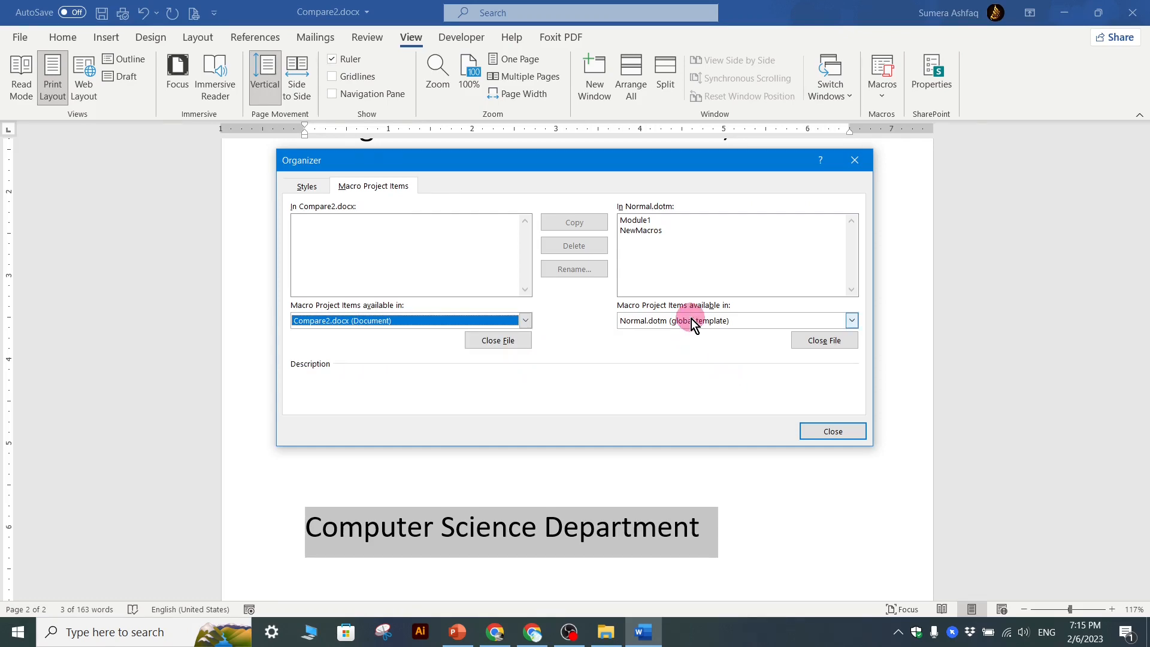
{"action": "left_click", "coordinate": [829, 429]}
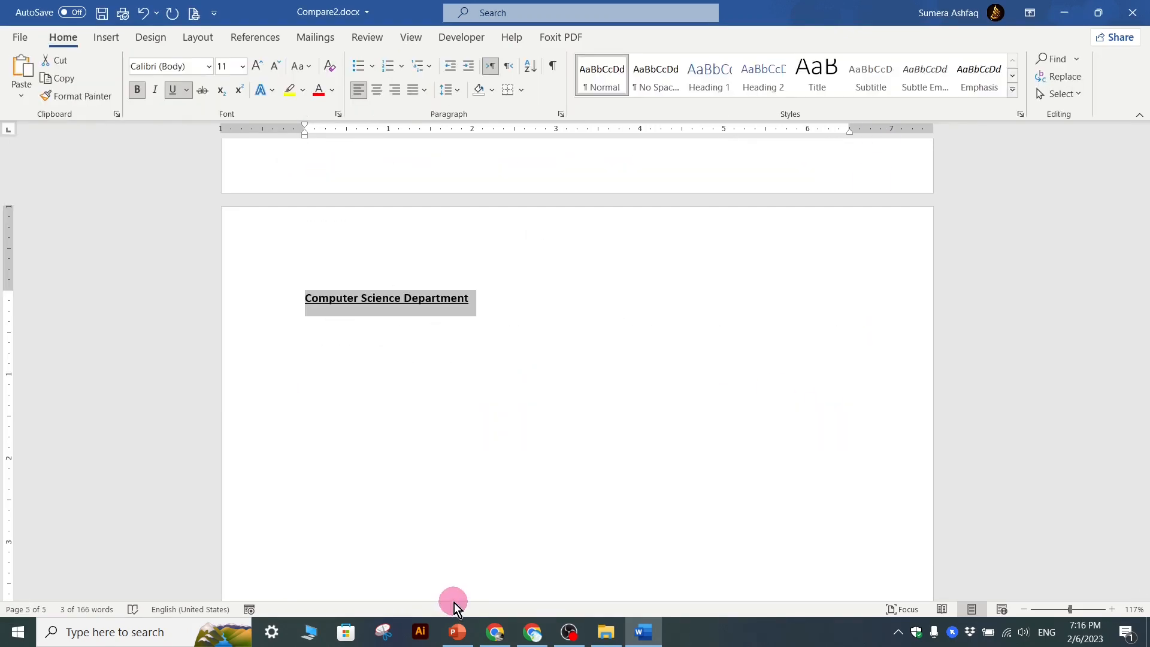
Delete the DepartmentName macro from all active templates and documents
{"action": "left_click", "coordinate": [480, 385]}
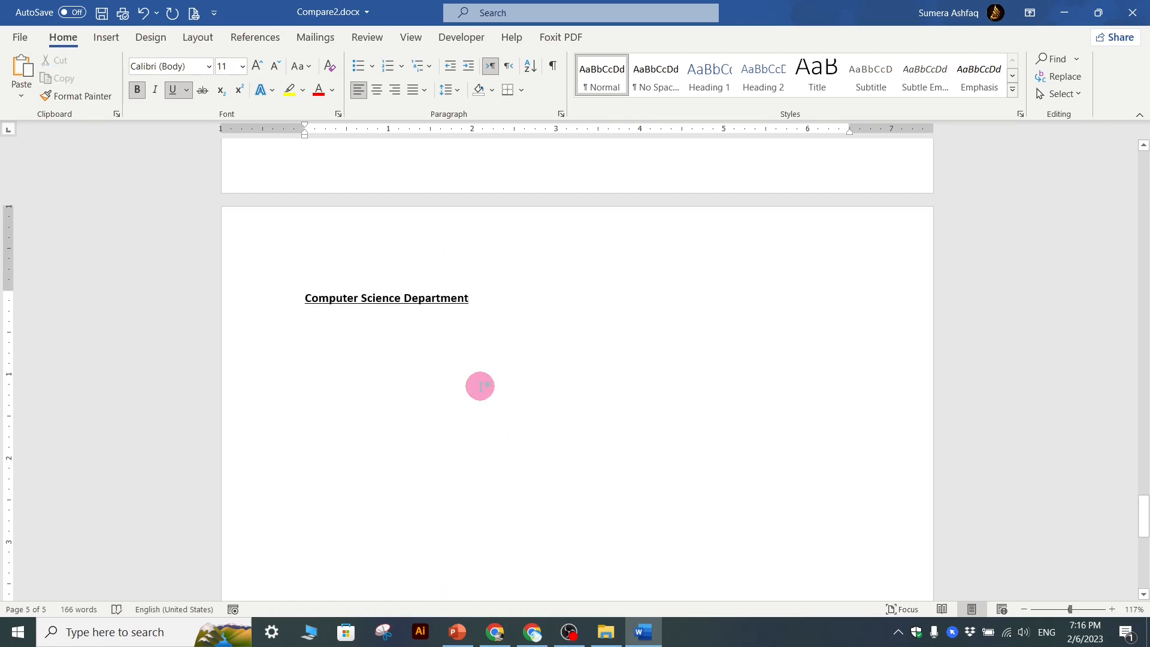
{"action": "left_click", "coordinate": [412, 36]}
{"action": "left_click", "coordinate": [886, 95]}
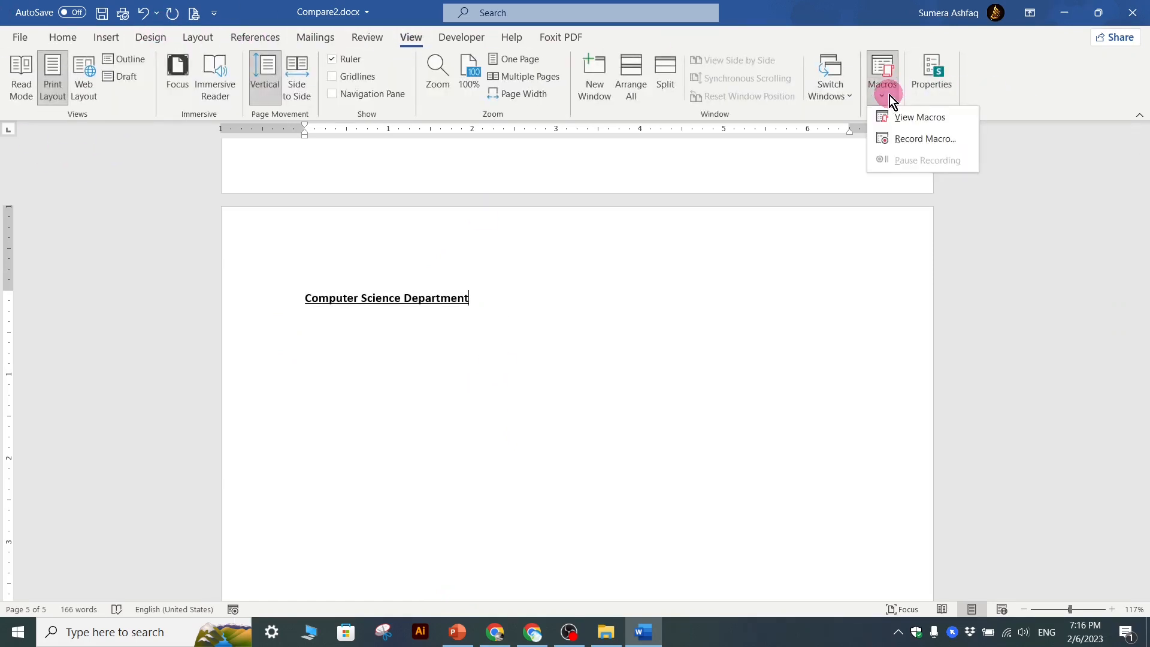
{"action": "left_click", "coordinate": [899, 116]}
{"action": "left_click", "coordinate": [735, 253]}
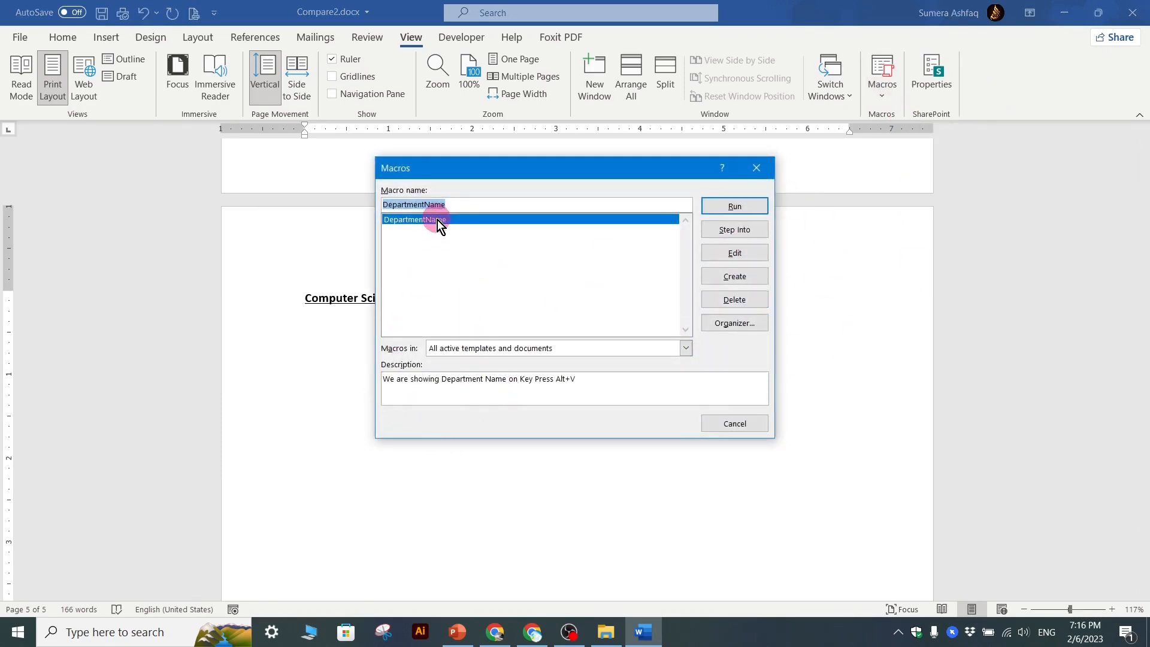
{"action": "left_click", "coordinate": [747, 300]}
{"action": "left_click", "coordinate": [553, 358]}
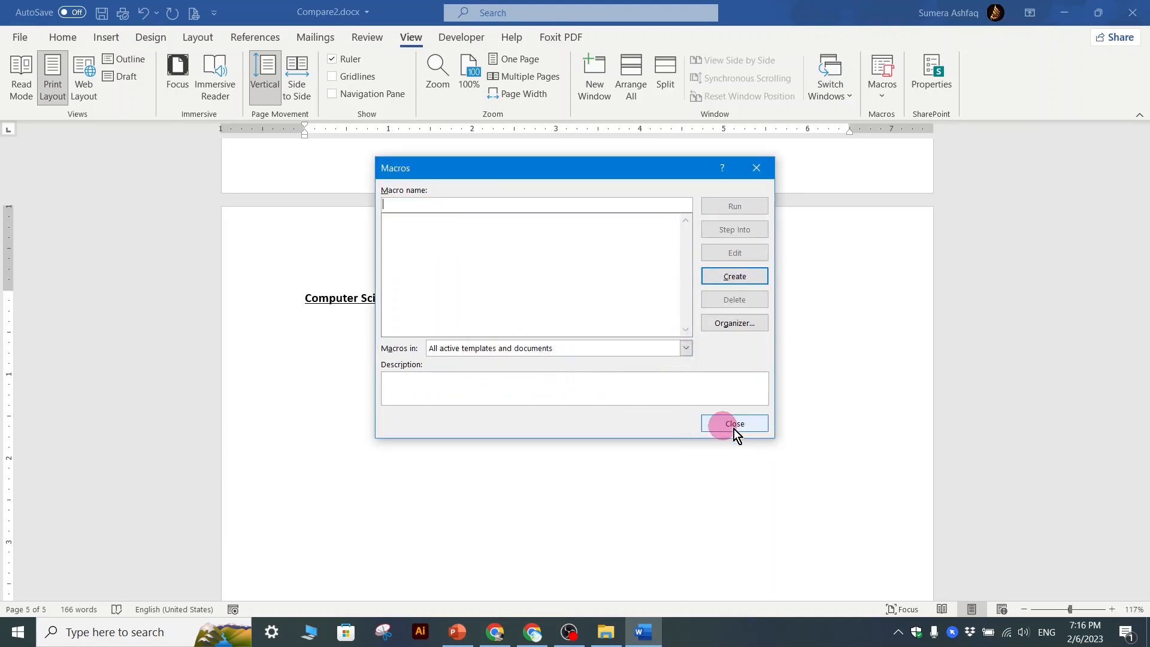
{"action": "left_click", "coordinate": [735, 423]}
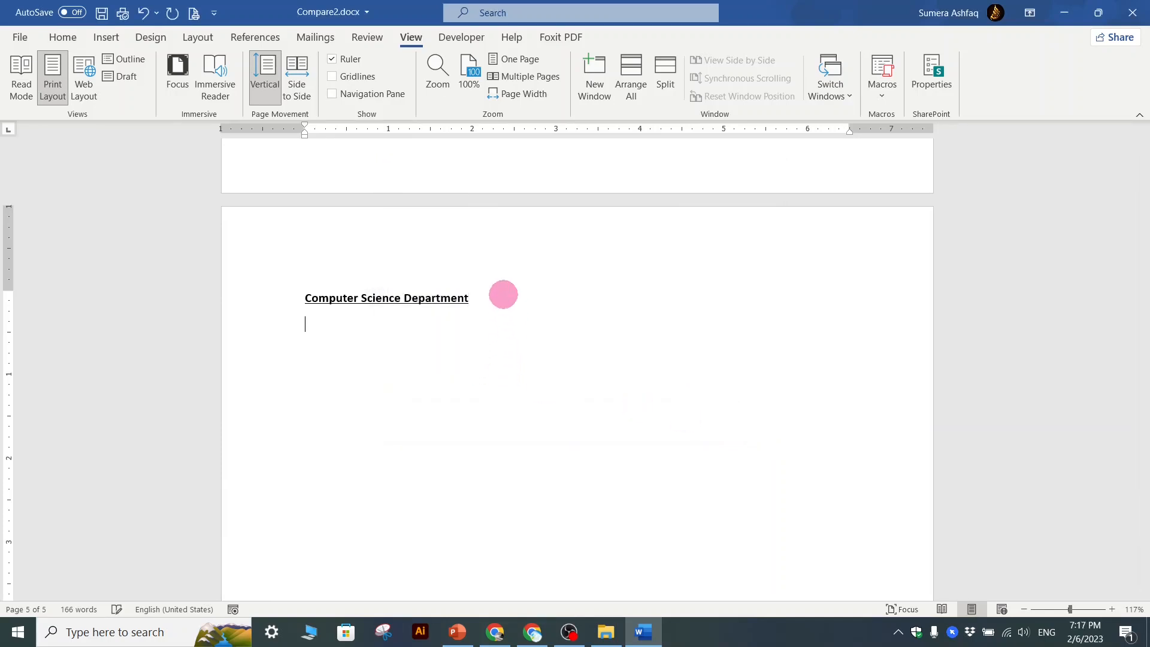
Test the deleted macro's Alt+V assignment on the empty line below the department name
{"action": "key", "text": "alt+v"}
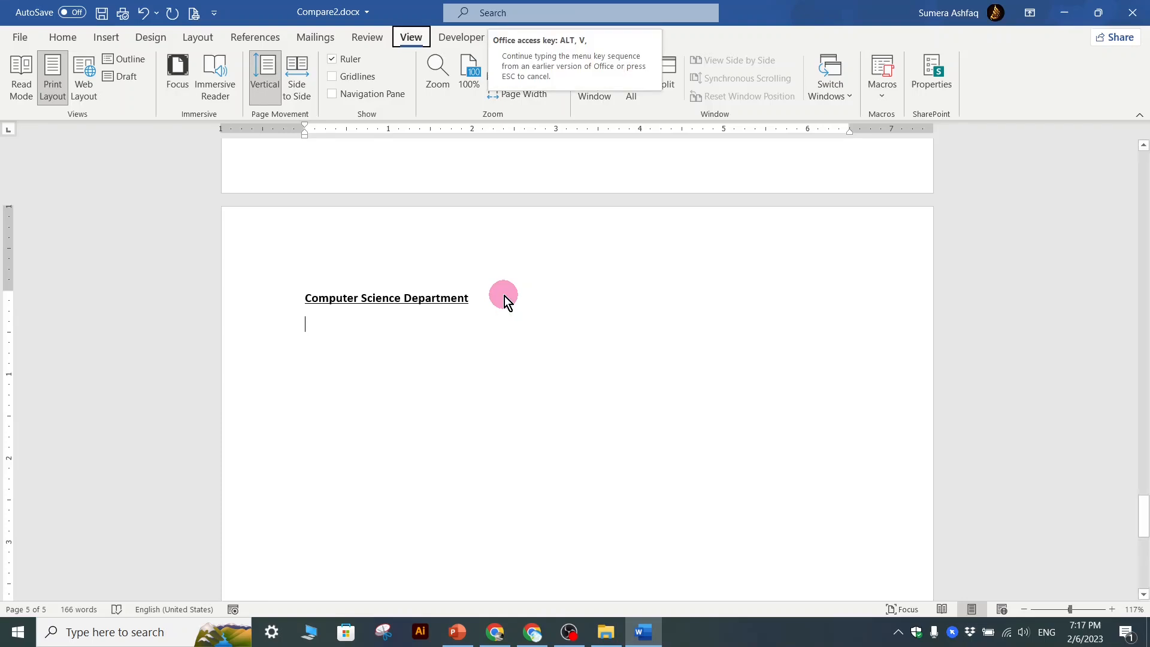
{"action": "left_click", "coordinate": [446, 344]}
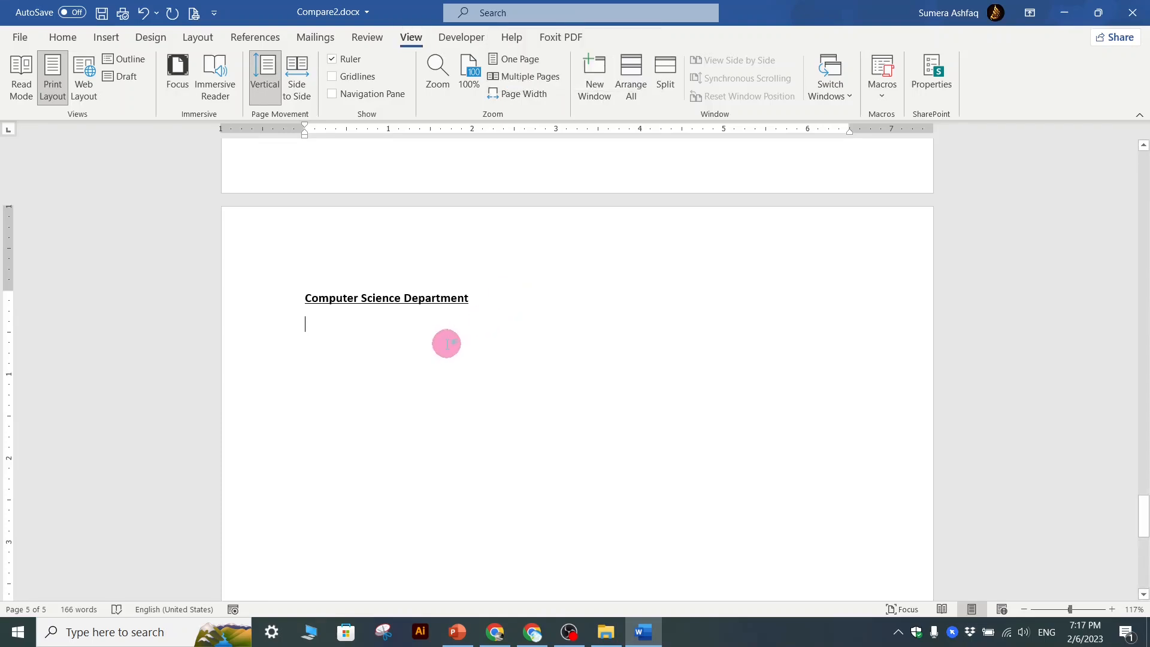
{"action": "key", "text": "alt+v"}
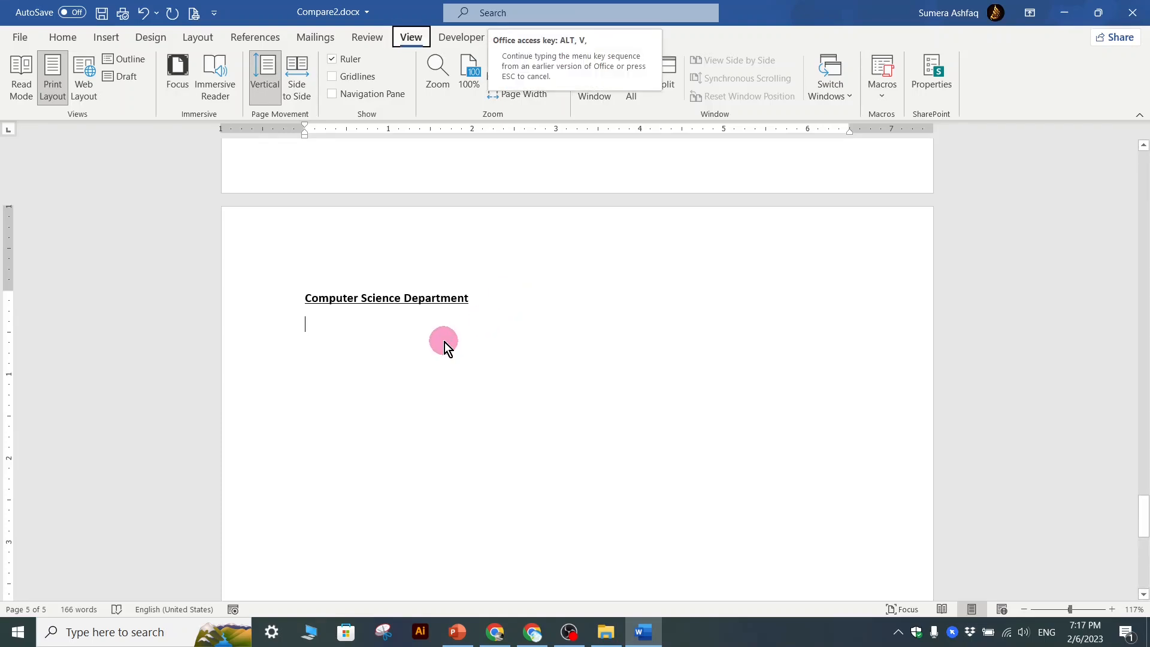
{"action": "left_click", "coordinate": [699, 365]}
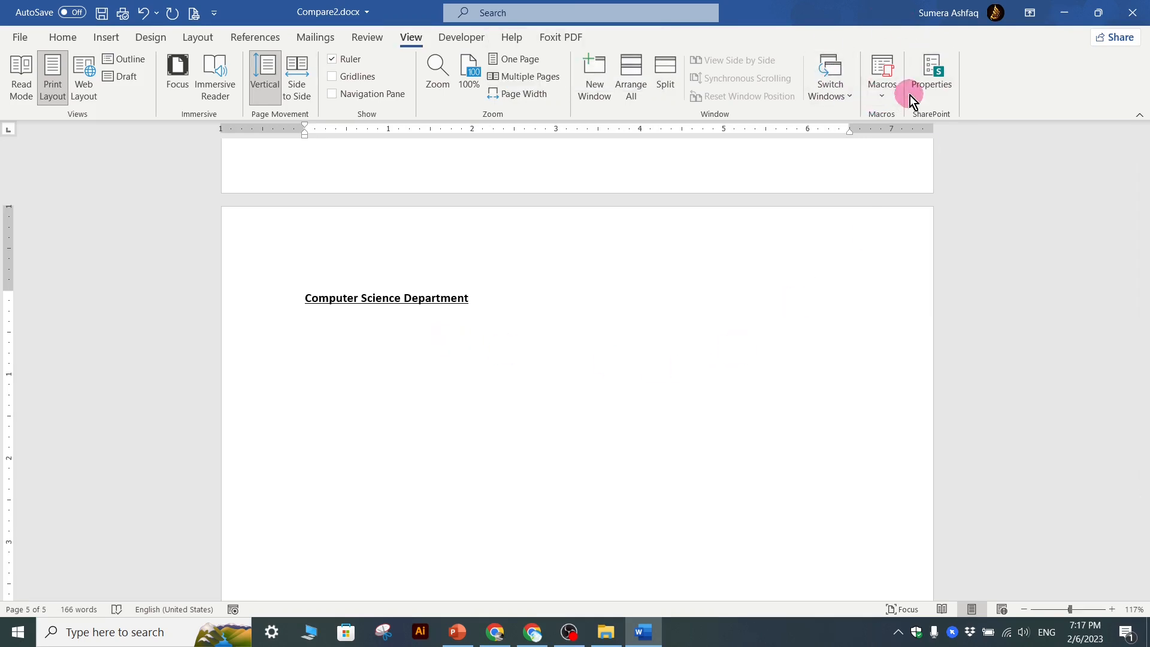
{"action": "left_click", "coordinate": [888, 98]}
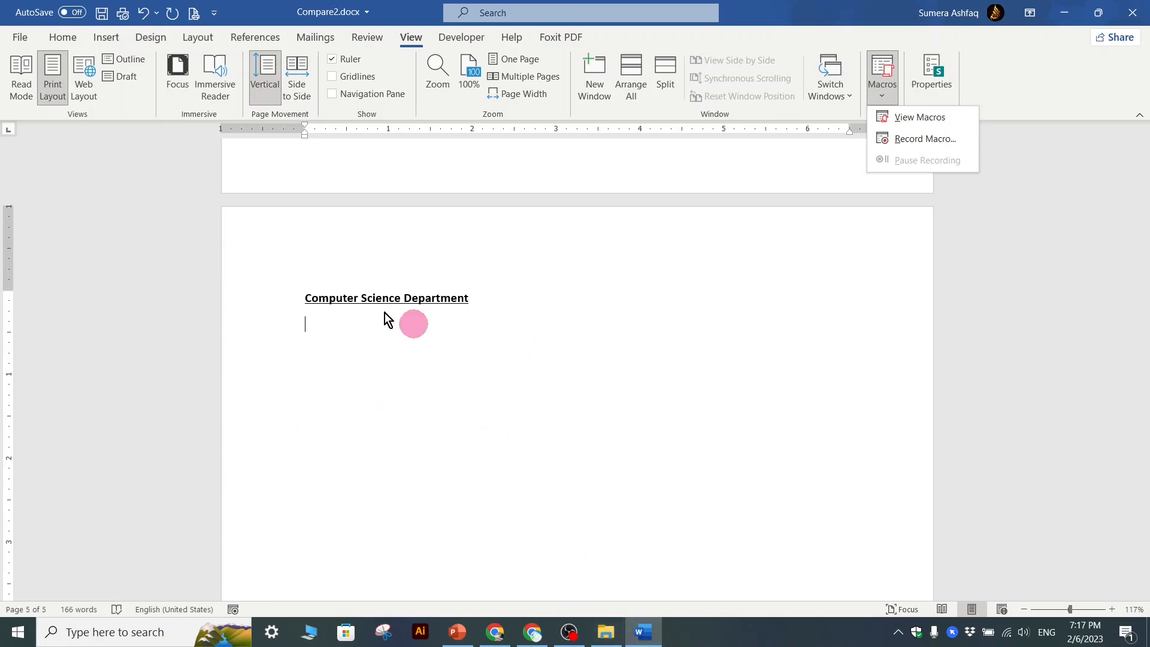
{"action": "scroll", "coordinate": [449, 338], "scroll_direction": "up", "scroll_amount": 10}
{"action": "scroll", "coordinate": [448, 339], "scroll_direction": "up", "scroll_amount": 10}
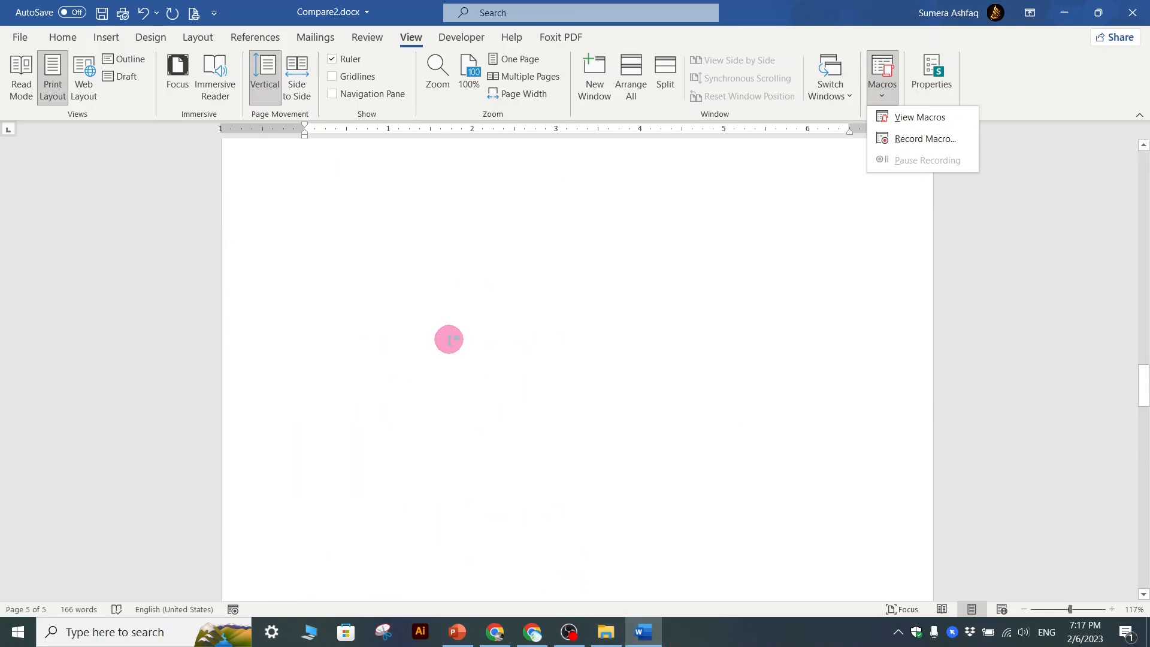
{"action": "scroll", "coordinate": [449, 339], "scroll_direction": "up", "scroll_amount": 5}
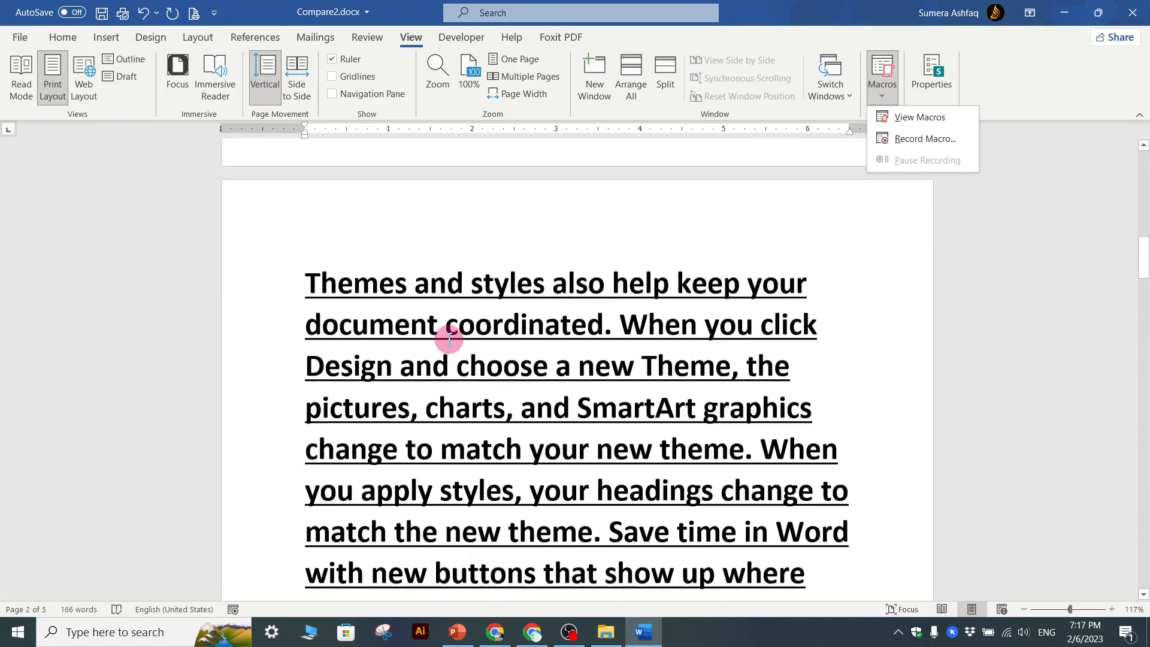
{"action": "scroll", "coordinate": [421, 425], "scroll_direction": "up", "scroll_amount": 10}
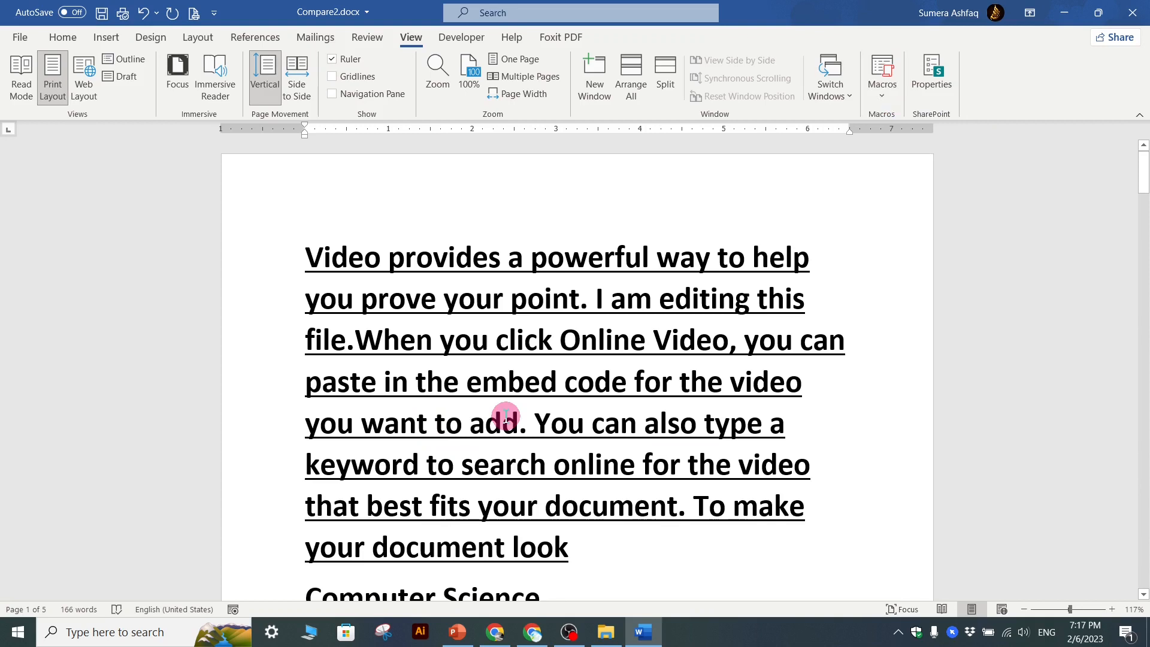
{"action": "left_click", "coordinate": [552, 414]}
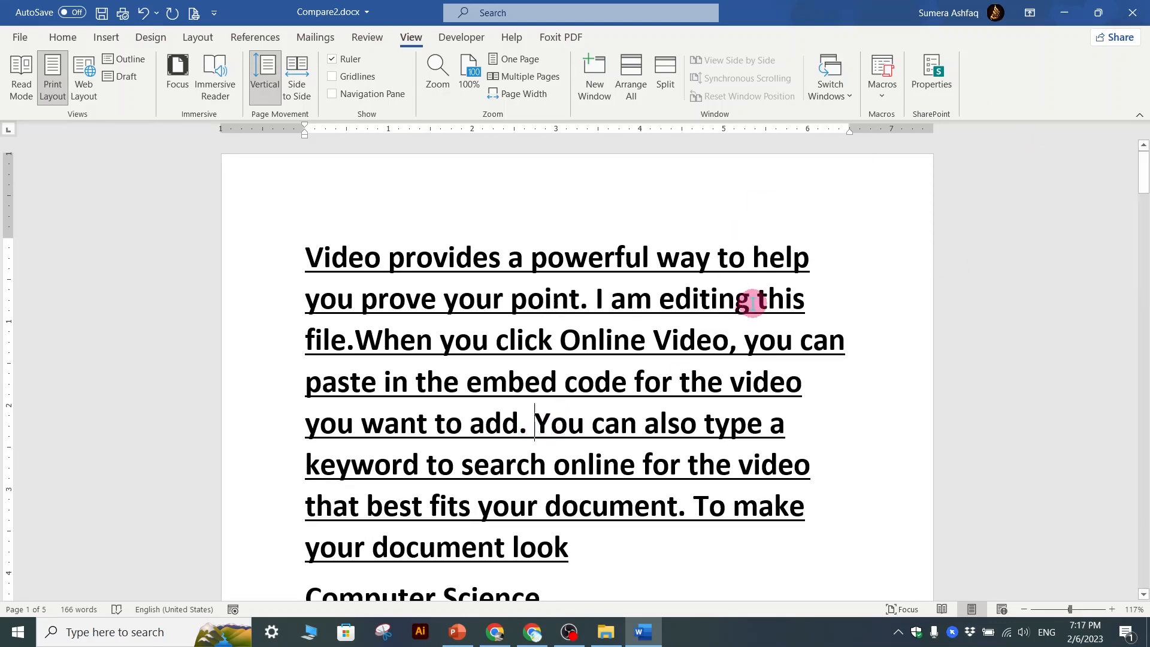
{"action": "left_click", "coordinate": [613, 327]}
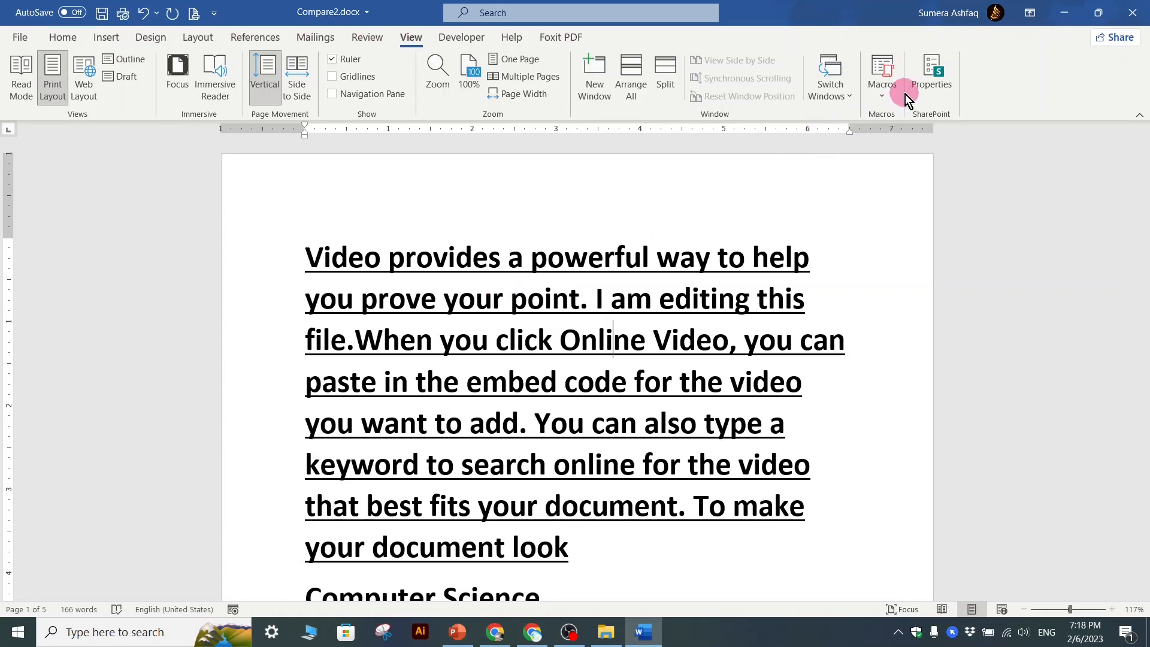
Try setting up a macro recording named test stored in Compare2.docx (document), and cancel it
{"action": "left_click", "coordinate": [882, 96]}
{"action": "left_click", "coordinate": [887, 140]}
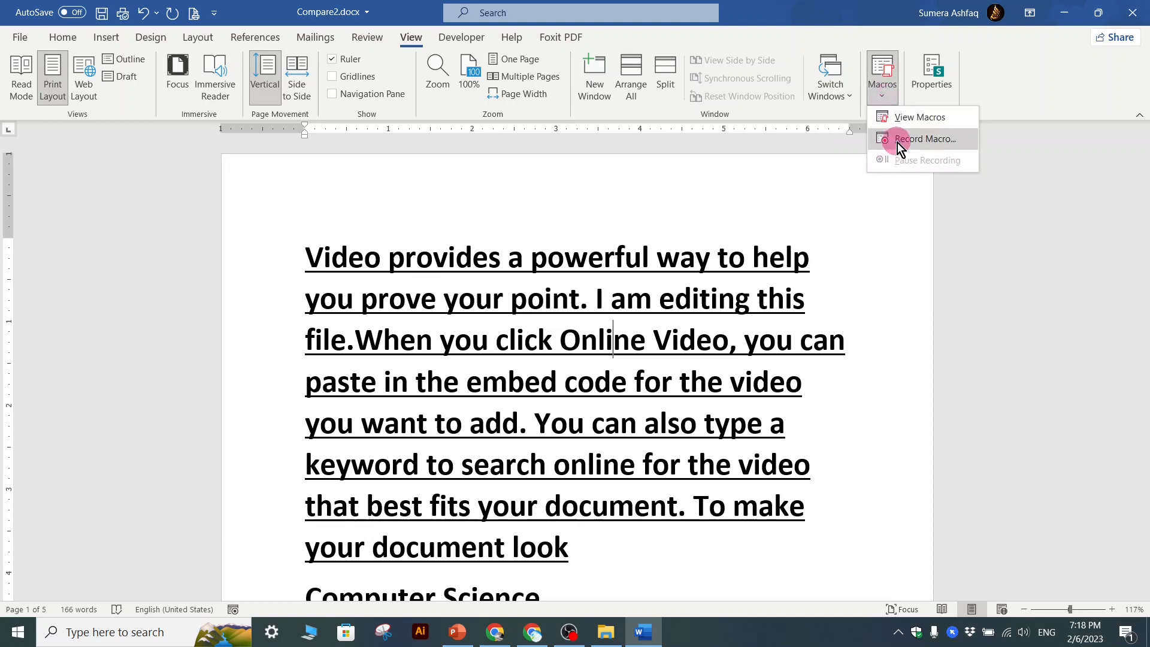
{"action": "left_click", "coordinate": [611, 277]}
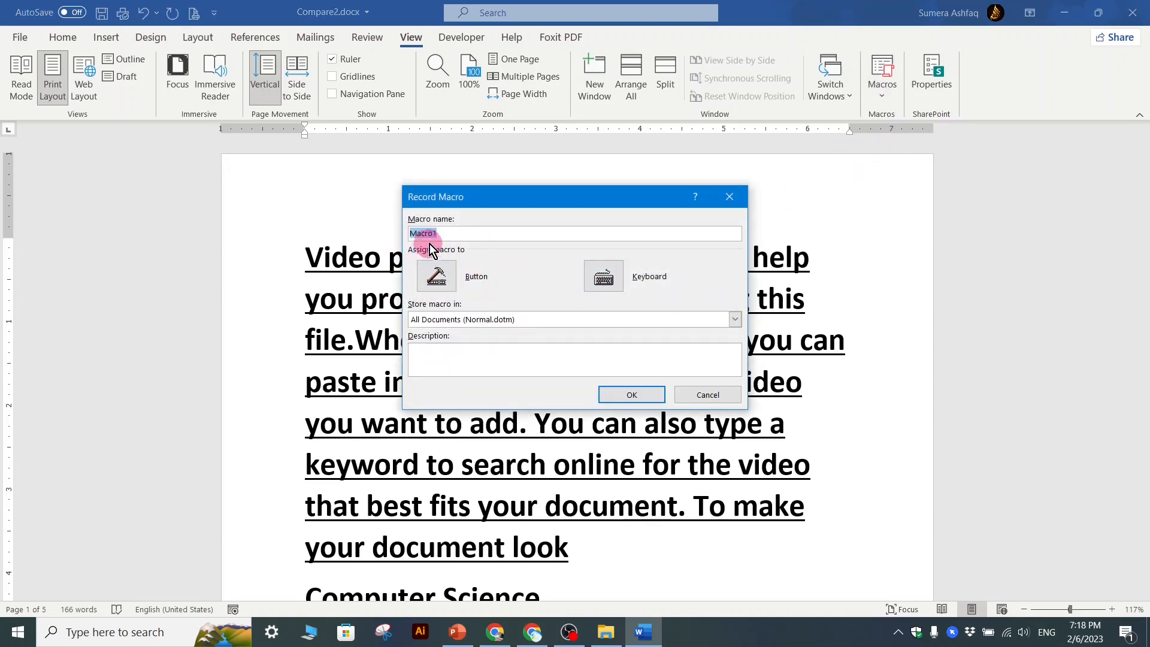
{"action": "type", "text": "test"}
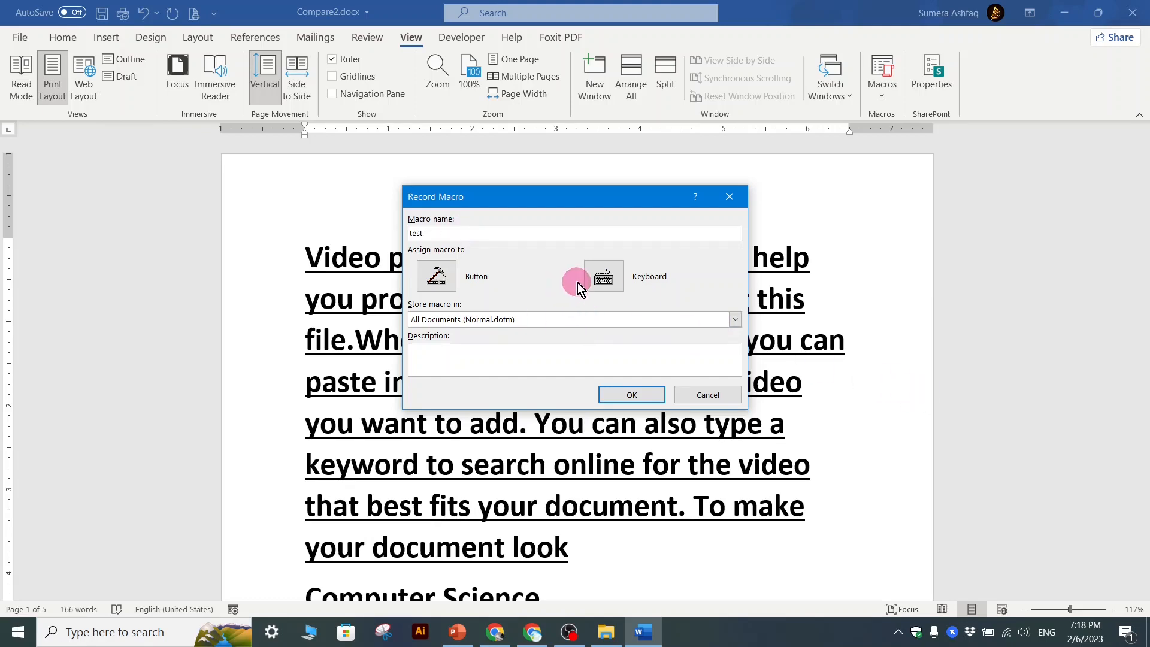
{"action": "left_click", "coordinate": [547, 319]}
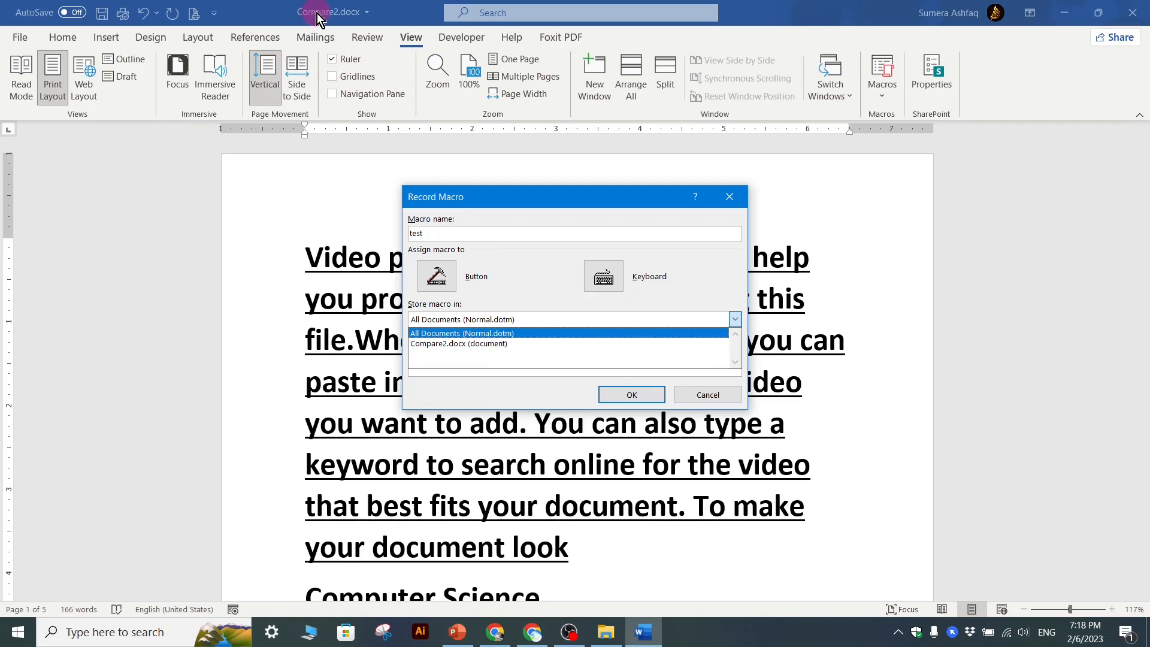
{"action": "left_click", "coordinate": [485, 345]}
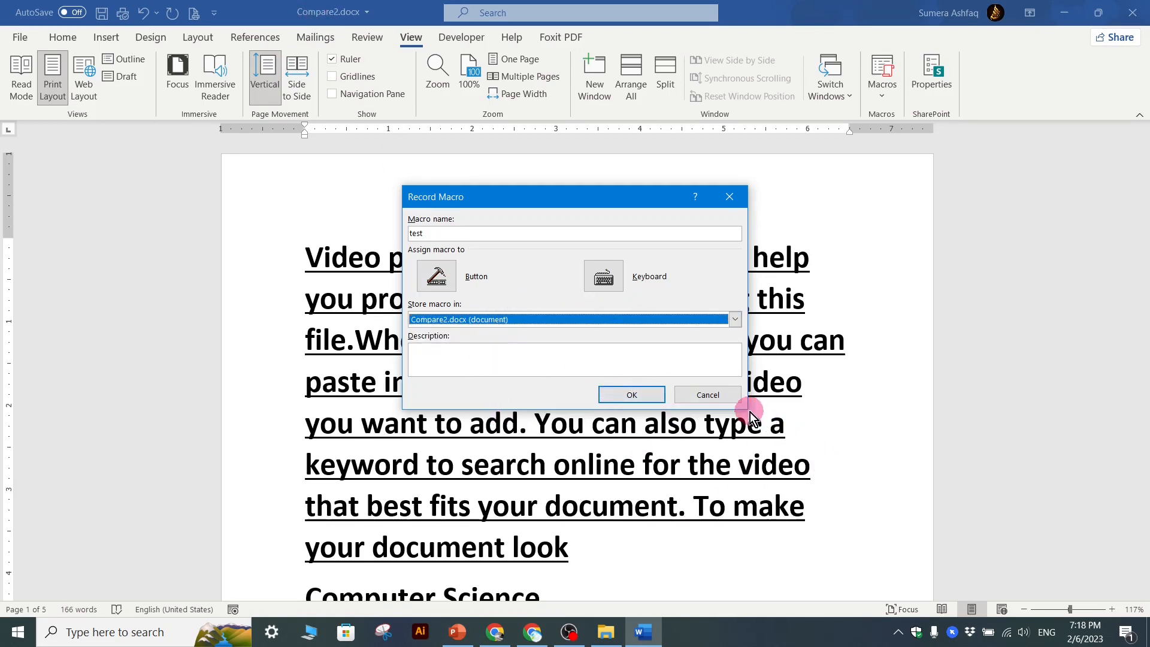
{"action": "left_click", "coordinate": [710, 397]}
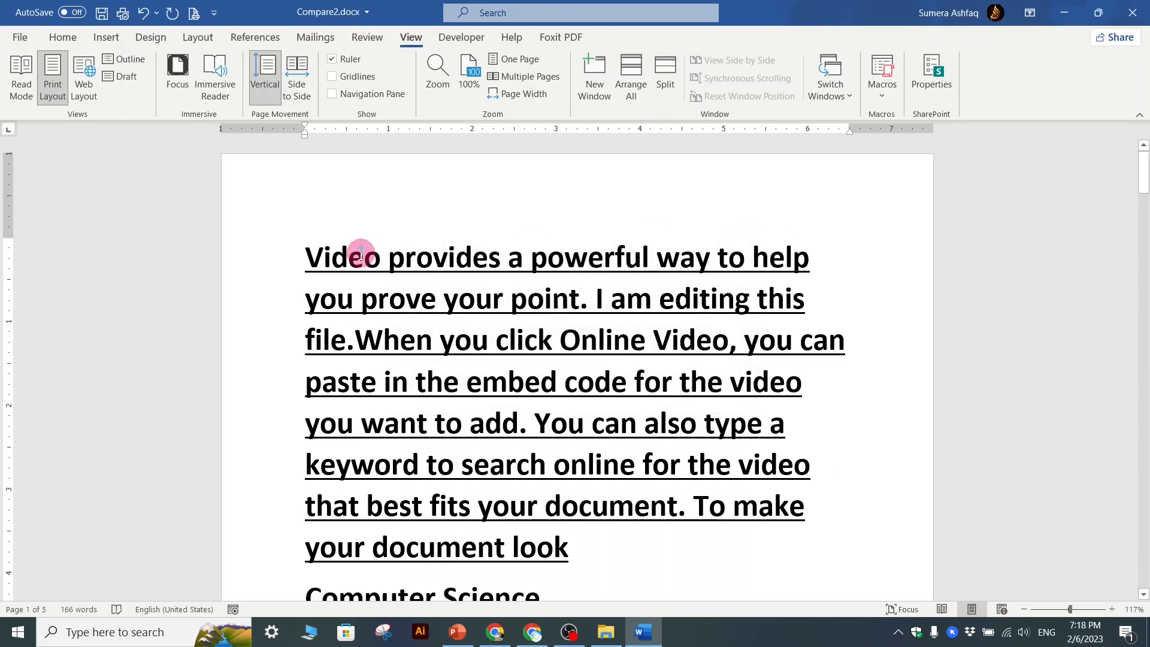
Clear all the content of Compare2.docx and close the document without saving the changes
{"action": "key", "text": "ctrl+a"}
{"action": "key", "text": "Delete"}
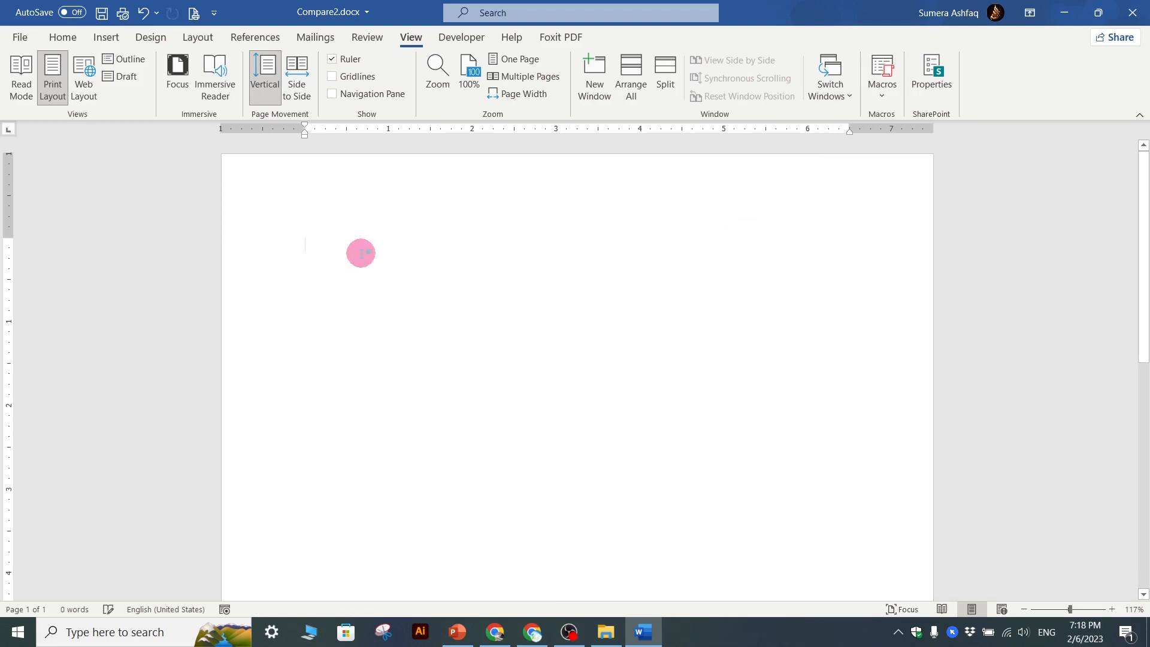
{"action": "left_click", "coordinate": [1133, 14]}
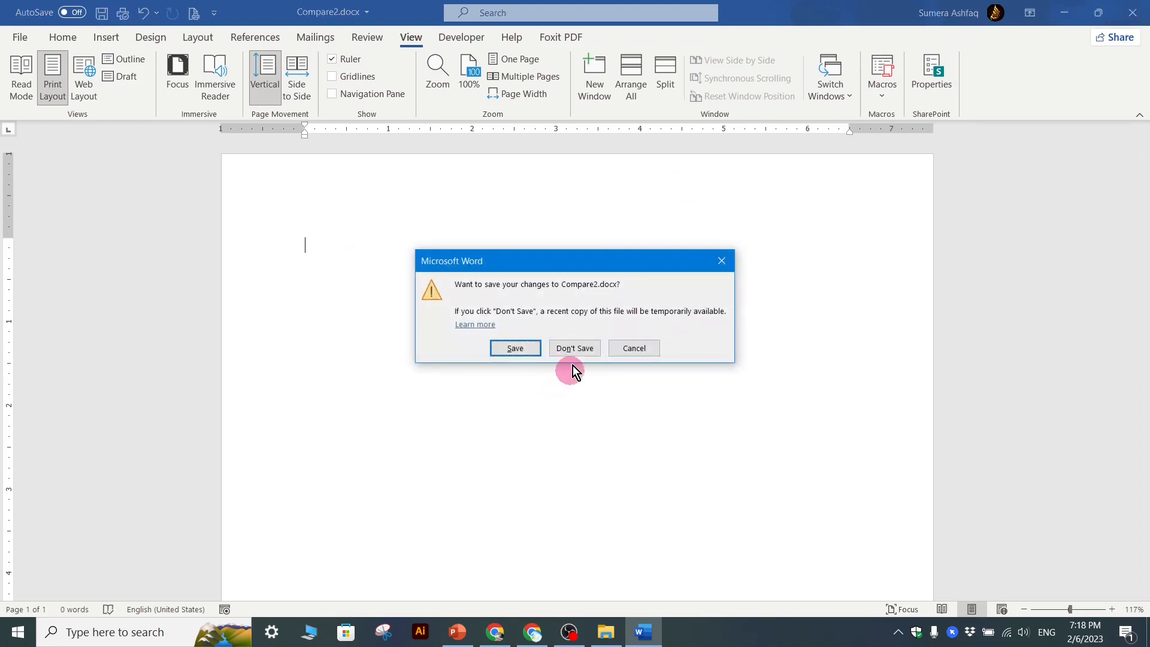
{"action": "left_click", "coordinate": [573, 350]}
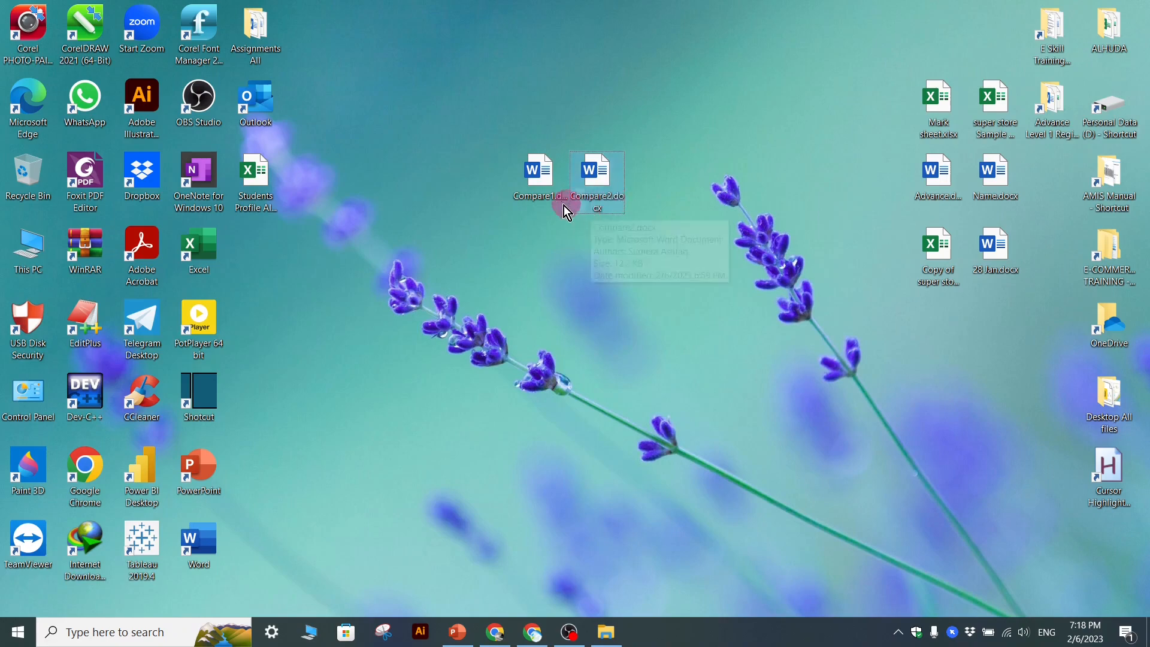
Open Compare1.docx from the desktop and clear all its existing text
{"action": "double_click", "coordinate": [544, 189]}
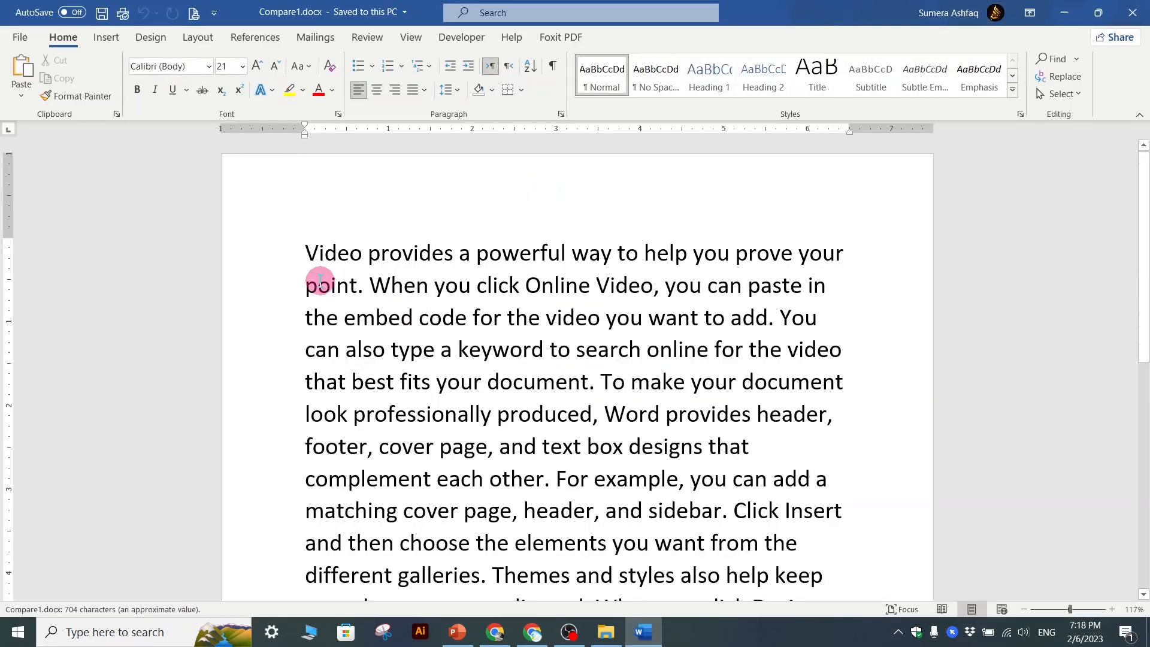
{"action": "key", "text": "ctrl+a"}
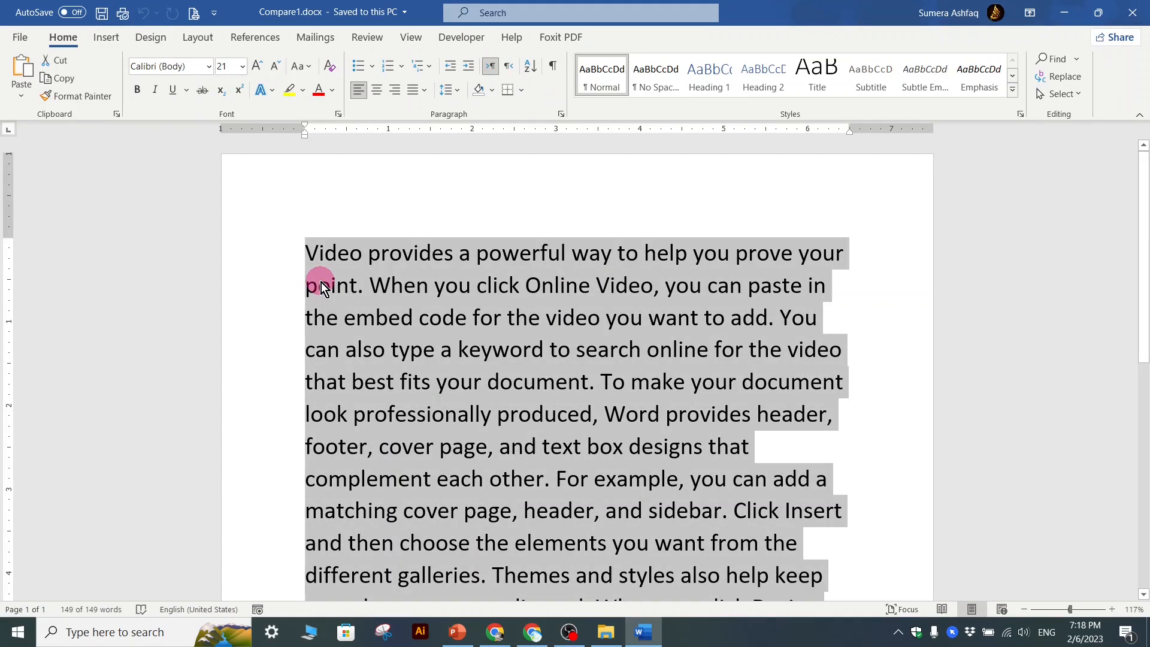
{"action": "key", "text": "Delete"}
{"action": "type", "text": "T"}
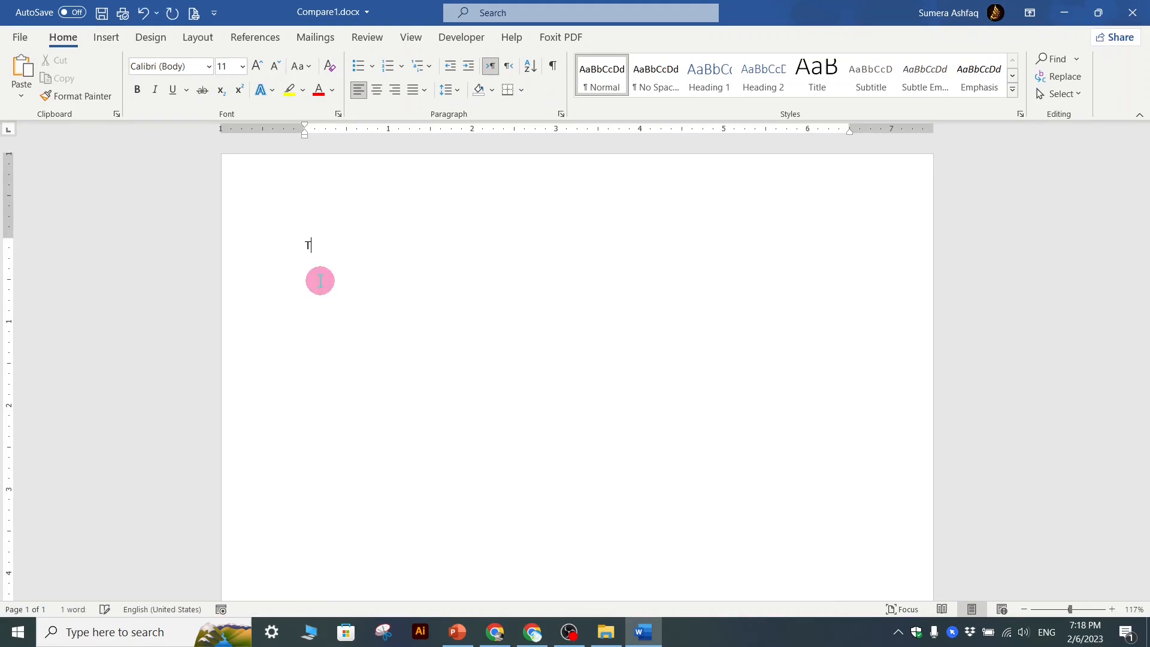
{"action": "key", "text": "BackSpace"}
{"action": "key", "text": "BackSpace"}
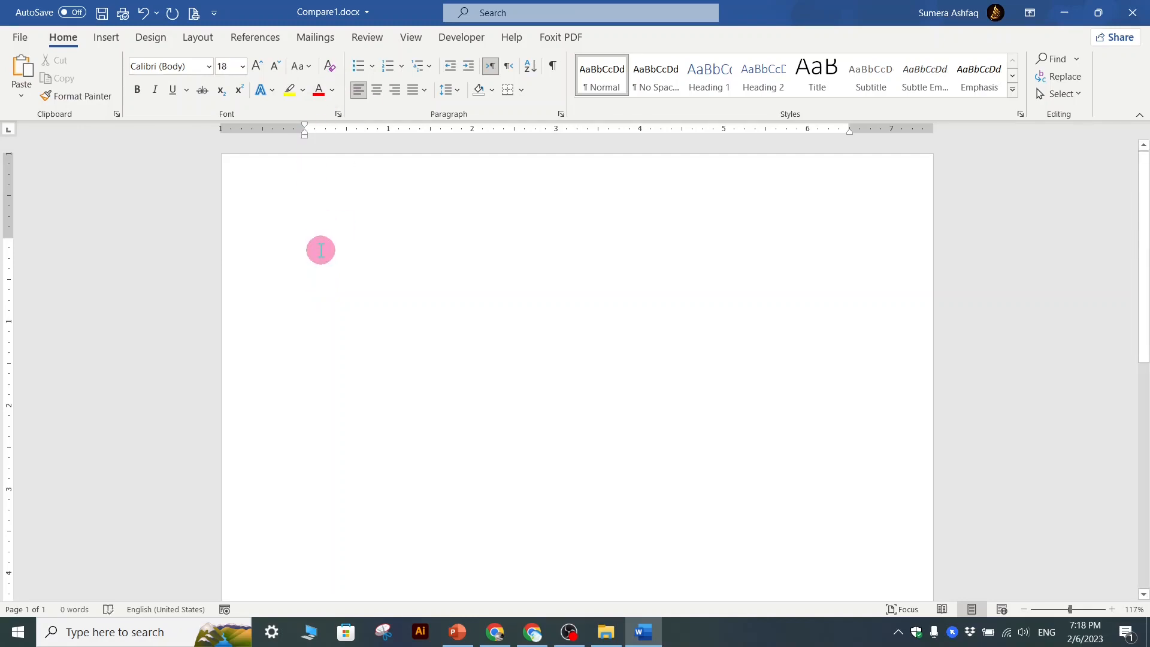
Write the letter opening at font size 18 with "To,", "The Director," and "Respected Sir;" on separate lines
{"action": "type", "text": "To,"}
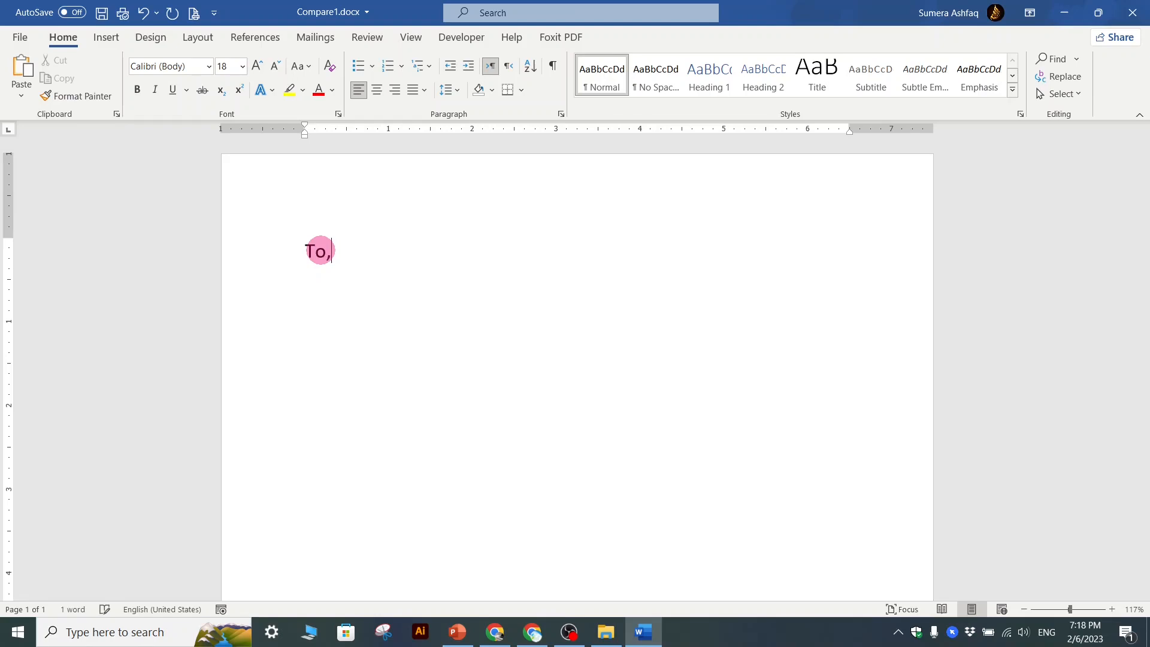
{"action": "key", "text": "Return"}
{"action": "type", "text": "Th"}
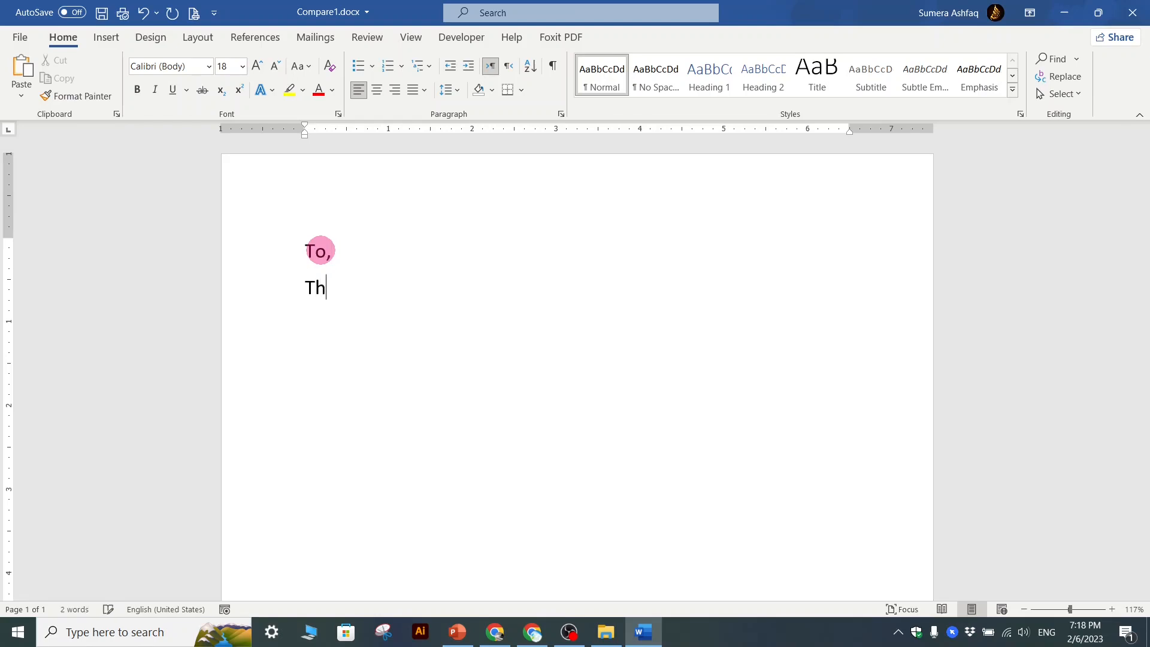
{"action": "type", "text": "e Director"}
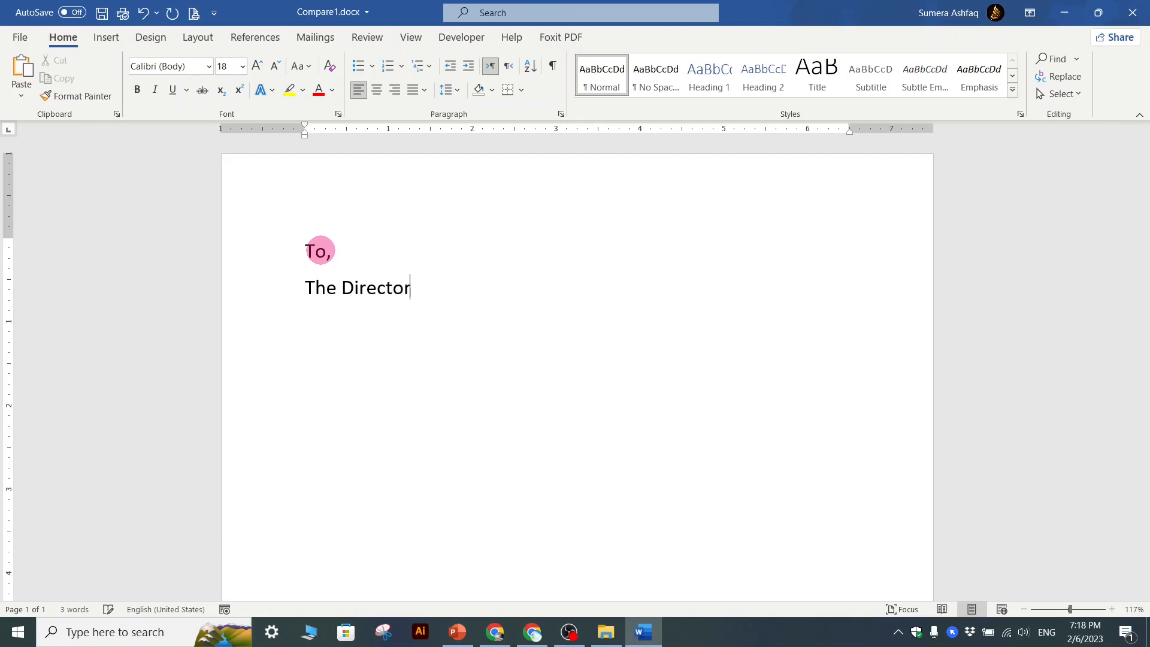
{"action": "type", "text": ","}
{"action": "key", "text": "Return"}
{"action": "type", "text": "Respected "}
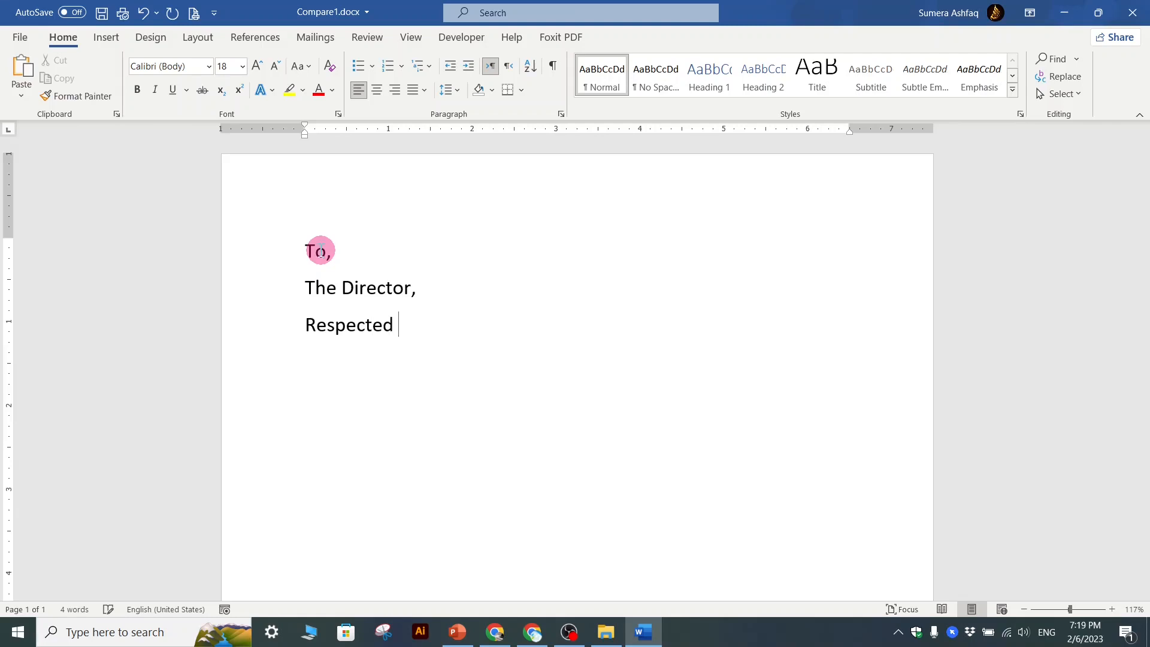
{"action": "type", "text": "Sir:"}
{"action": "key", "text": "BackSpace"}
{"action": "type", "text": ";"}
{"action": "key", "text": "Return"}
Add three full-width underscore lines below the salutation as the letter body, and undo their automatic conversion to a border
{"action": "type", "text": "_____________________"}
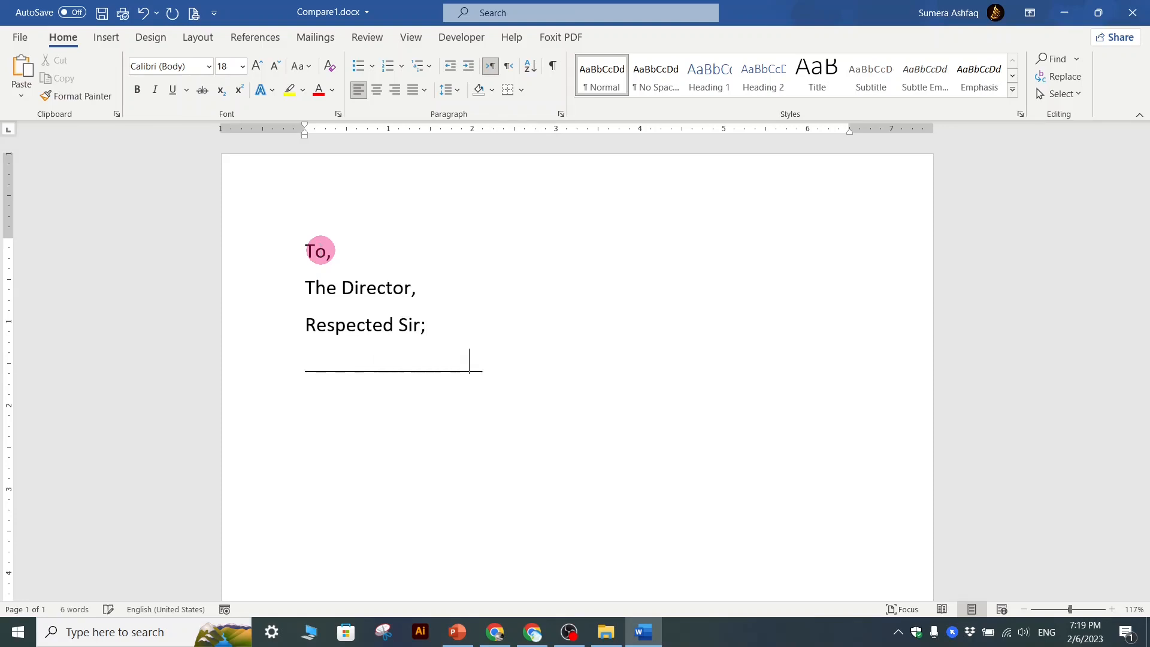
{"action": "type", "text": "___________________________________________________________________________________________________________"}
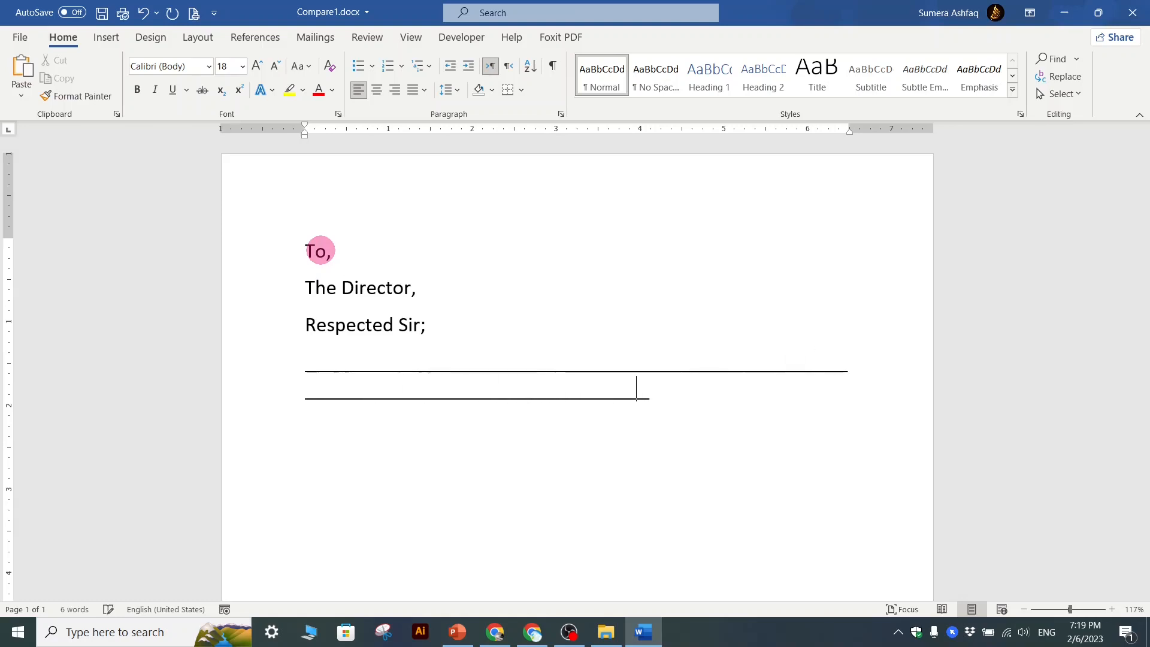
{"action": "type", "text": "__________________________________________________________________"}
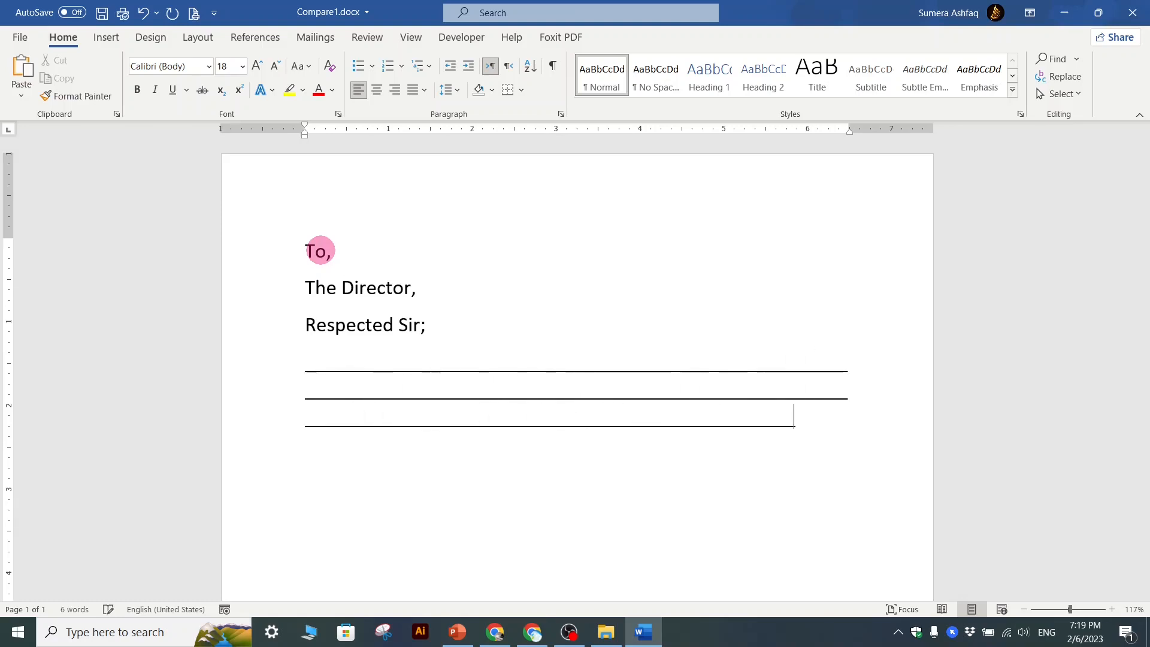
{"action": "type", "text": "_____"}
{"action": "key", "text": "Return"}
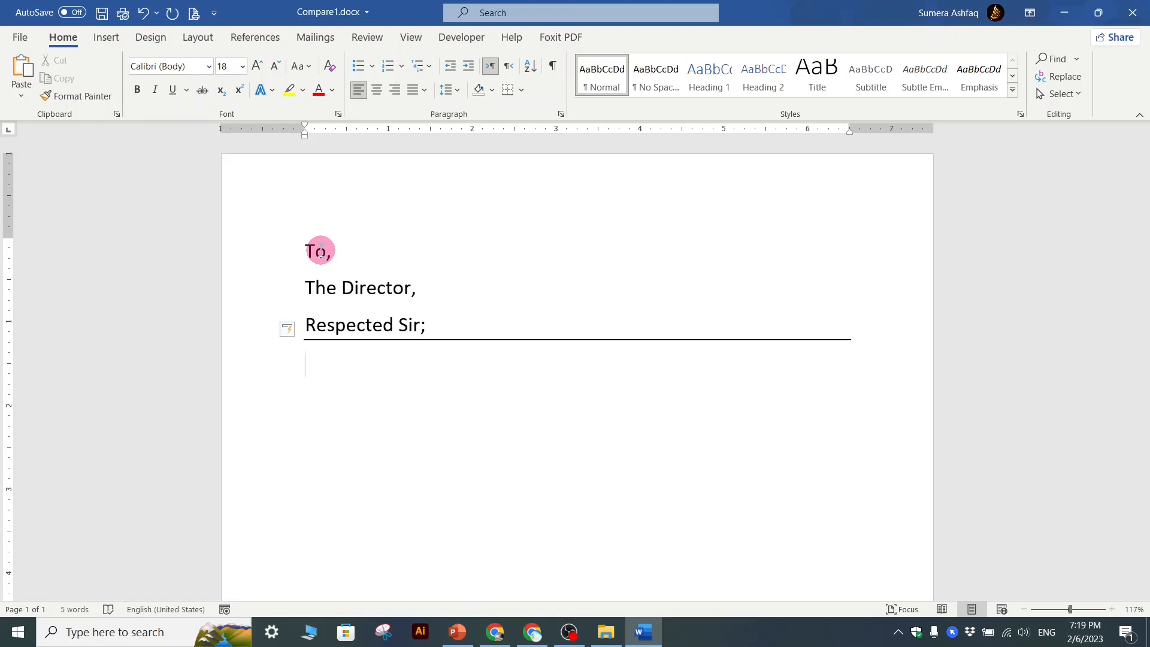
{"action": "key", "text": "ctrl+z"}
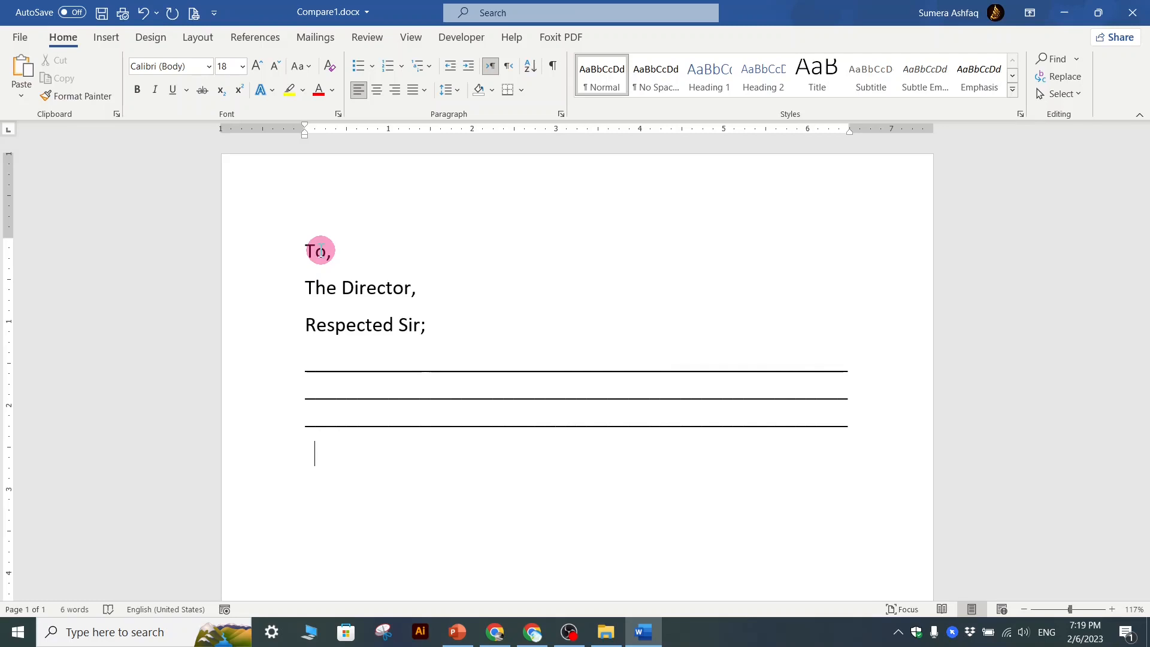
Add the right-aligned closing "Thank You!" below the underscore lines
{"action": "left_click", "coordinate": [395, 90]}
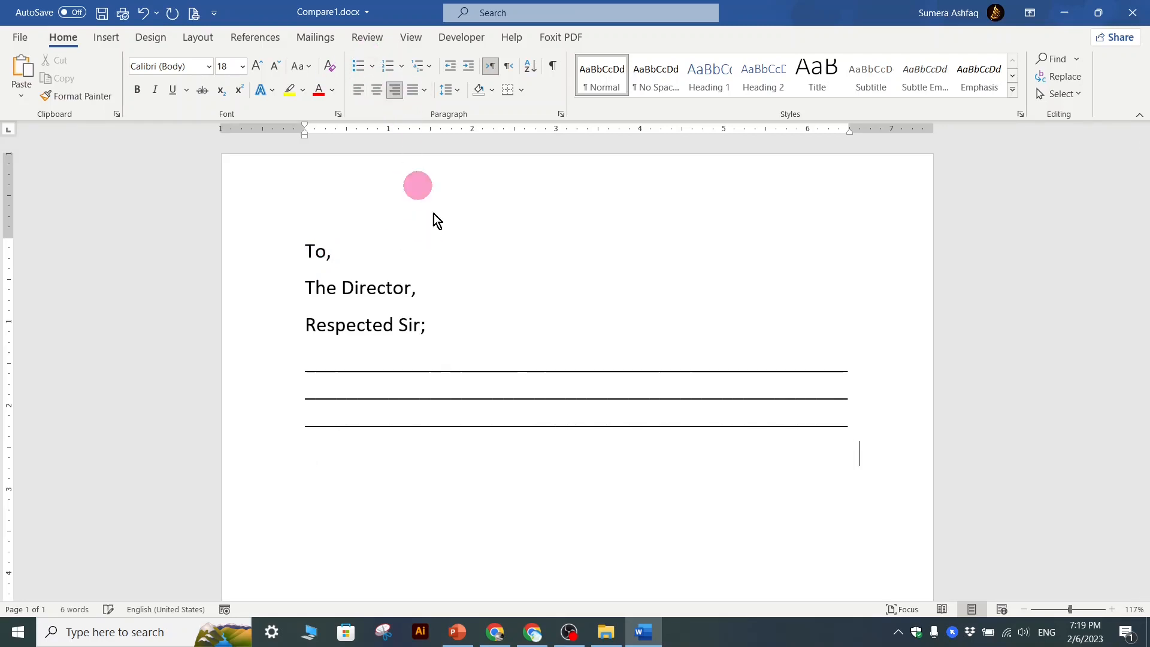
{"action": "type", "text": "Th"}
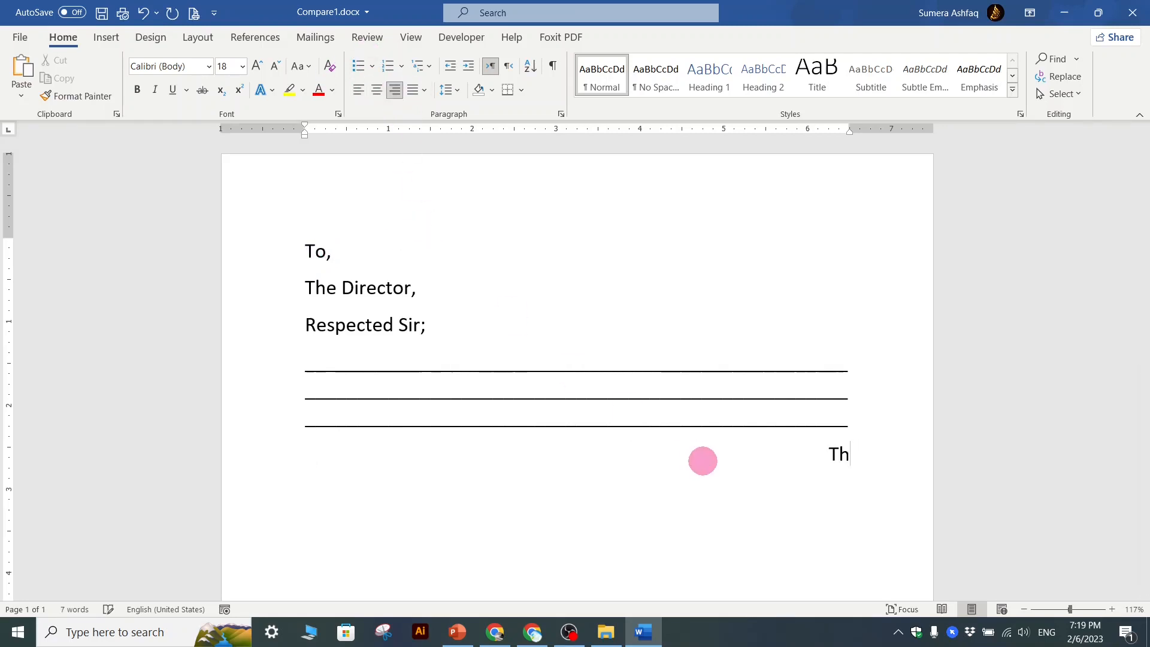
{"action": "type", "text": "ank Y"}
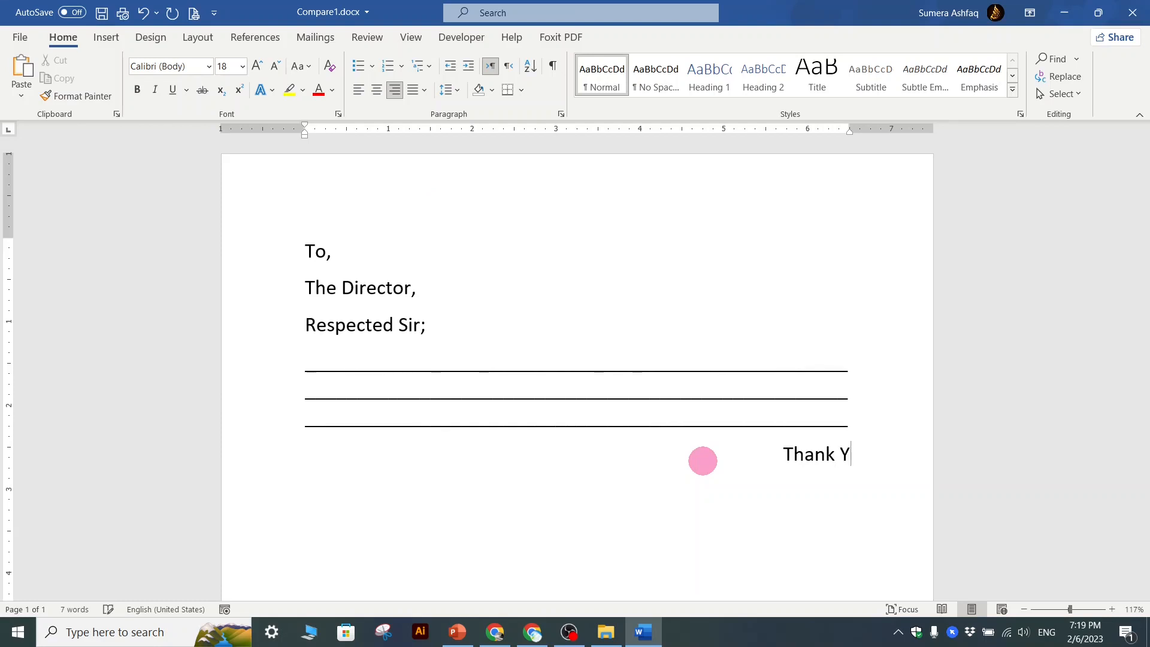
{"action": "type", "text": "ou!"}
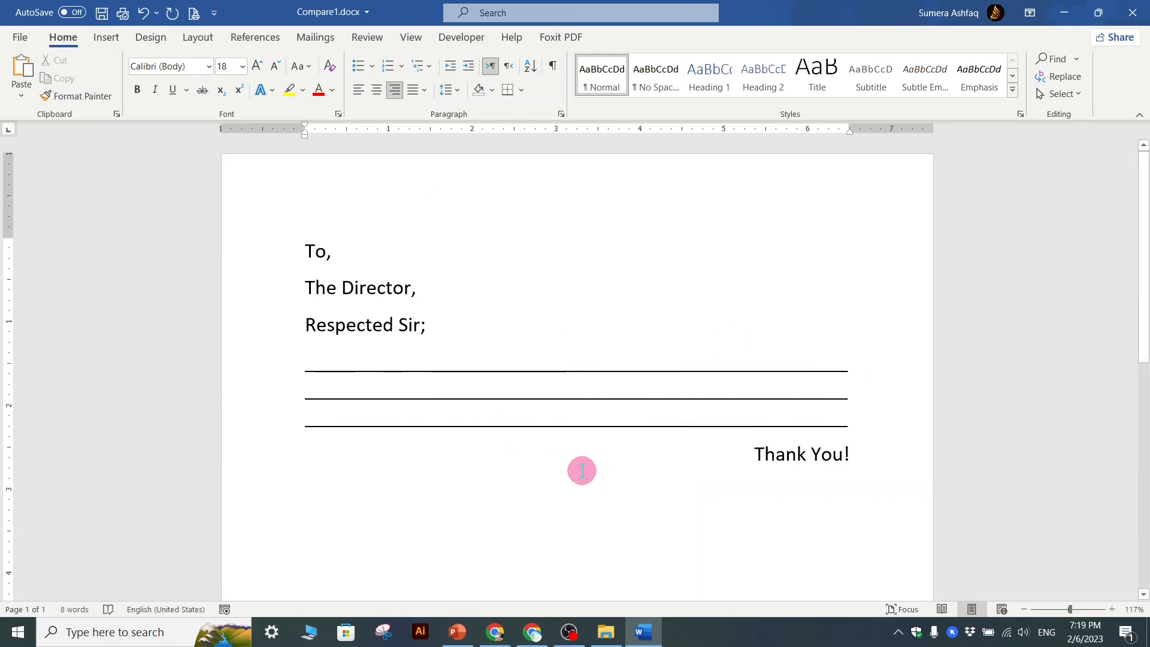
{"action": "scroll", "coordinate": [563, 494], "scroll_direction": "down", "scroll_amount": 5}
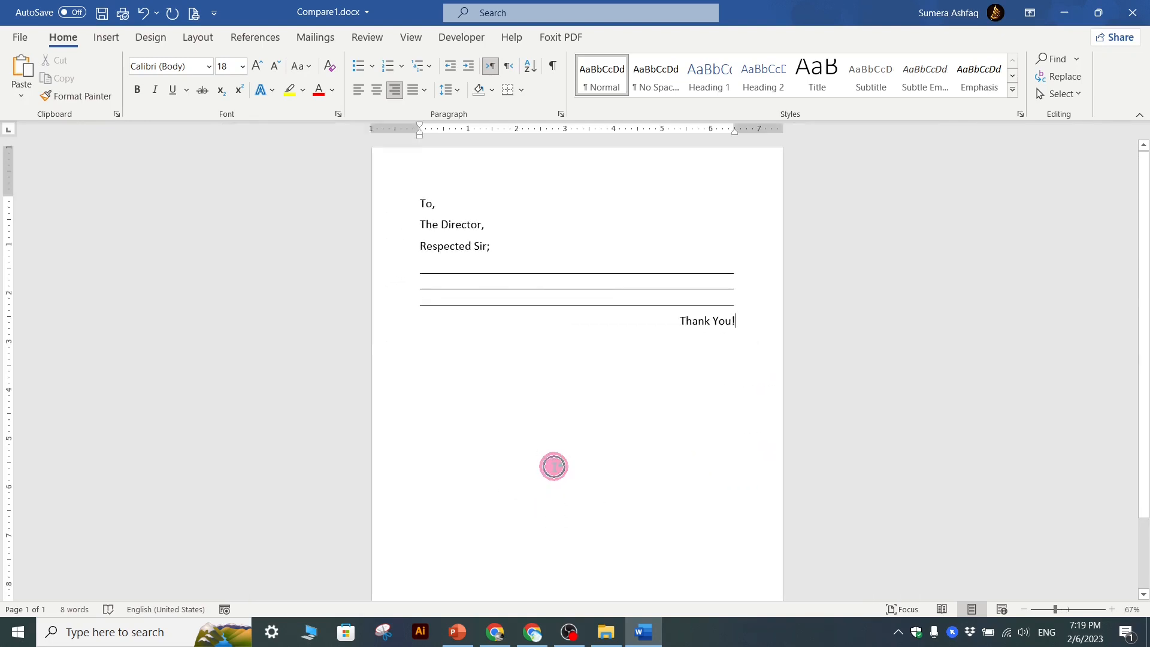
{"action": "scroll", "coordinate": [596, 419], "scroll_direction": "down", "scroll_amount": 3}
{"action": "scroll", "coordinate": [597, 419], "scroll_direction": "up", "scroll_amount": 3}
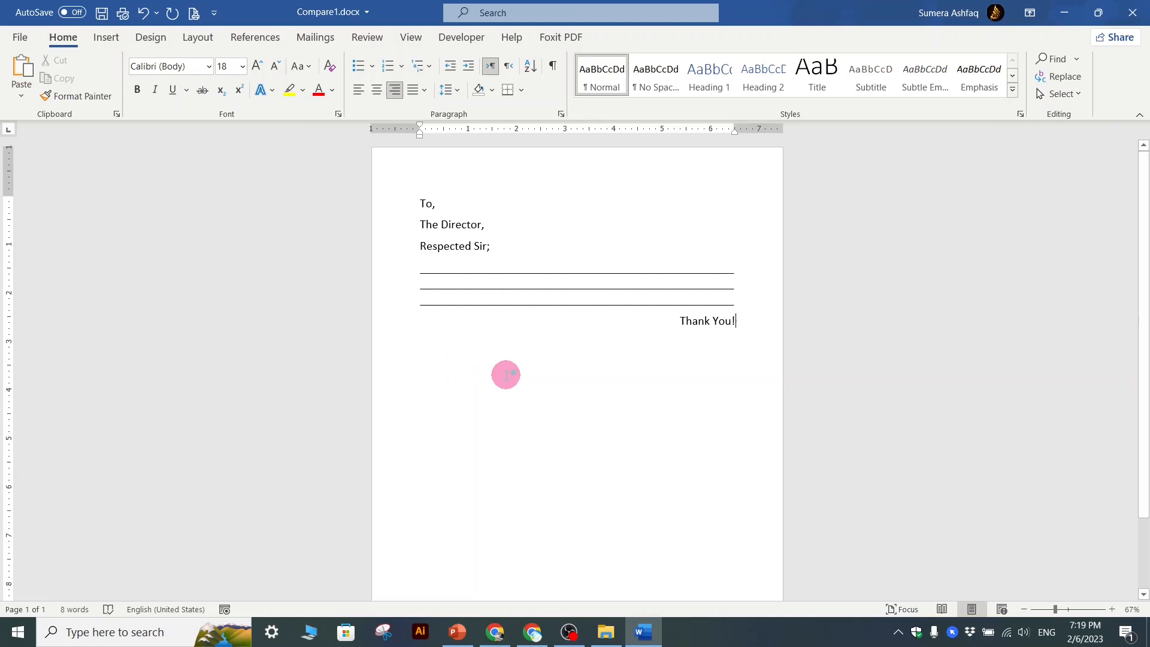
{"action": "scroll", "coordinate": [747, 390], "scroll_direction": "down", "scroll_amount": 2}
{"action": "scroll", "coordinate": [747, 390], "scroll_direction": "up", "scroll_amount": 2}
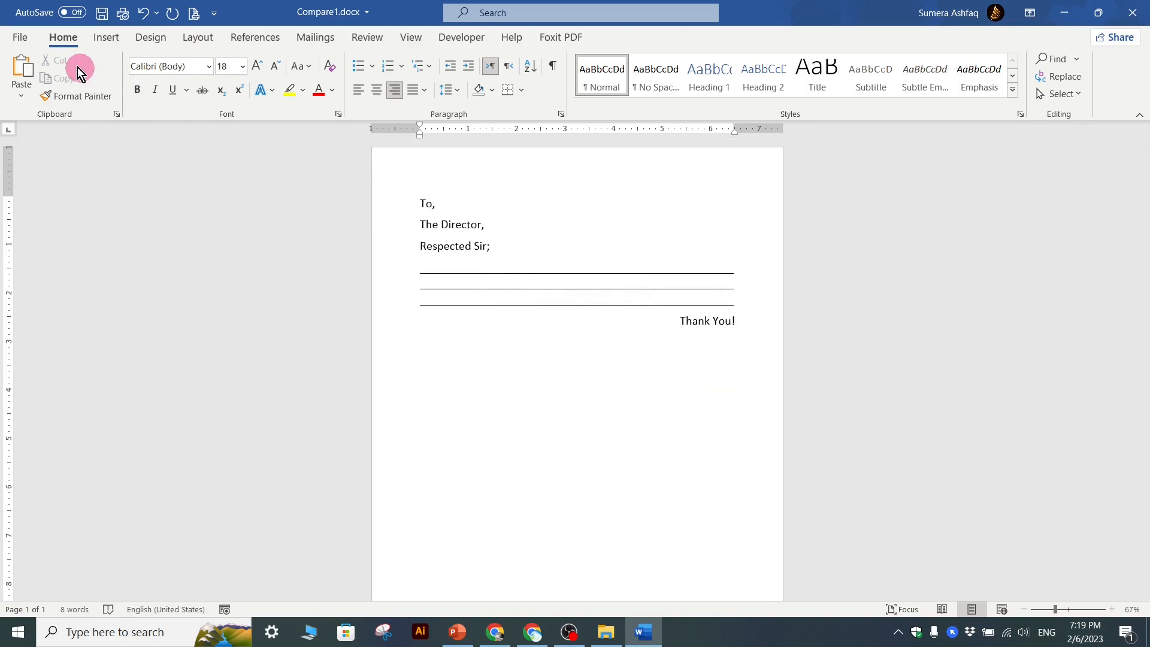
Start saving a copy of the letter on this PC under the file name testingDoc
{"action": "left_click", "coordinate": [26, 45]}
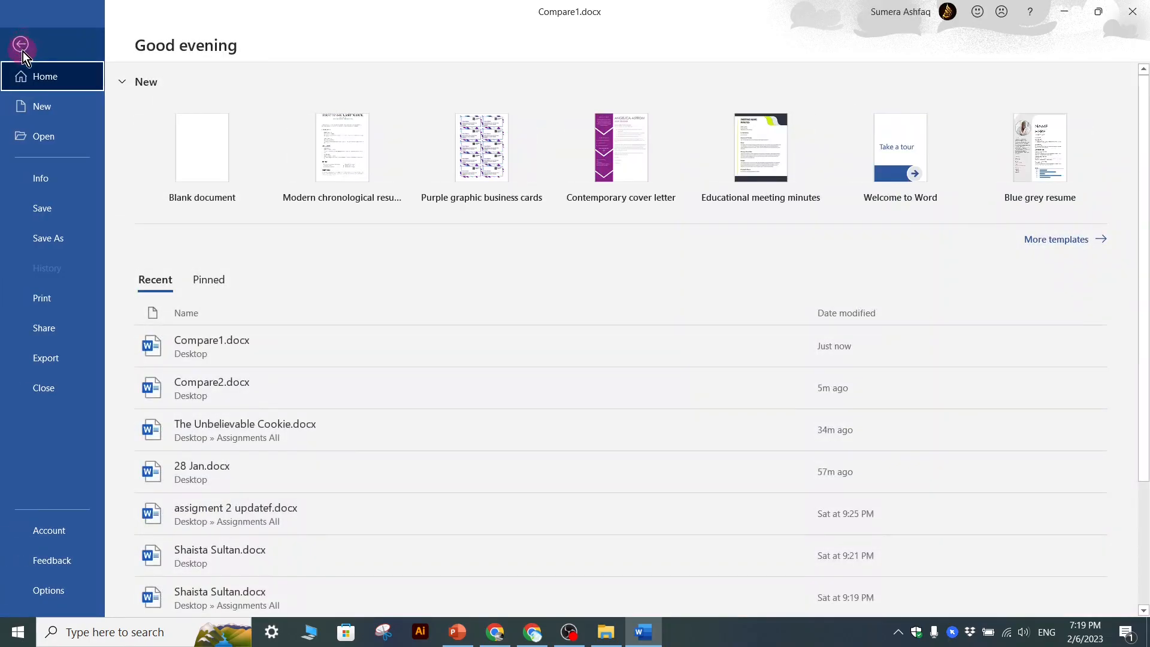
{"action": "left_click", "coordinate": [61, 242]}
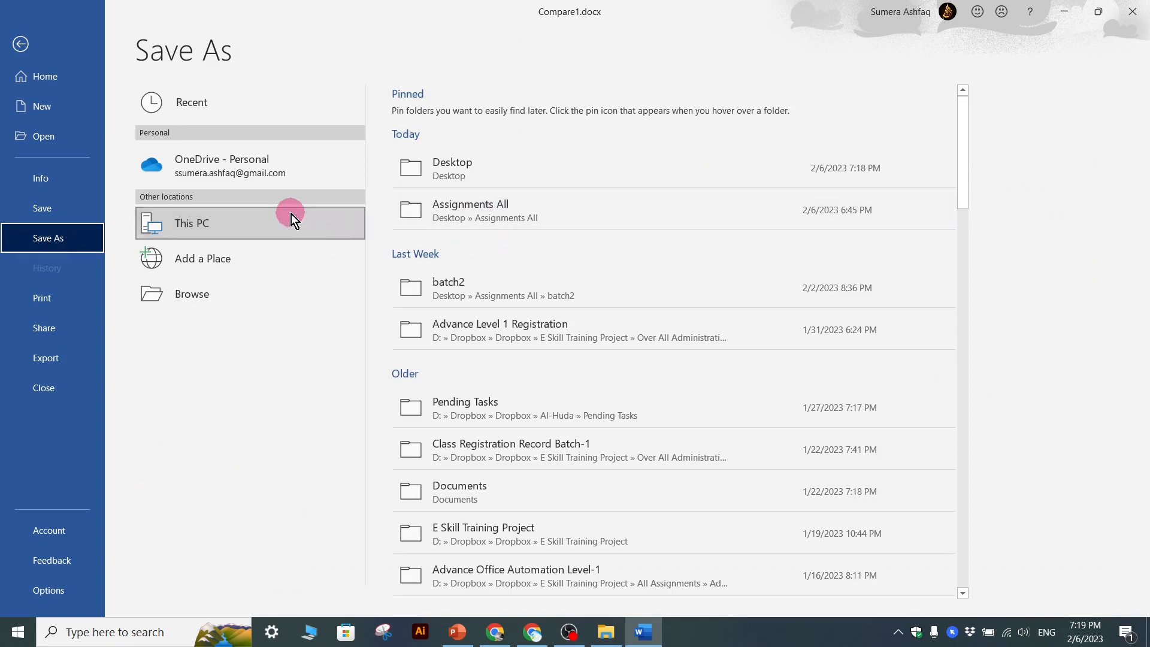
{"action": "left_click", "coordinate": [275, 230]}
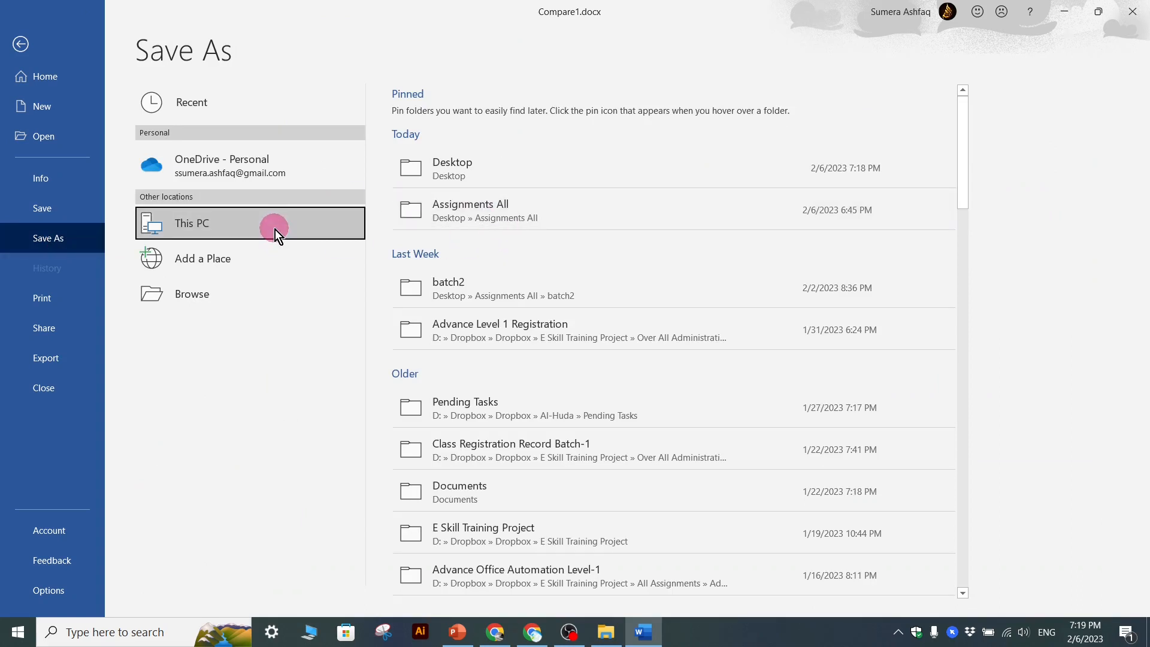
{"action": "left_click", "coordinate": [275, 229]}
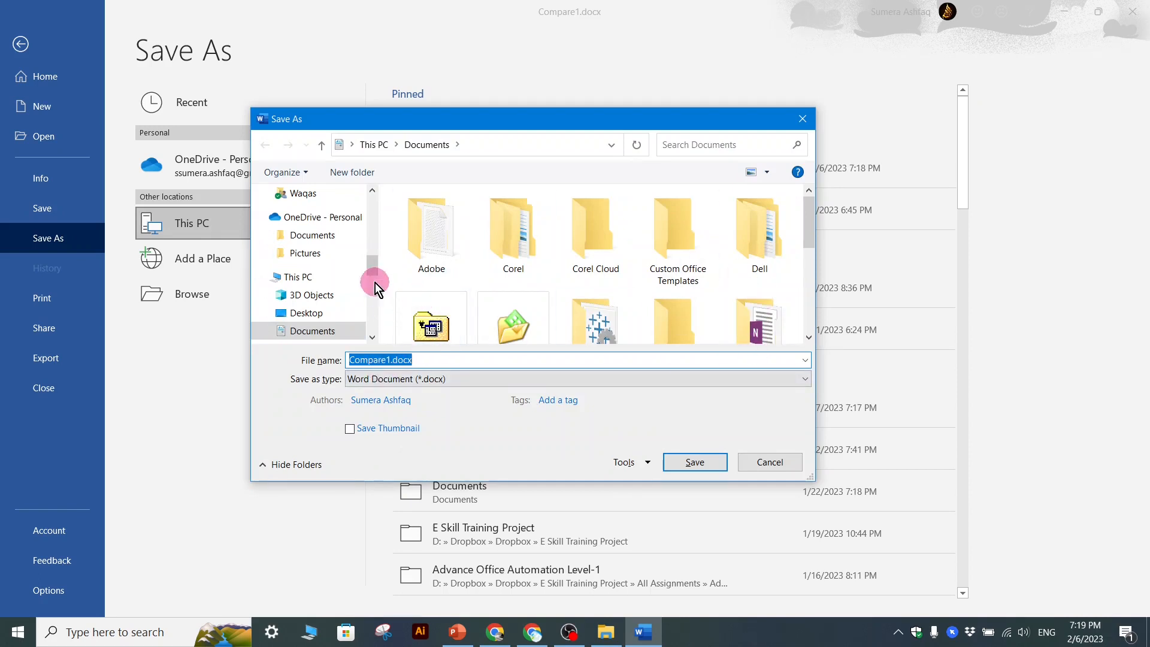
{"action": "left_click_drag", "start_coordinate": [372, 272], "coordinate": [372, 191]}
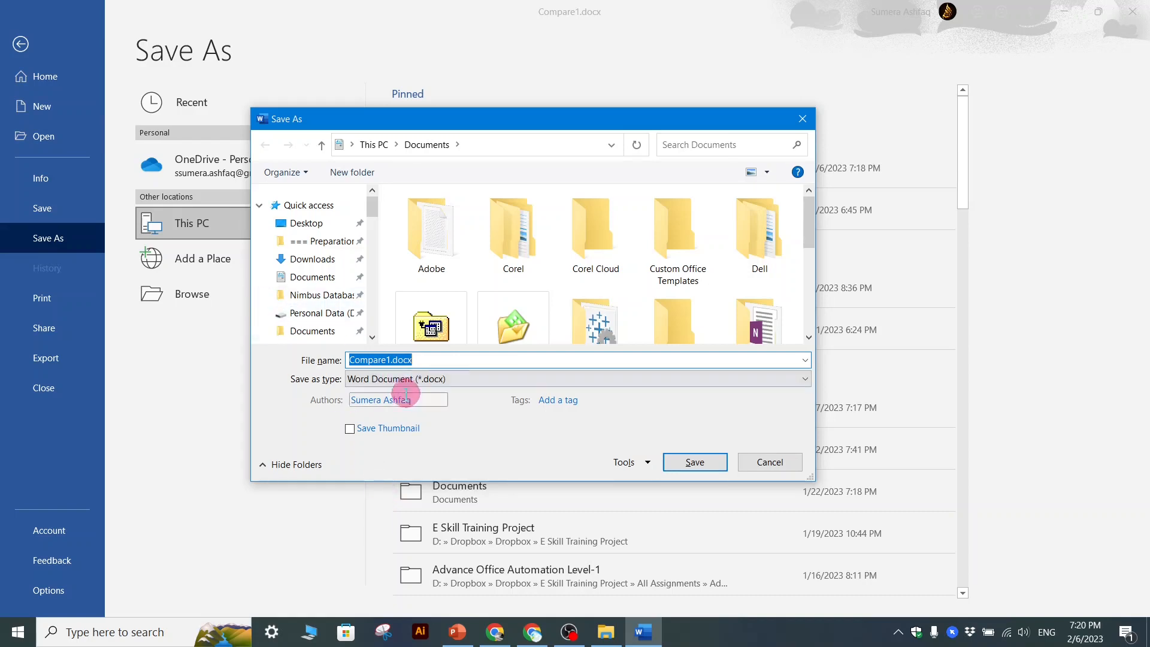
{"action": "left_click_drag", "start_coordinate": [413, 361], "coordinate": [308, 364]}
{"action": "type", "text": "tes"}
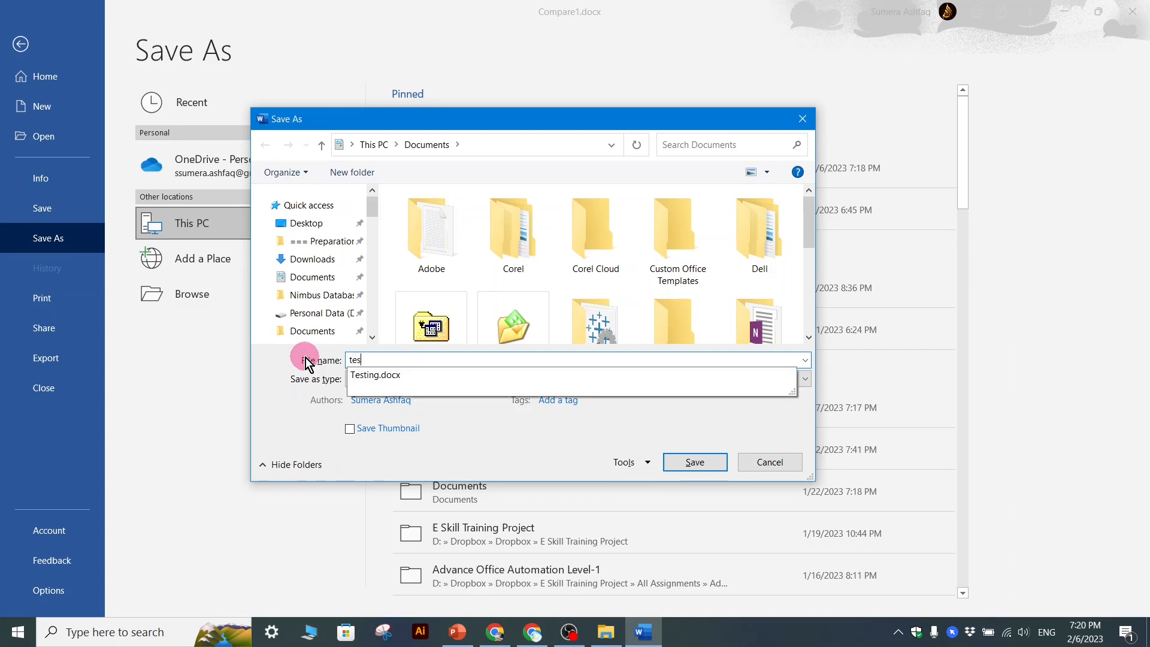
{"action": "type", "text": "tingD"}
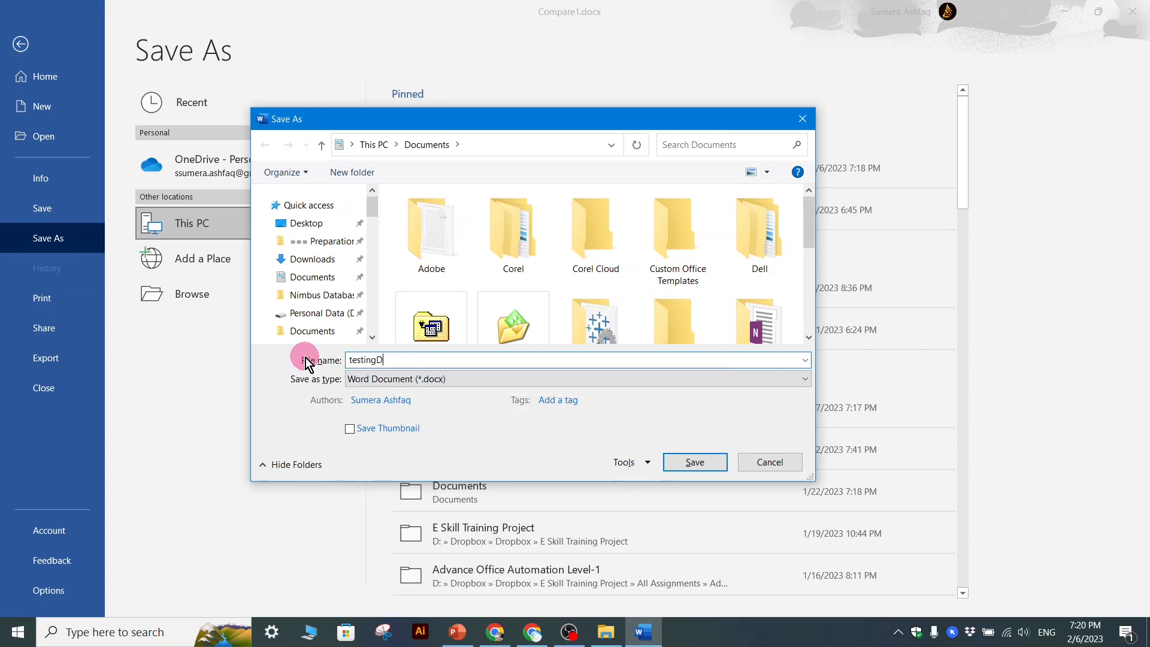
{"action": "type", "text": "oc"}
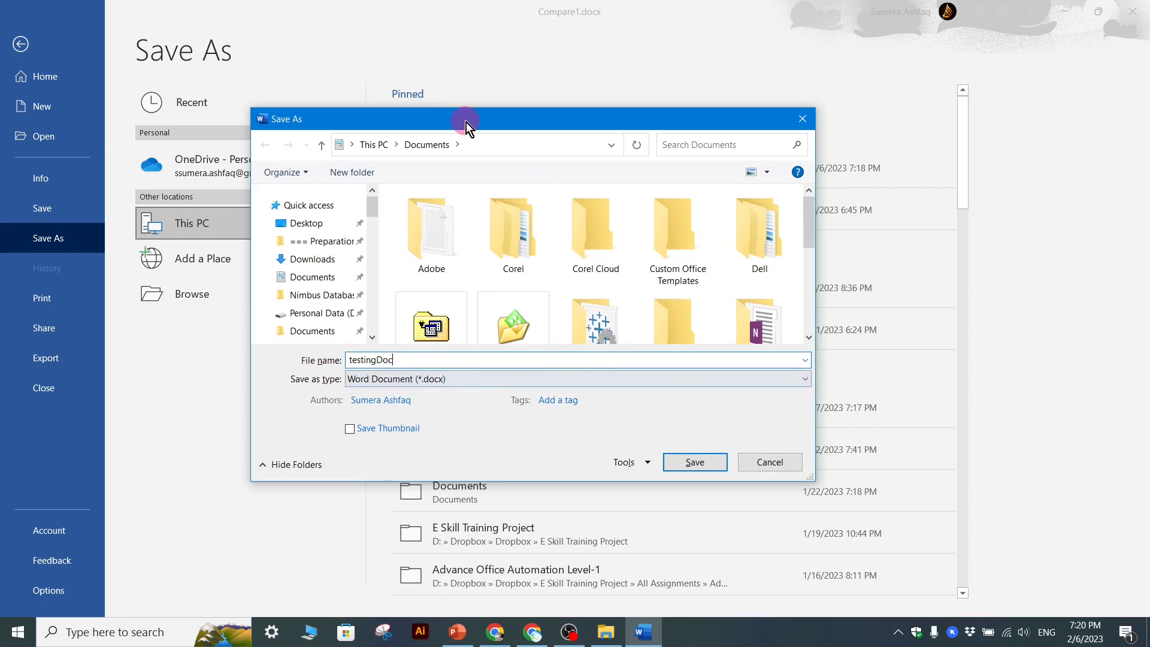
{"action": "left_click_drag", "start_coordinate": [473, 126], "coordinate": [487, 88]}
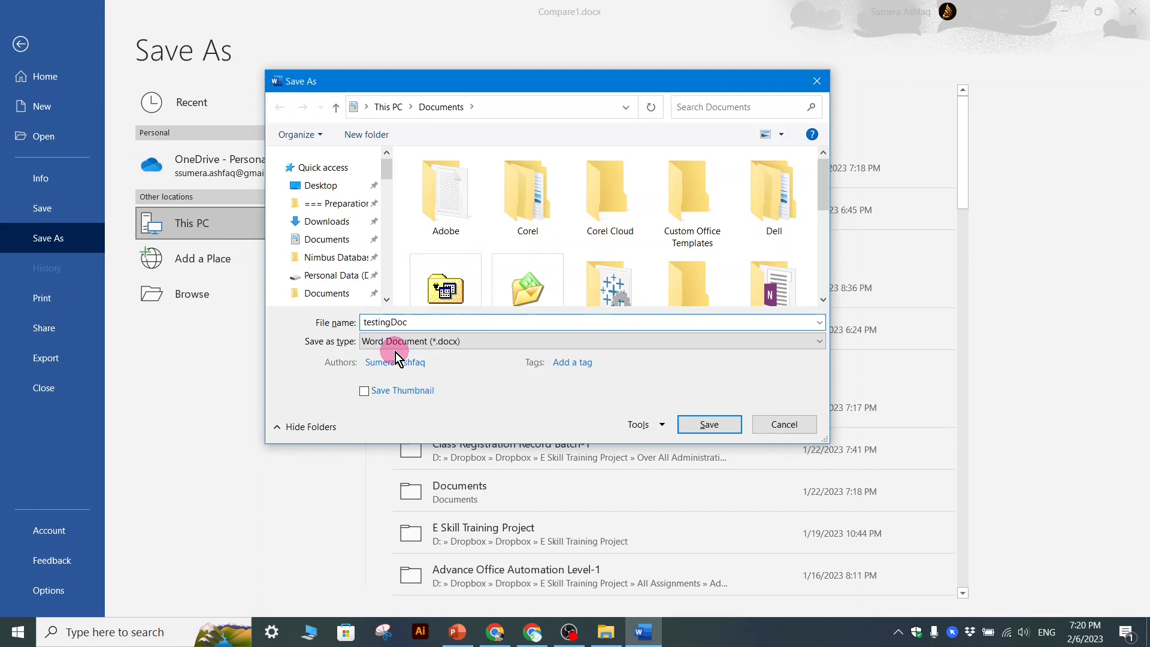
Try the Word 97-2003 Document (*.doc) format for the testingDoc copy
{"action": "left_click", "coordinate": [658, 424]}
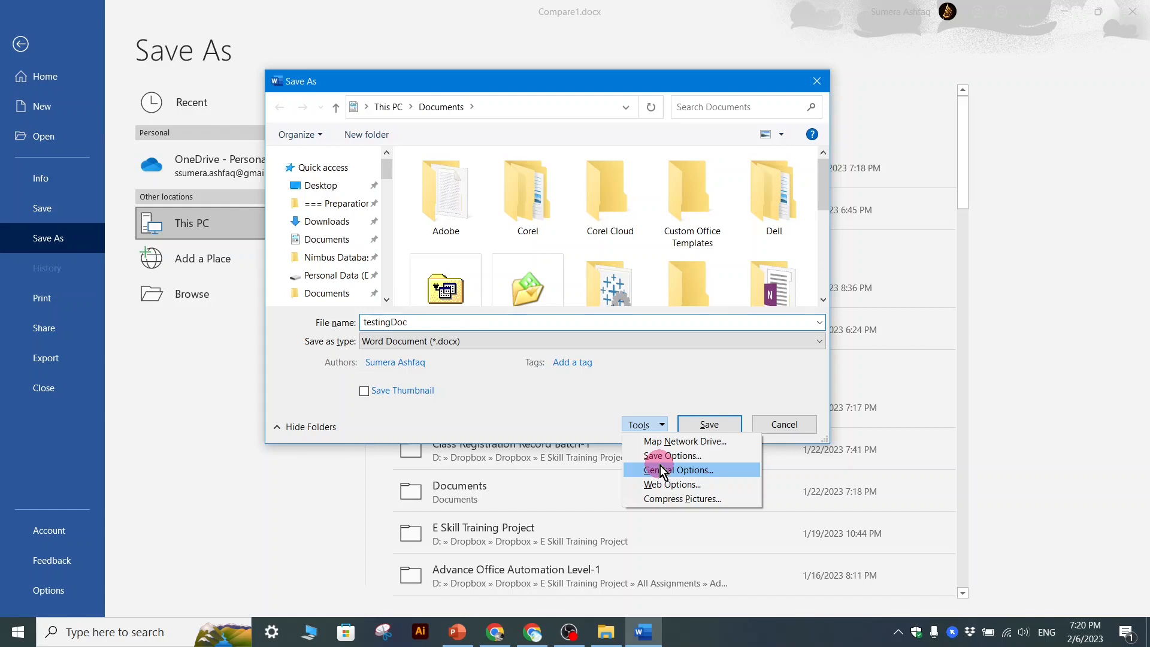
{"action": "left_click", "coordinate": [483, 398]}
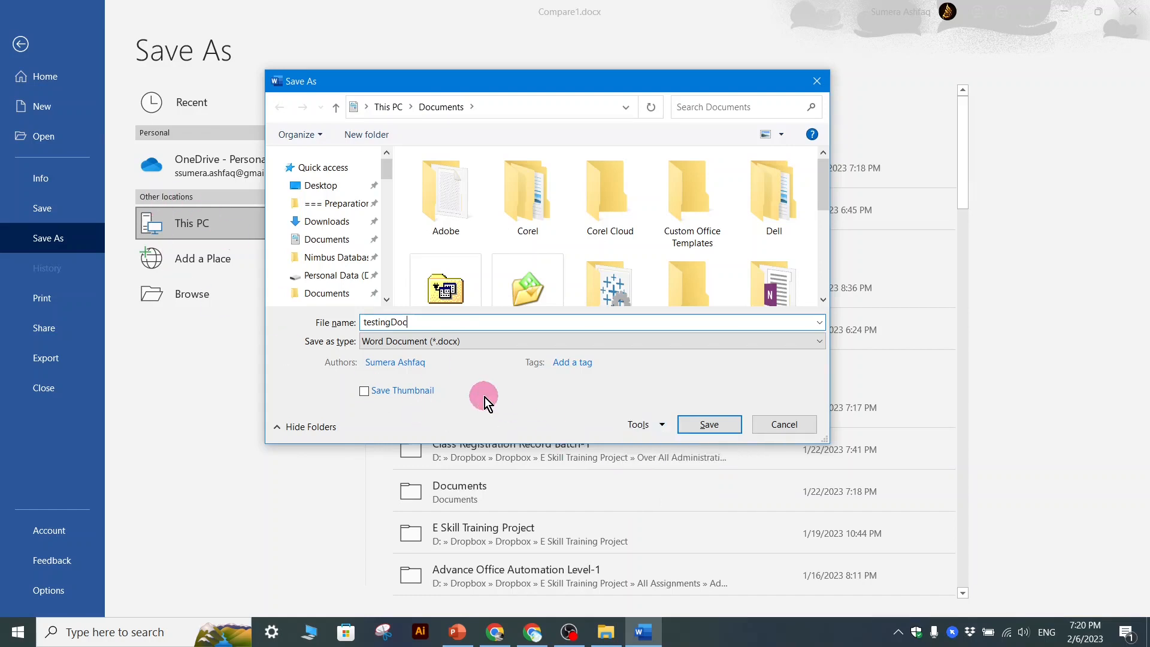
{"action": "left_click", "coordinate": [419, 364]}
{"action": "left_click", "coordinate": [819, 343]}
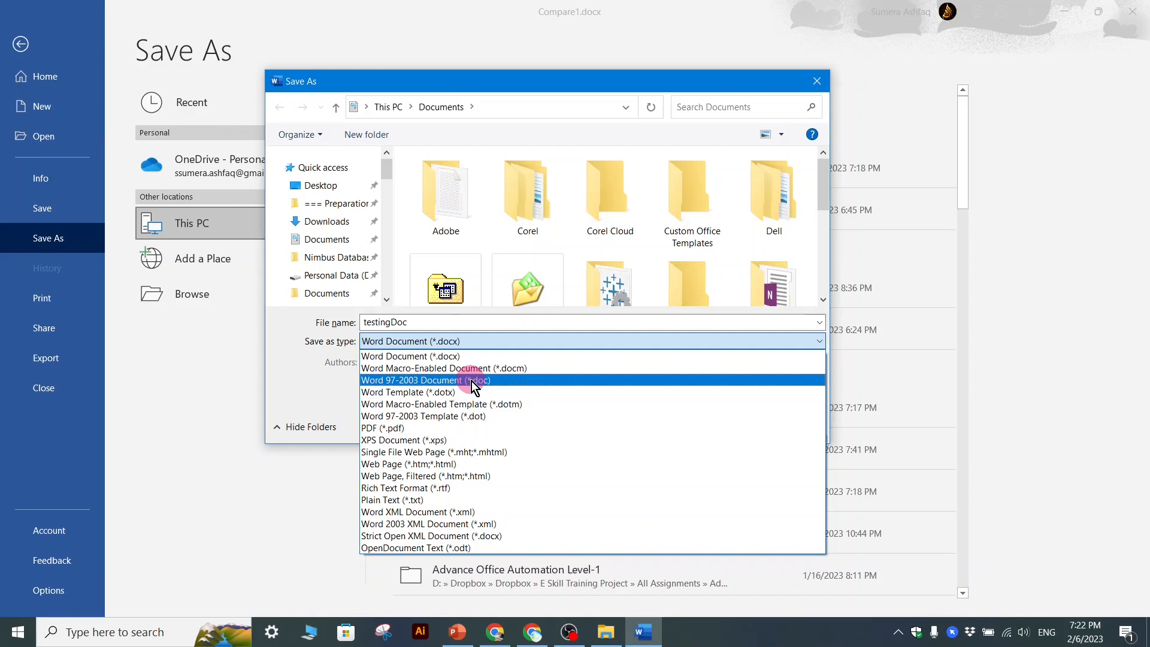
{"action": "left_click", "coordinate": [472, 381]}
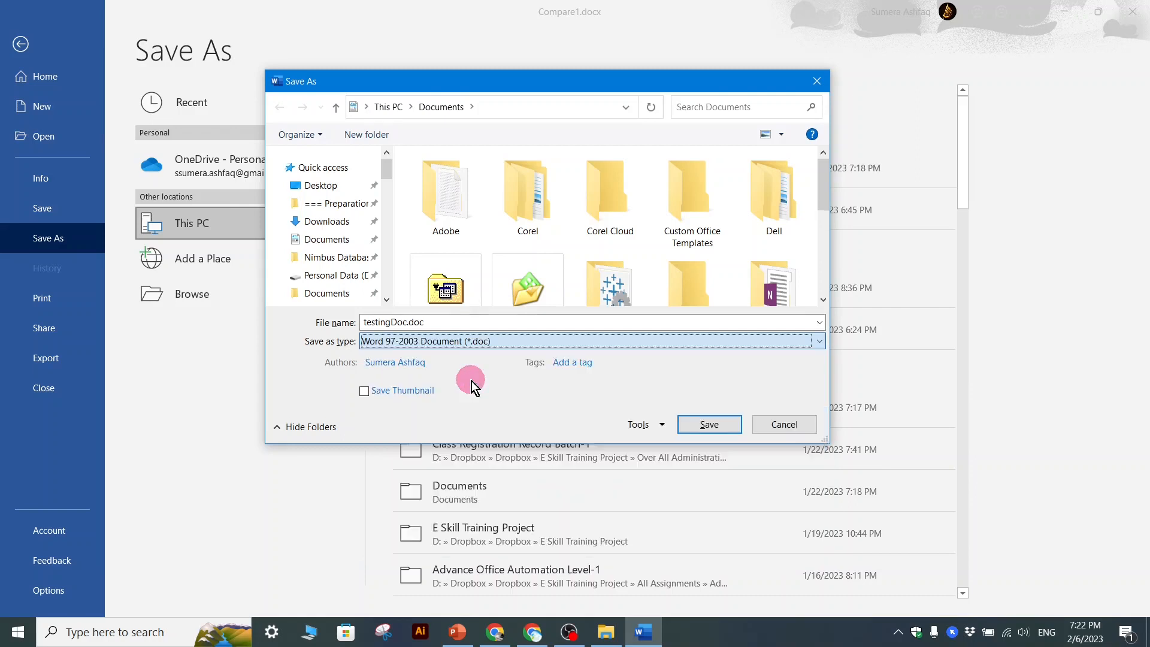
{"action": "left_click", "coordinate": [441, 324]}
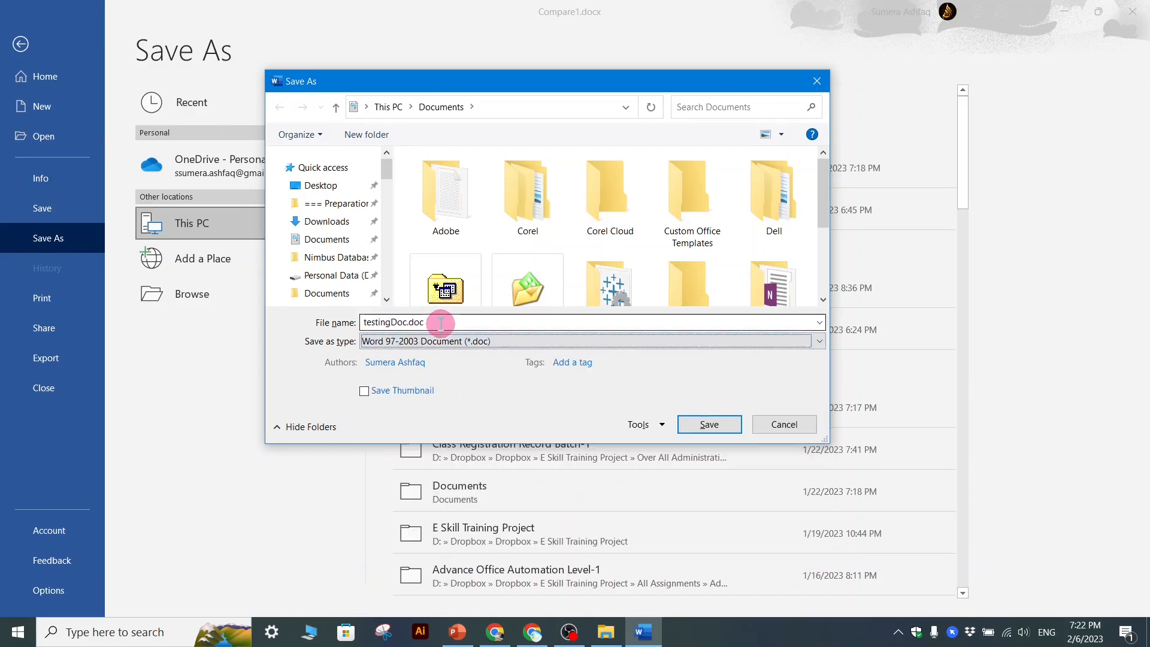
Save testingDoc to the Desktop as a Word Template (*.dotx)
{"action": "left_click", "coordinate": [464, 341]}
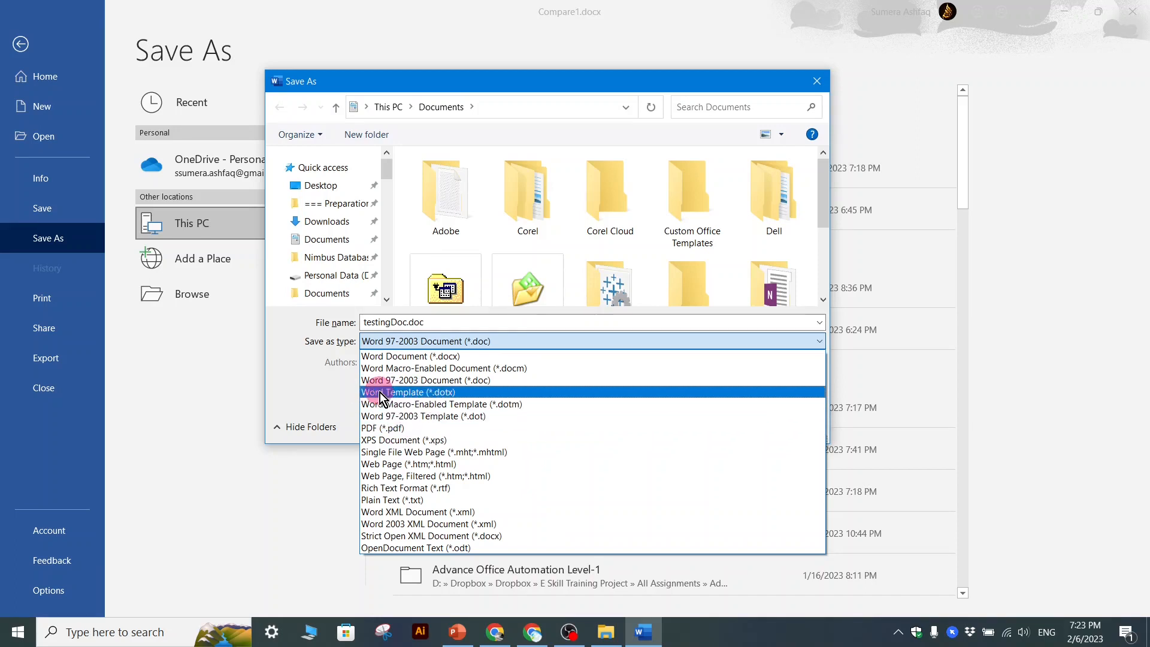
{"action": "left_click", "coordinate": [440, 395]}
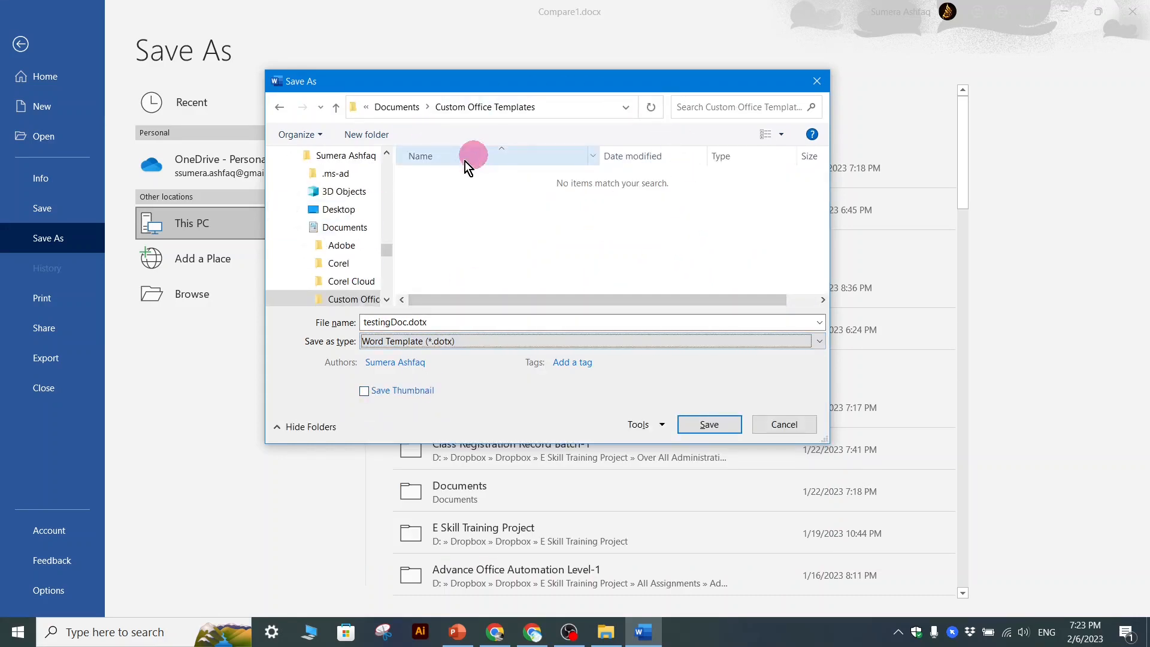
{"action": "left_click_drag", "start_coordinate": [388, 252], "coordinate": [388, 160]}
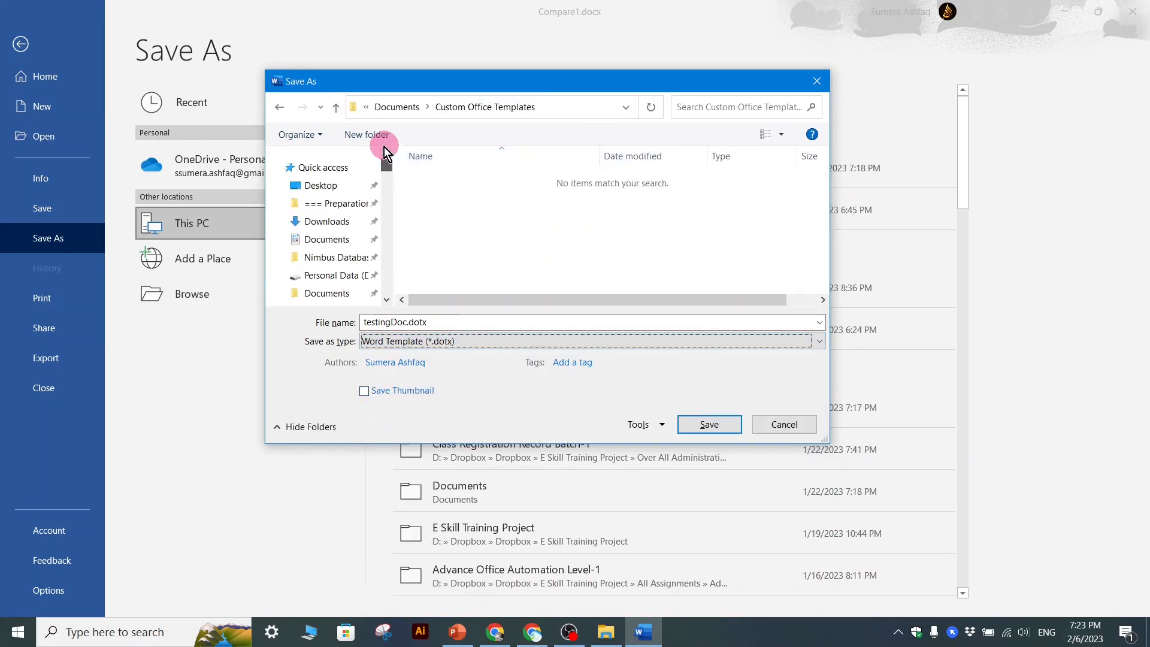
{"action": "left_click", "coordinate": [320, 186]}
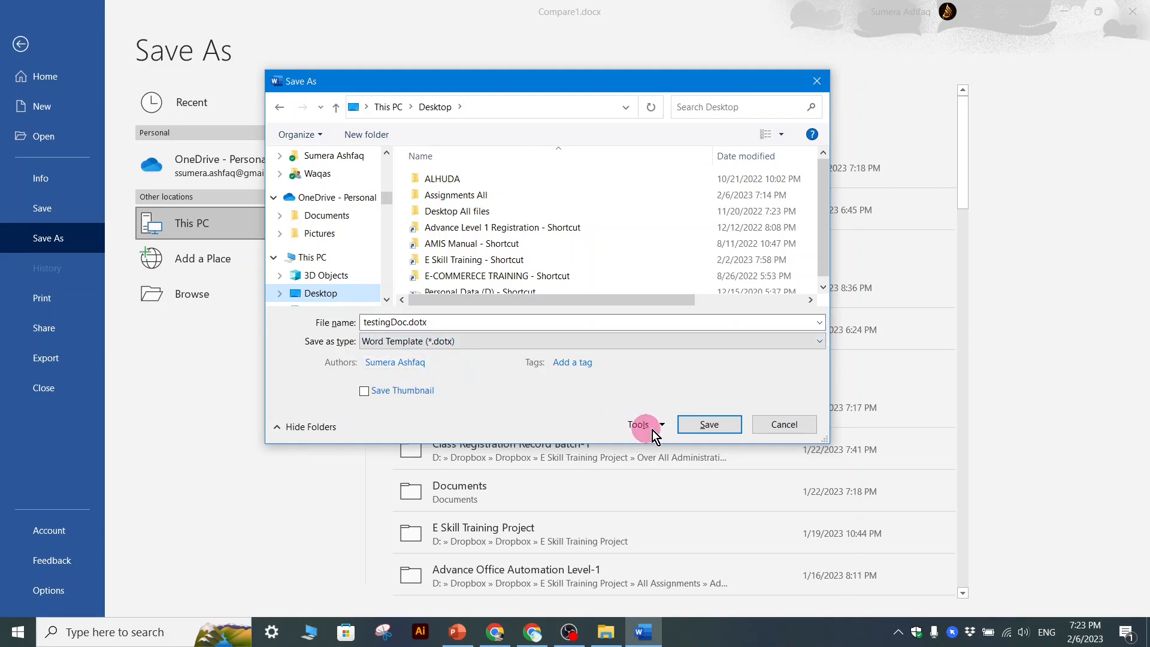
{"action": "left_click", "coordinate": [707, 424]}
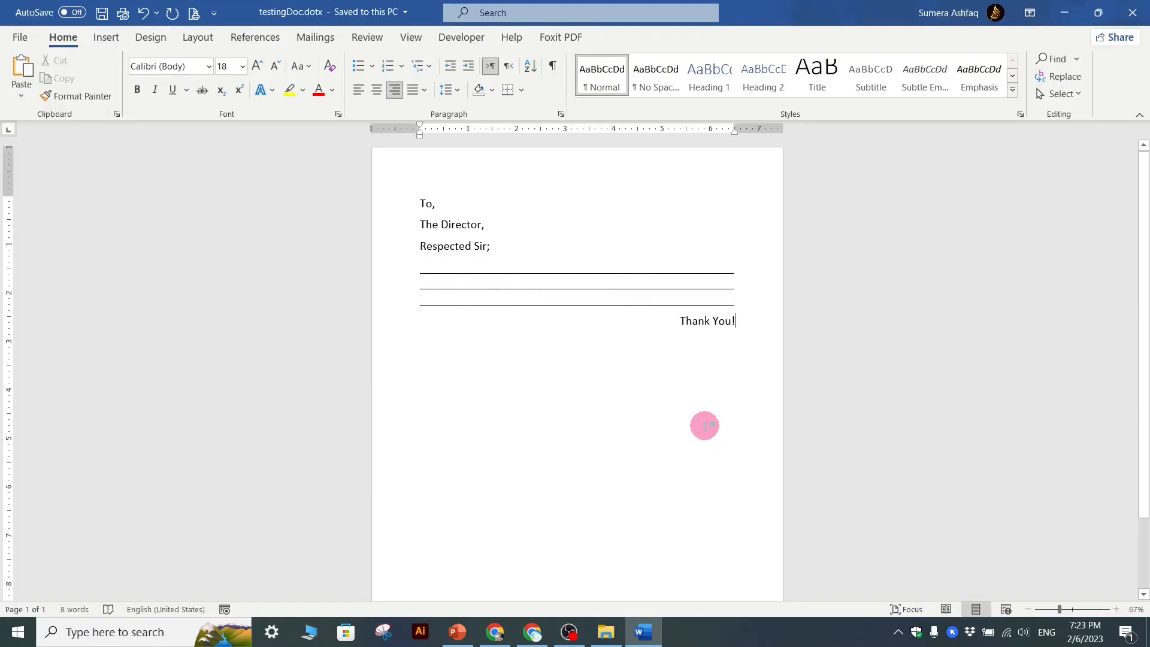
Close the template and place its desktop file beside Compare1.docx
{"action": "left_click", "coordinate": [1130, 13]}
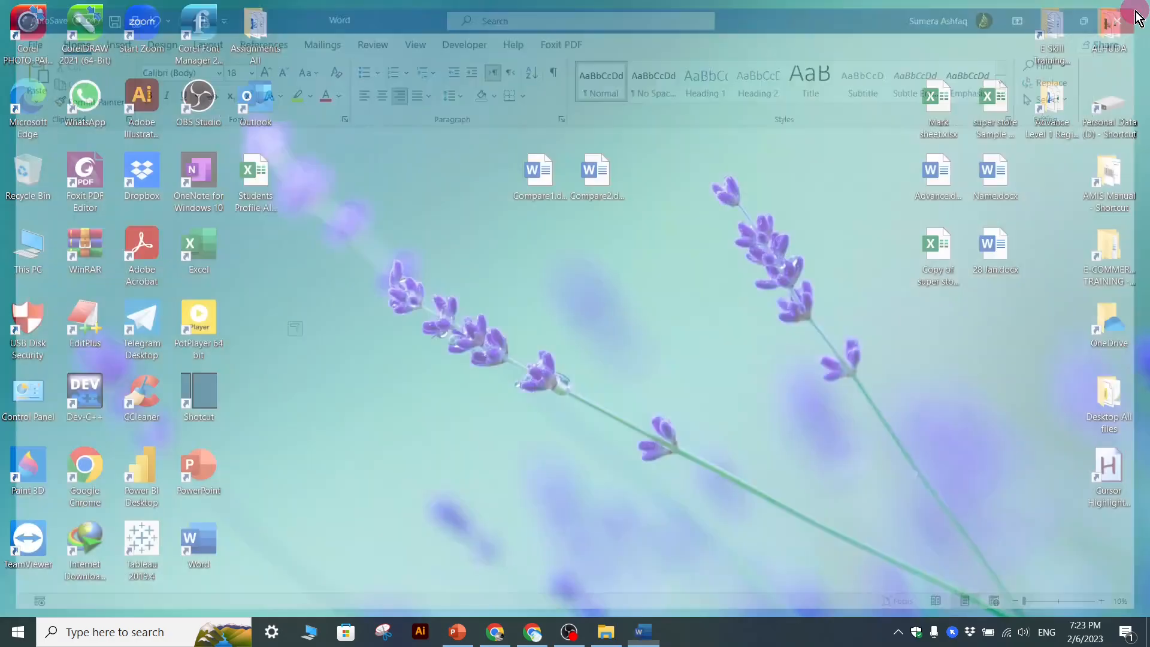
{"action": "left_click", "coordinate": [258, 249]}
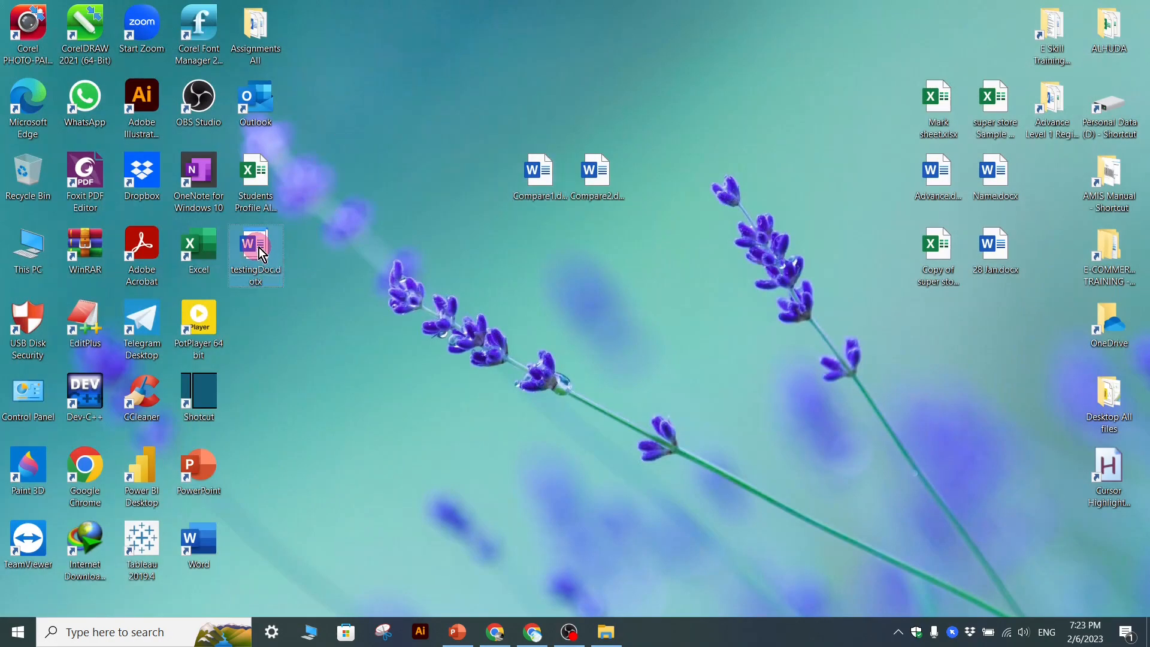
{"action": "left_click_drag", "start_coordinate": [493, 179], "coordinate": [491, 179]}
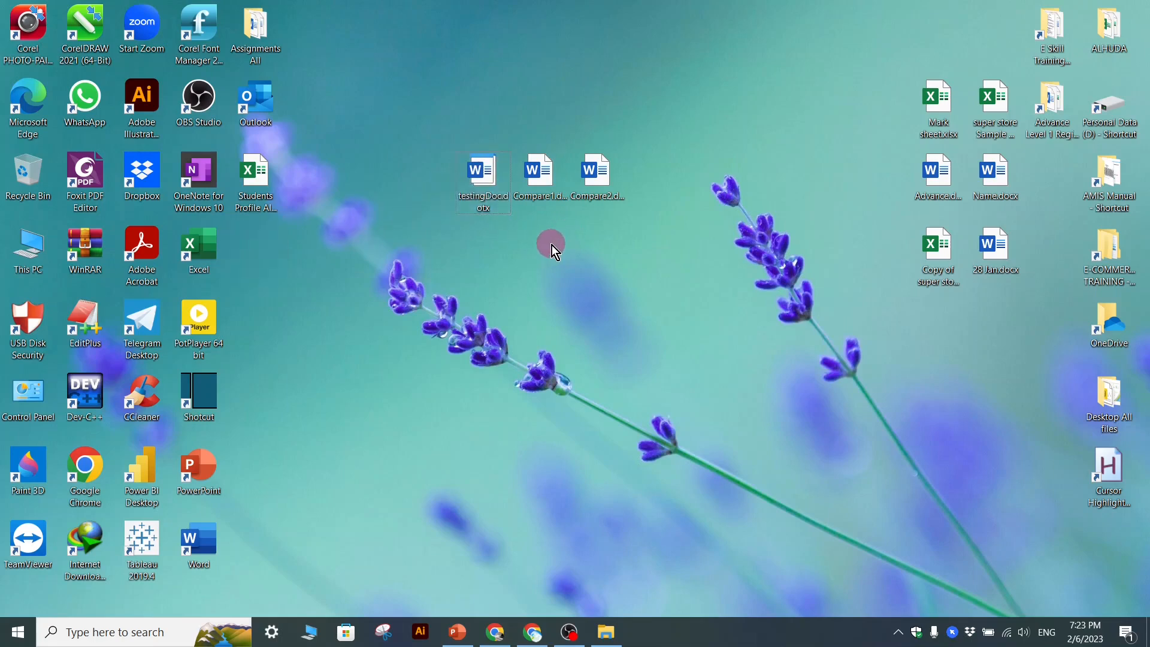
{"action": "left_click_drag", "start_coordinate": [423, 120], "coordinate": [681, 253]}
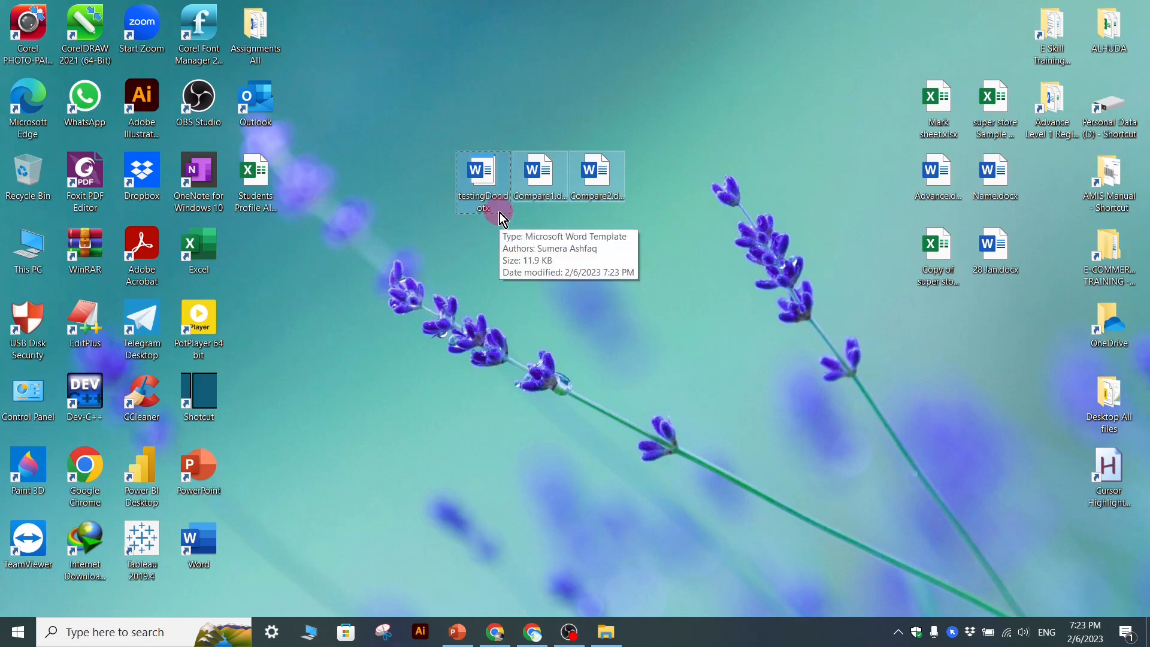
{"action": "left_click", "coordinate": [623, 288]}
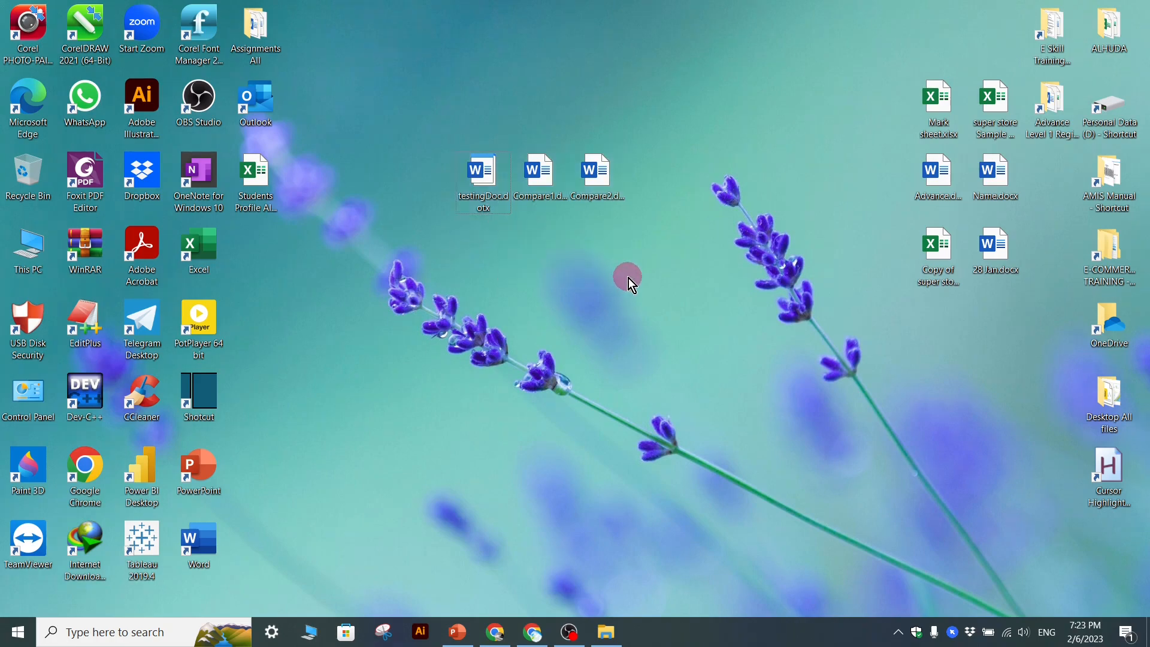
Compare the file commands offered for Compare1.docx and the testingDoc.dotx template on the desktop
{"action": "right_click", "coordinate": [543, 169]}
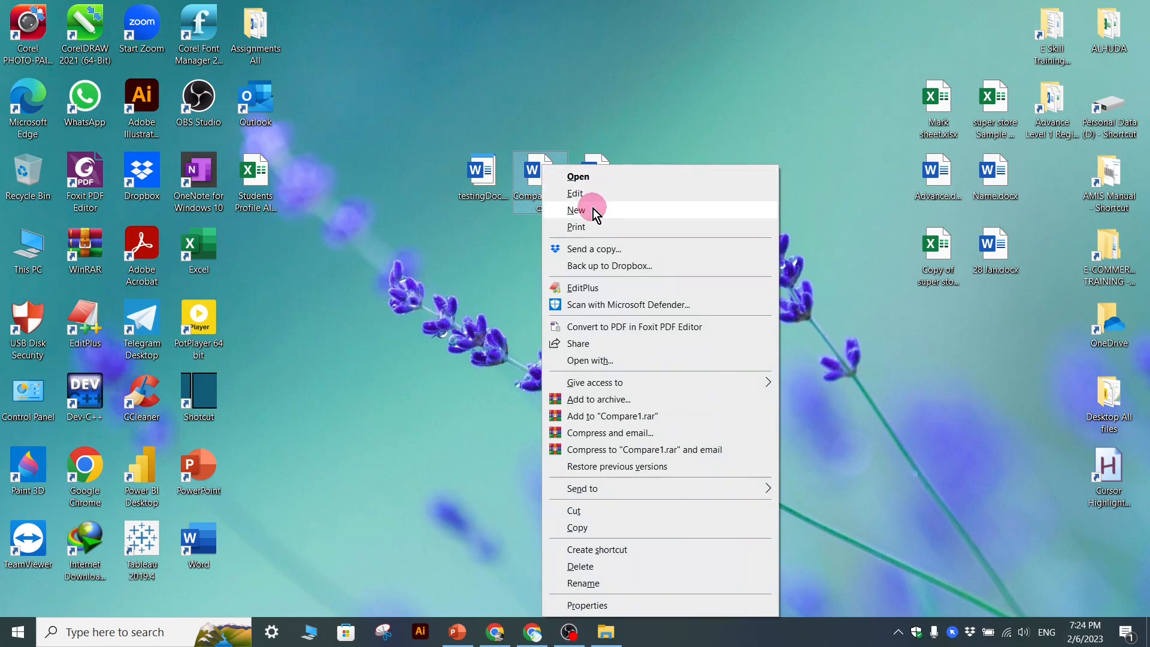
{"action": "left_click", "coordinate": [407, 260]}
{"action": "left_click", "coordinate": [498, 191]}
{"action": "right_click", "coordinate": [473, 179]}
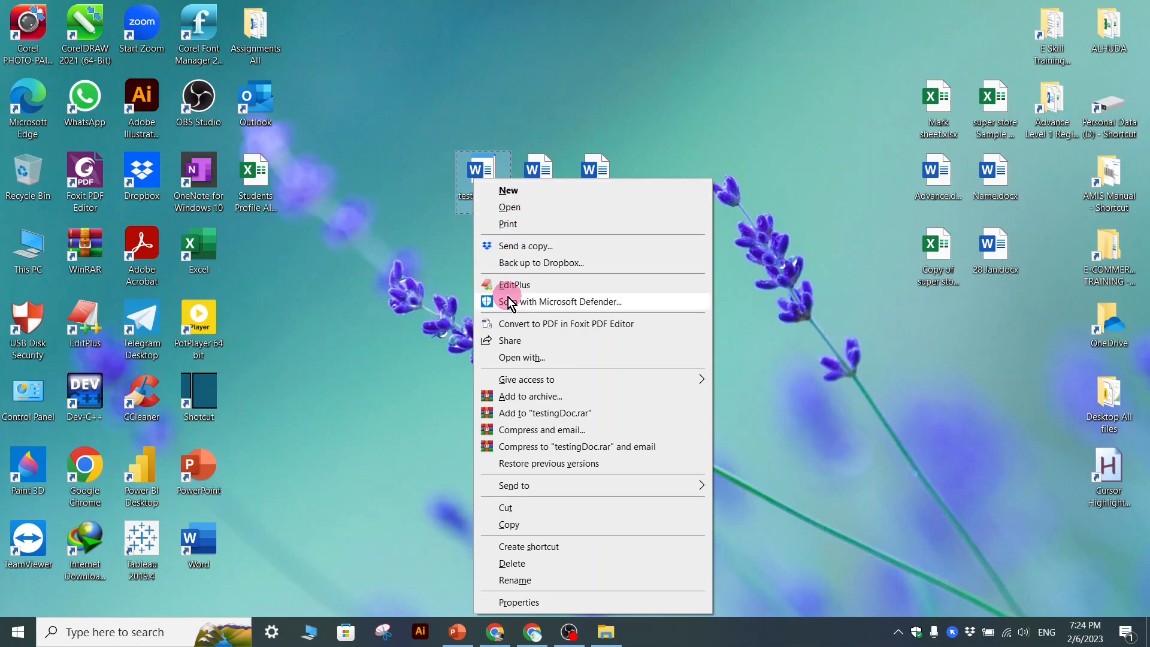
{"action": "left_click", "coordinate": [545, 172]}
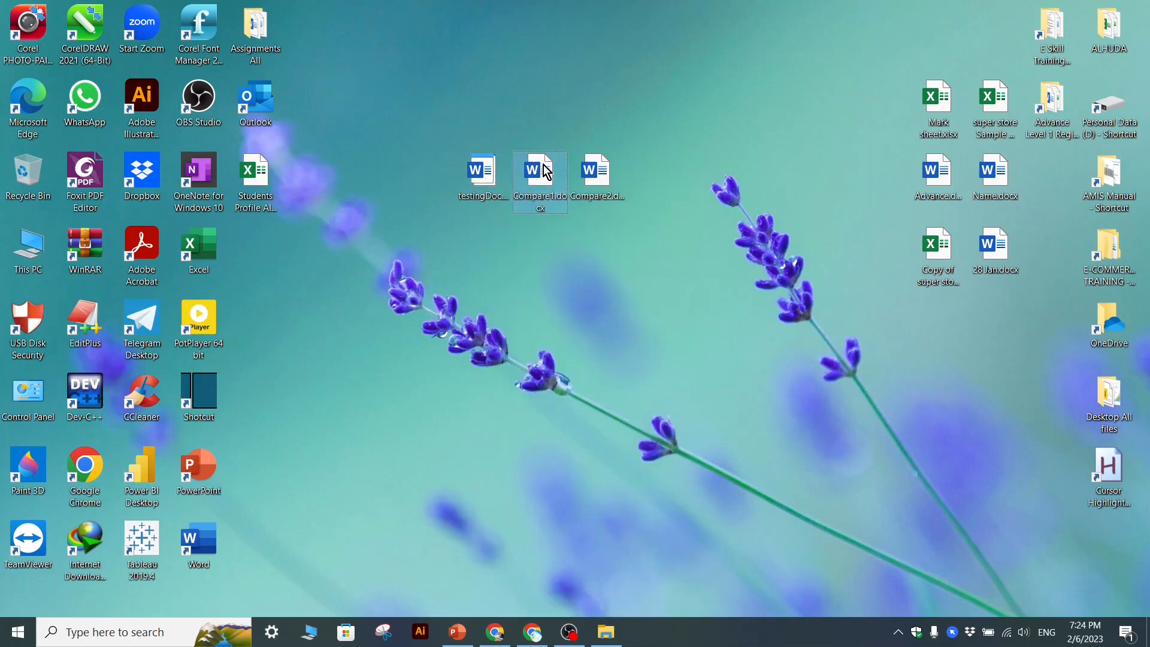
{"action": "right_click", "coordinate": [547, 172]}
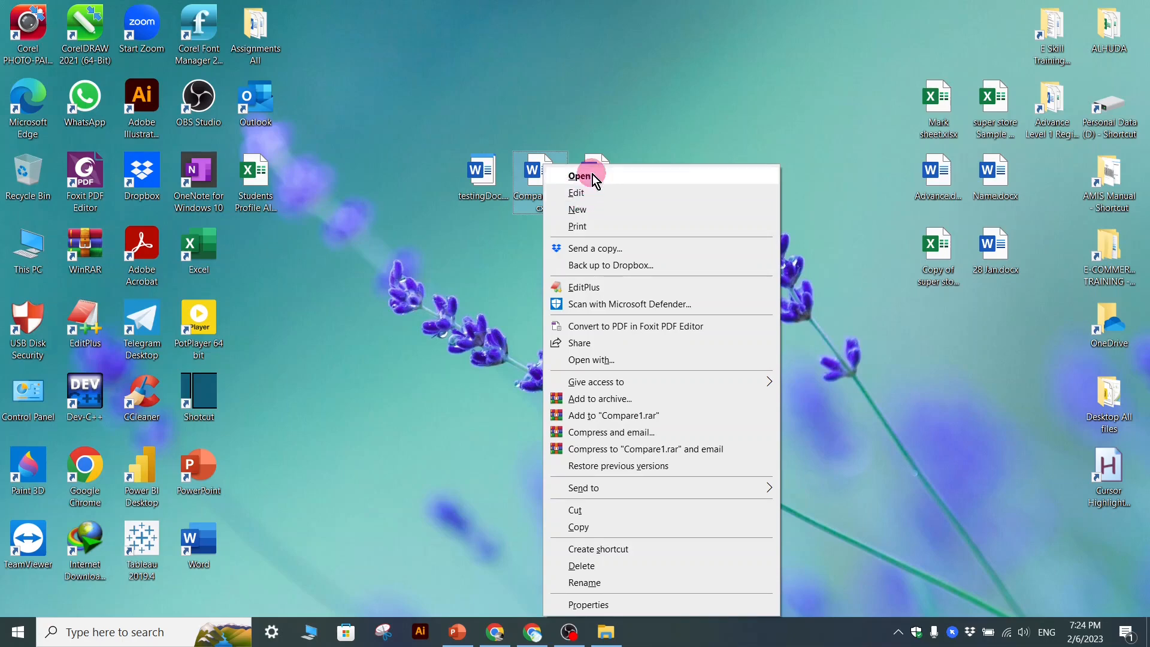
{"action": "left_click", "coordinate": [460, 232]}
Set testingDoc.dotx apart from the Compare files on the desktop and create a new document from it
{"action": "left_click", "coordinate": [484, 187]}
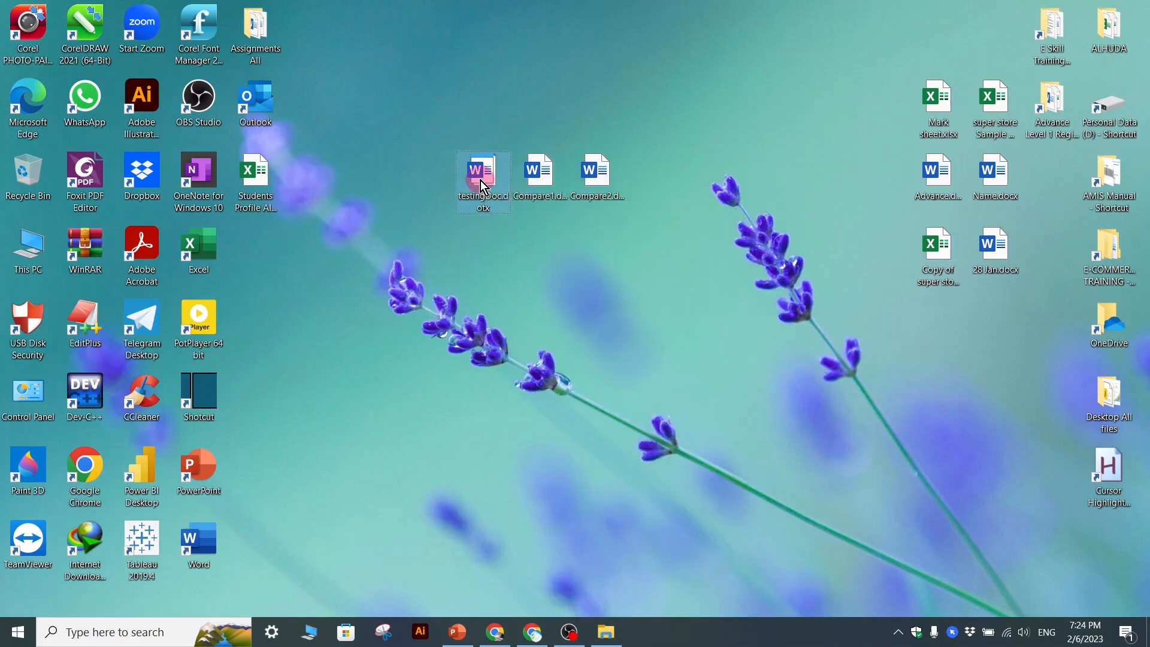
{"action": "left_click_drag", "start_coordinate": [484, 187], "coordinate": [372, 188]}
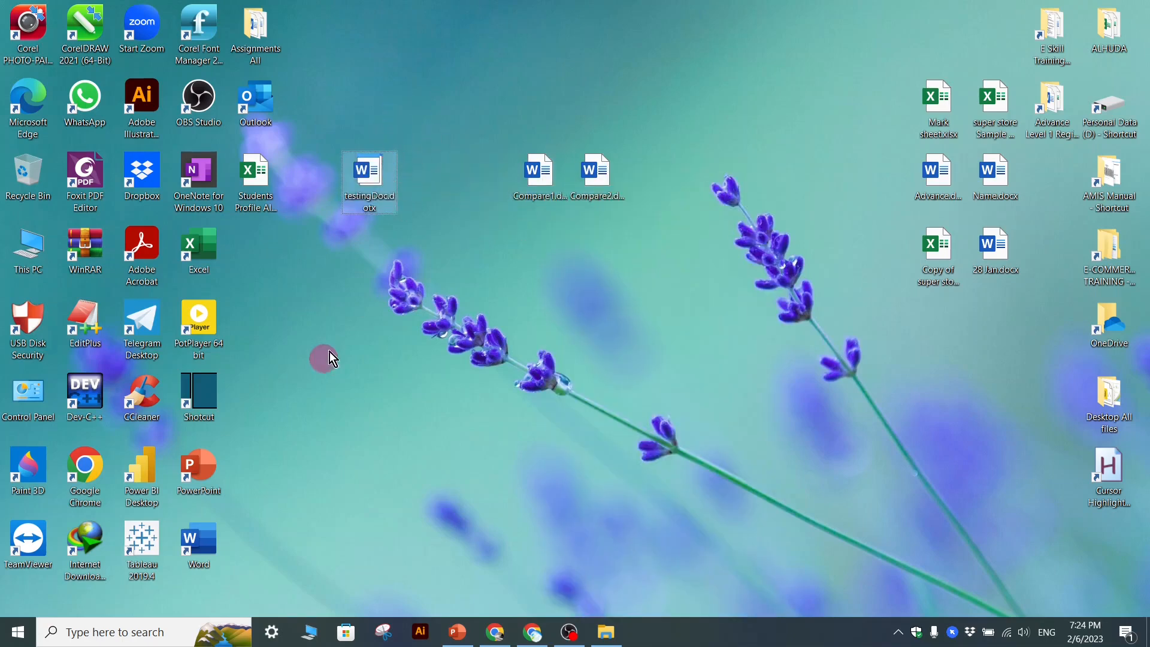
{"action": "right_click", "coordinate": [373, 188]}
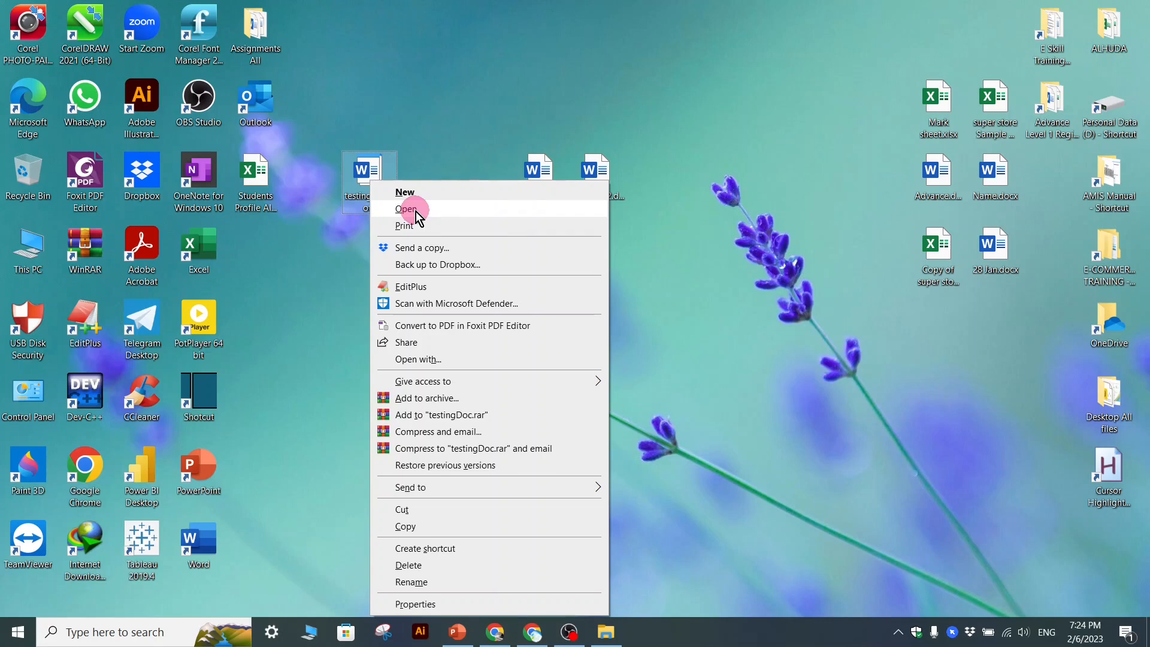
{"action": "left_click", "coordinate": [411, 189]}
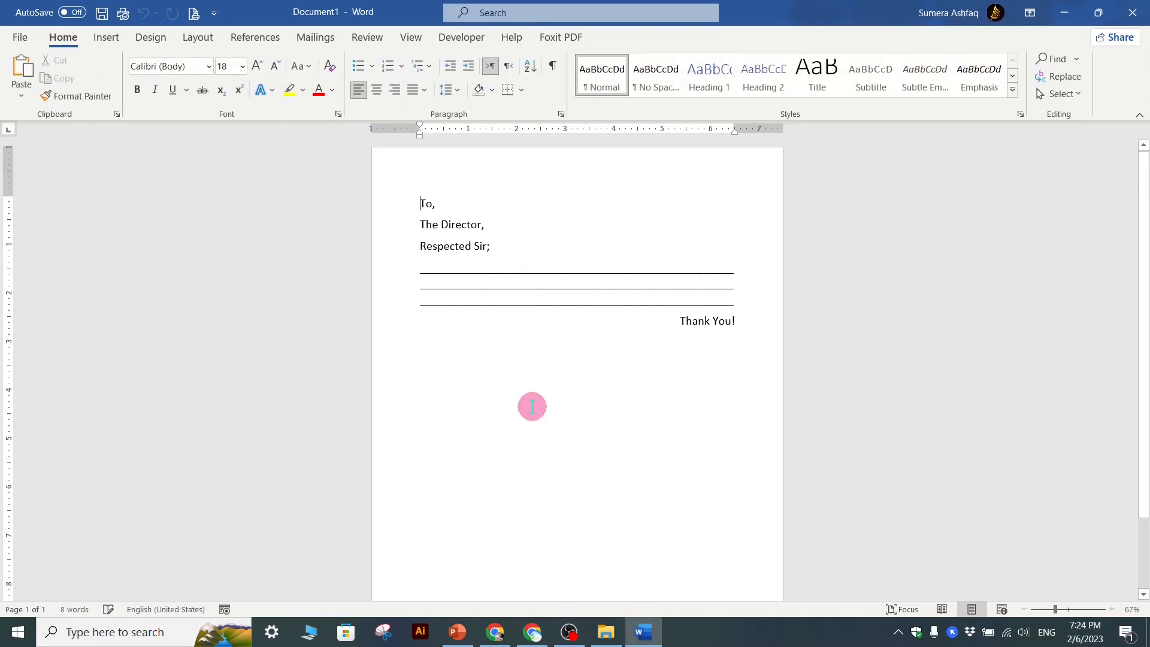
Save the new letter to the Desktop as a Word Document (*.docx) named 123
{"action": "left_click", "coordinate": [25, 35]}
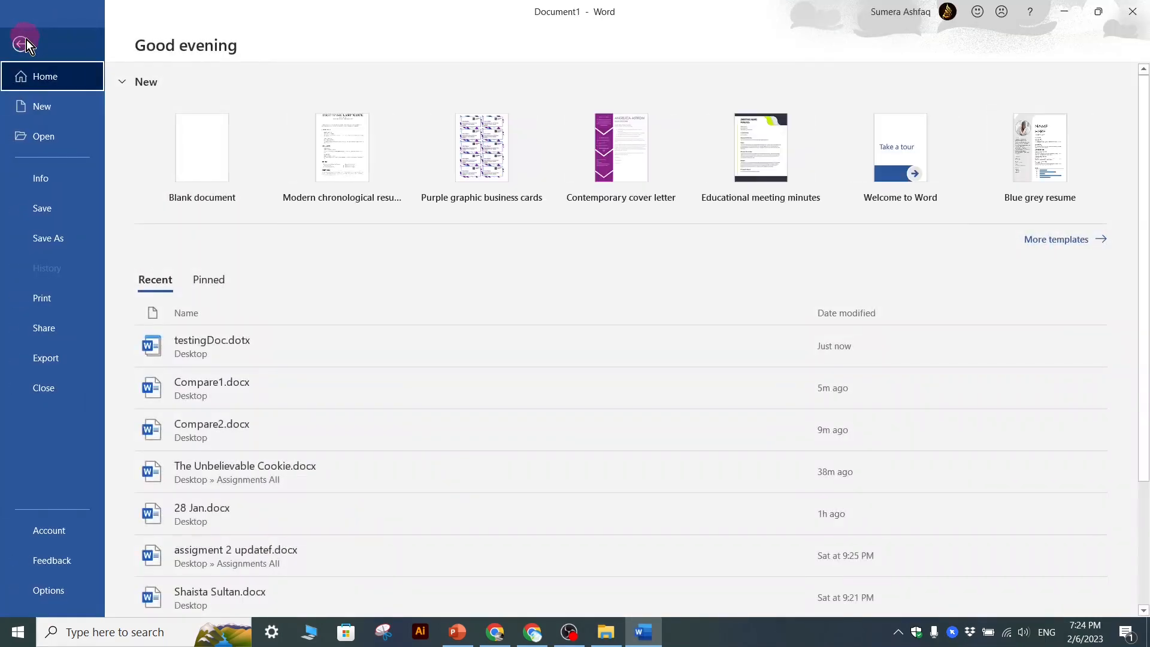
{"action": "left_click", "coordinate": [56, 206]}
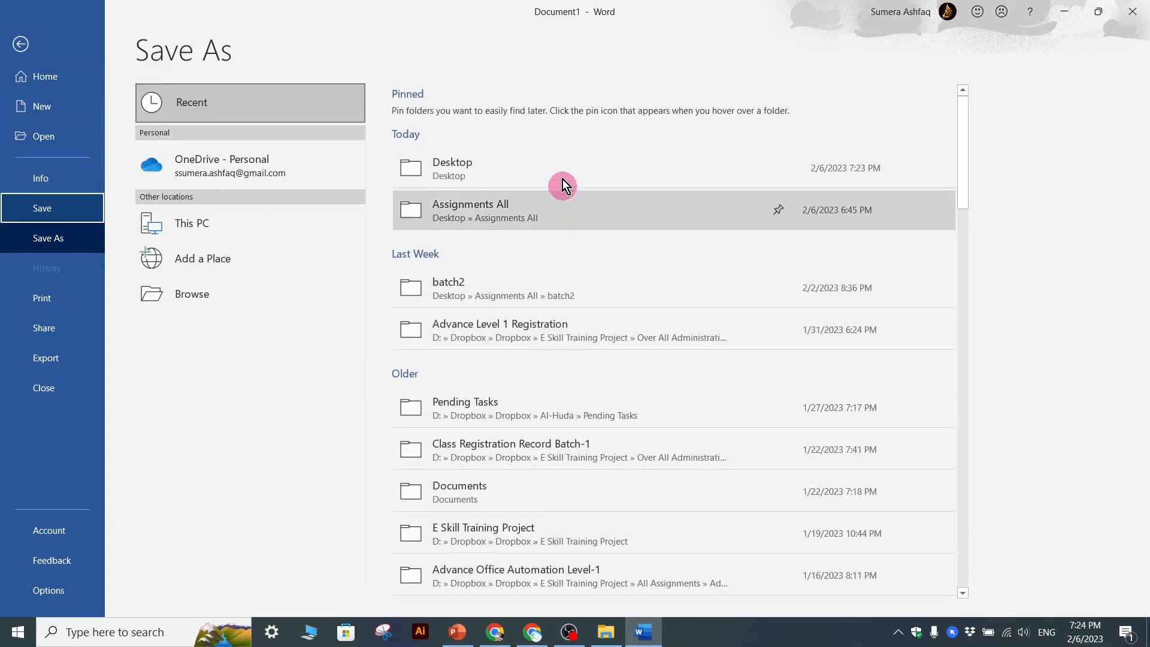
{"action": "left_click", "coordinate": [462, 172]}
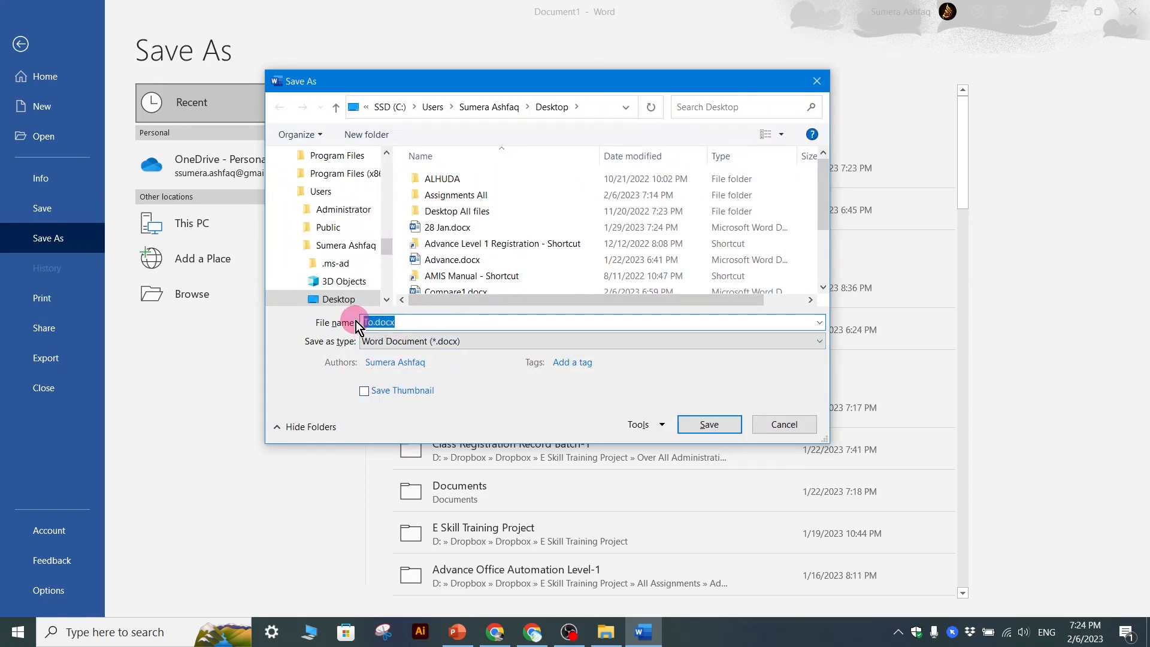
{"action": "type", "text": "123"}
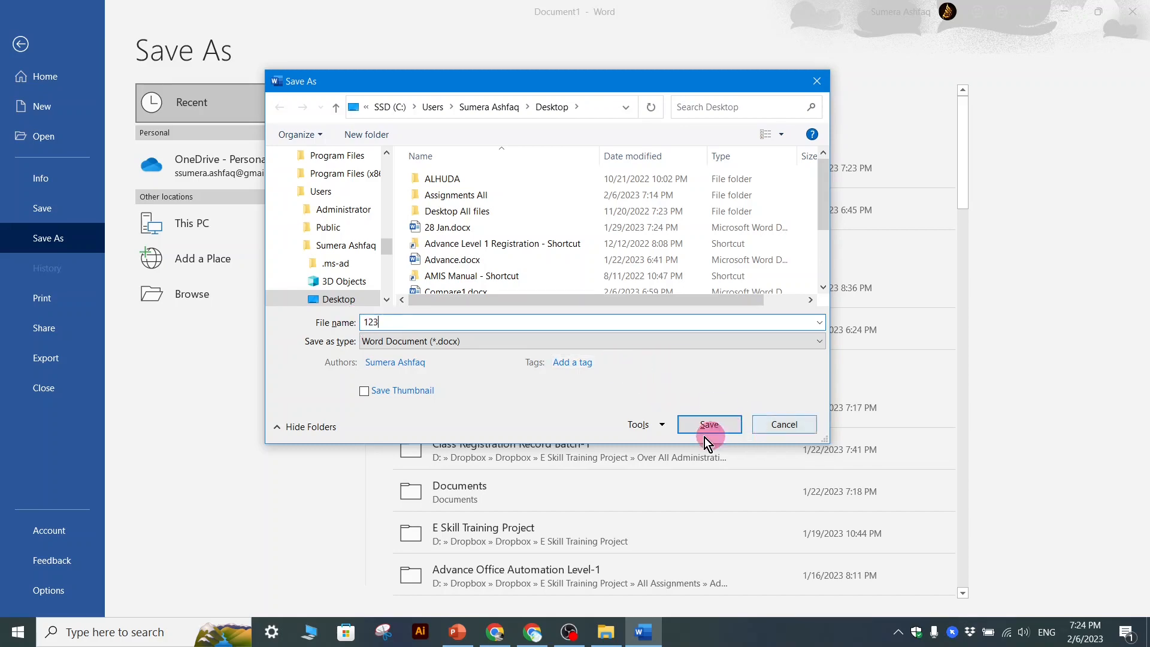
{"action": "left_click", "coordinate": [707, 424]}
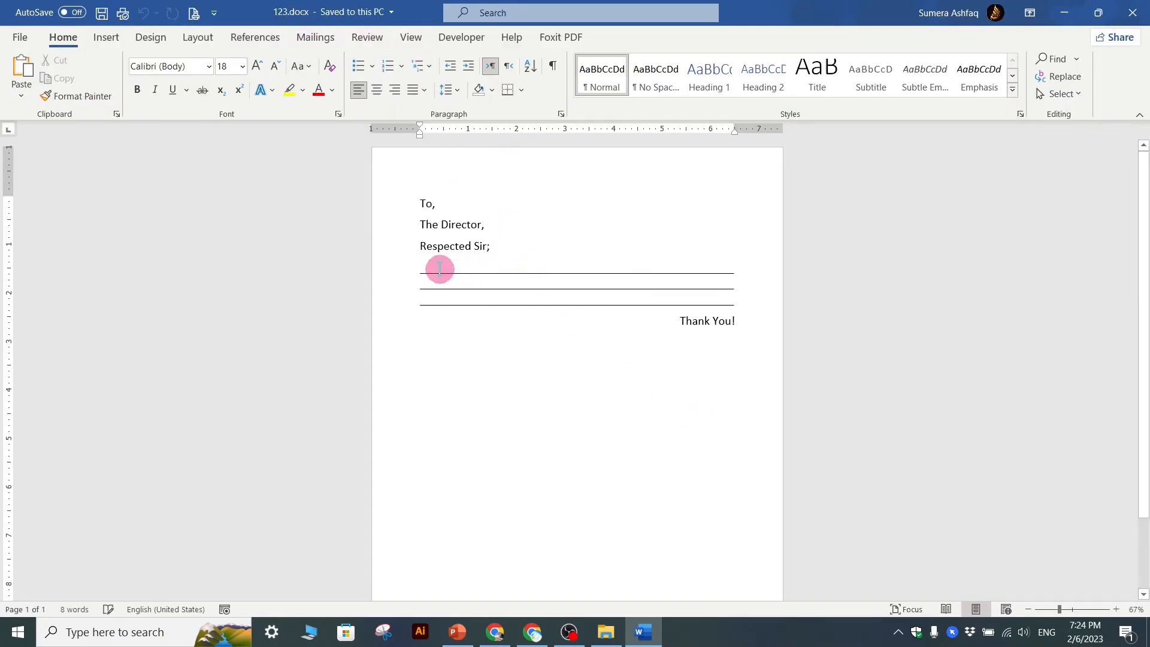
Enter "Here I am" and "testing" on separate lines in the letter's blank body lines and save the document
{"action": "left_click", "coordinate": [749, 322]}
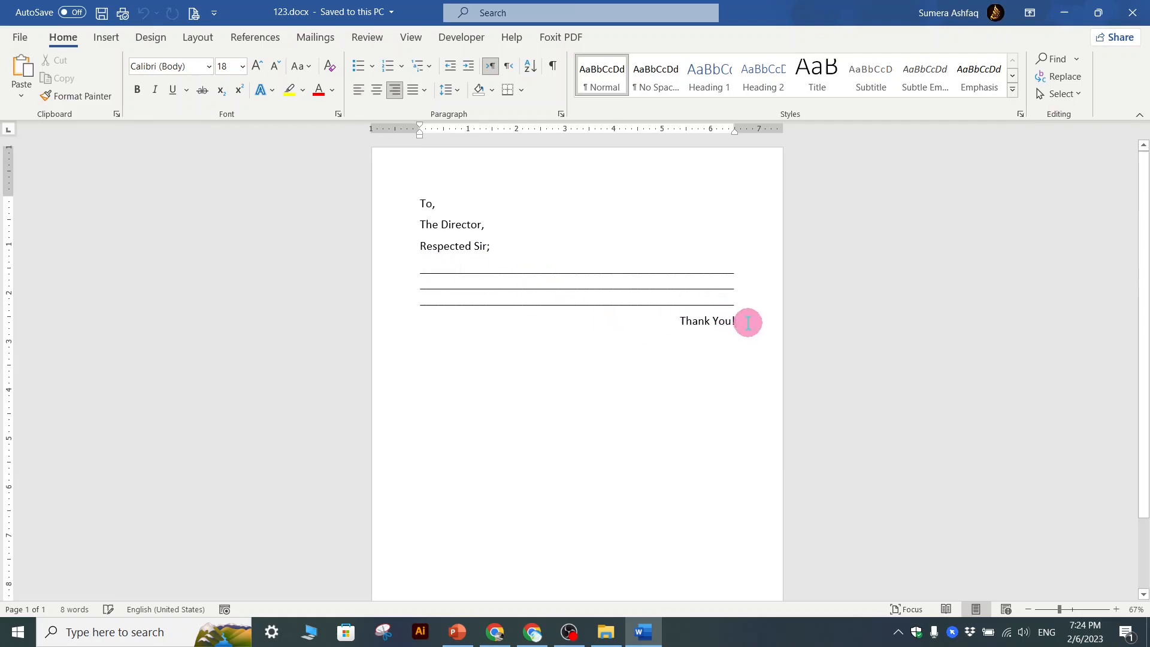
{"action": "left_click", "coordinate": [425, 266]}
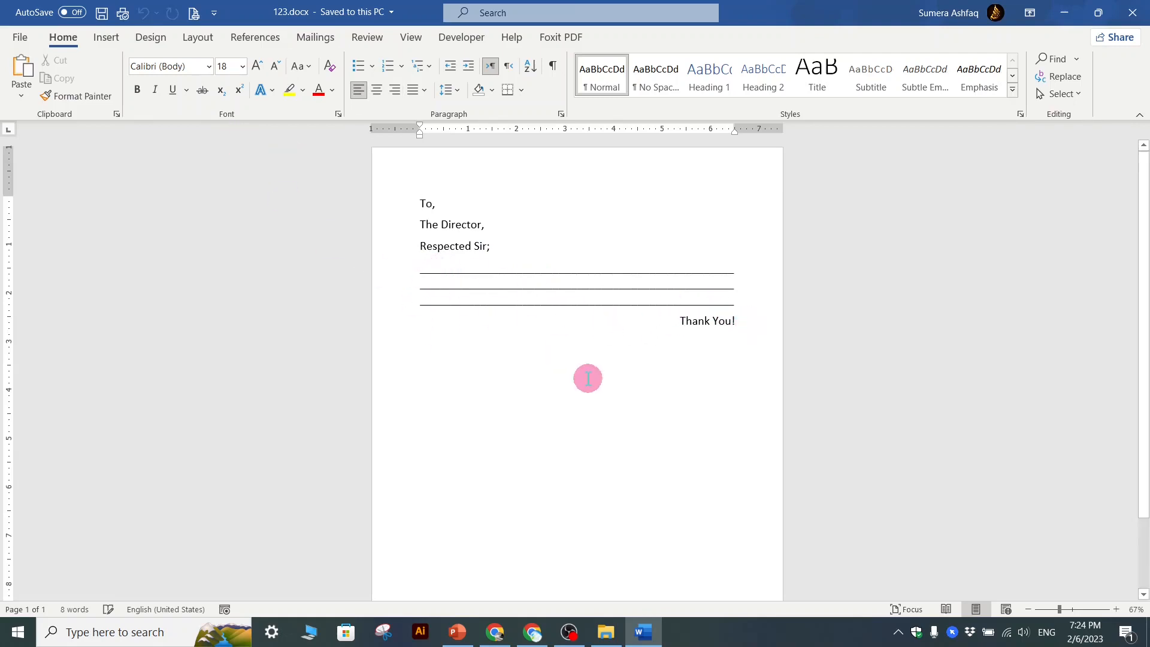
{"action": "type", "text": "Here I"}
{"action": "key", "text": "Return"}
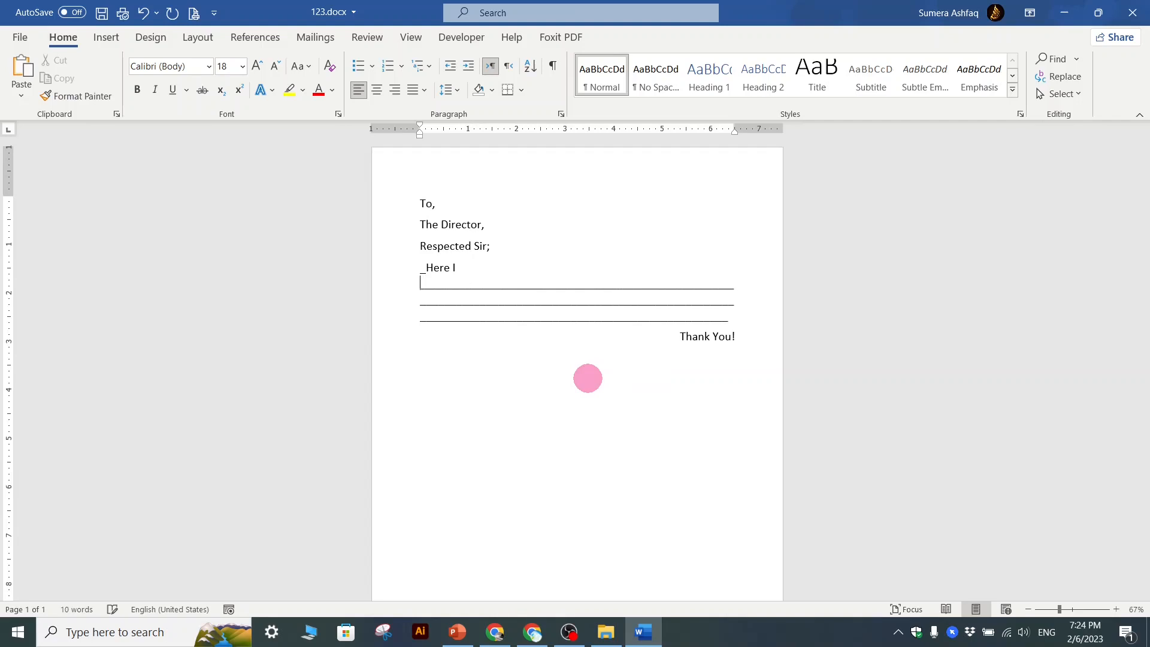
{"action": "key", "text": "BackSpace"}
{"action": "type", "text": "am"}
{"action": "key", "text": "Return"}
{"action": "type", "text": "testing"}
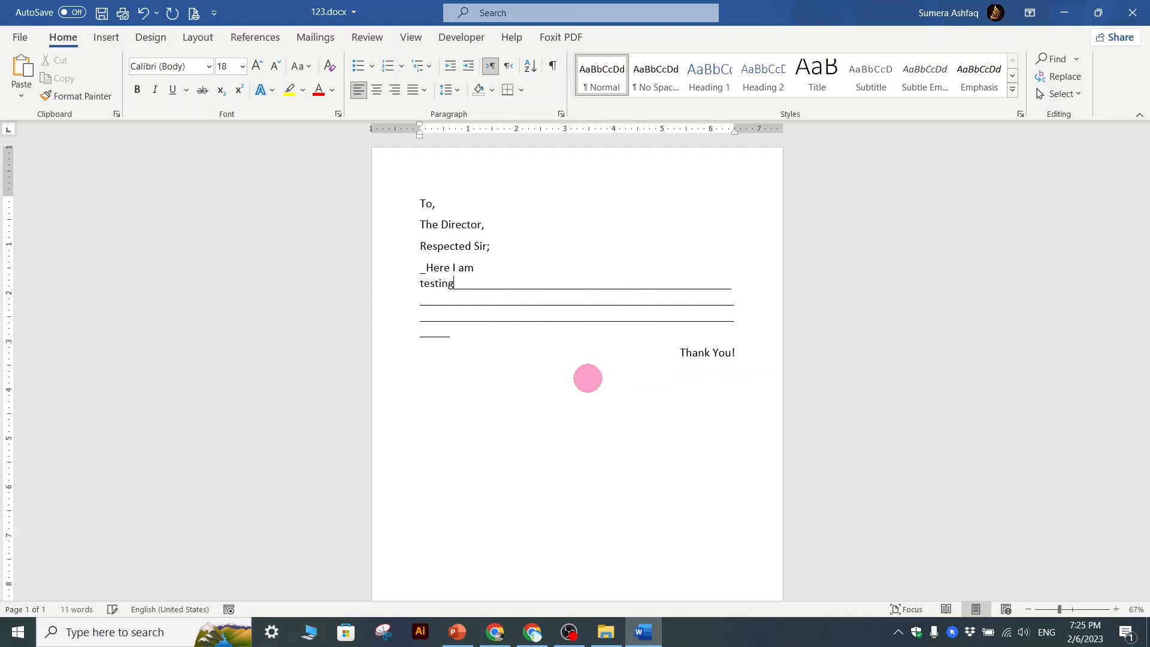
{"action": "key", "text": "ctrl+s"}
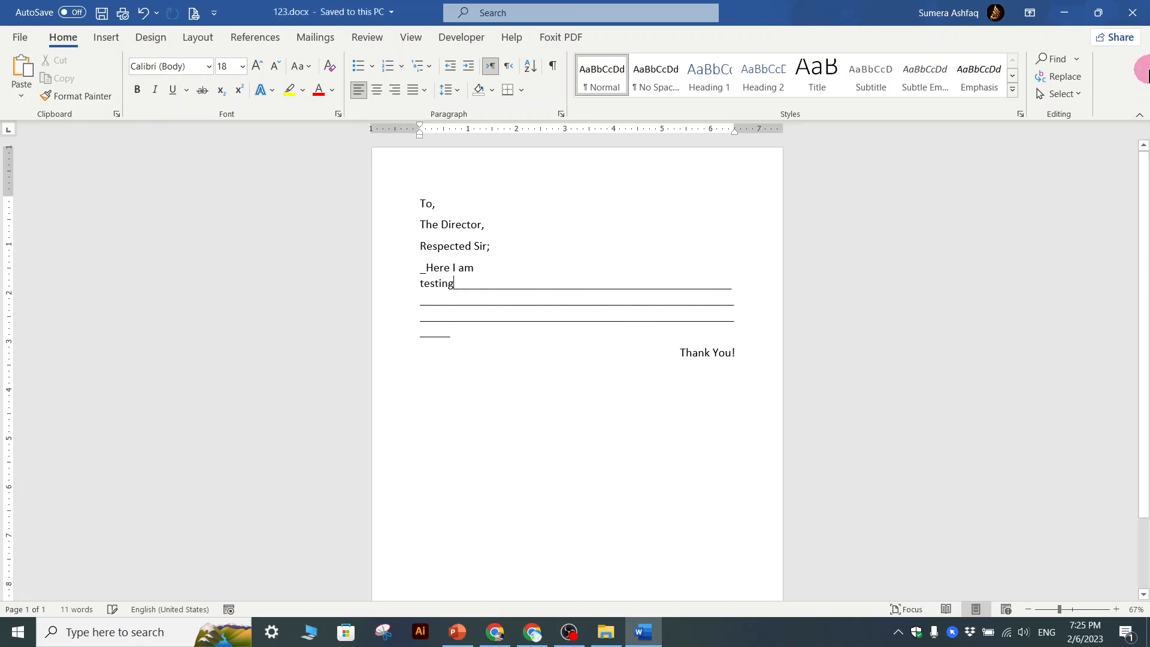
Close 123.docx and place its desktop file beside Compare1.docx
{"action": "left_click", "coordinate": [1132, 12]}
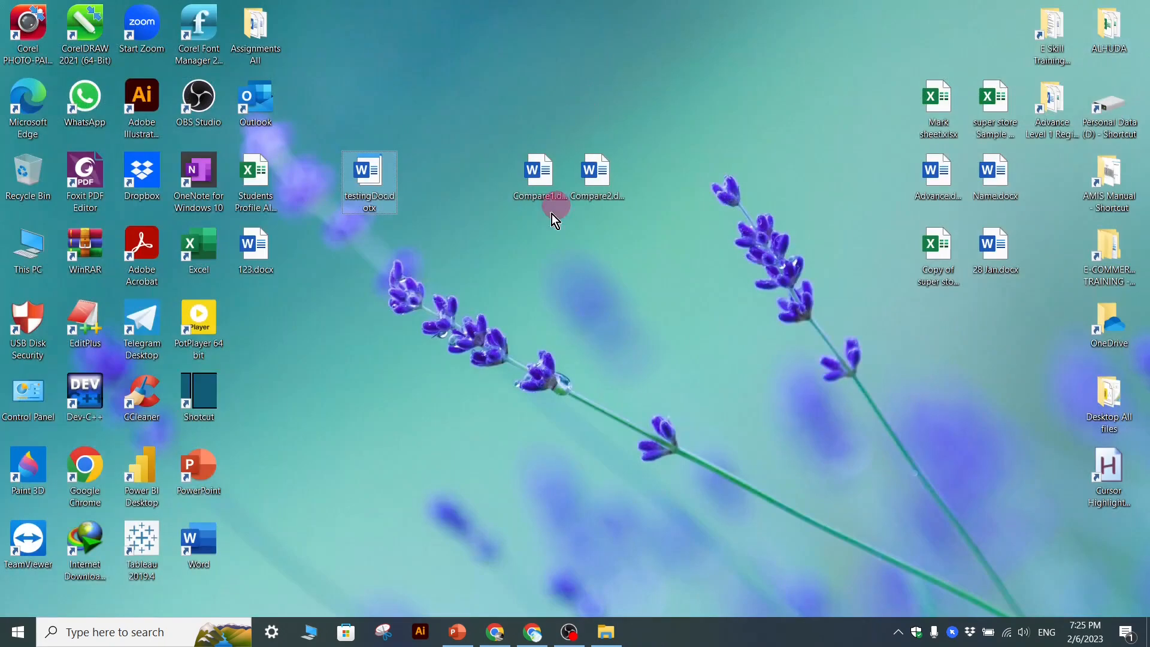
{"action": "left_click_drag", "start_coordinate": [260, 256], "coordinate": [484, 180]}
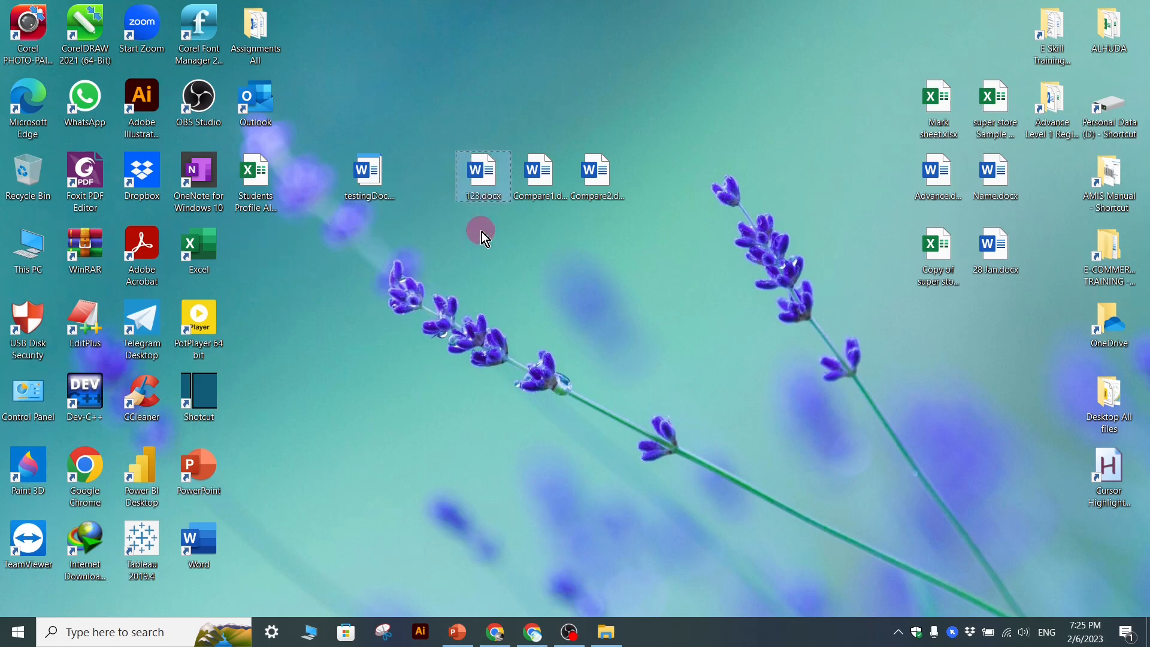
Create another document from testingDoc.dotx, compare it with the saved 123.docx, and close both without saving
{"action": "left_click", "coordinate": [368, 182]}
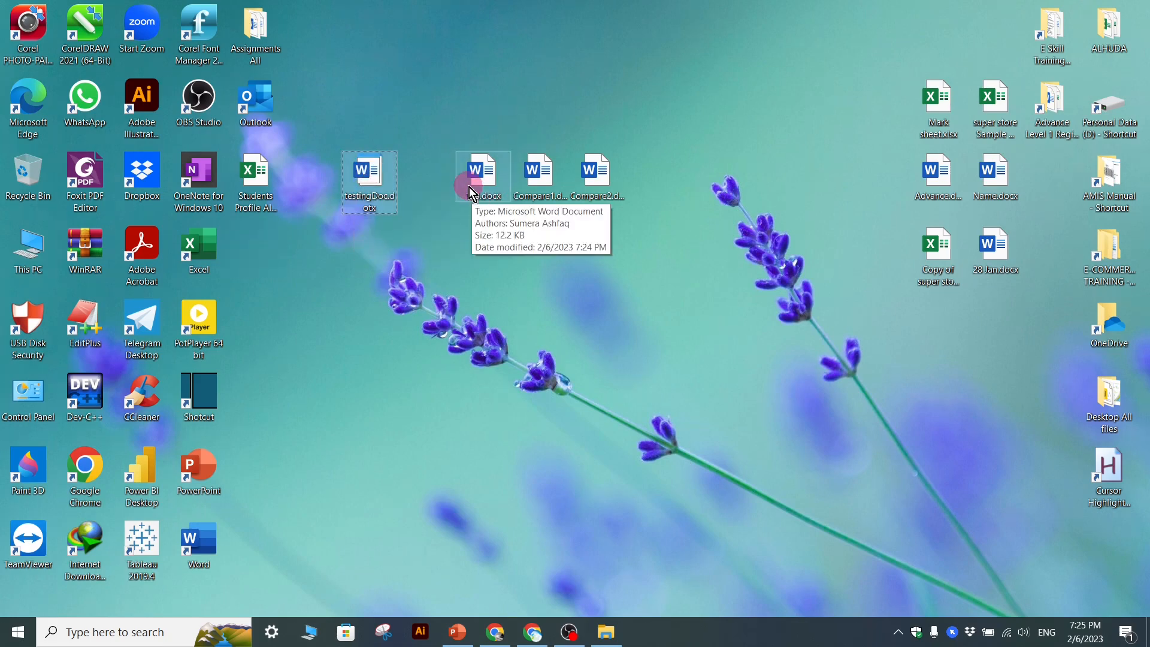
{"action": "right_click", "coordinate": [364, 181]}
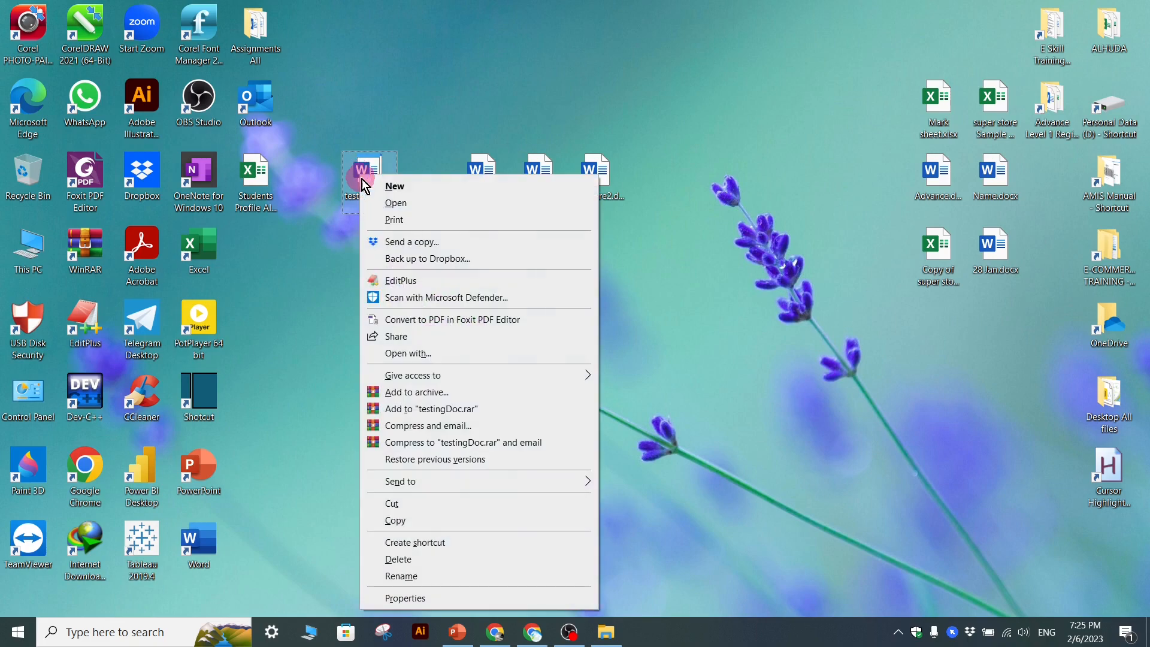
{"action": "left_click", "coordinate": [373, 185]}
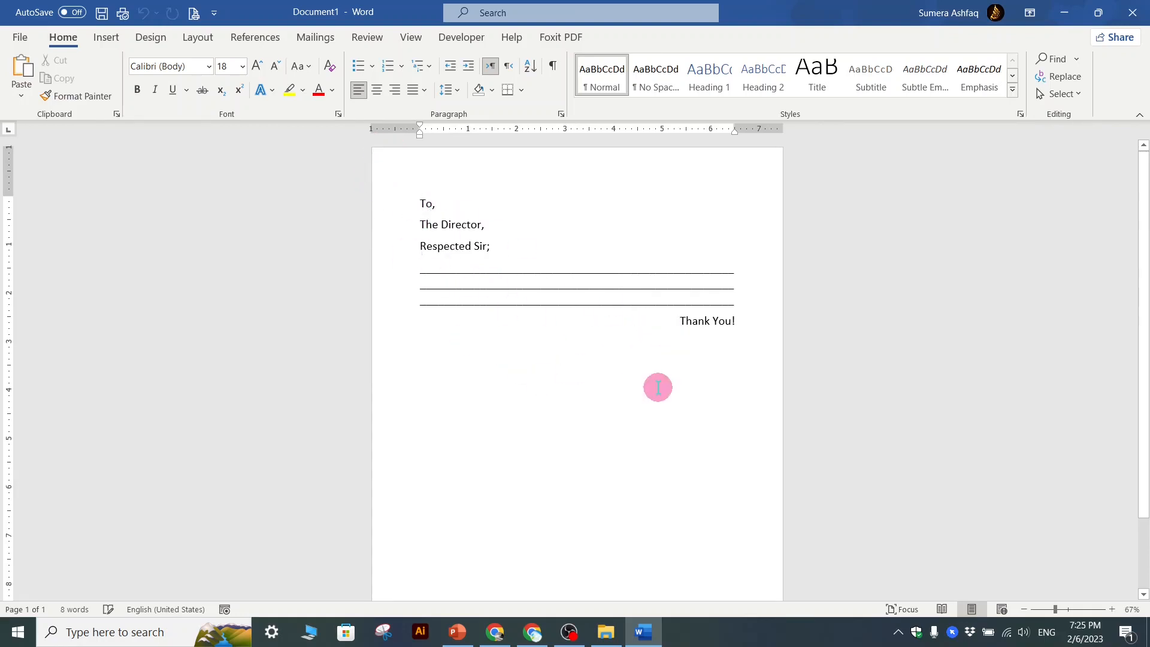
{"action": "left_click", "coordinate": [1066, 13]}
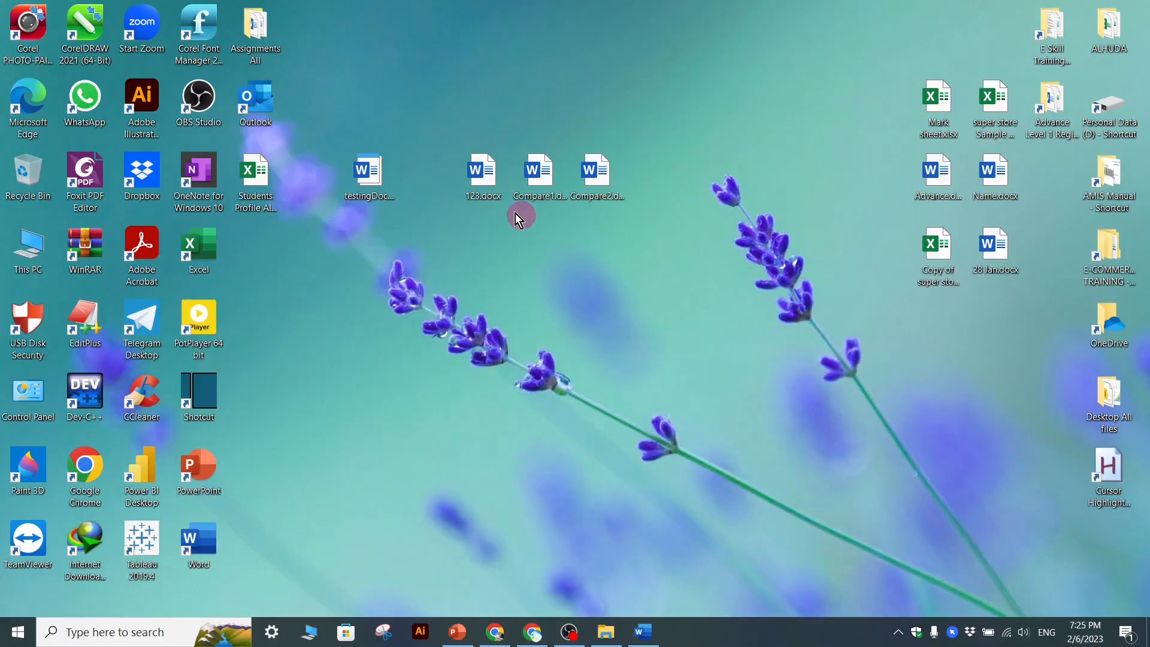
{"action": "double_click", "coordinate": [481, 200]}
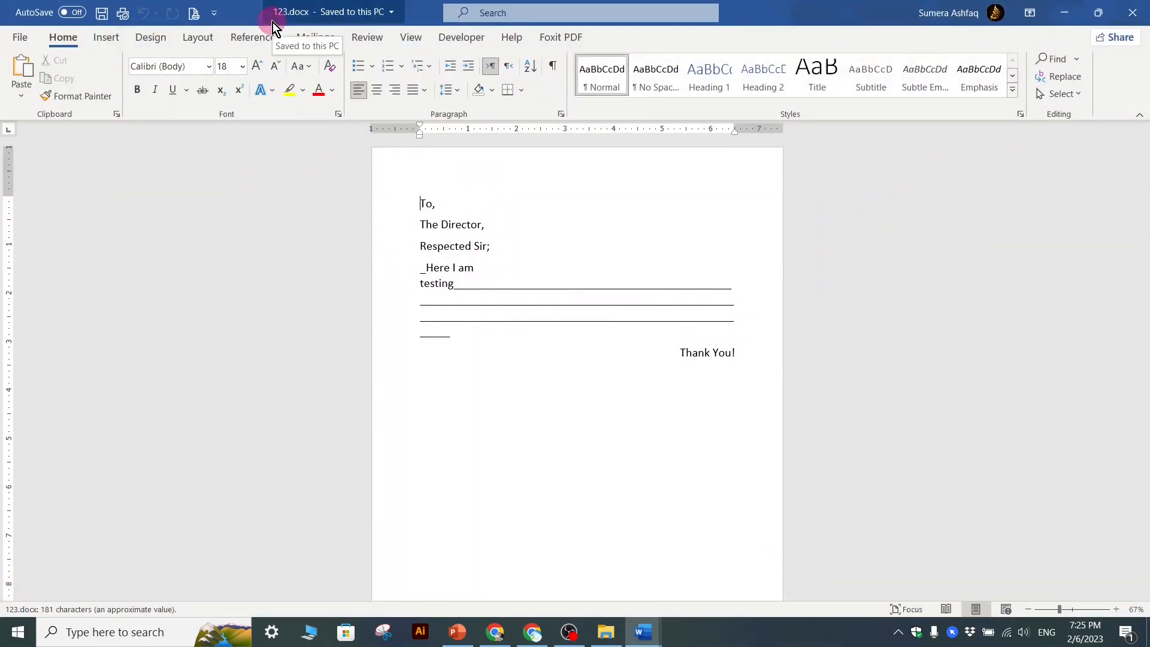
{"action": "left_click", "coordinate": [1131, 13]}
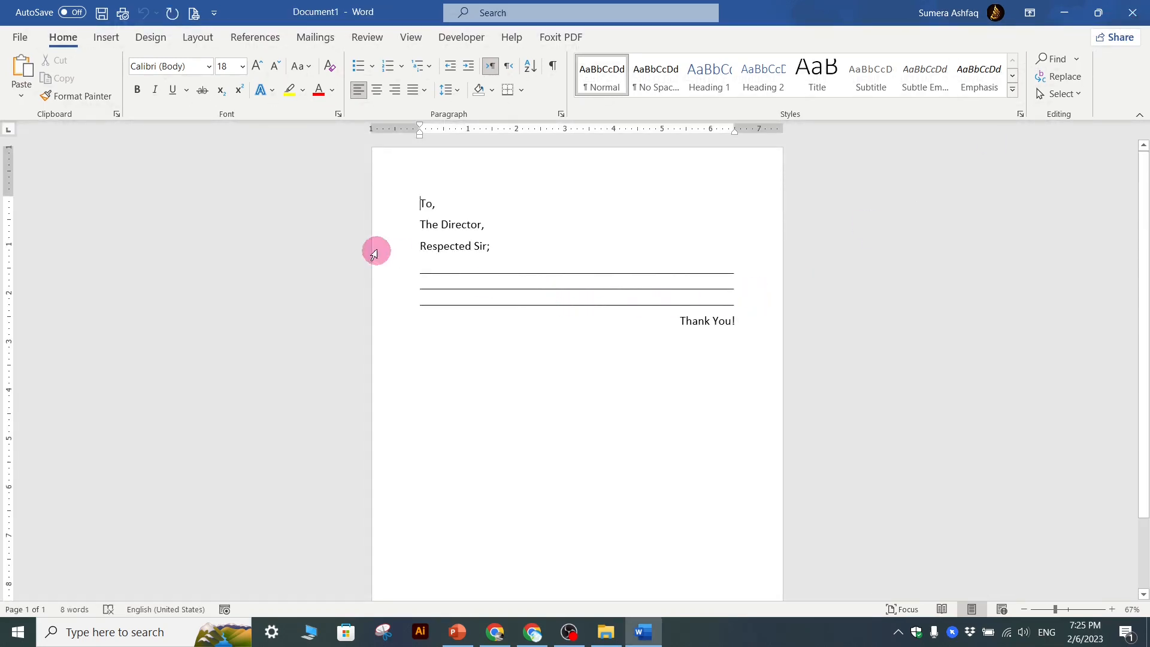
{"action": "left_click", "coordinate": [1138, 21]}
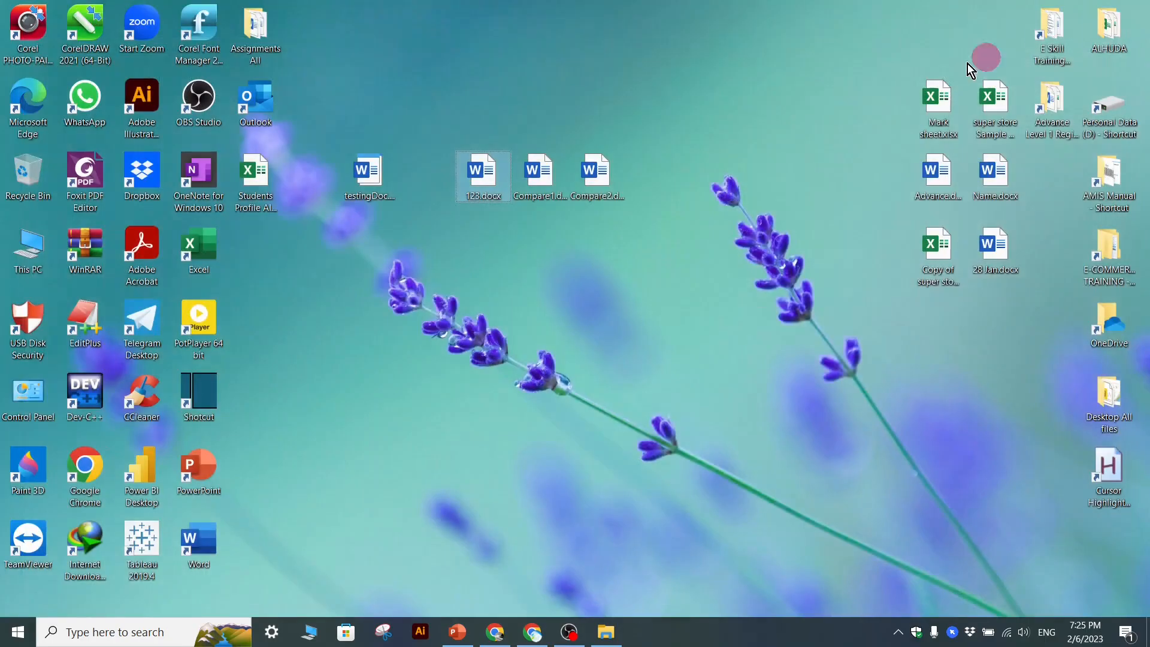
Open the testingDoc.dotx template itself for editing and add a left-aligned empty paragraph below "Thank You!"
{"action": "right_click", "coordinate": [377, 197]}
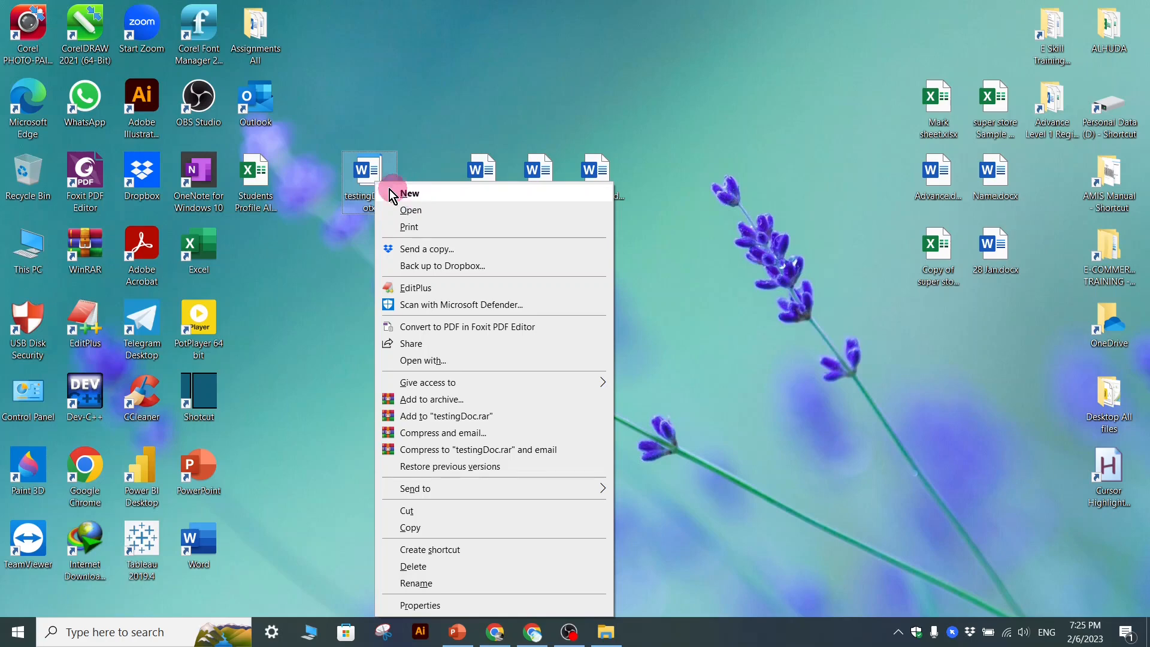
{"action": "left_click", "coordinate": [426, 211]}
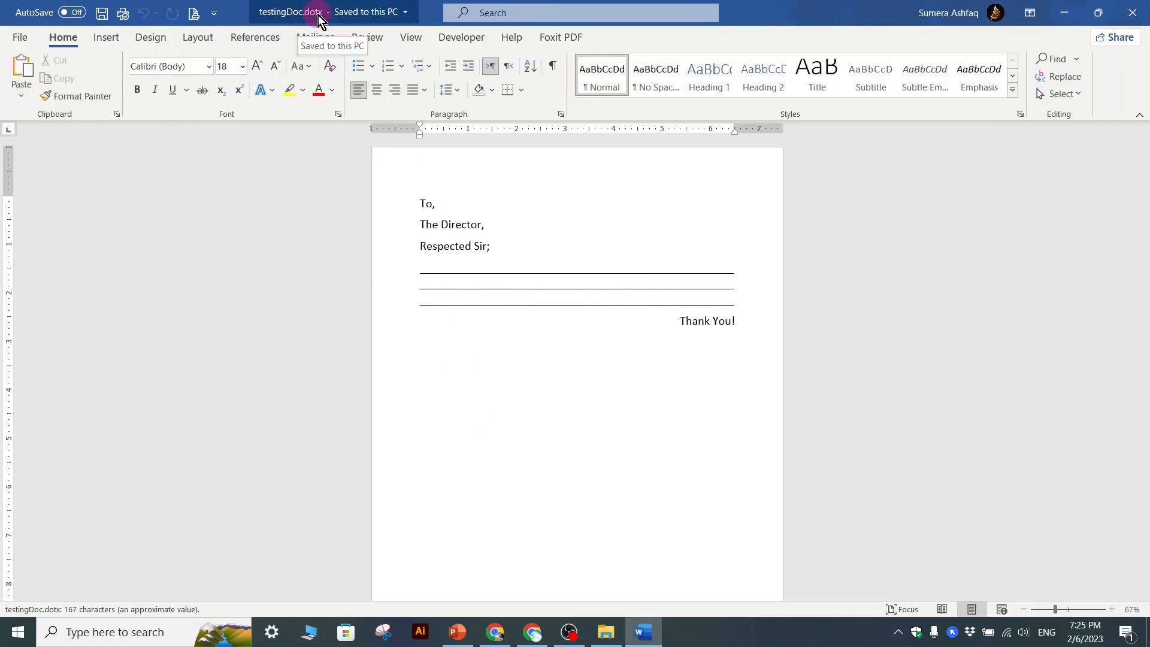
{"action": "left_click", "coordinate": [746, 317]}
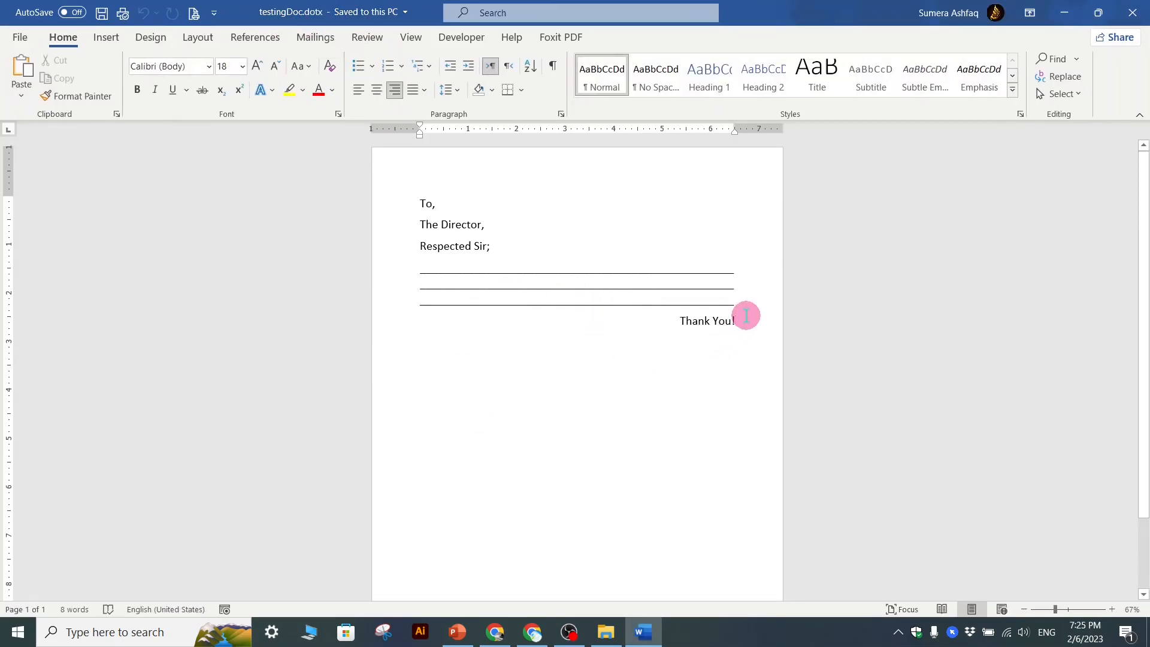
{"action": "key", "text": "Return"}
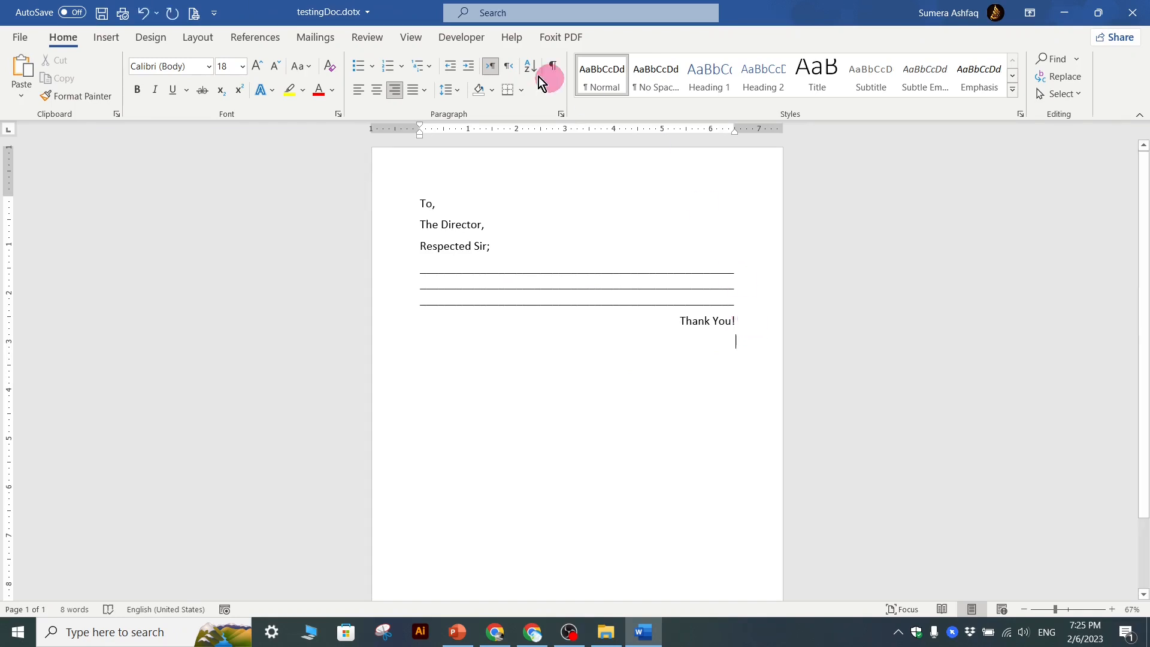
{"action": "left_click", "coordinate": [360, 90]}
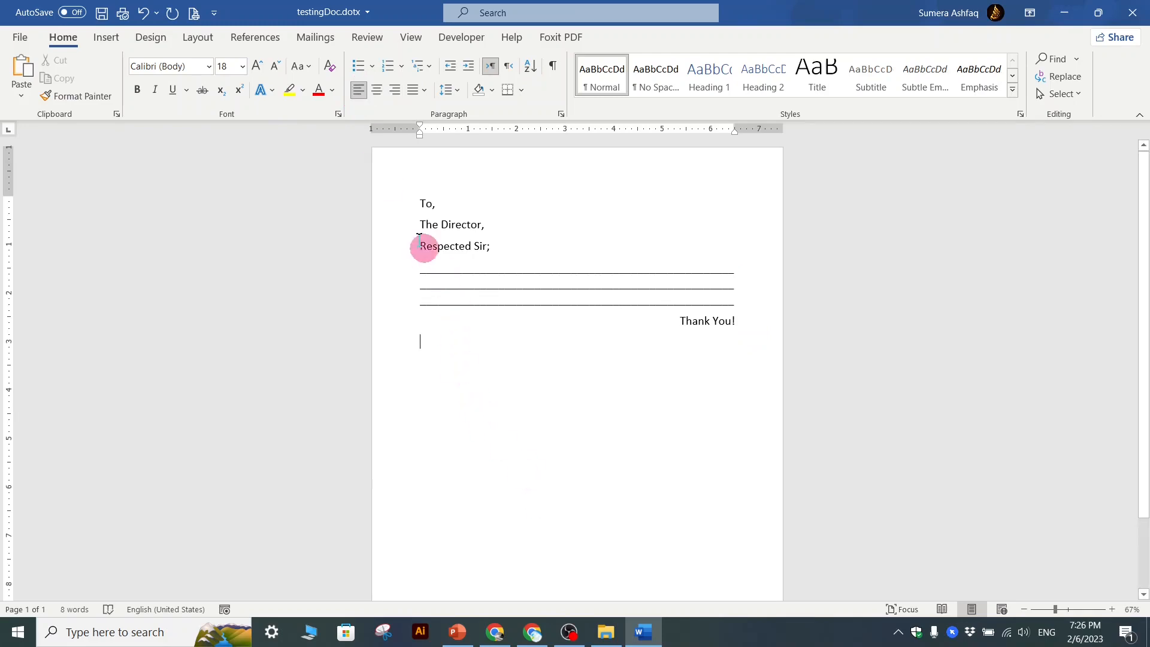
Enlarge all the template's letter text to 22 pt
{"action": "left_click_drag", "start_coordinate": [412, 199], "coordinate": [734, 352]}
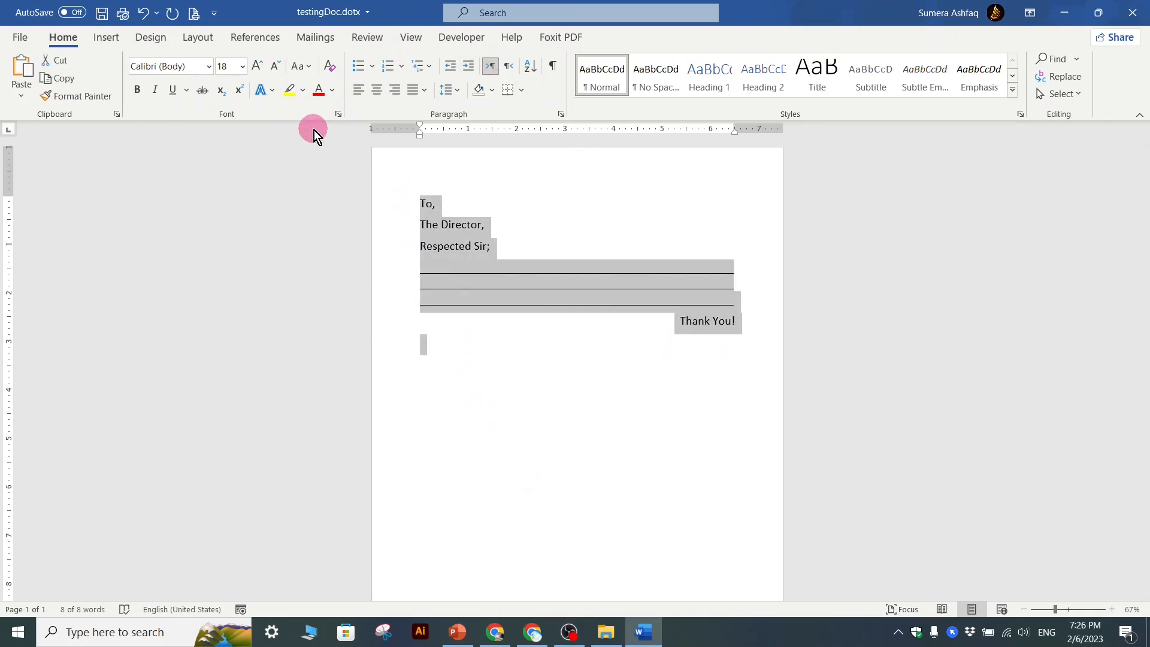
{"action": "key", "text": "ctrl+shift+period"}
{"action": "key", "text": "ctrl+shift+period"}
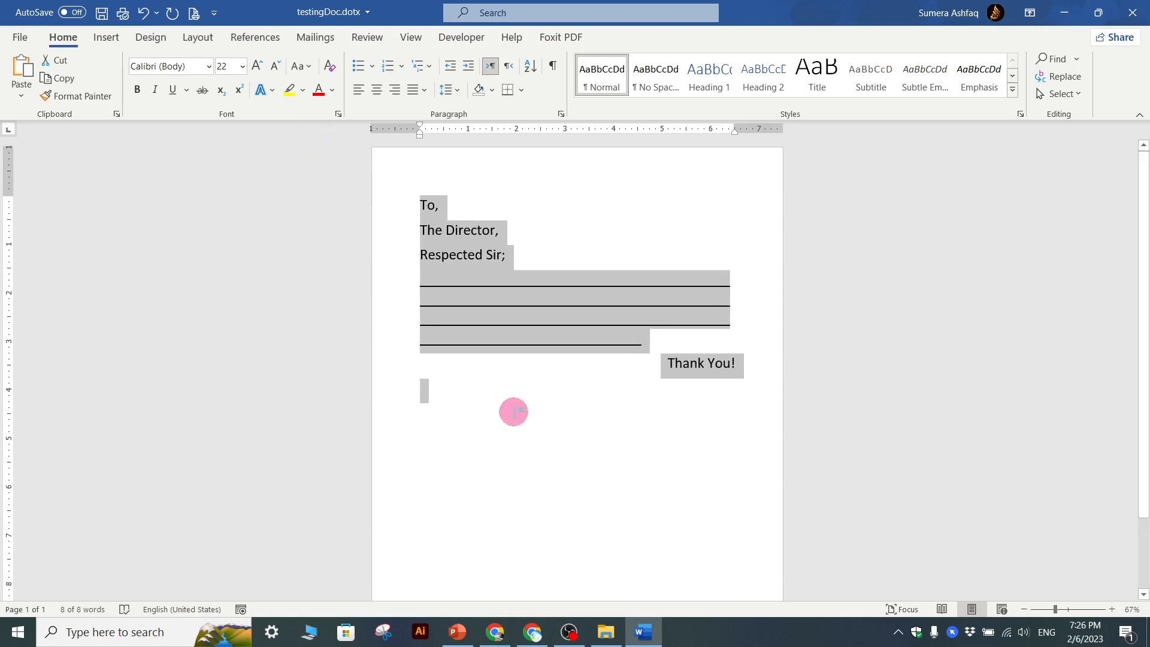
Write "I changed it" in the empty paragraph below "Thank You!", then save and close the template
{"action": "left_click", "coordinate": [439, 394]}
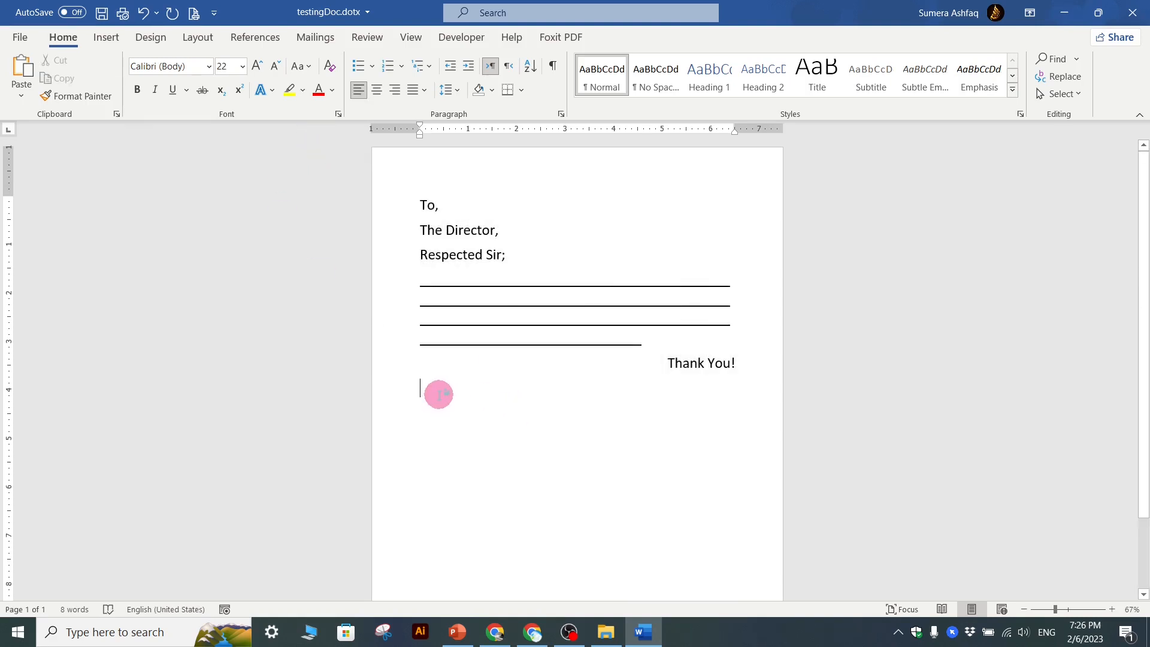
{"action": "type", "text": "I"}
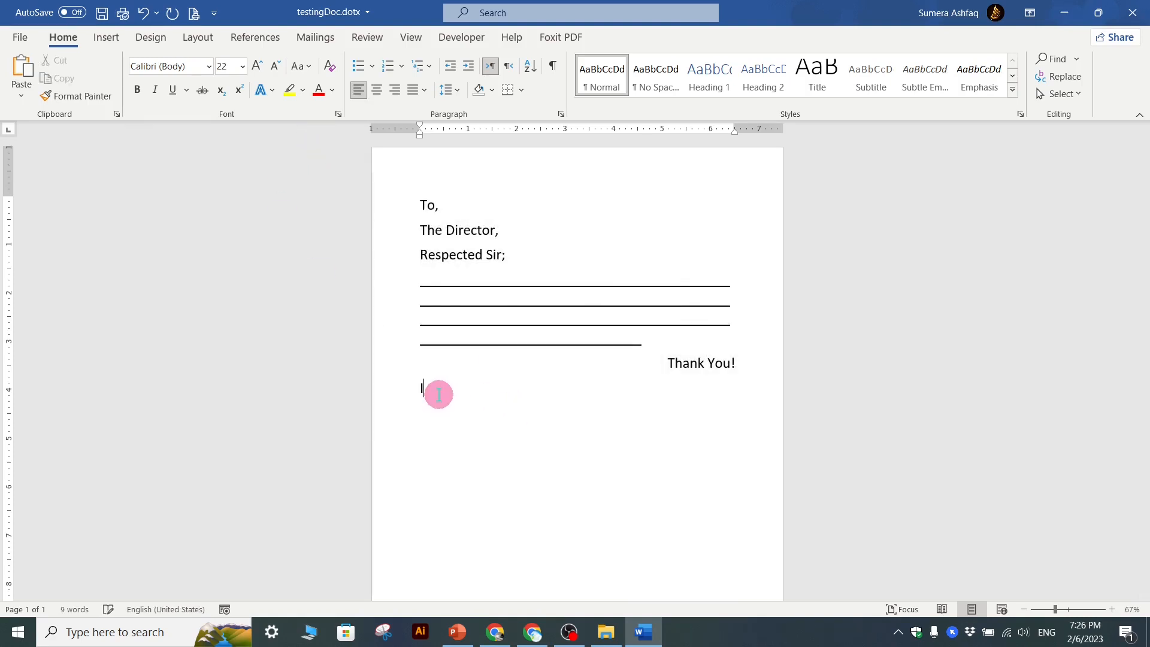
{"action": "type", "text": " changed "}
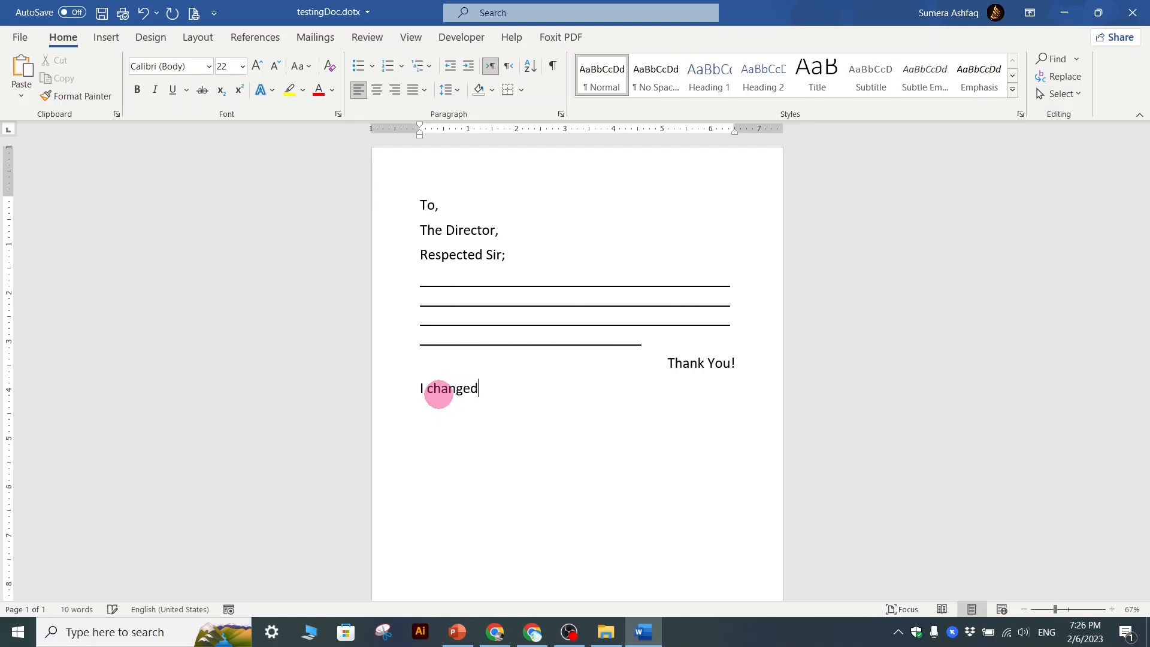
{"action": "type", "text": "it"}
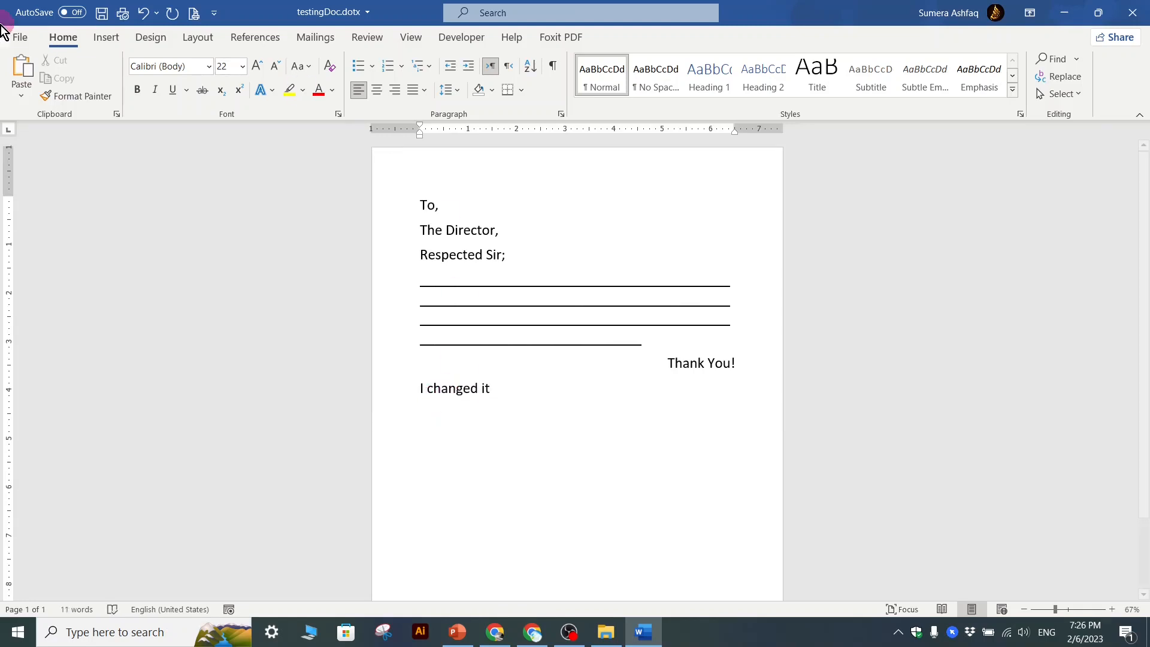
{"action": "left_click", "coordinate": [102, 13]}
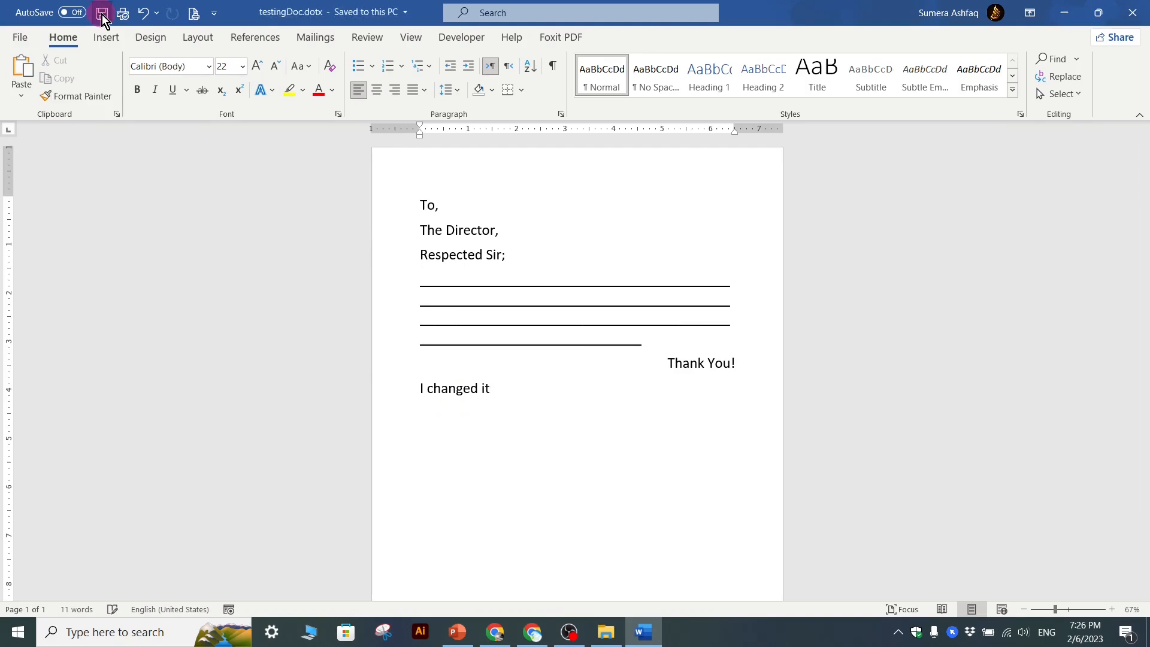
{"action": "left_click", "coordinate": [1131, 12]}
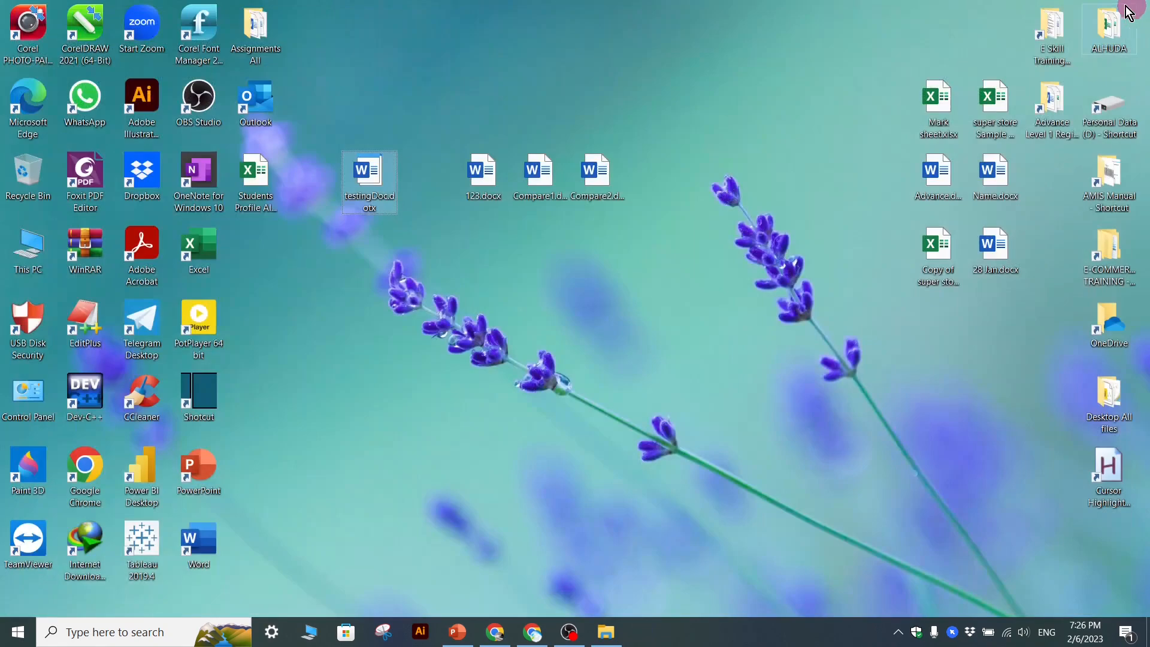
Open 123.docx to check its letter against the edited template, then close it
{"action": "left_click", "coordinate": [489, 195]}
{"action": "double_click", "coordinate": [489, 194]}
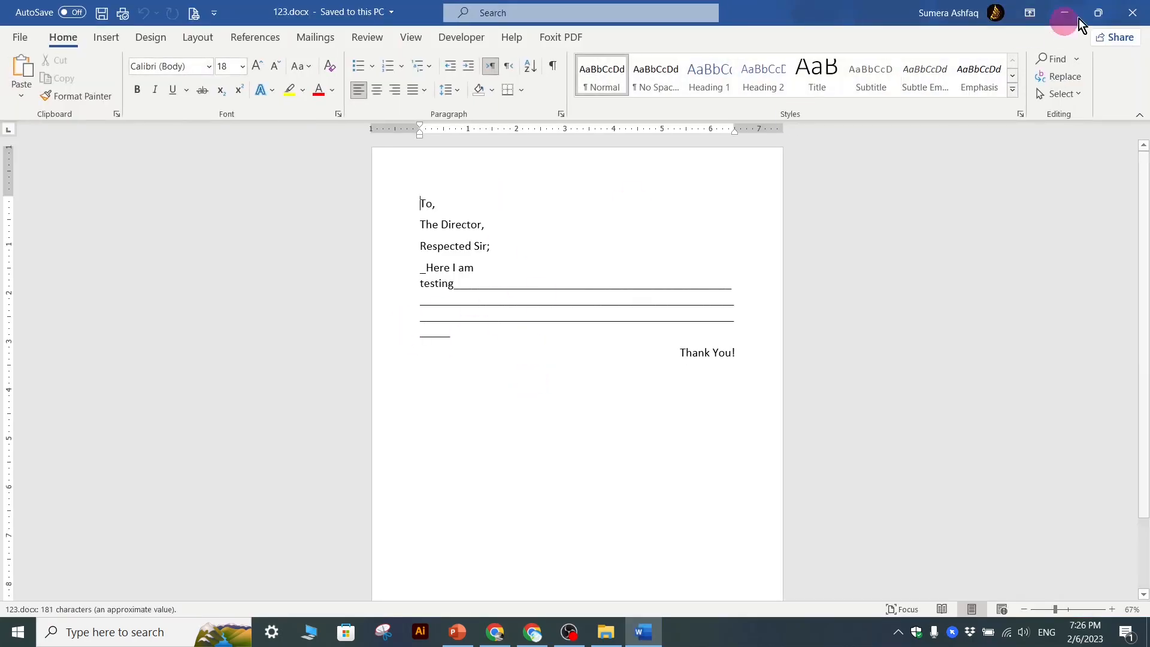
{"action": "left_click", "coordinate": [1065, 13]}
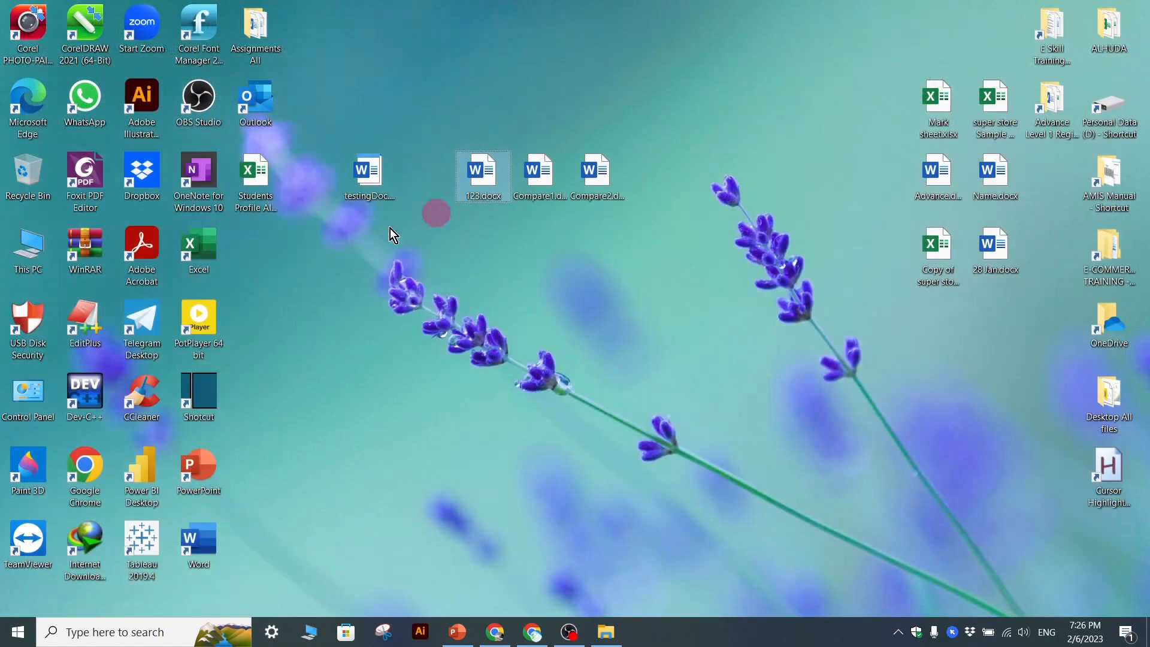
Create a new document from the testingDoc.dotx template and check its letter for the template's edits
{"action": "left_click", "coordinate": [372, 187]}
{"action": "right_click", "coordinate": [371, 186]}
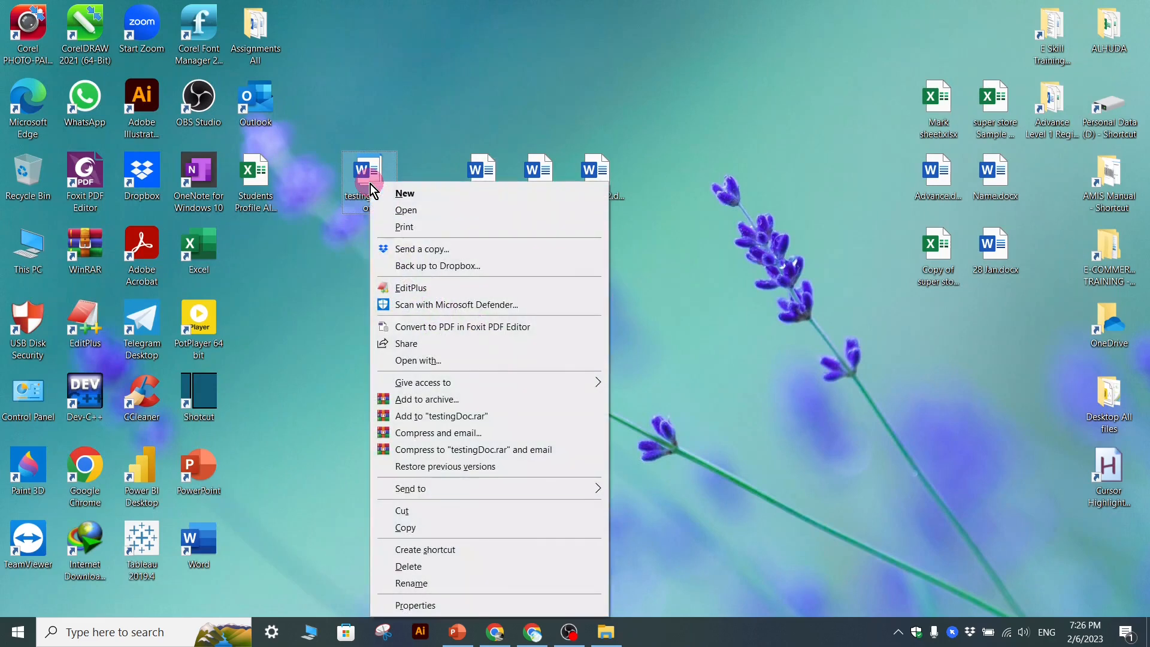
{"action": "left_click", "coordinate": [410, 195]}
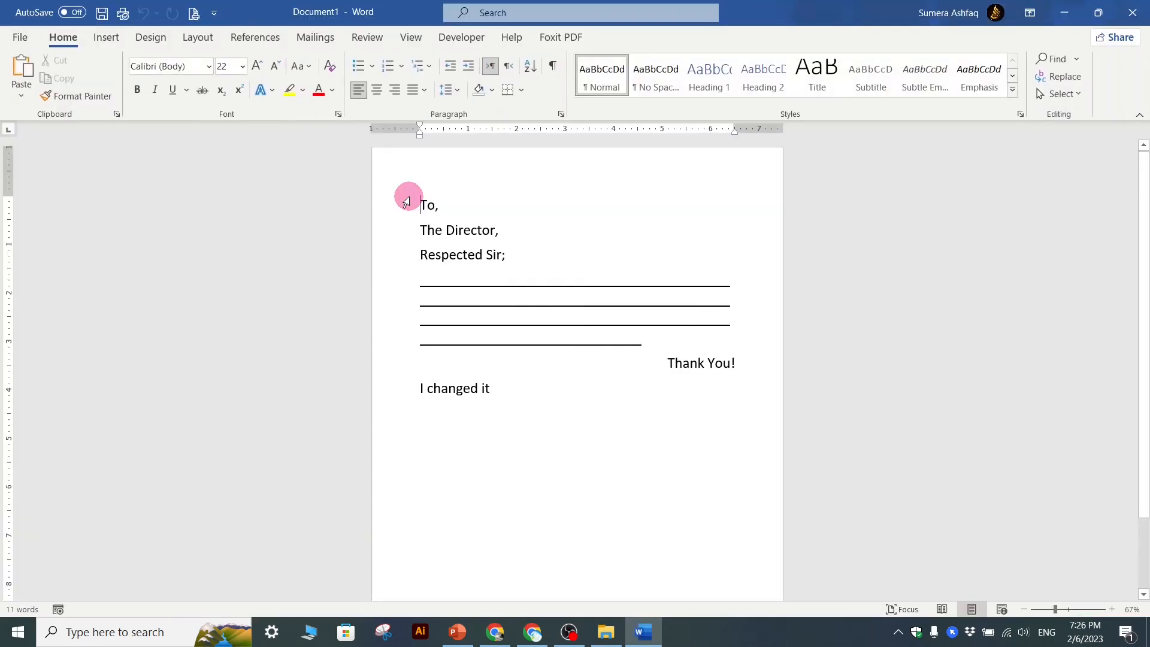
{"action": "mouse_move", "coordinate": [503, 623]}
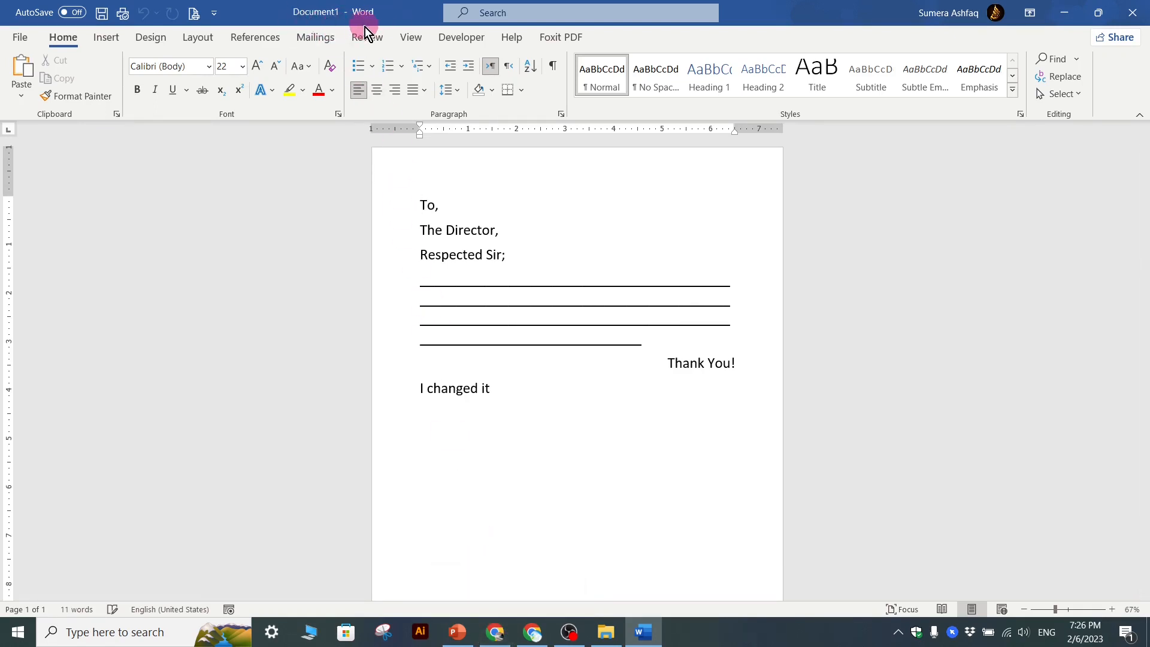
Show the testingDoc.dotx file on the desktop, then return to the new document and its "I changed it" line
{"action": "left_click", "coordinate": [1065, 12]}
{"action": "left_click", "coordinate": [382, 204]}
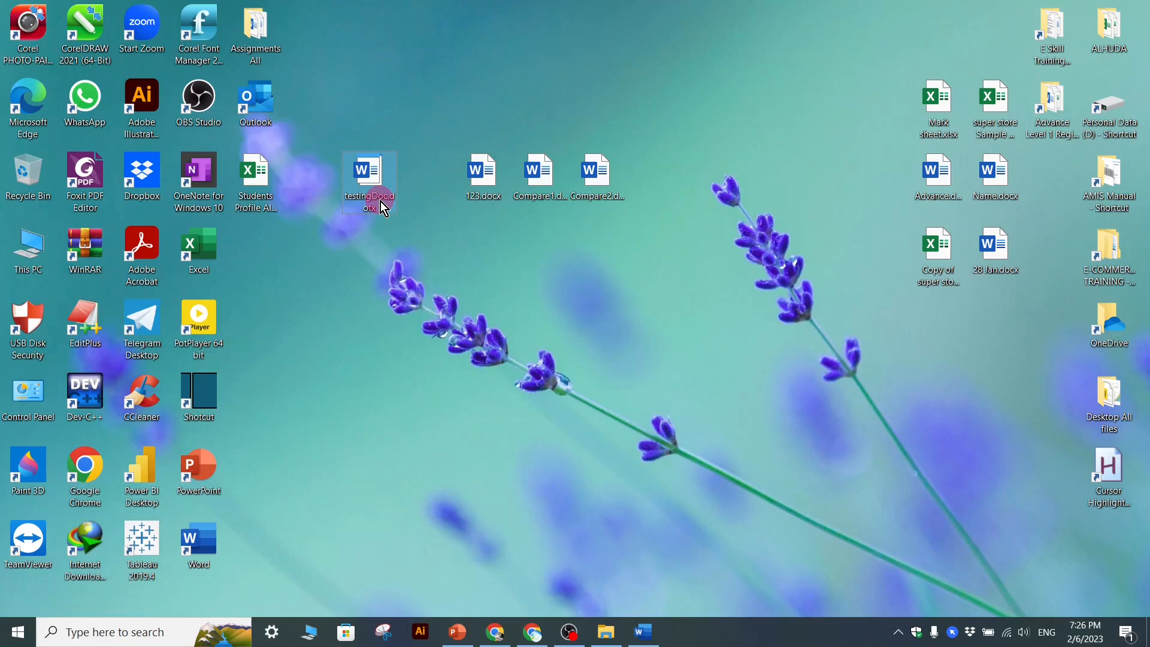
{"action": "left_click", "coordinate": [643, 632]}
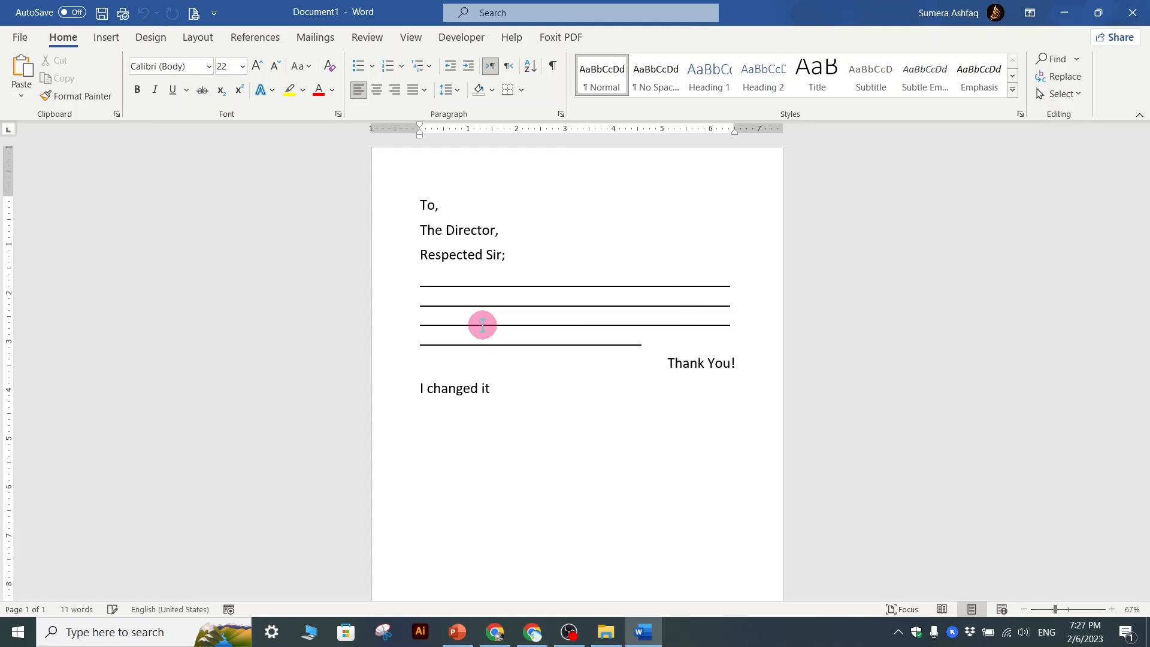
{"action": "left_click", "coordinate": [575, 421]}
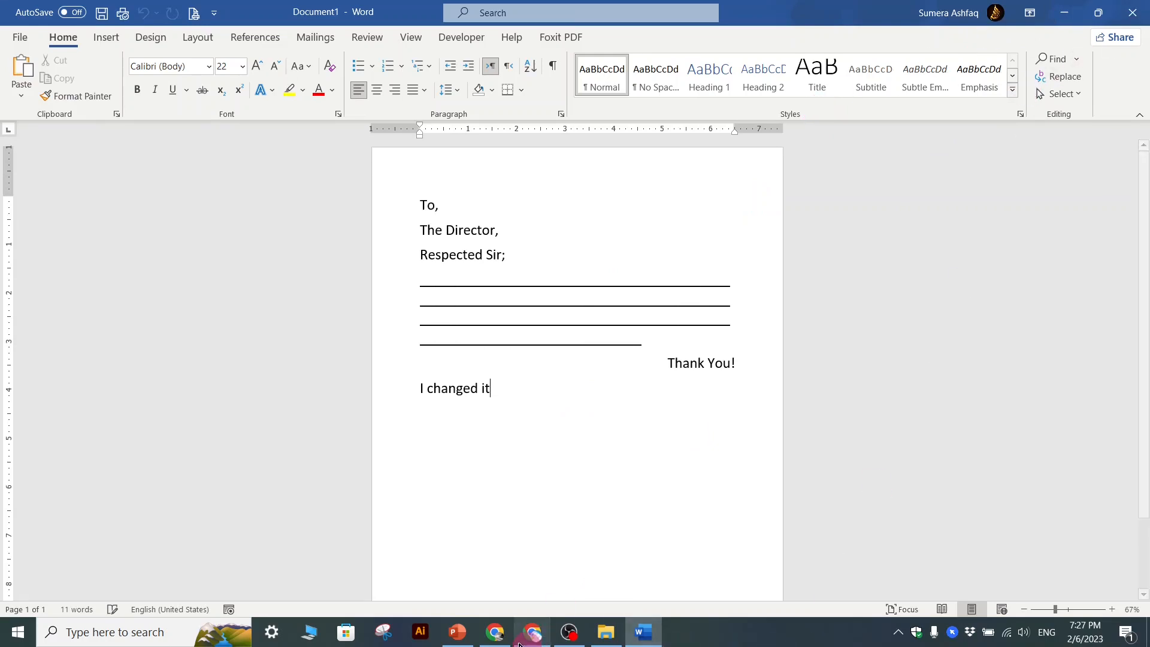
Switch to the PowerPoint presentation and go over the proofing and "Working with Templates" topics on slide 6
{"action": "left_click", "coordinate": [461, 639]}
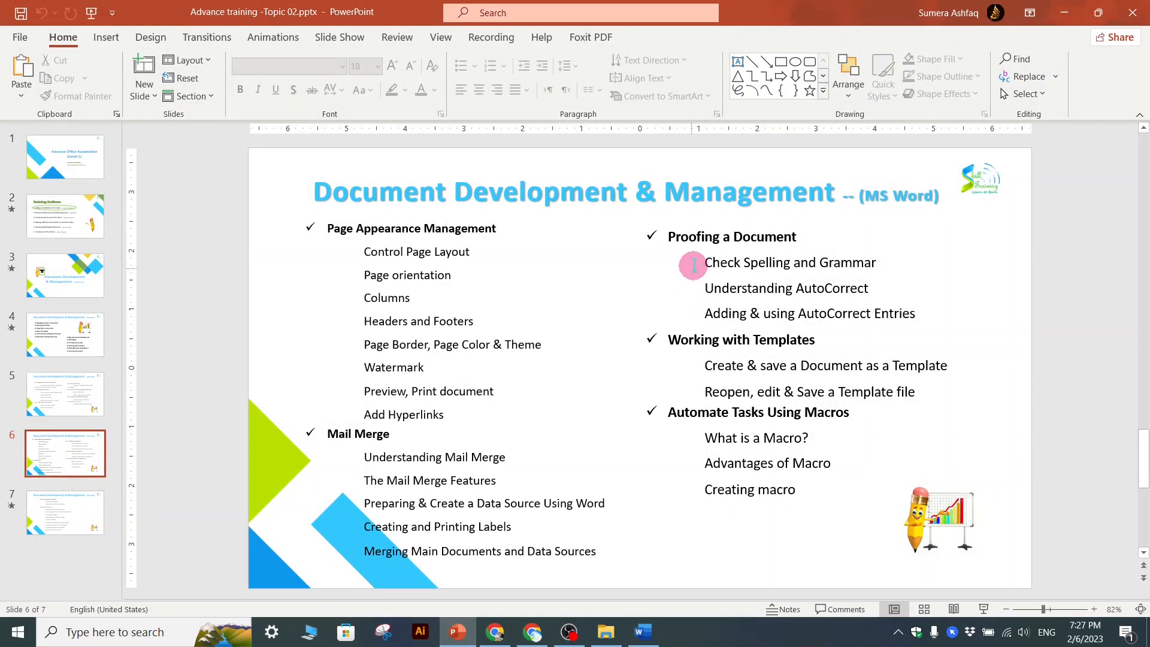
{"action": "left_click_drag", "start_coordinate": [691, 262], "coordinate": [942, 331]}
{"action": "left_click", "coordinate": [816, 388]}
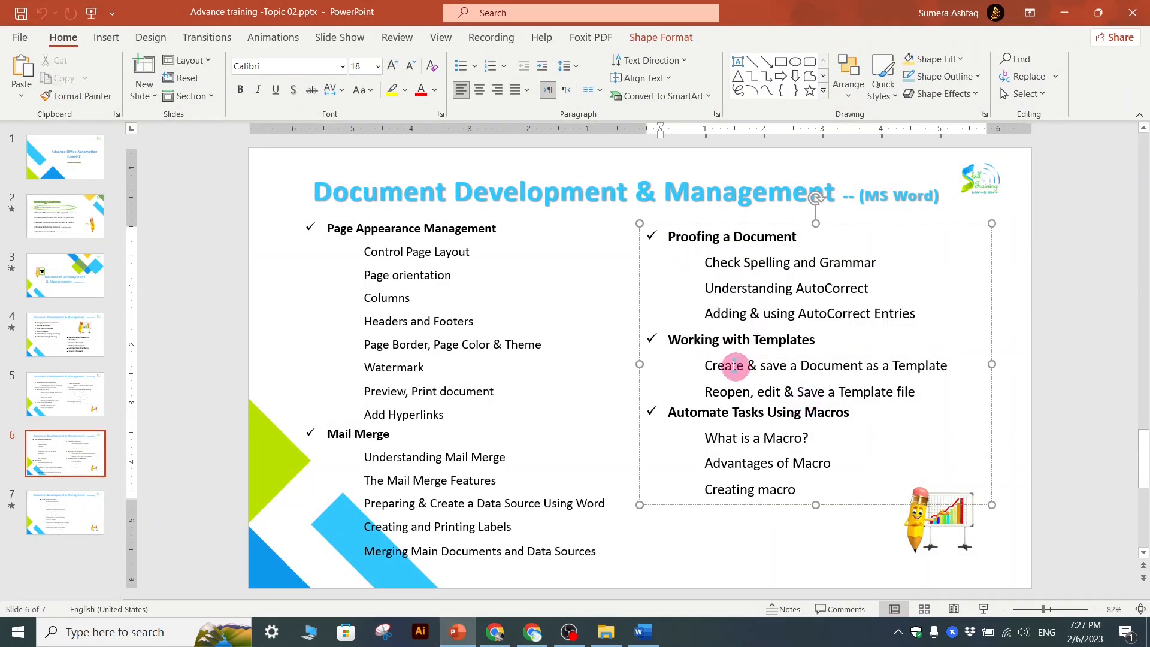
{"action": "left_click_drag", "start_coordinate": [666, 339], "coordinate": [940, 395]}
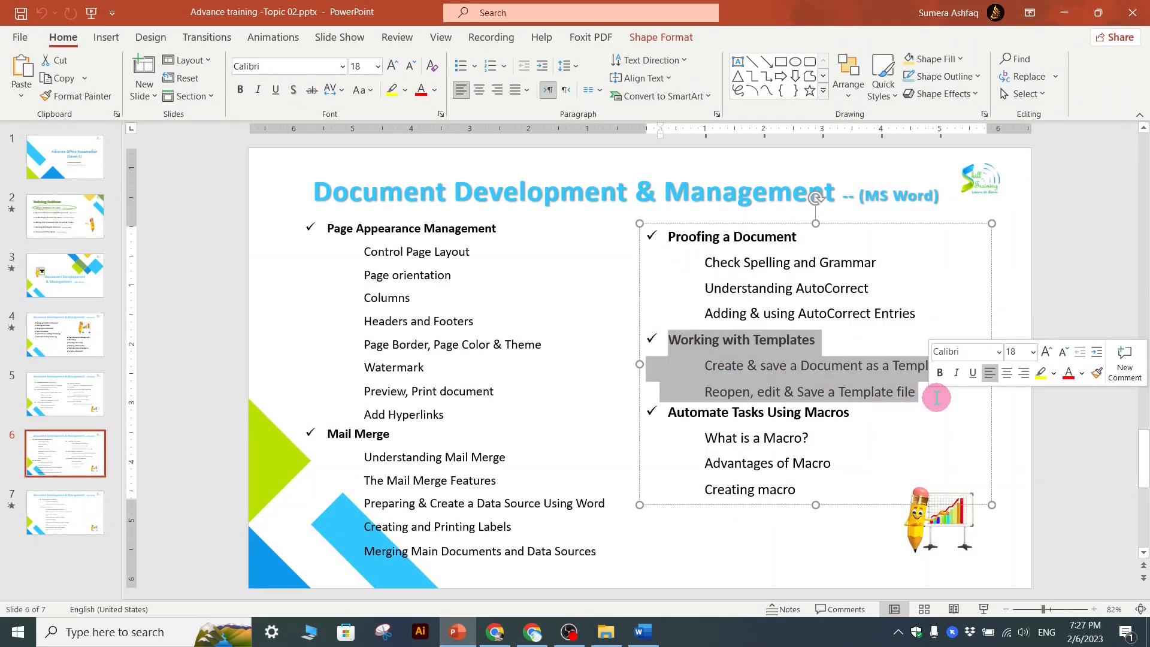
{"action": "left_click", "coordinate": [792, 392]}
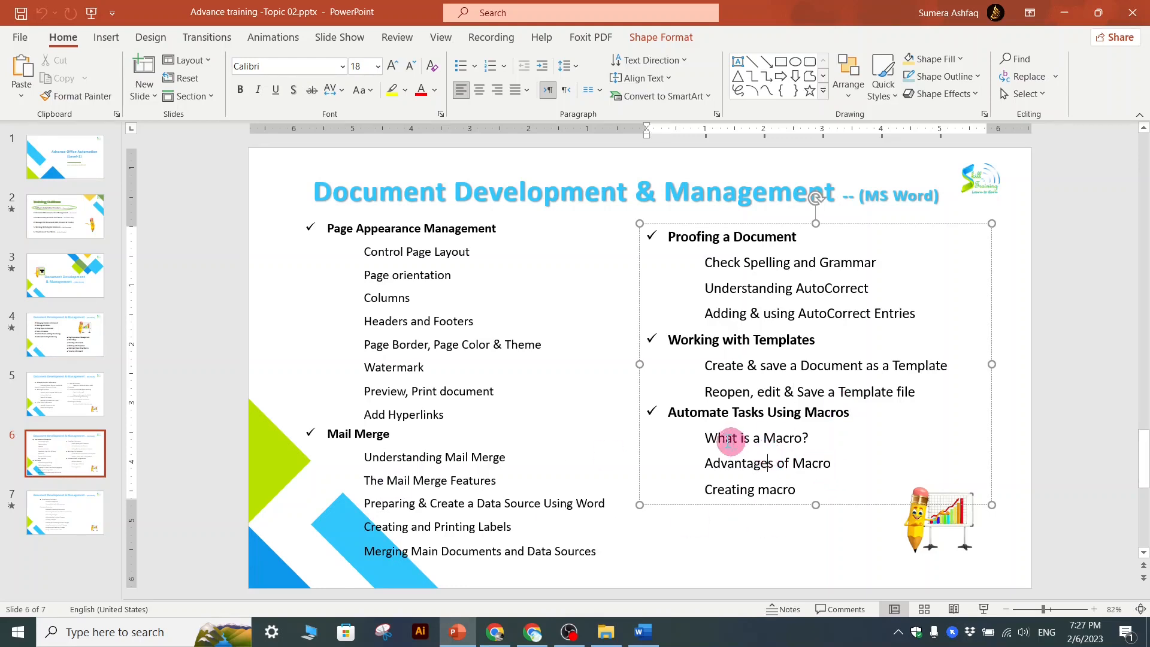
Go over the "Automate Tasks Using Macros" topics on slide 6, then show slide 7 on securing documents
{"action": "left_click", "coordinate": [707, 438]}
{"action": "left_click_drag", "start_coordinate": [719, 439], "coordinate": [790, 491]}
{"action": "left_click_drag", "start_coordinate": [661, 495], "coordinate": [57, 521]}
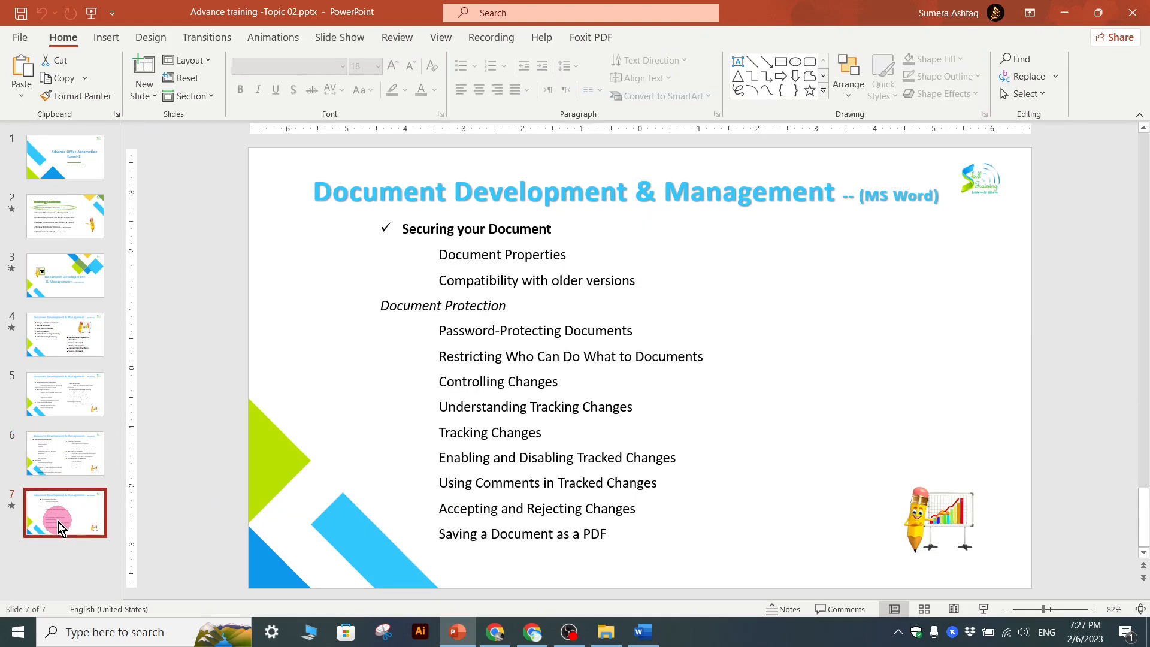